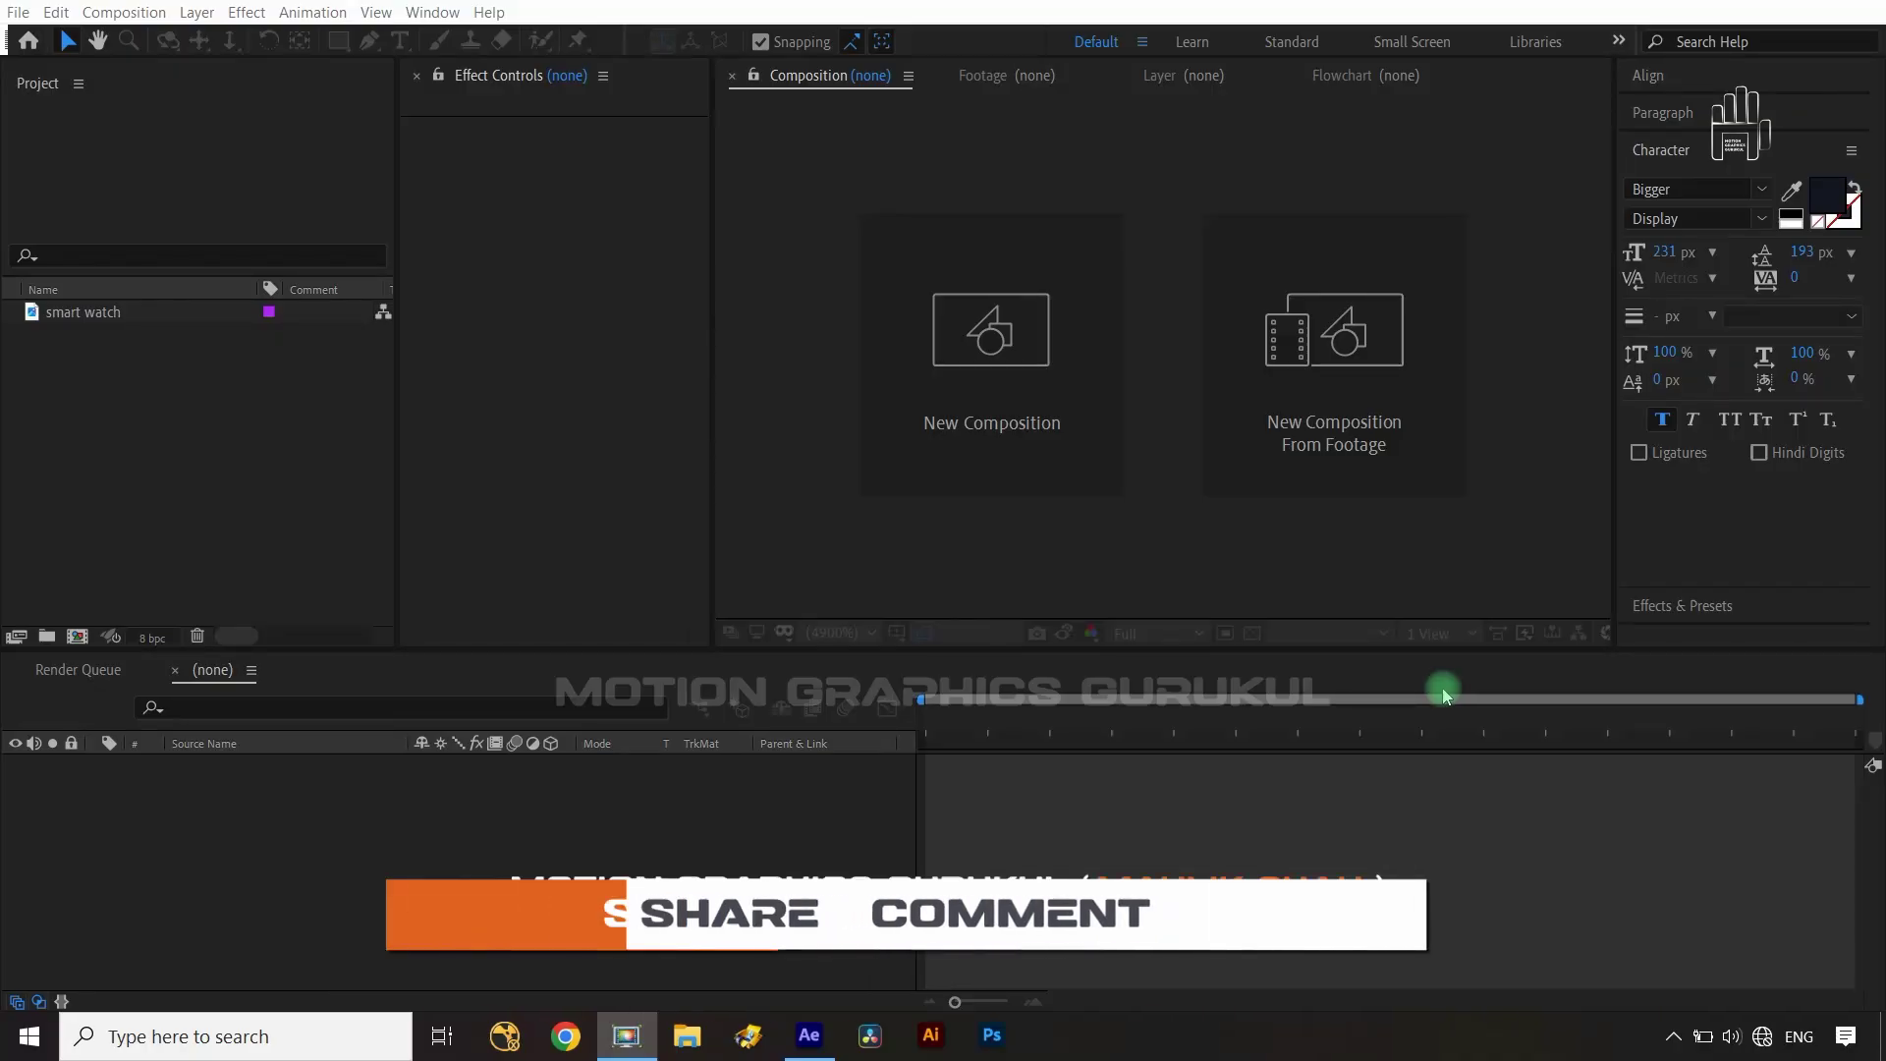
# - Create a 1920 × 1080 composition named start at 30 fps with a 3-second duration
pyautogui.click(793, 814)
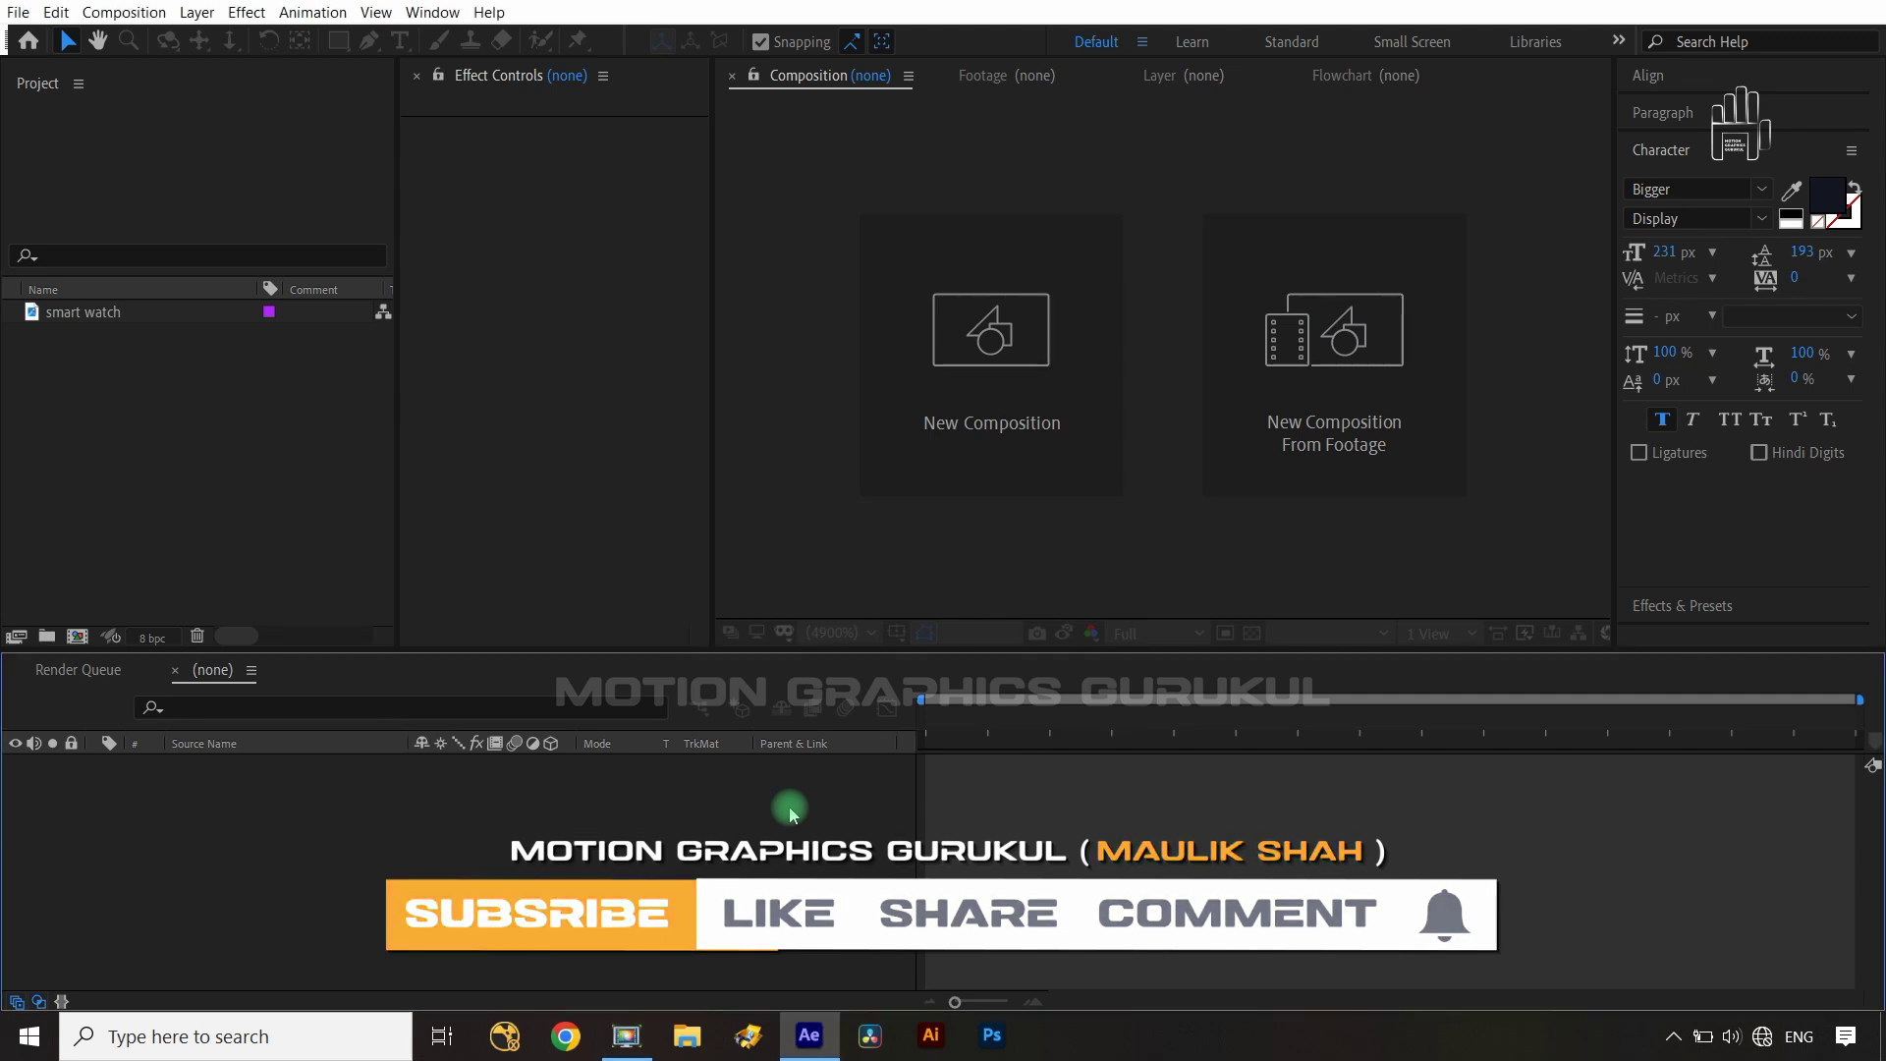
pyautogui.hotkey('ctrl', 'n')
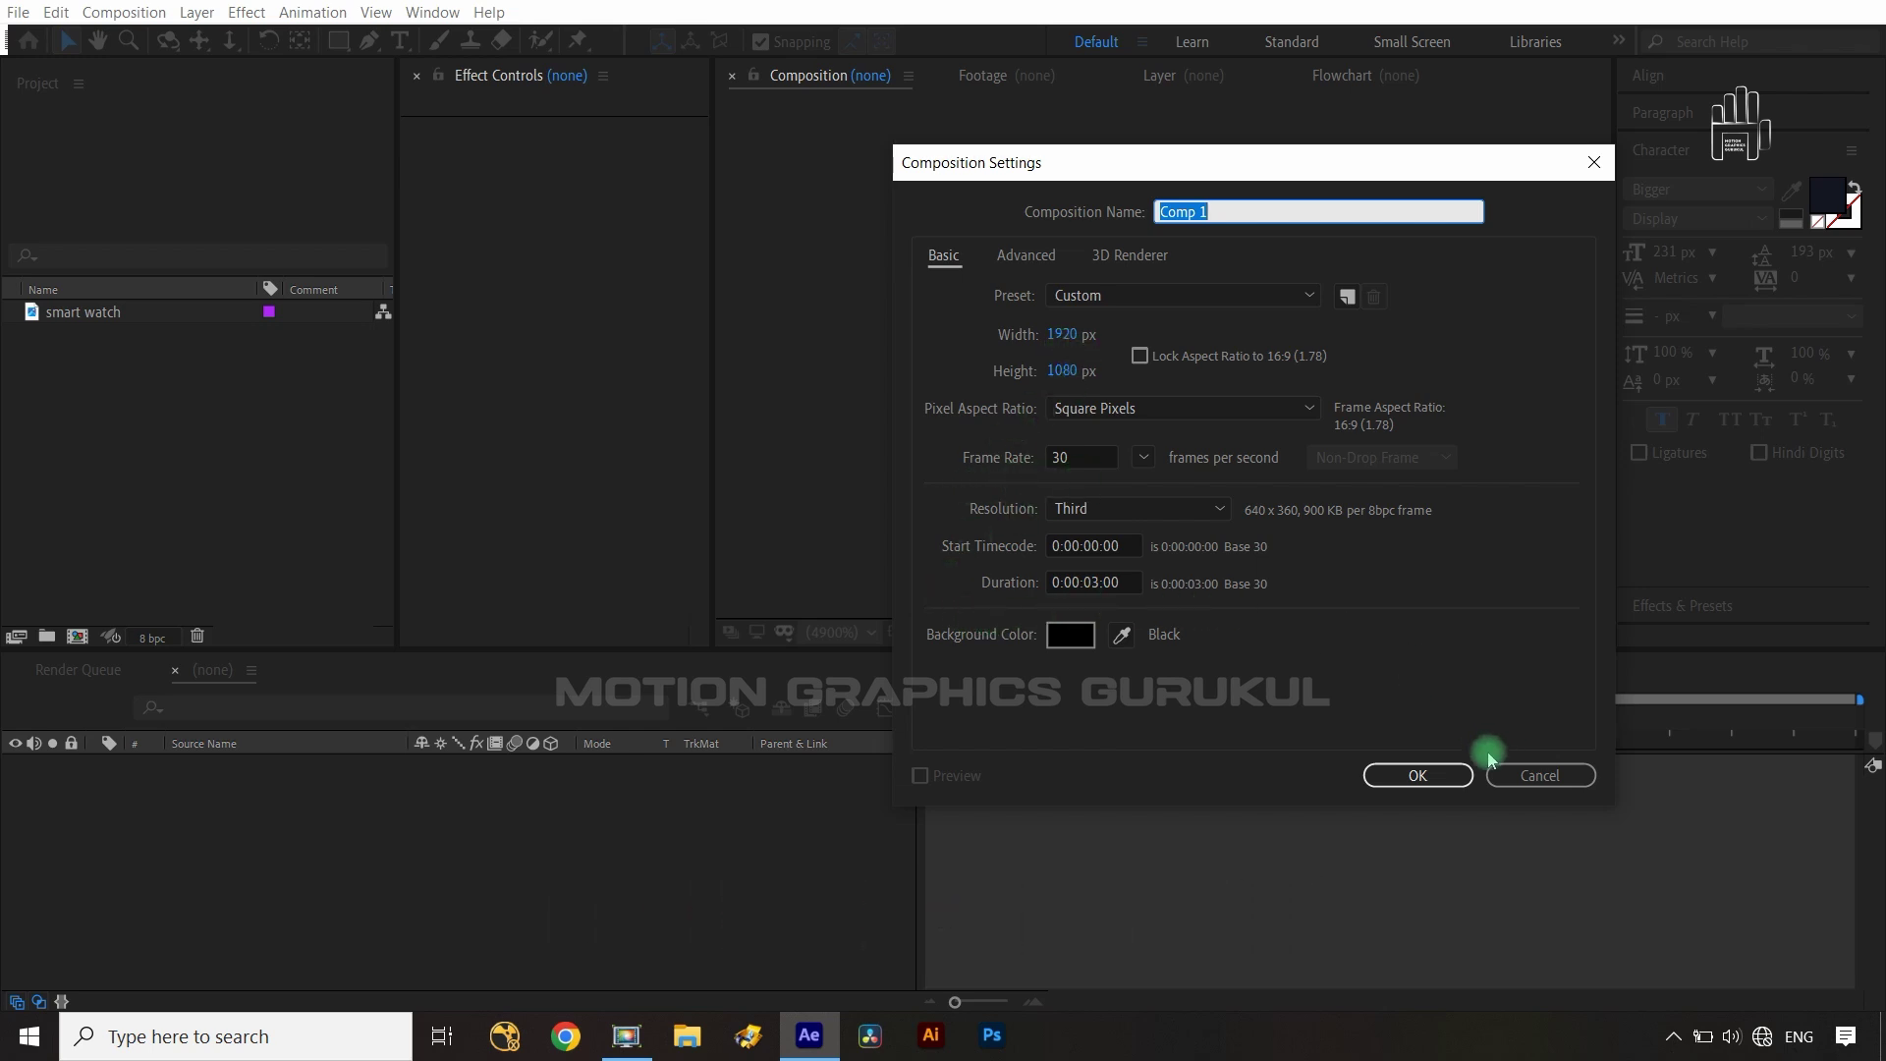
pyautogui.write('sta')
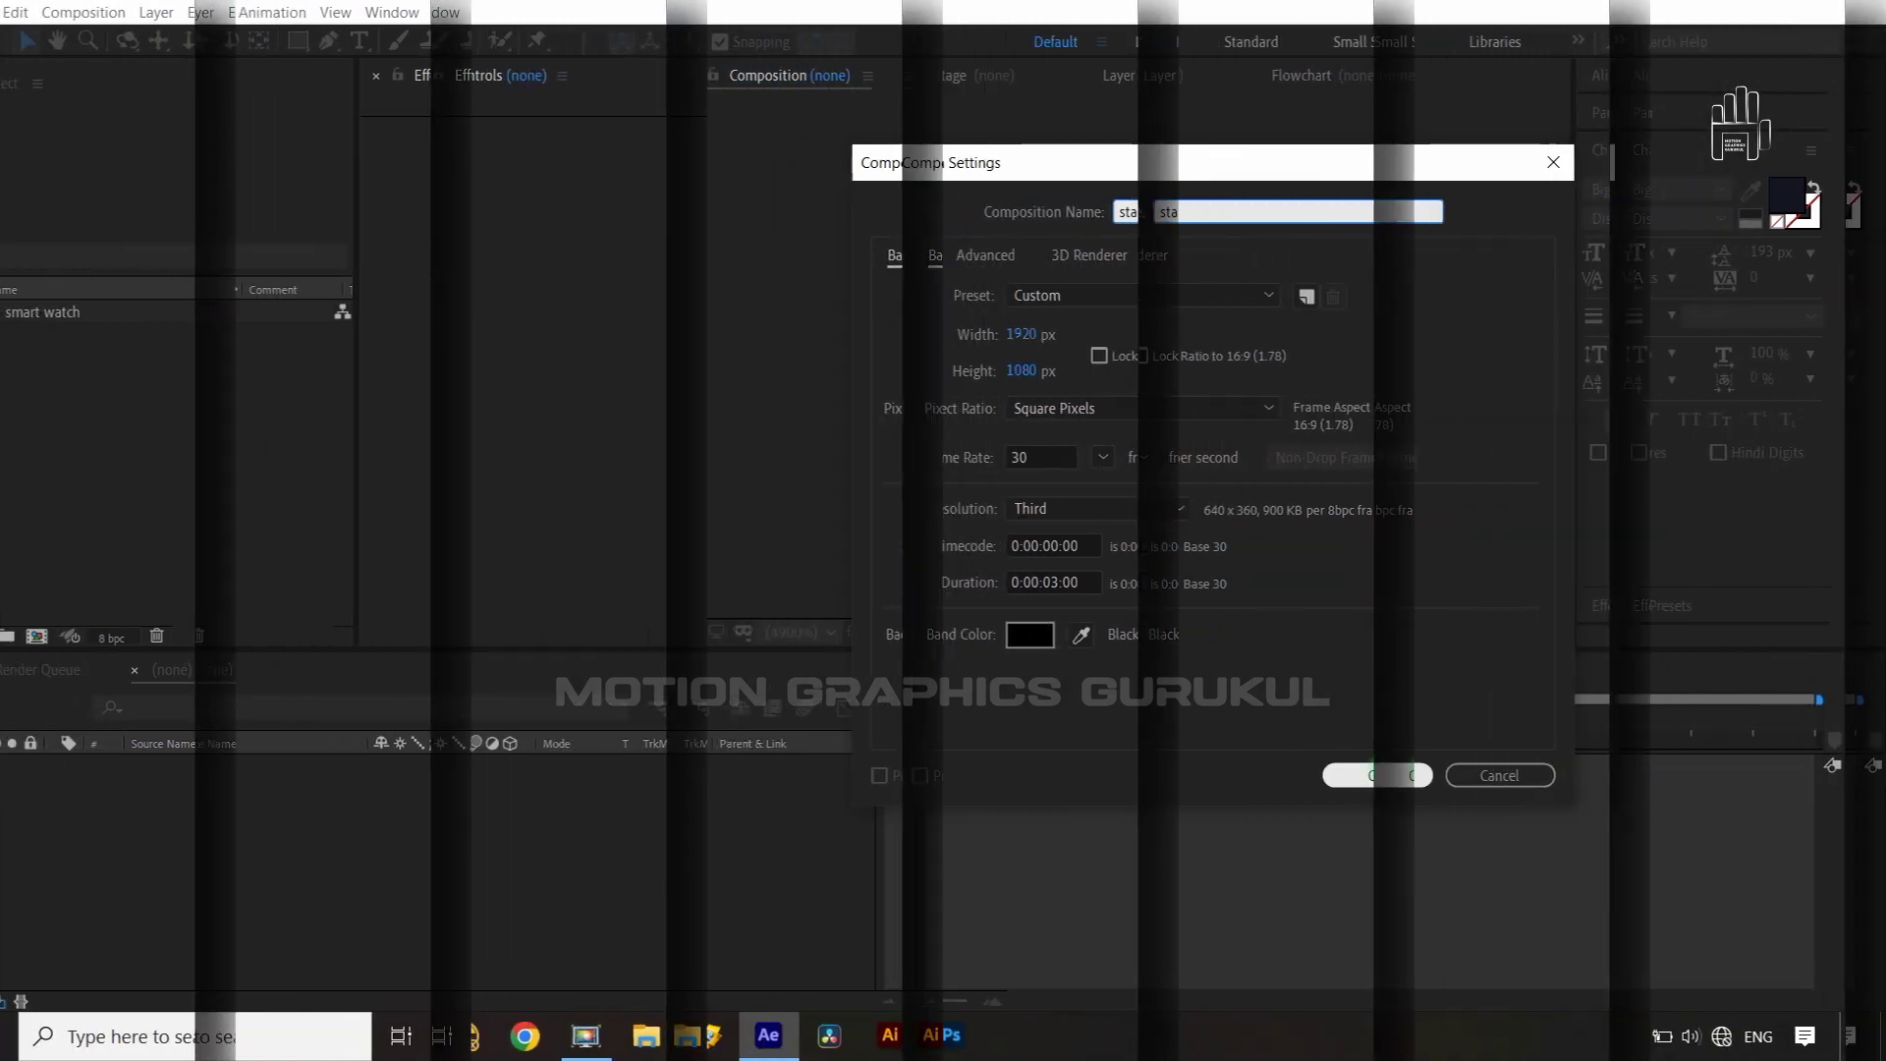
pyautogui.press('Return')
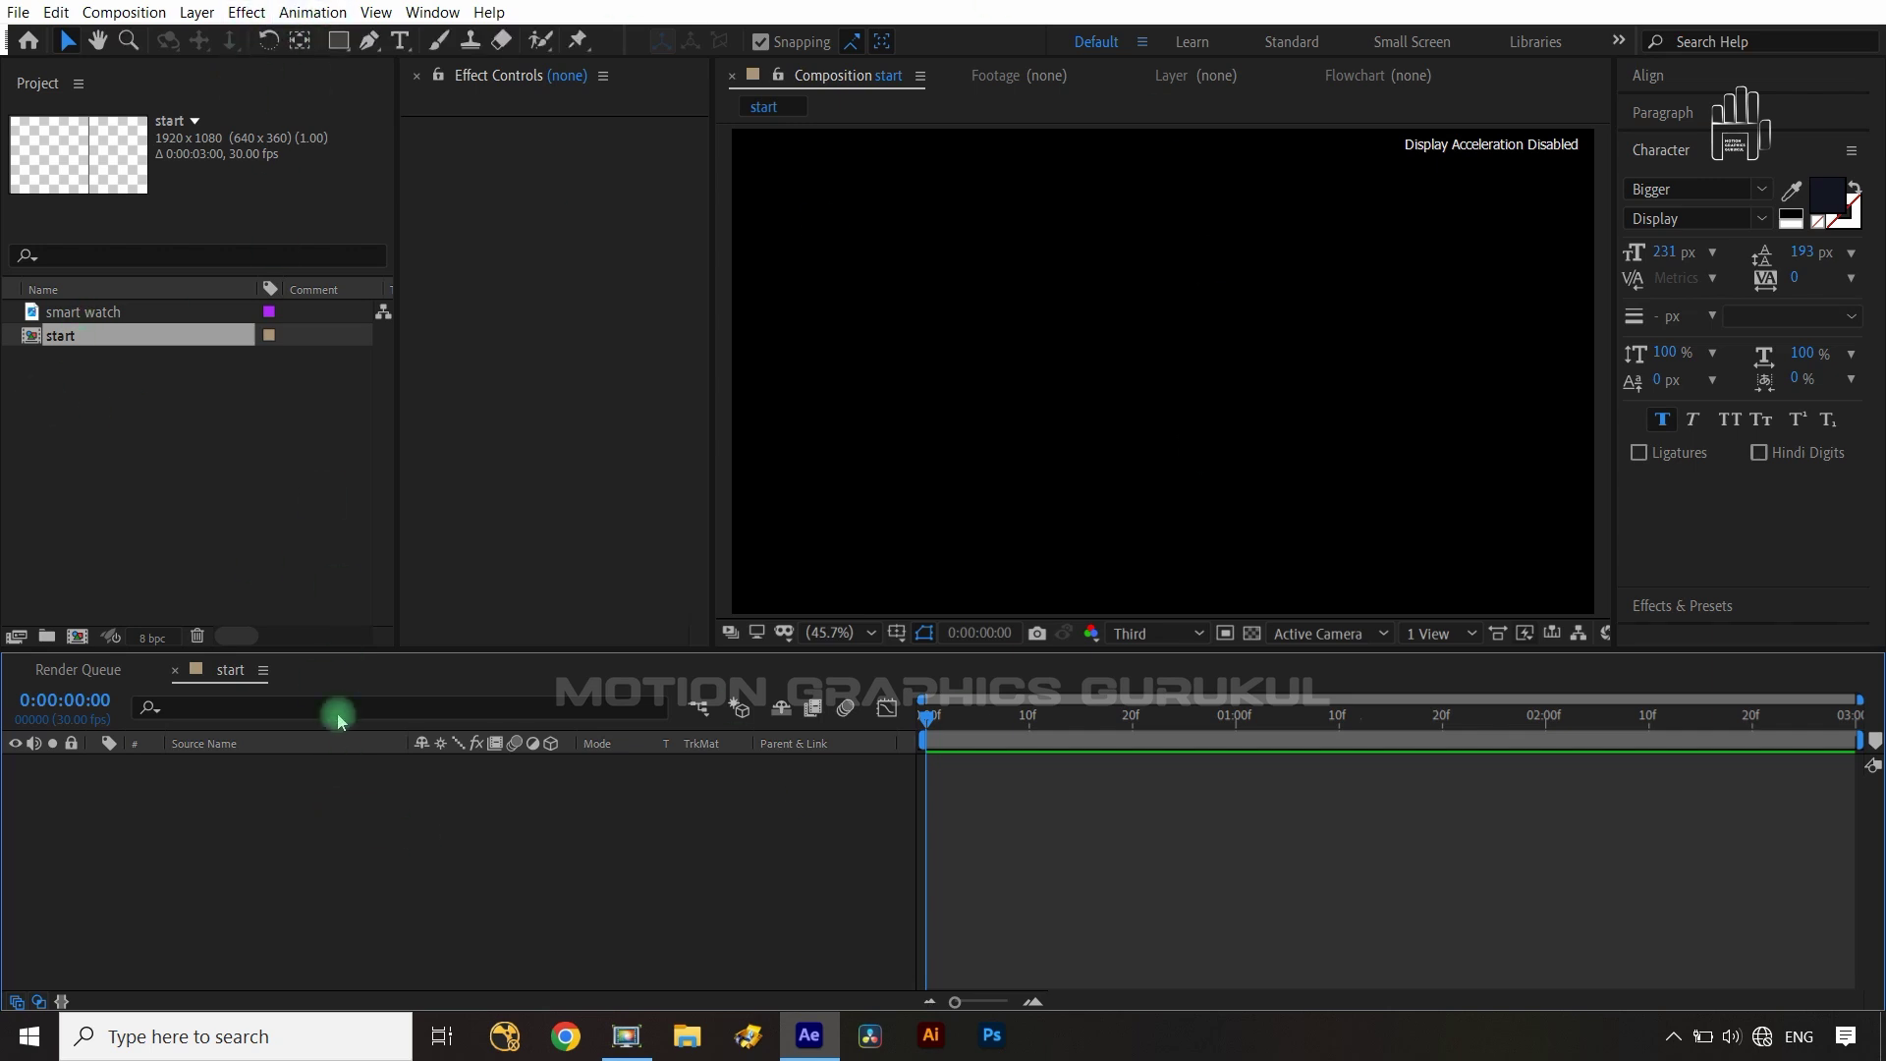
# - Add a text layer reading NEW LAUNCH on two lines in the composition
pyautogui.click(292, 462)
pyautogui.click(395, 42)
pyautogui.click(1037, 379)
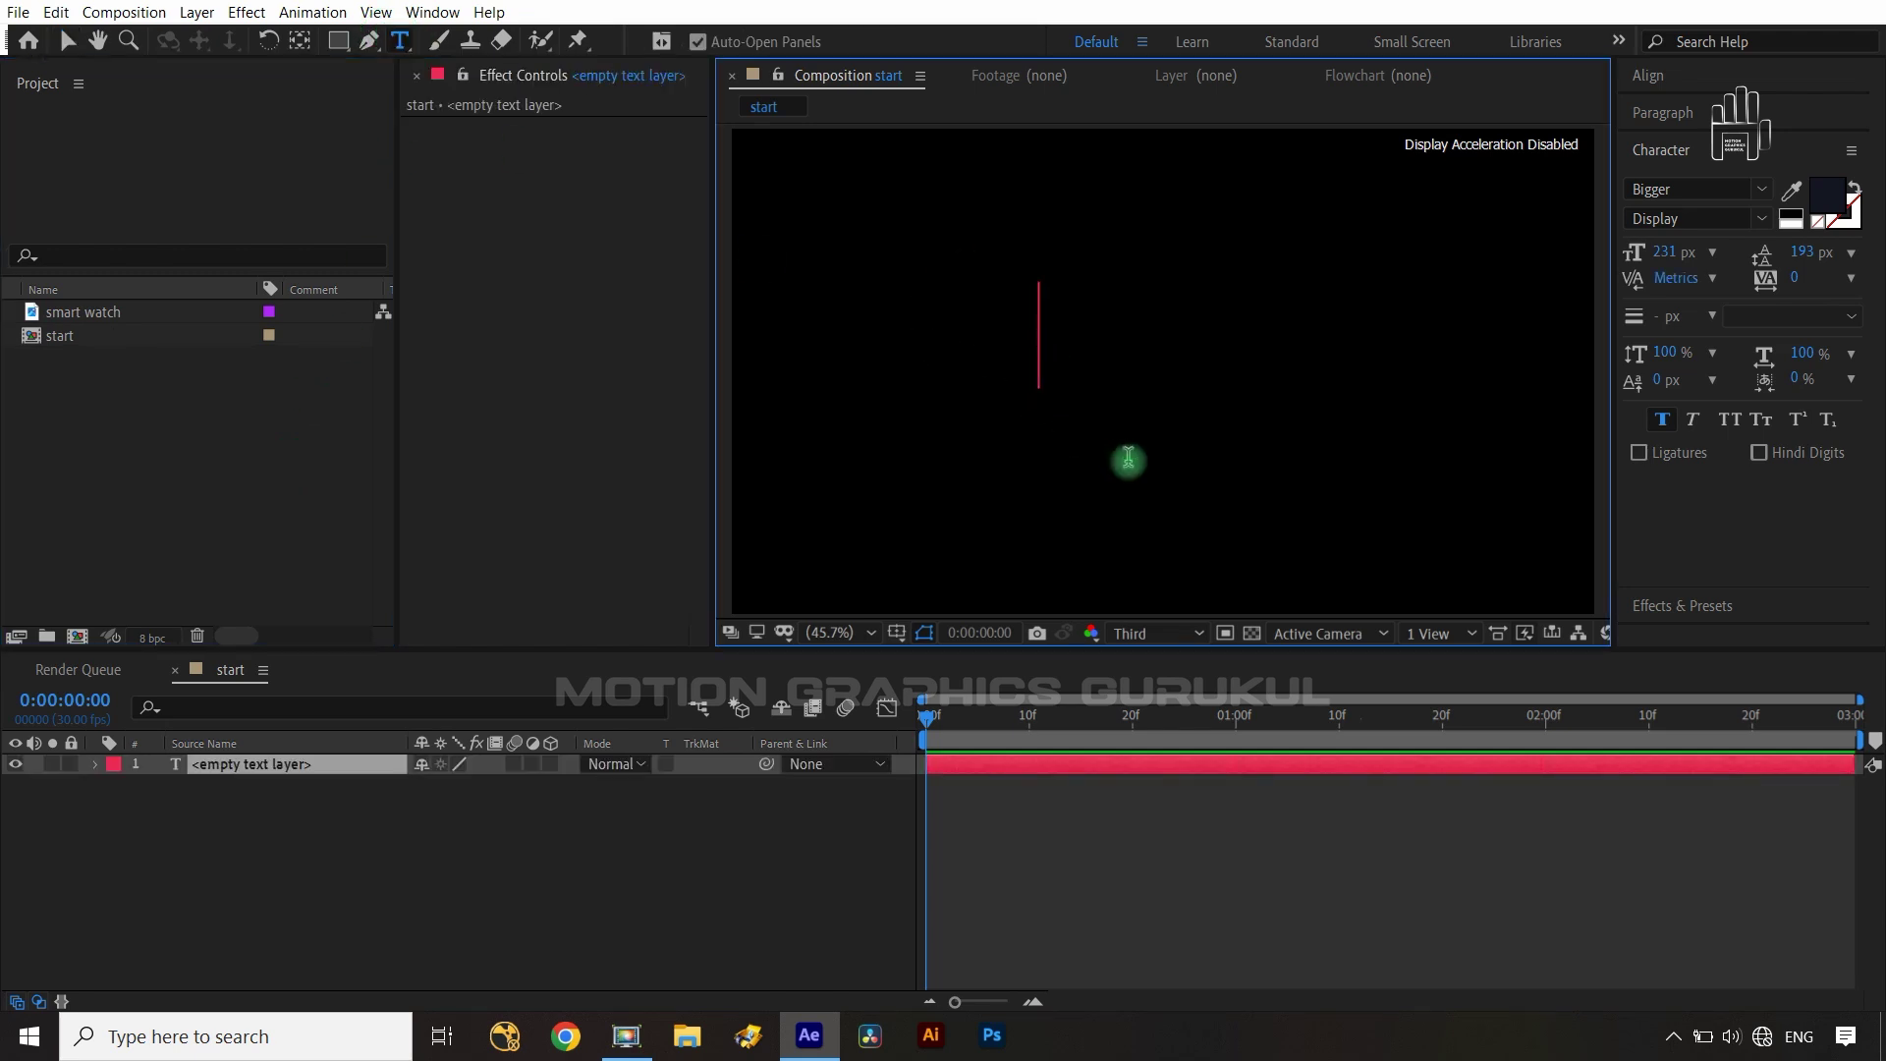
pyautogui.write('NEW')
pyautogui.press('Return')
pyautogui.write('LAUNCH')
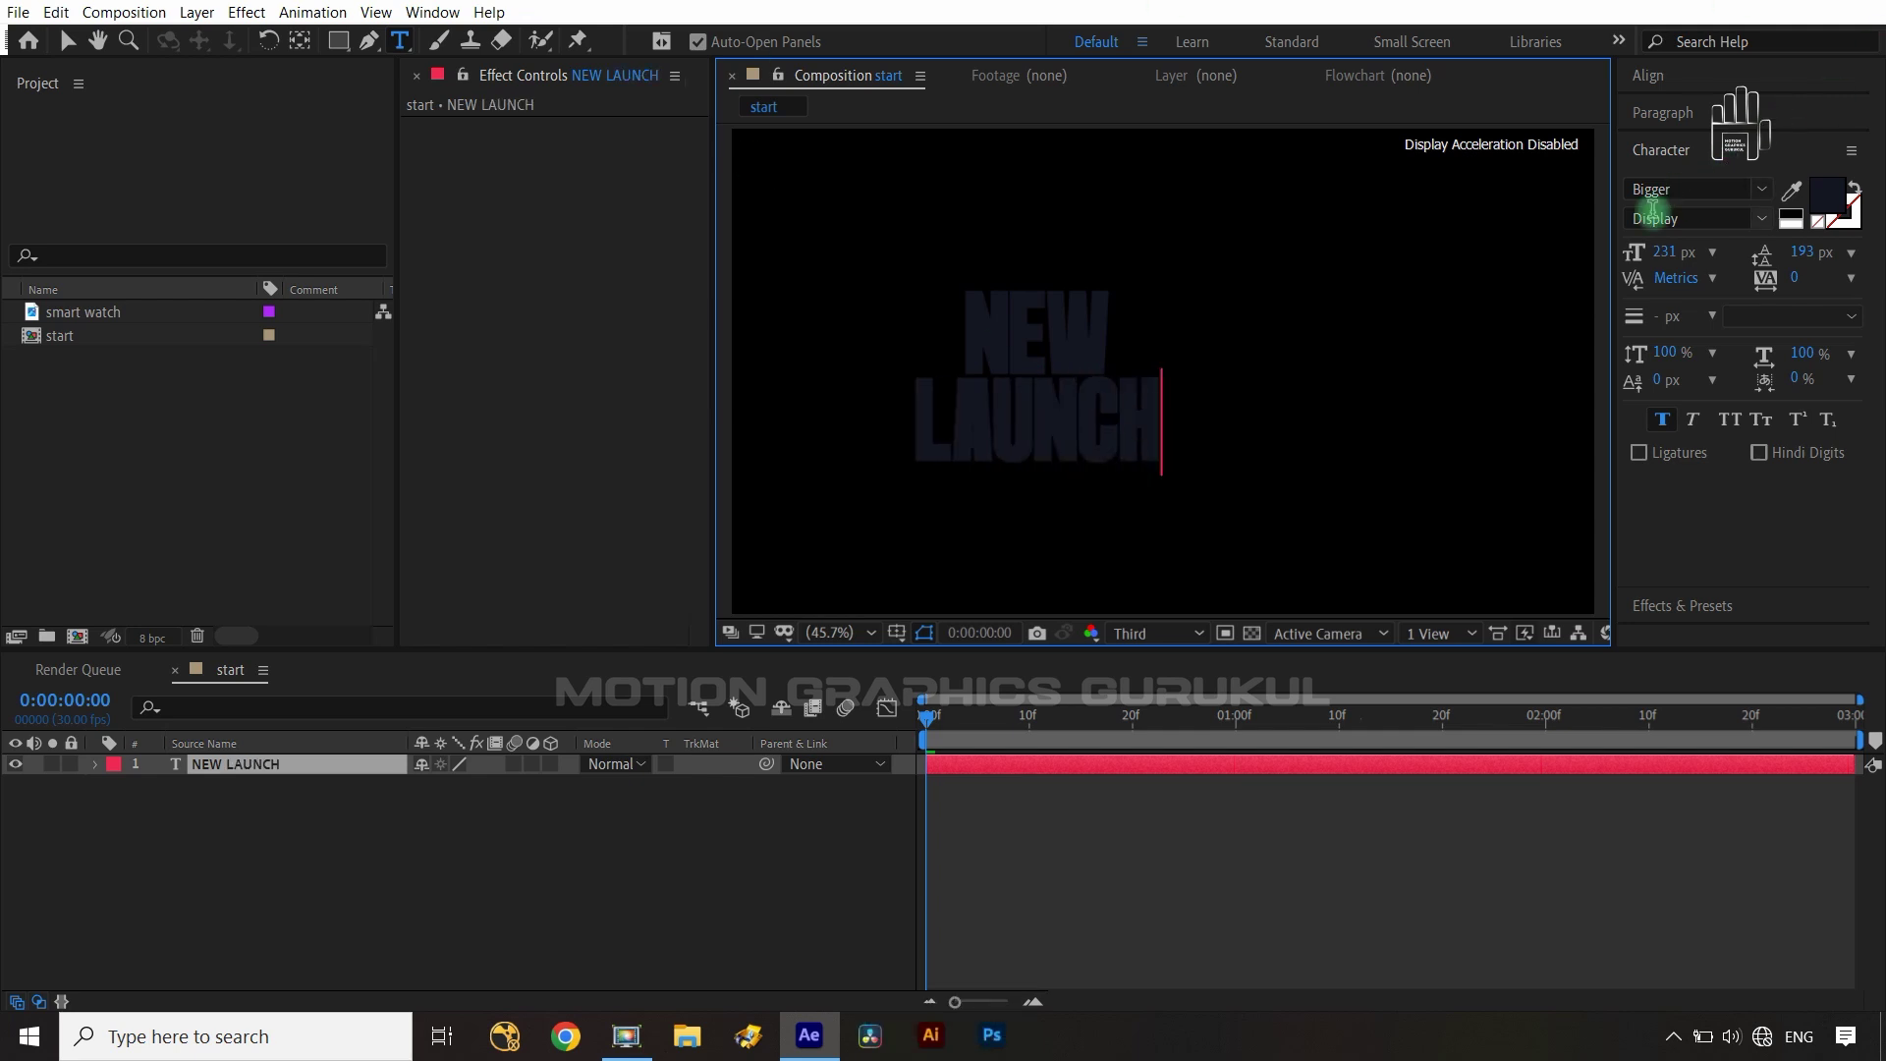
# - Set the fill colour of the whole NEW LAUNCH text to white, FFFFFF
pyautogui.doubleClick(336, 771)
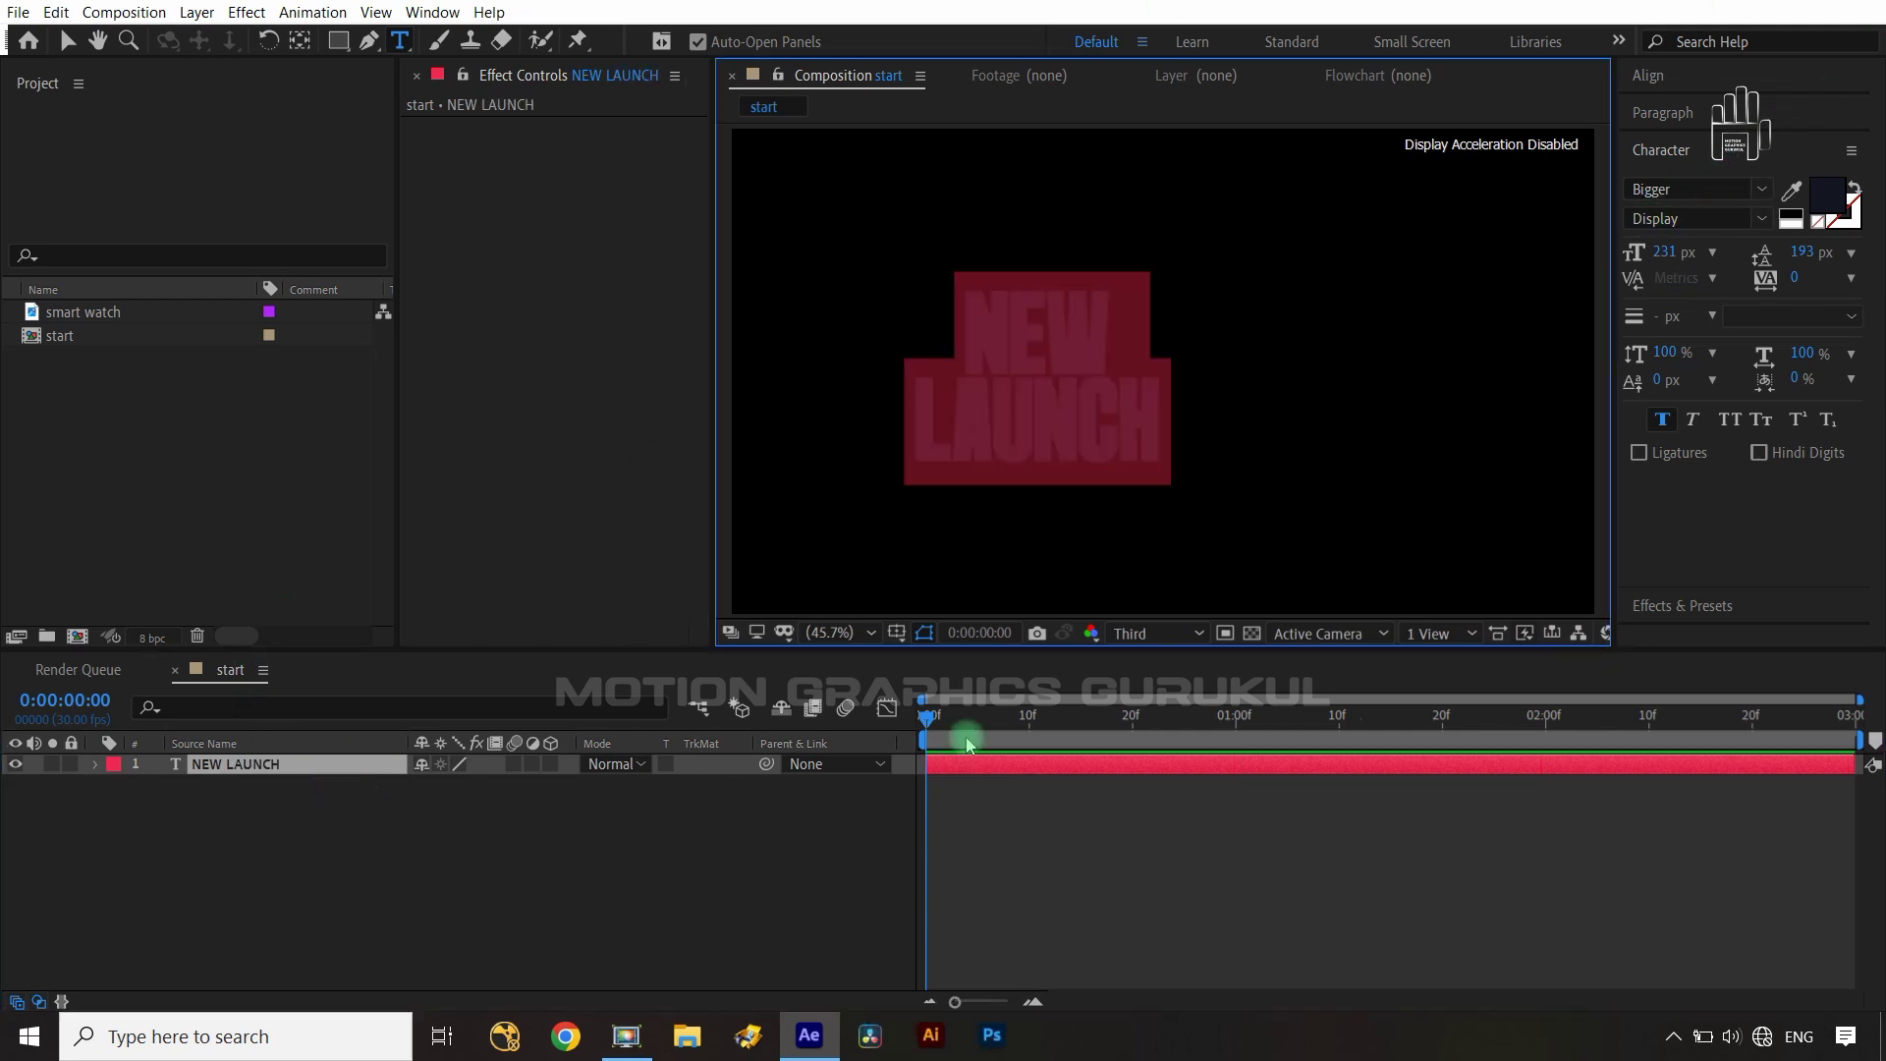
pyautogui.click(1815, 210)
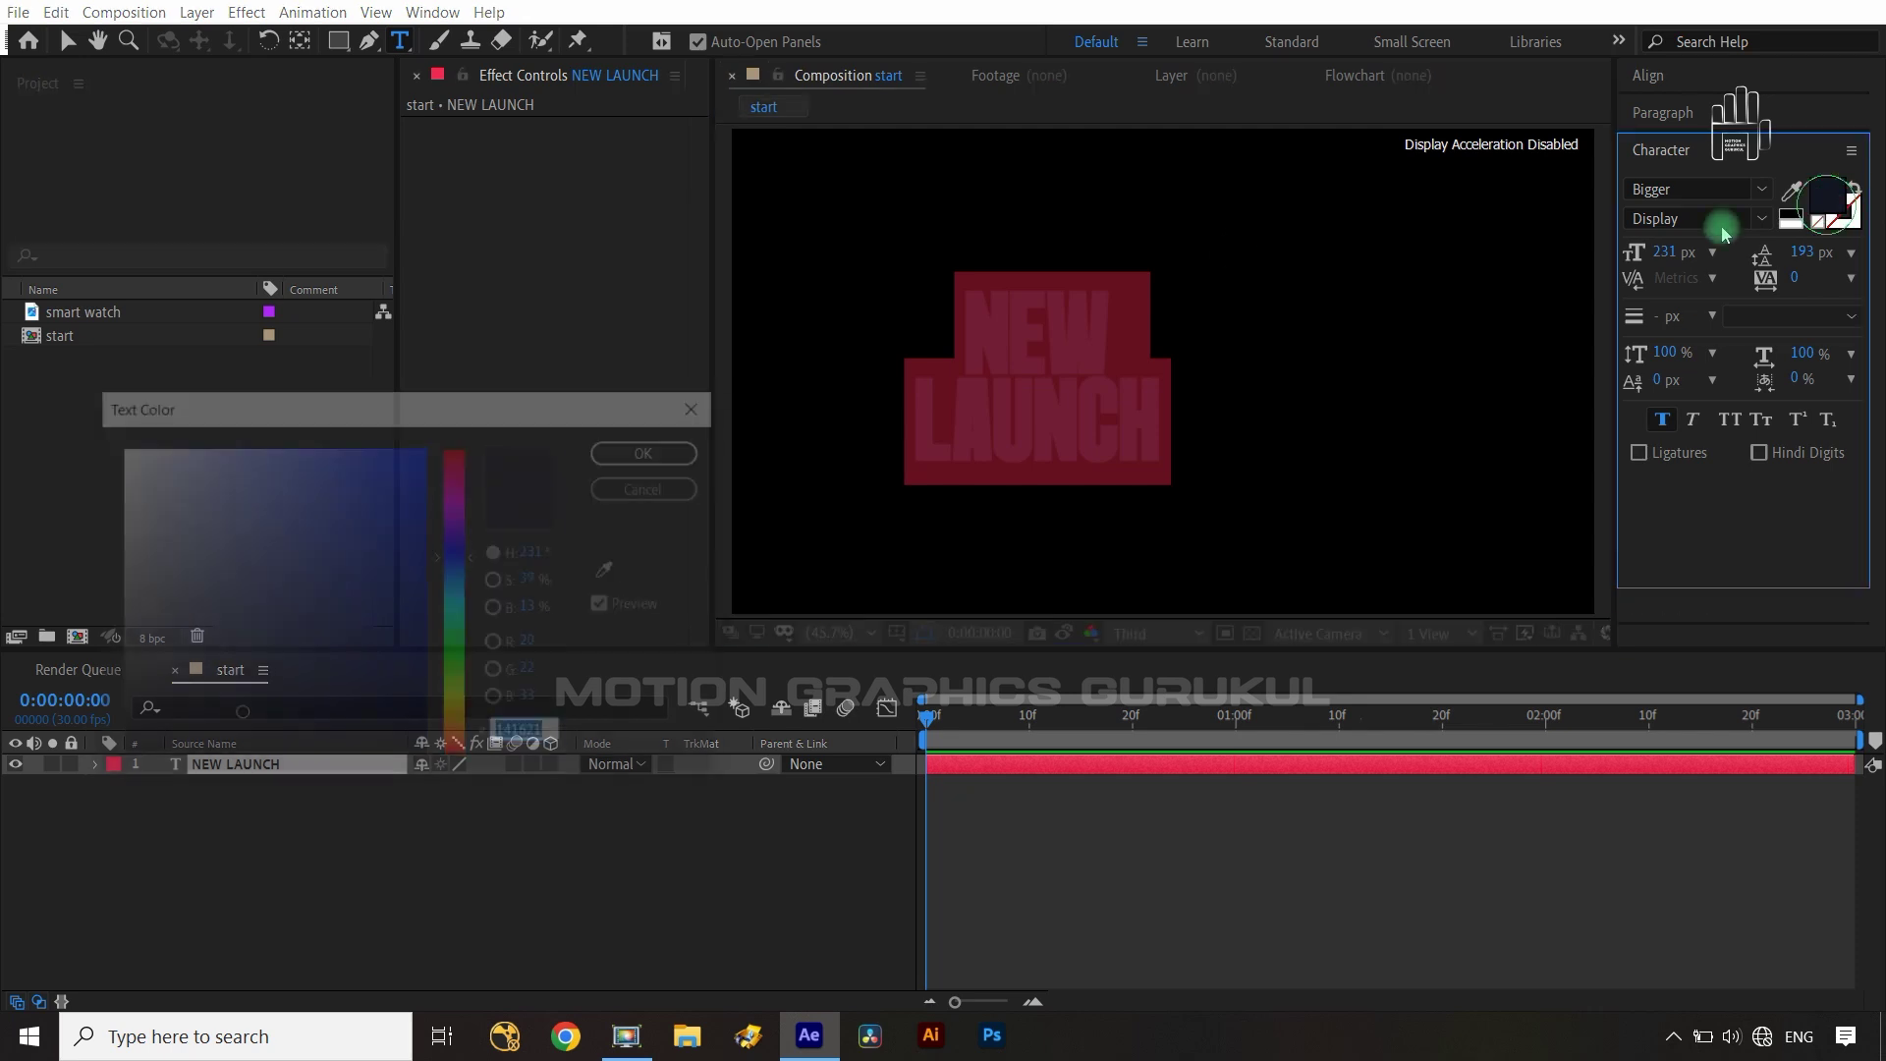
pyautogui.moveTo(202, 569); pyautogui.dragTo(63, 387)
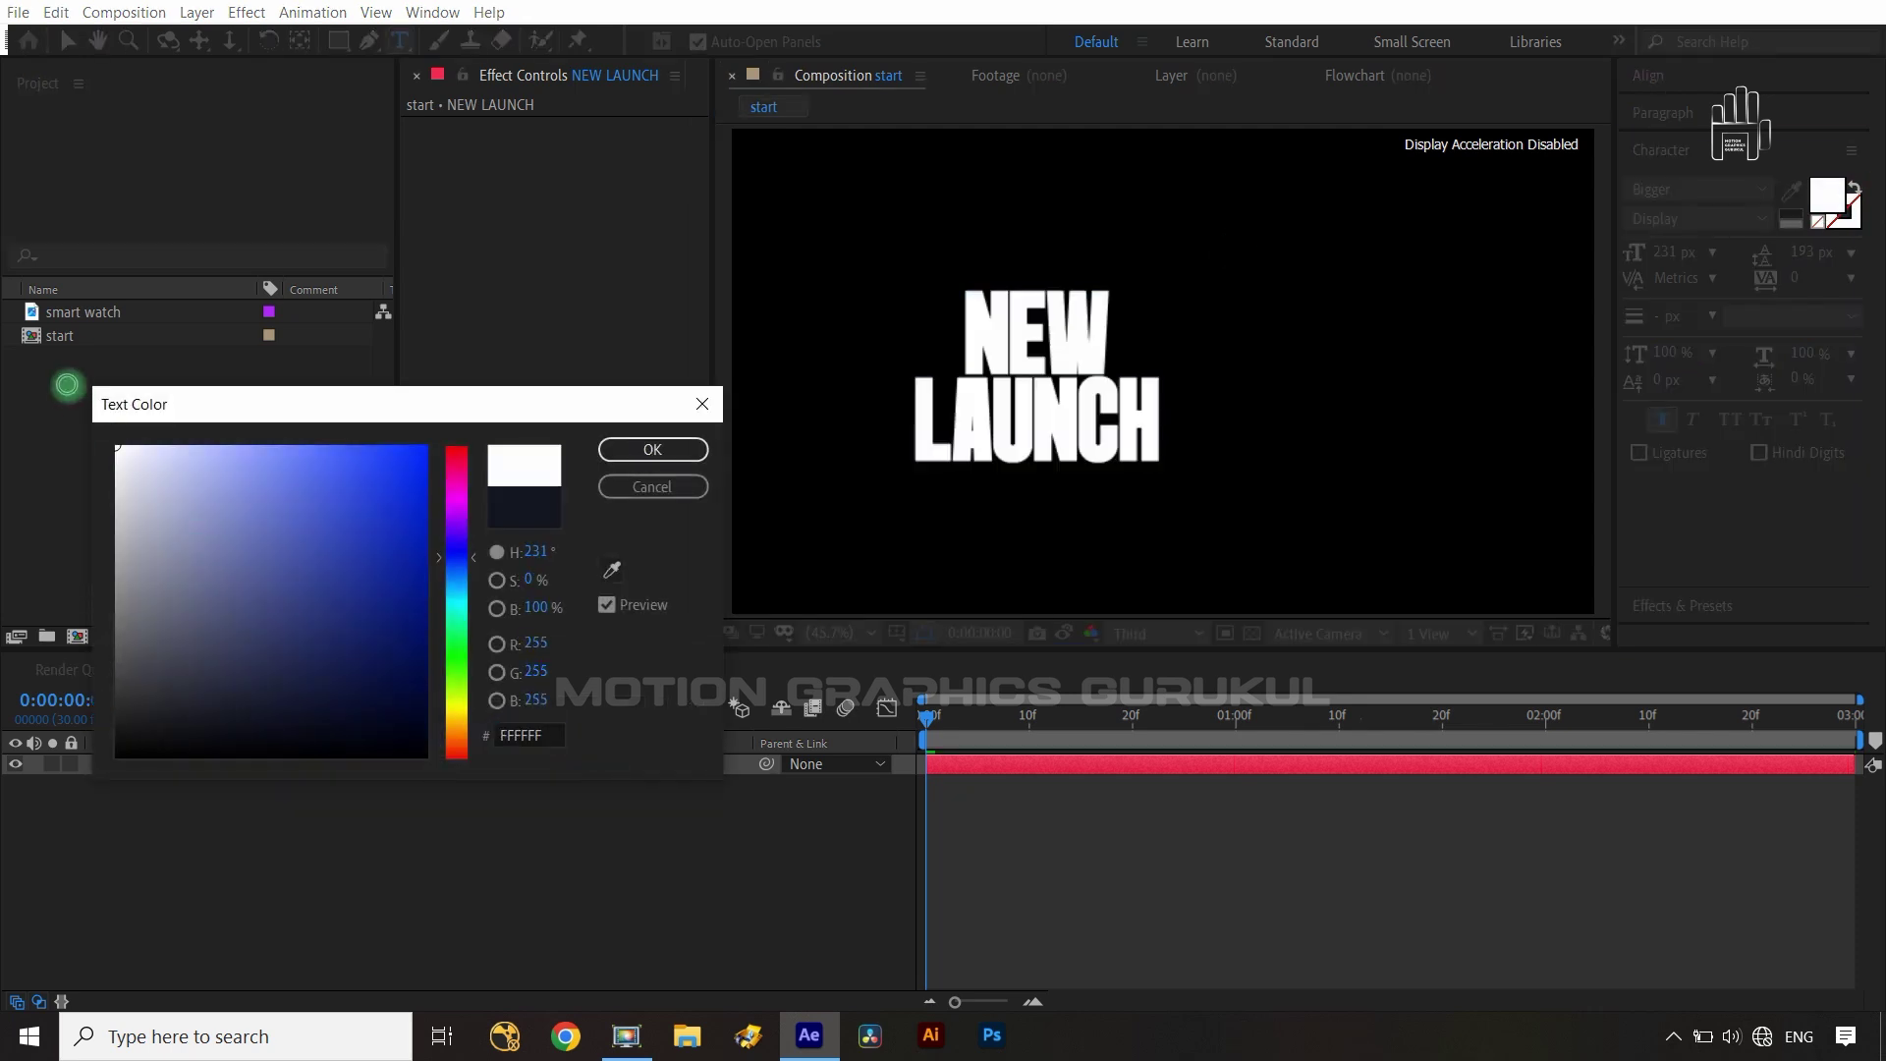
pyautogui.click(658, 449)
# - Align the text layer to the horizontal and vertical centre of the composition and centre its anchor point
pyautogui.click(304, 763)
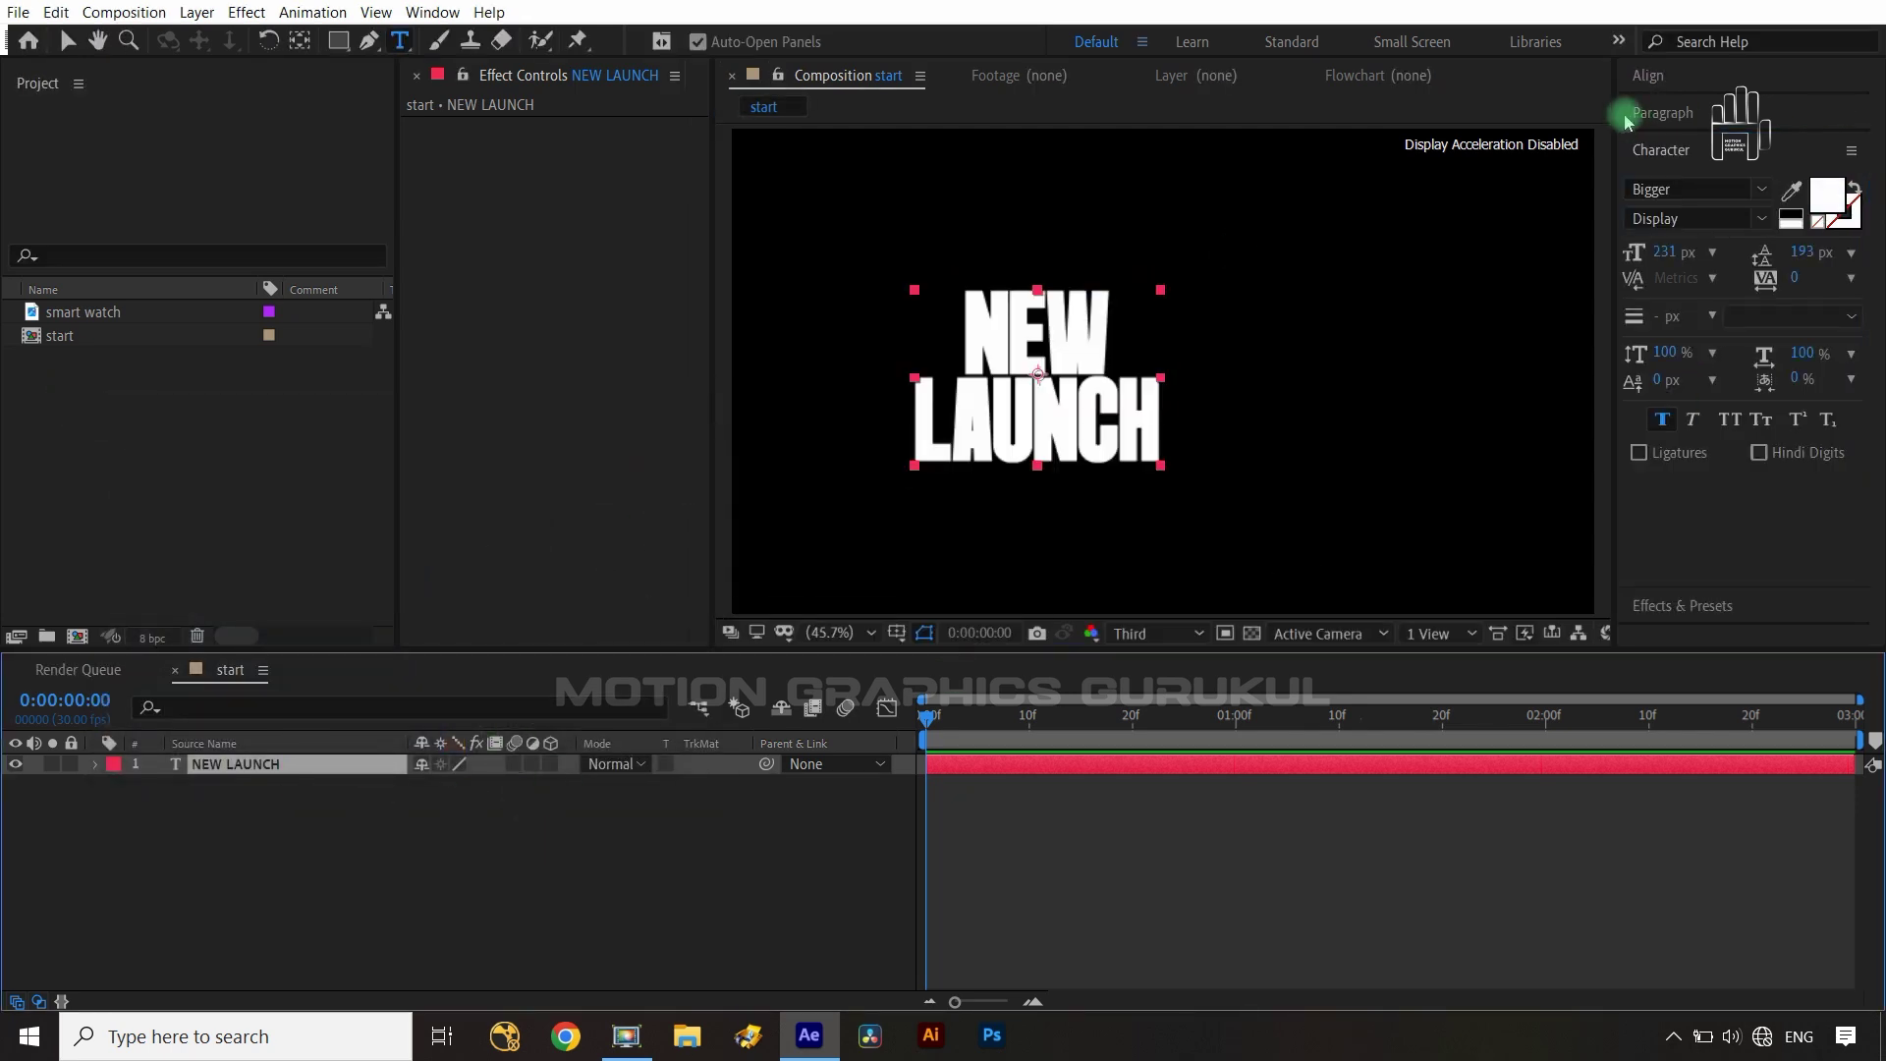
pyautogui.click(1648, 77)
pyautogui.click(1678, 138)
pyautogui.click(1809, 137)
pyautogui.click(133, 121)
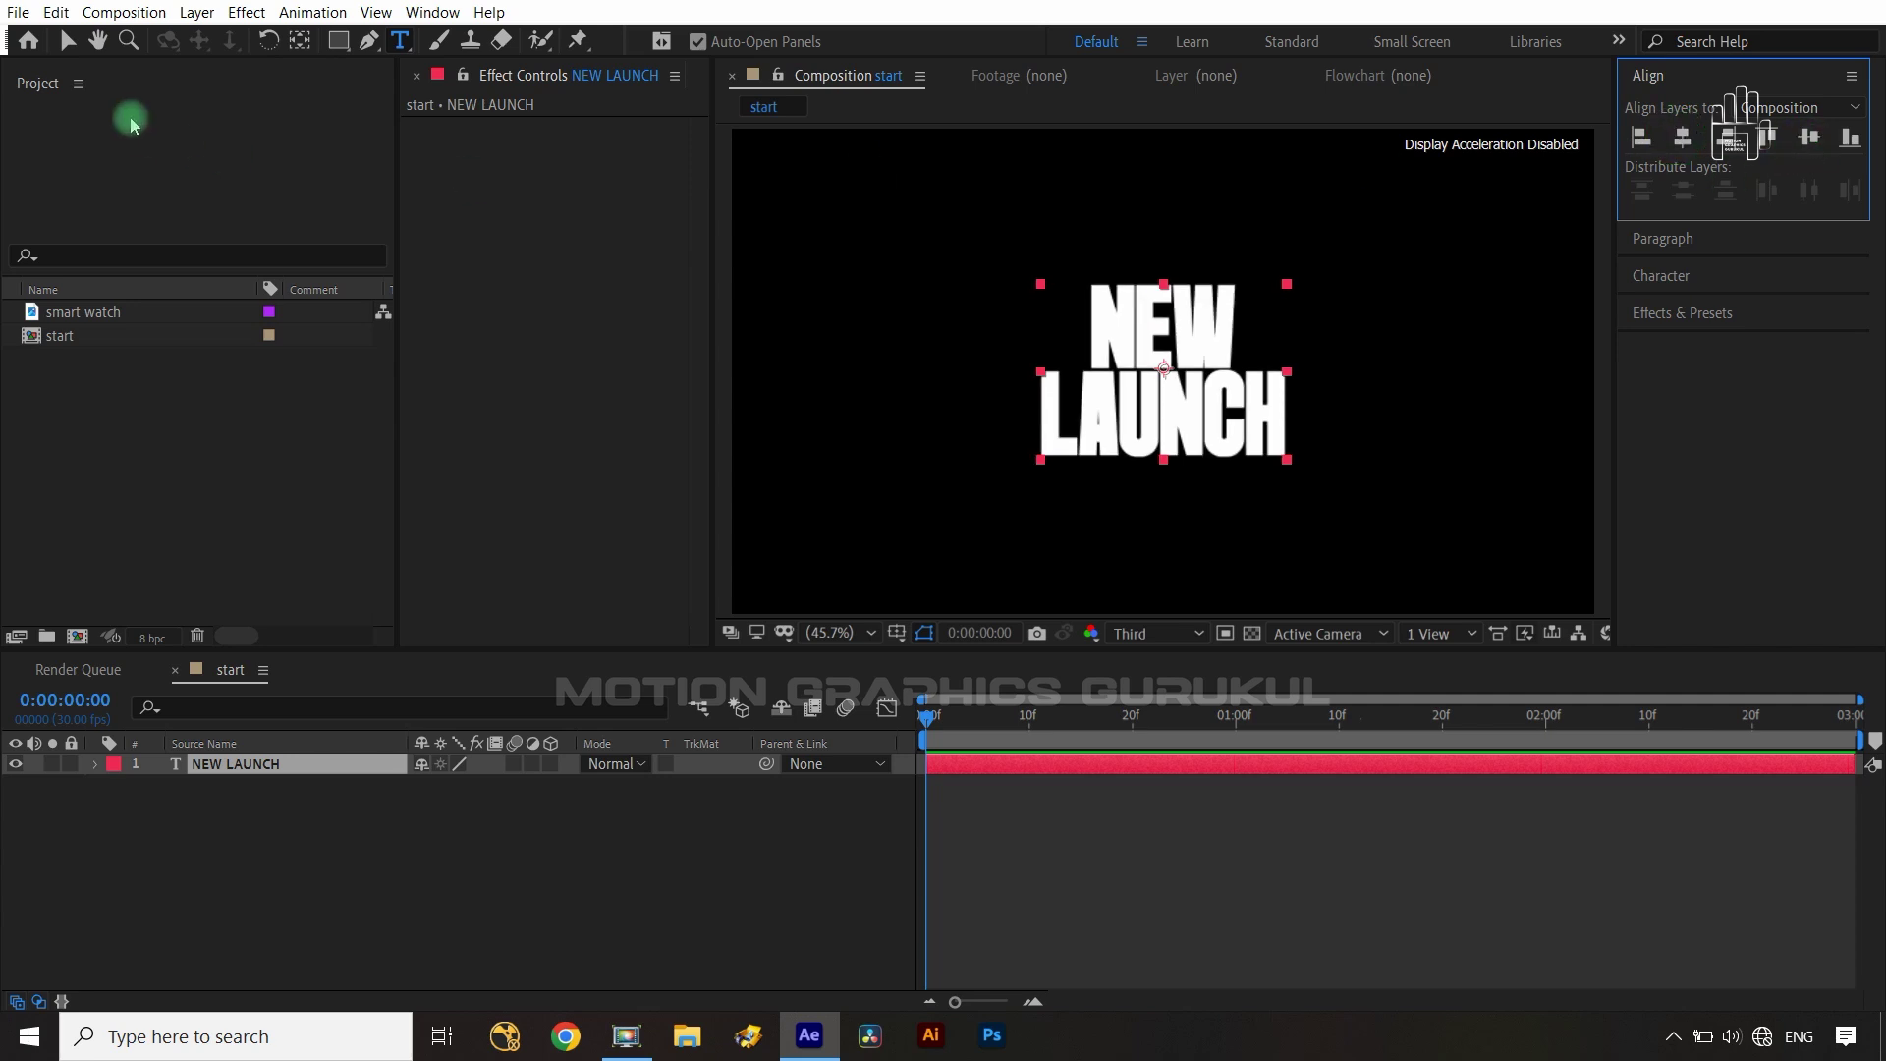
pyautogui.click(300, 41)
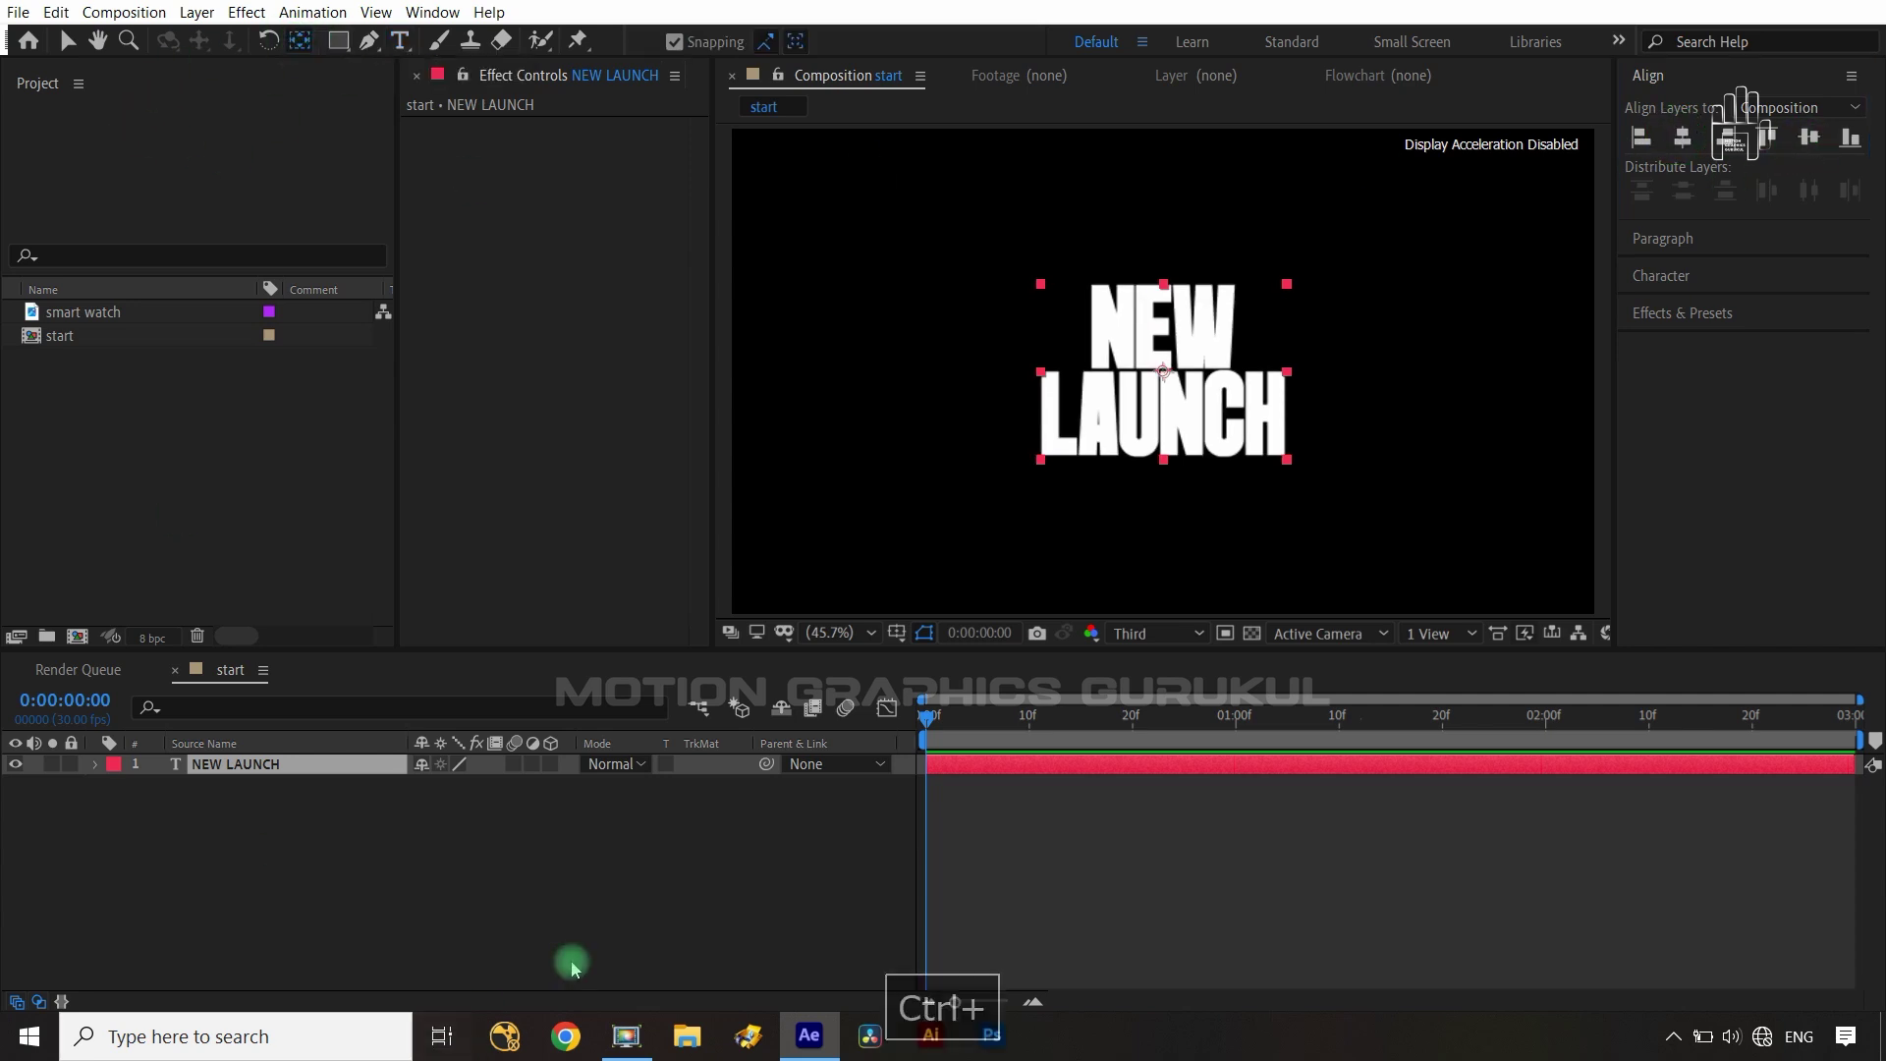
# - Add a Tracking animator to the text layer and keyframe Tracking Amount at 60 on the first frame
pyautogui.click(66, 846)
pyautogui.click(92, 765)
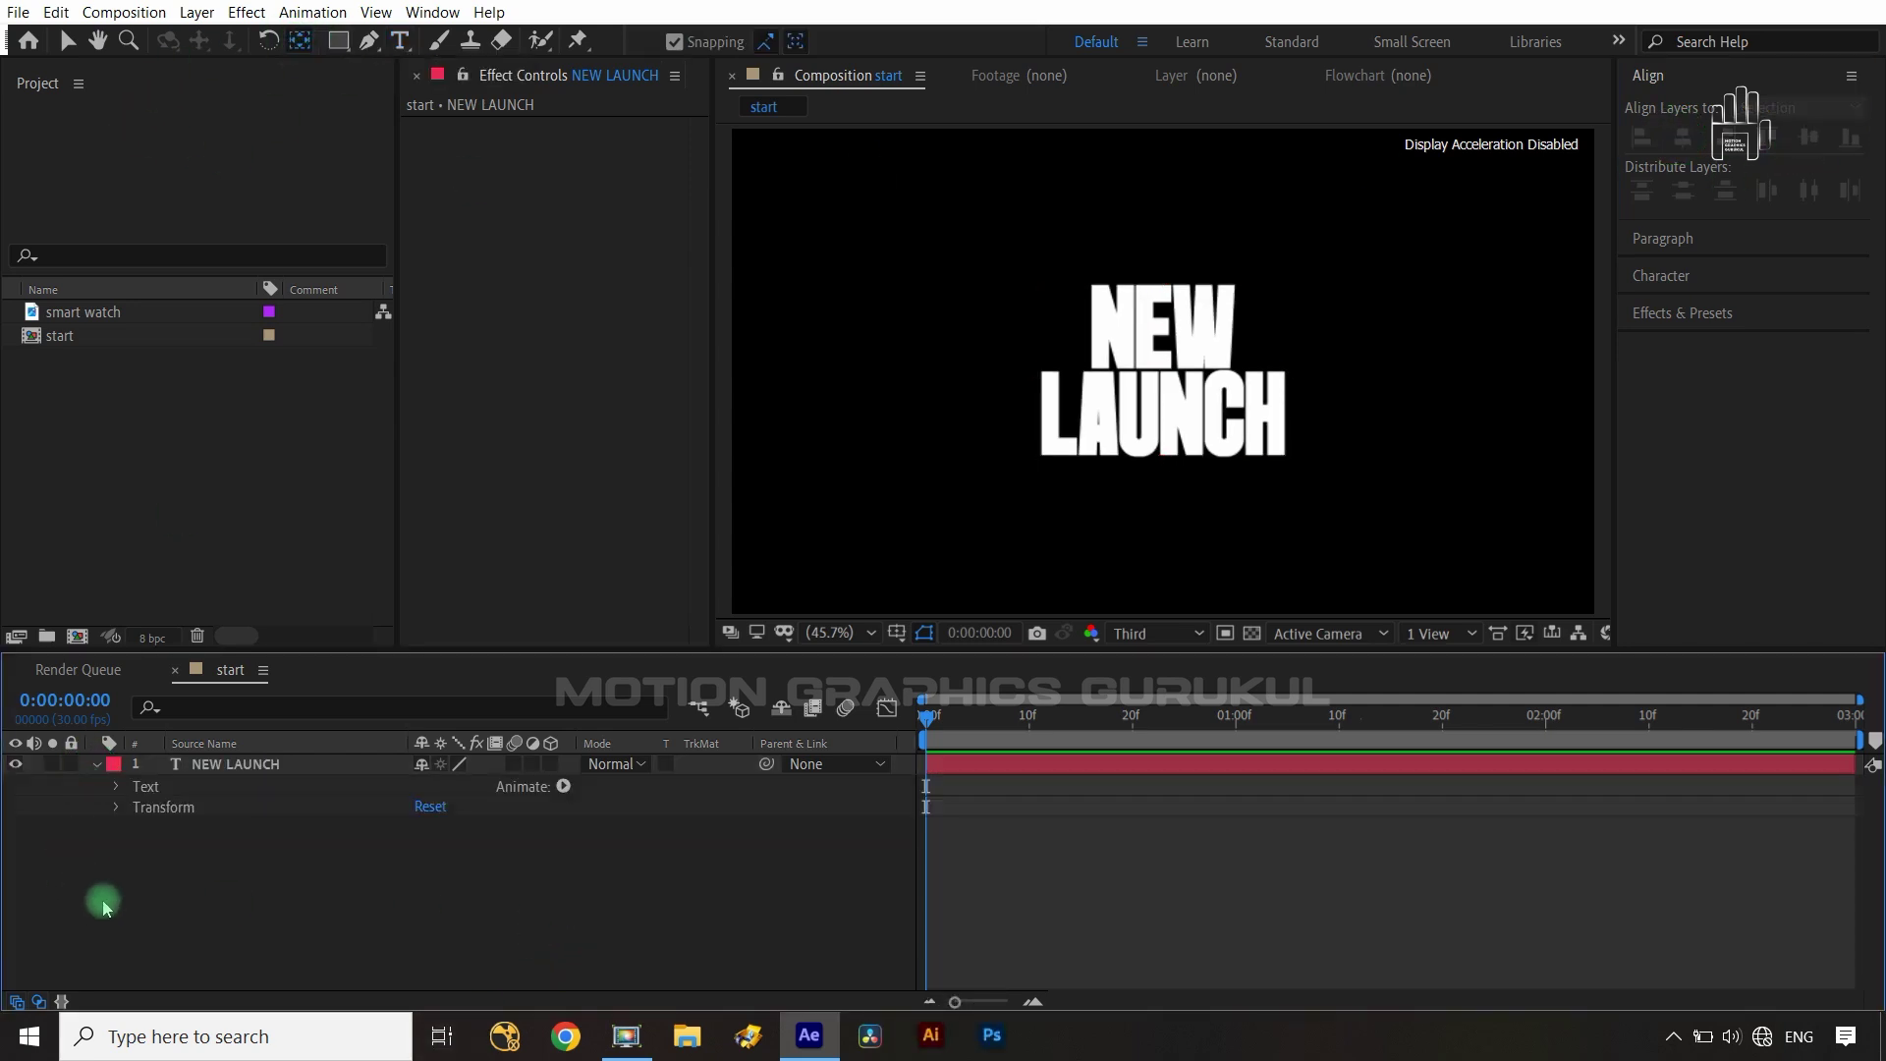
pyautogui.click(564, 787)
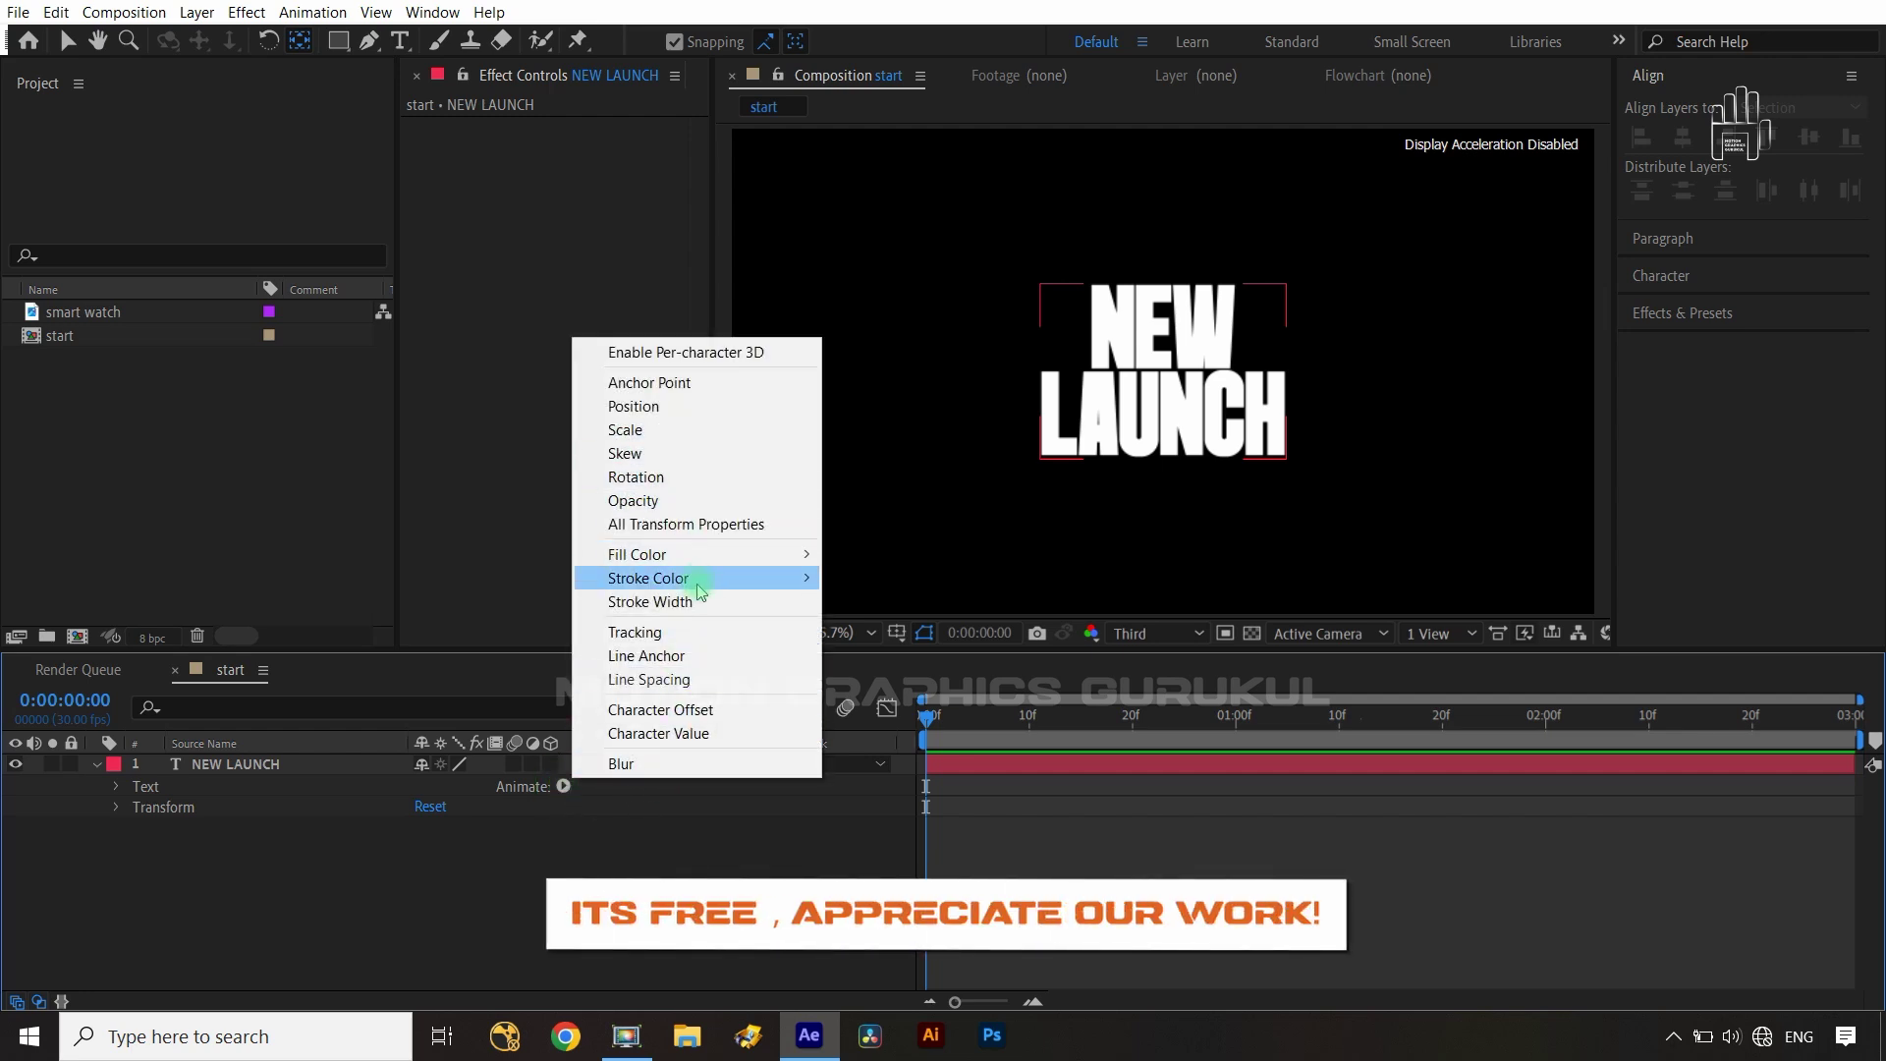
pyautogui.click(648, 632)
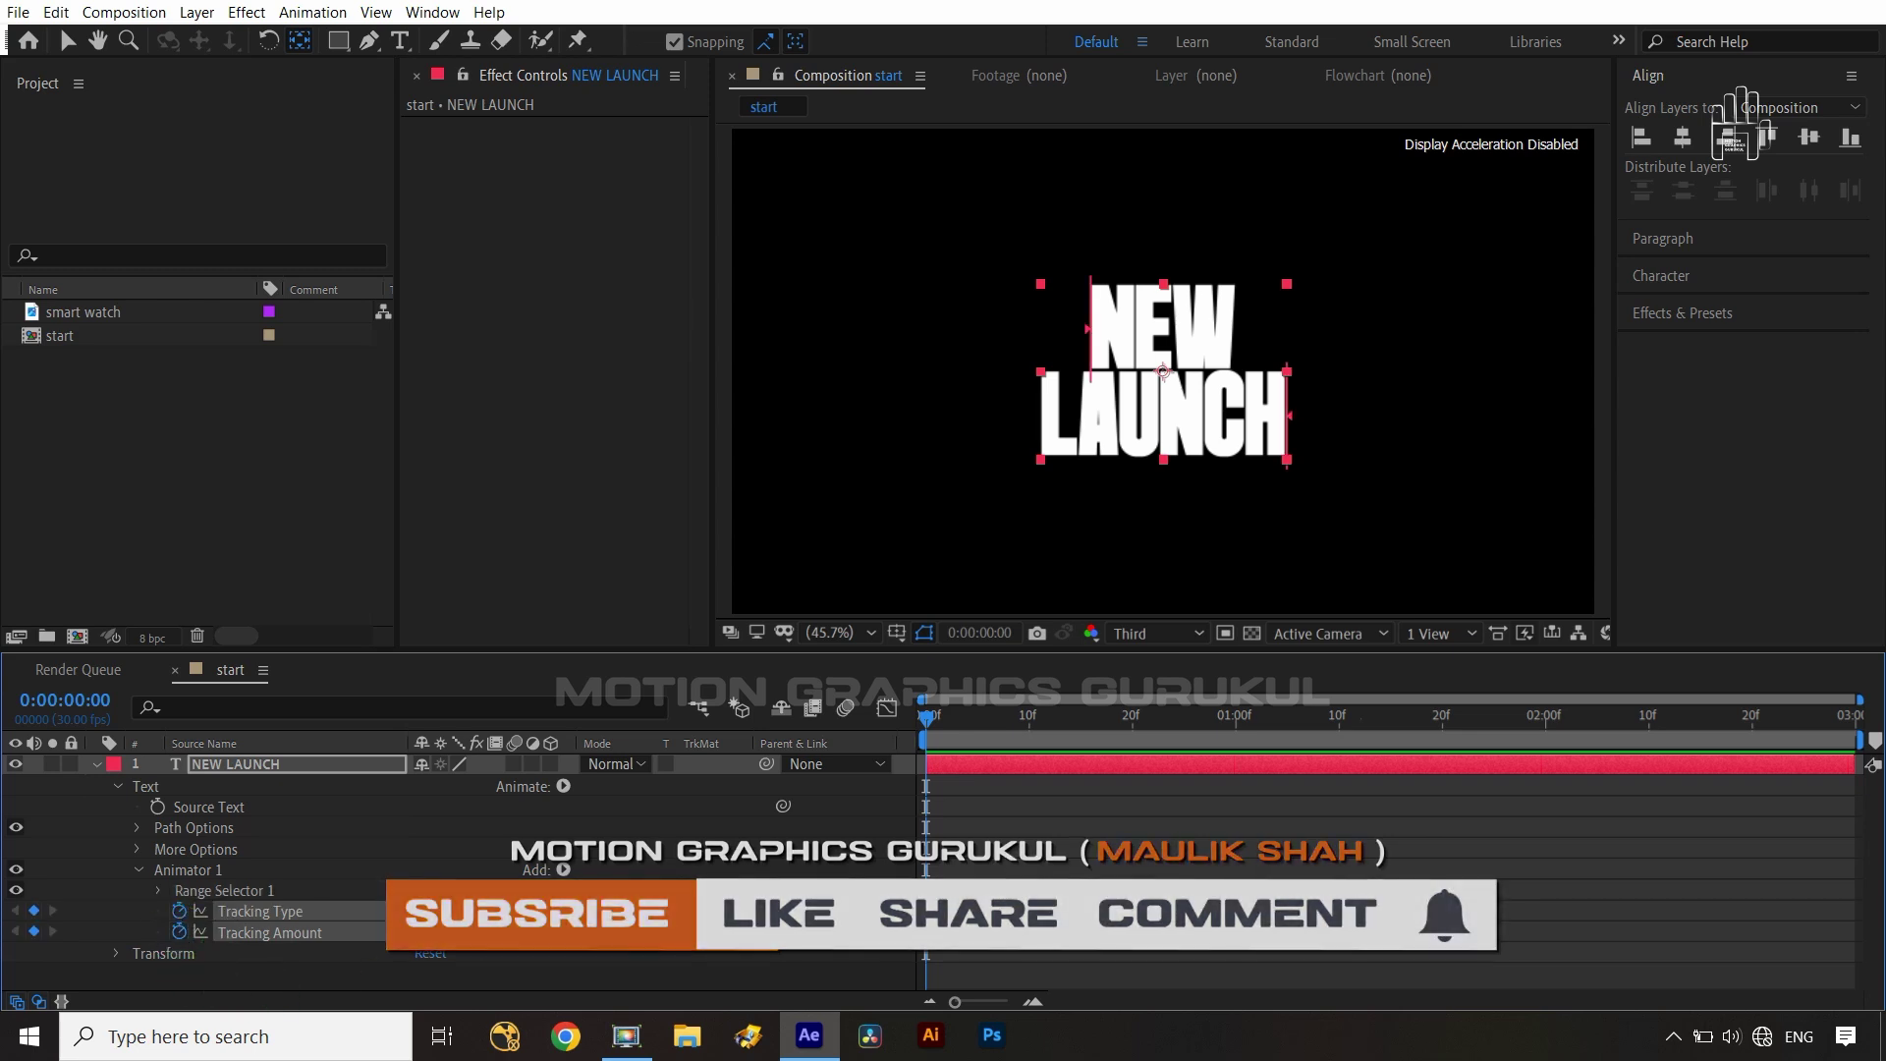
pyautogui.click(179, 911)
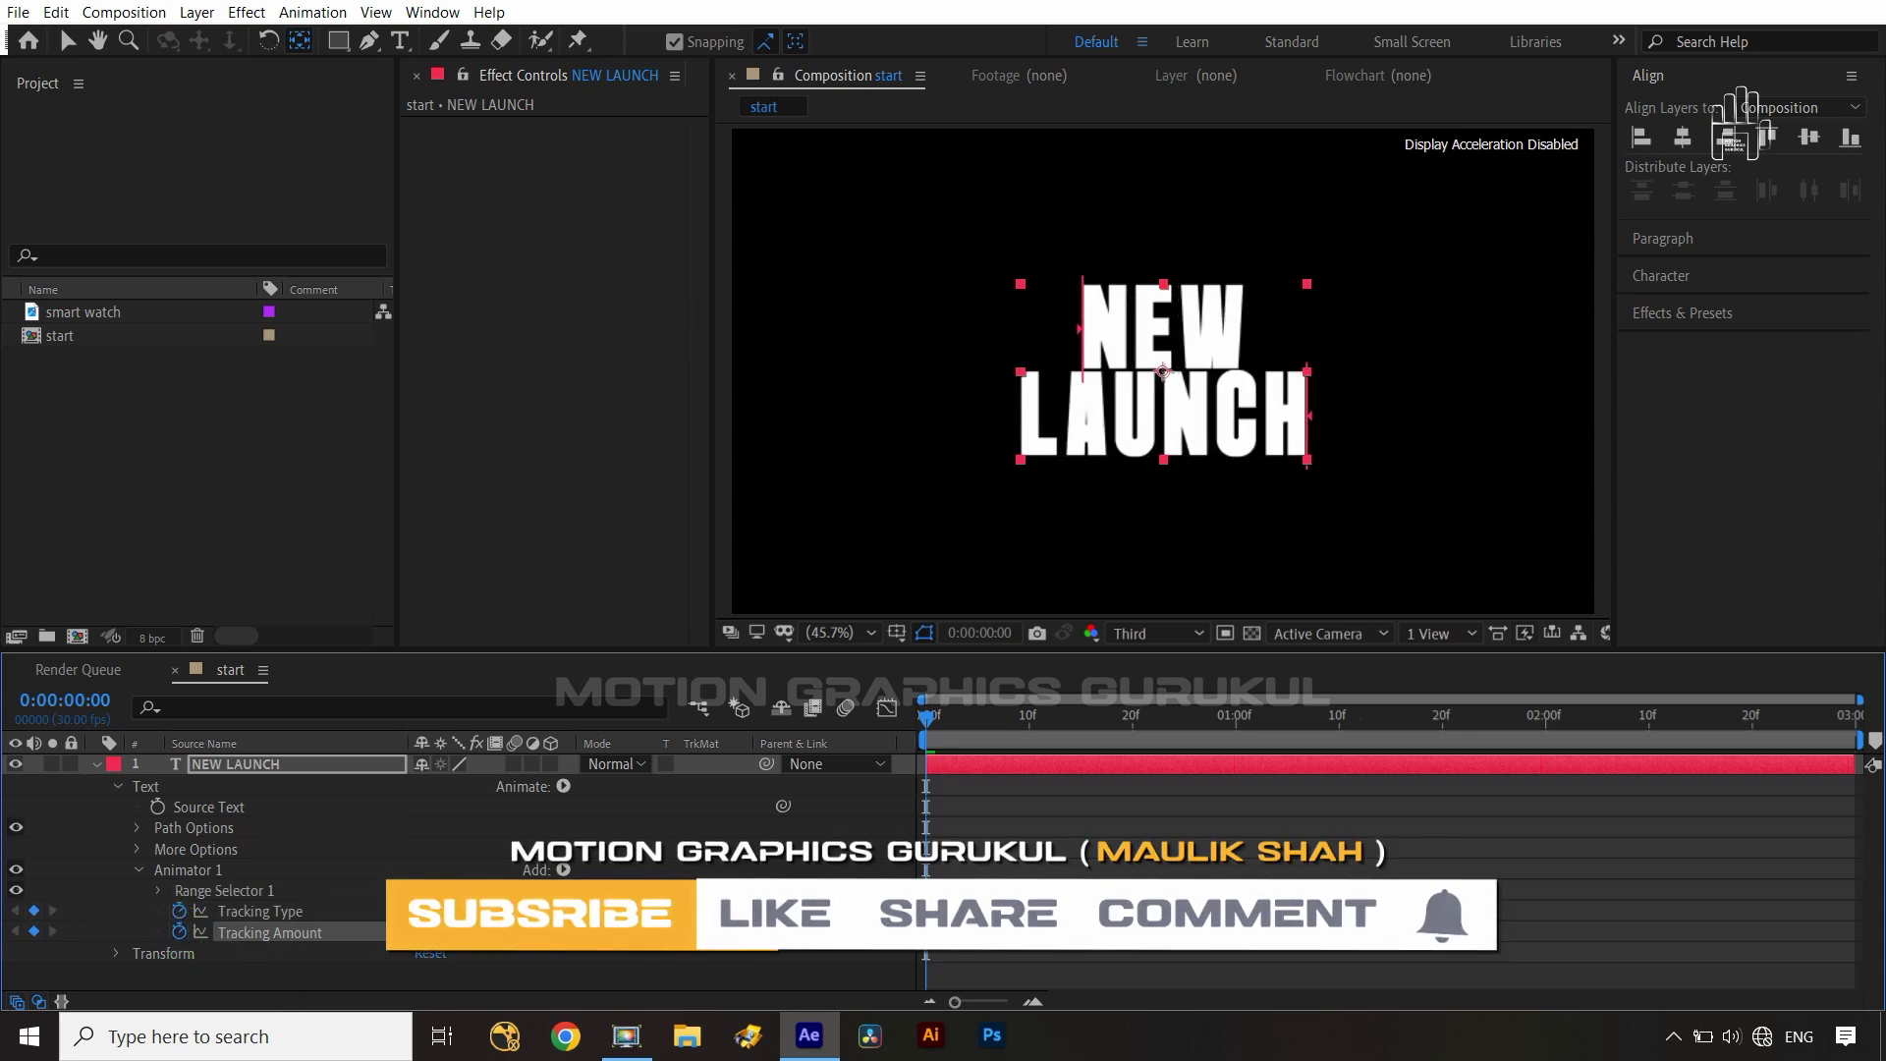
pyautogui.moveTo(423, 933); pyautogui.dragTo(471, 932)
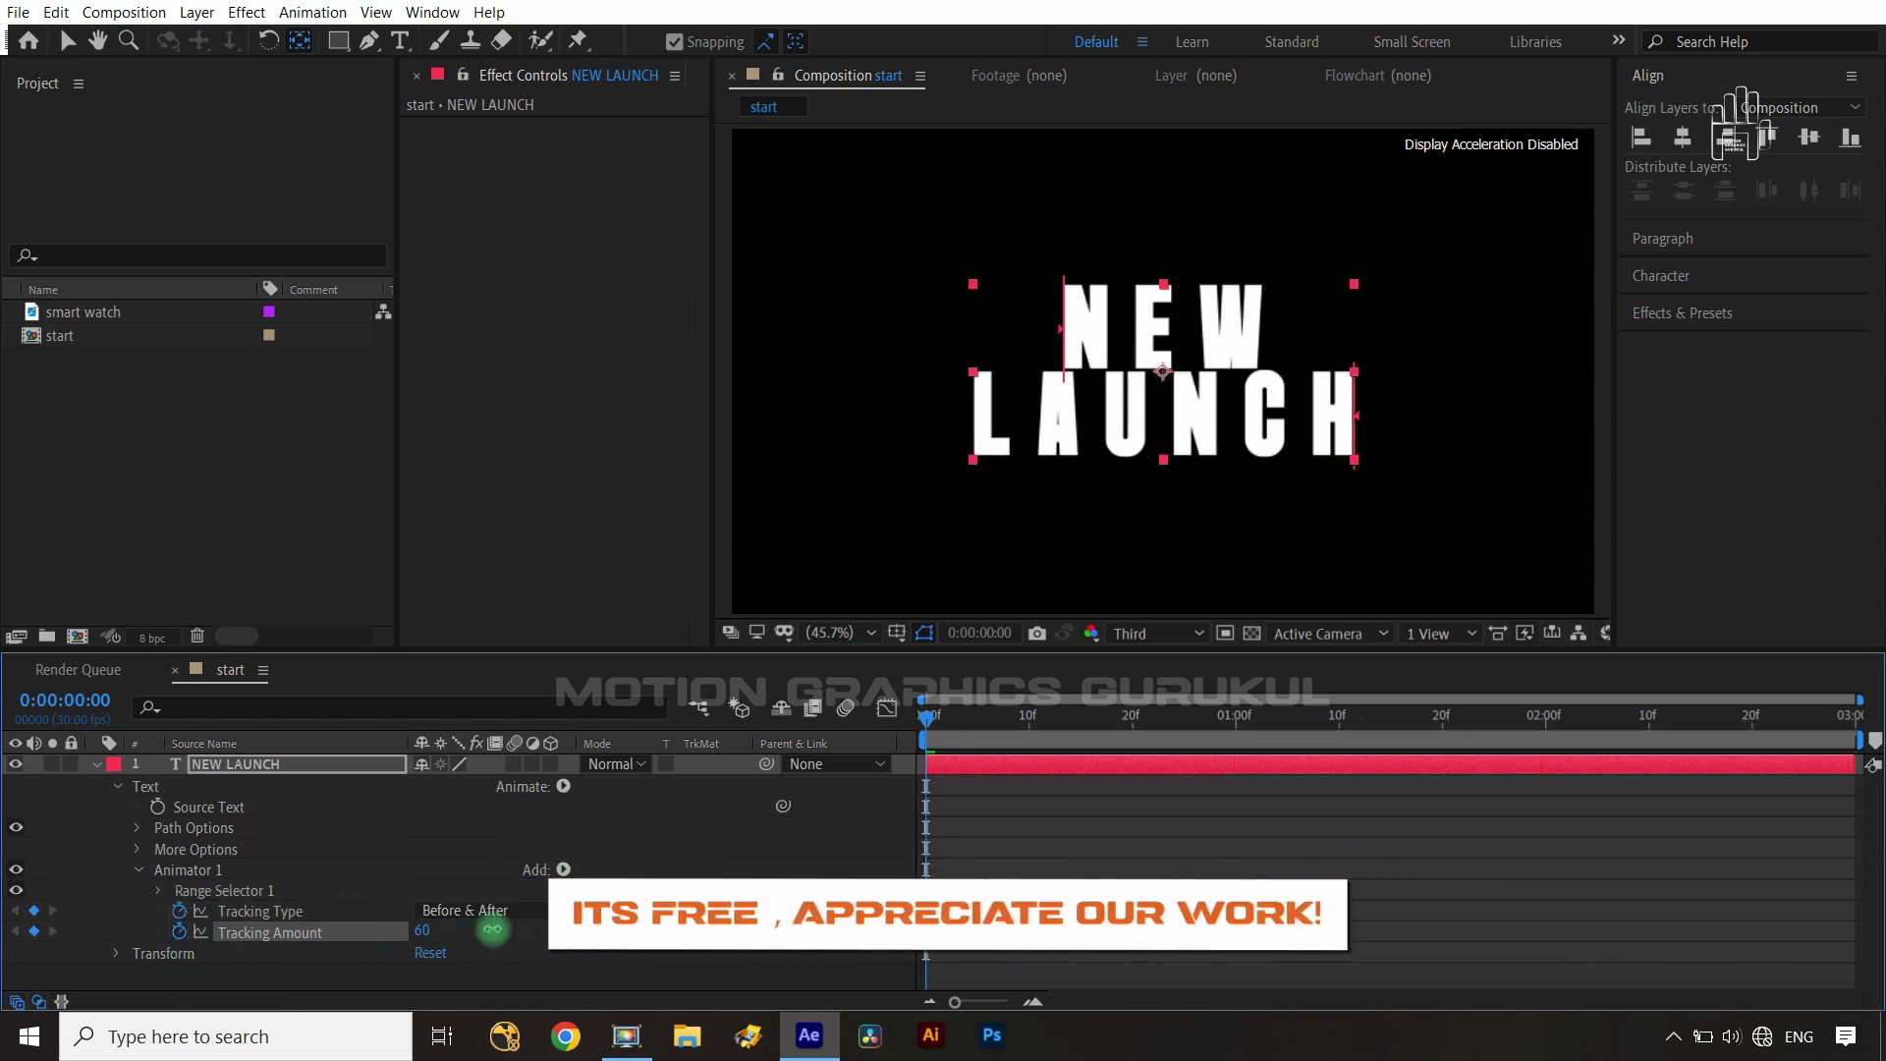
# - Keyframe Tracking Amount to 0 at 0:00:00:10 and remove the keyframing from Tracking Type
pyautogui.hotkey('shift', 'pagedown')
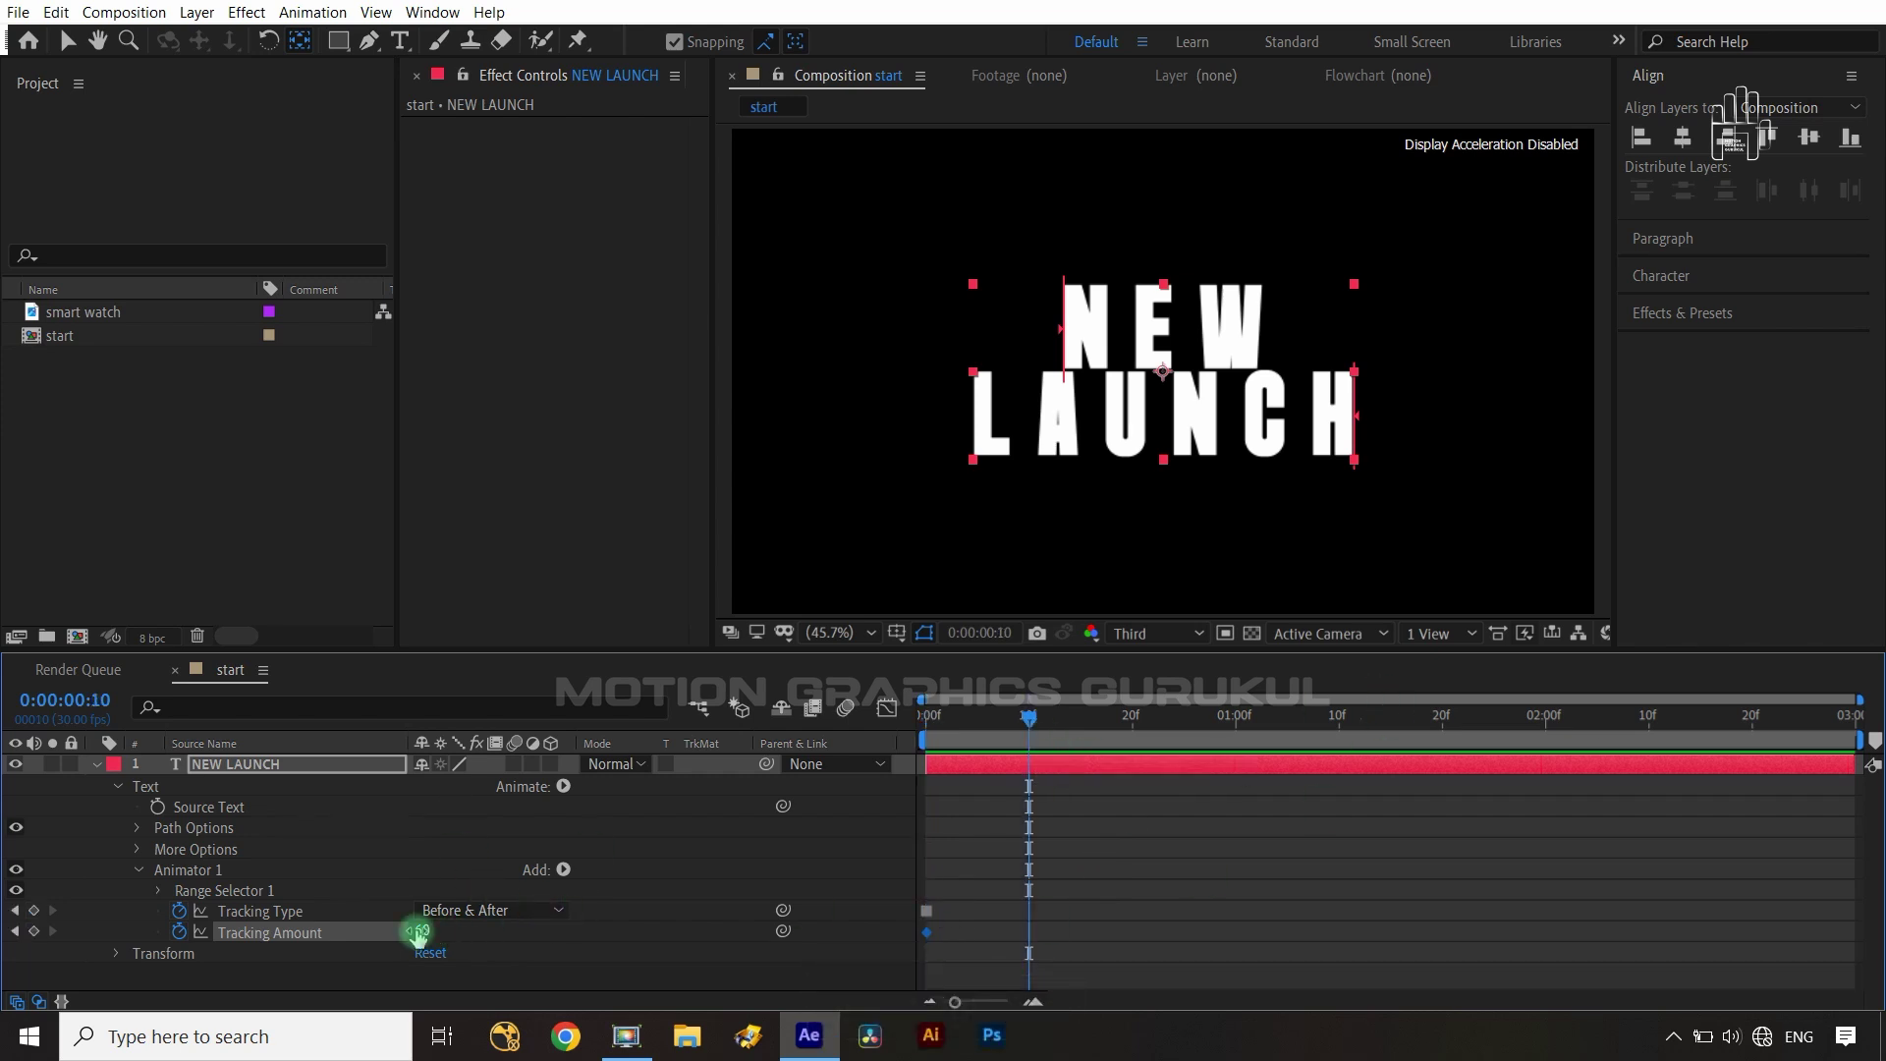
pyautogui.write('0')
pyautogui.click(1136, 905)
pyautogui.moveTo(1090, 921); pyautogui.dragTo(888, 970)
pyautogui.click(363, 952)
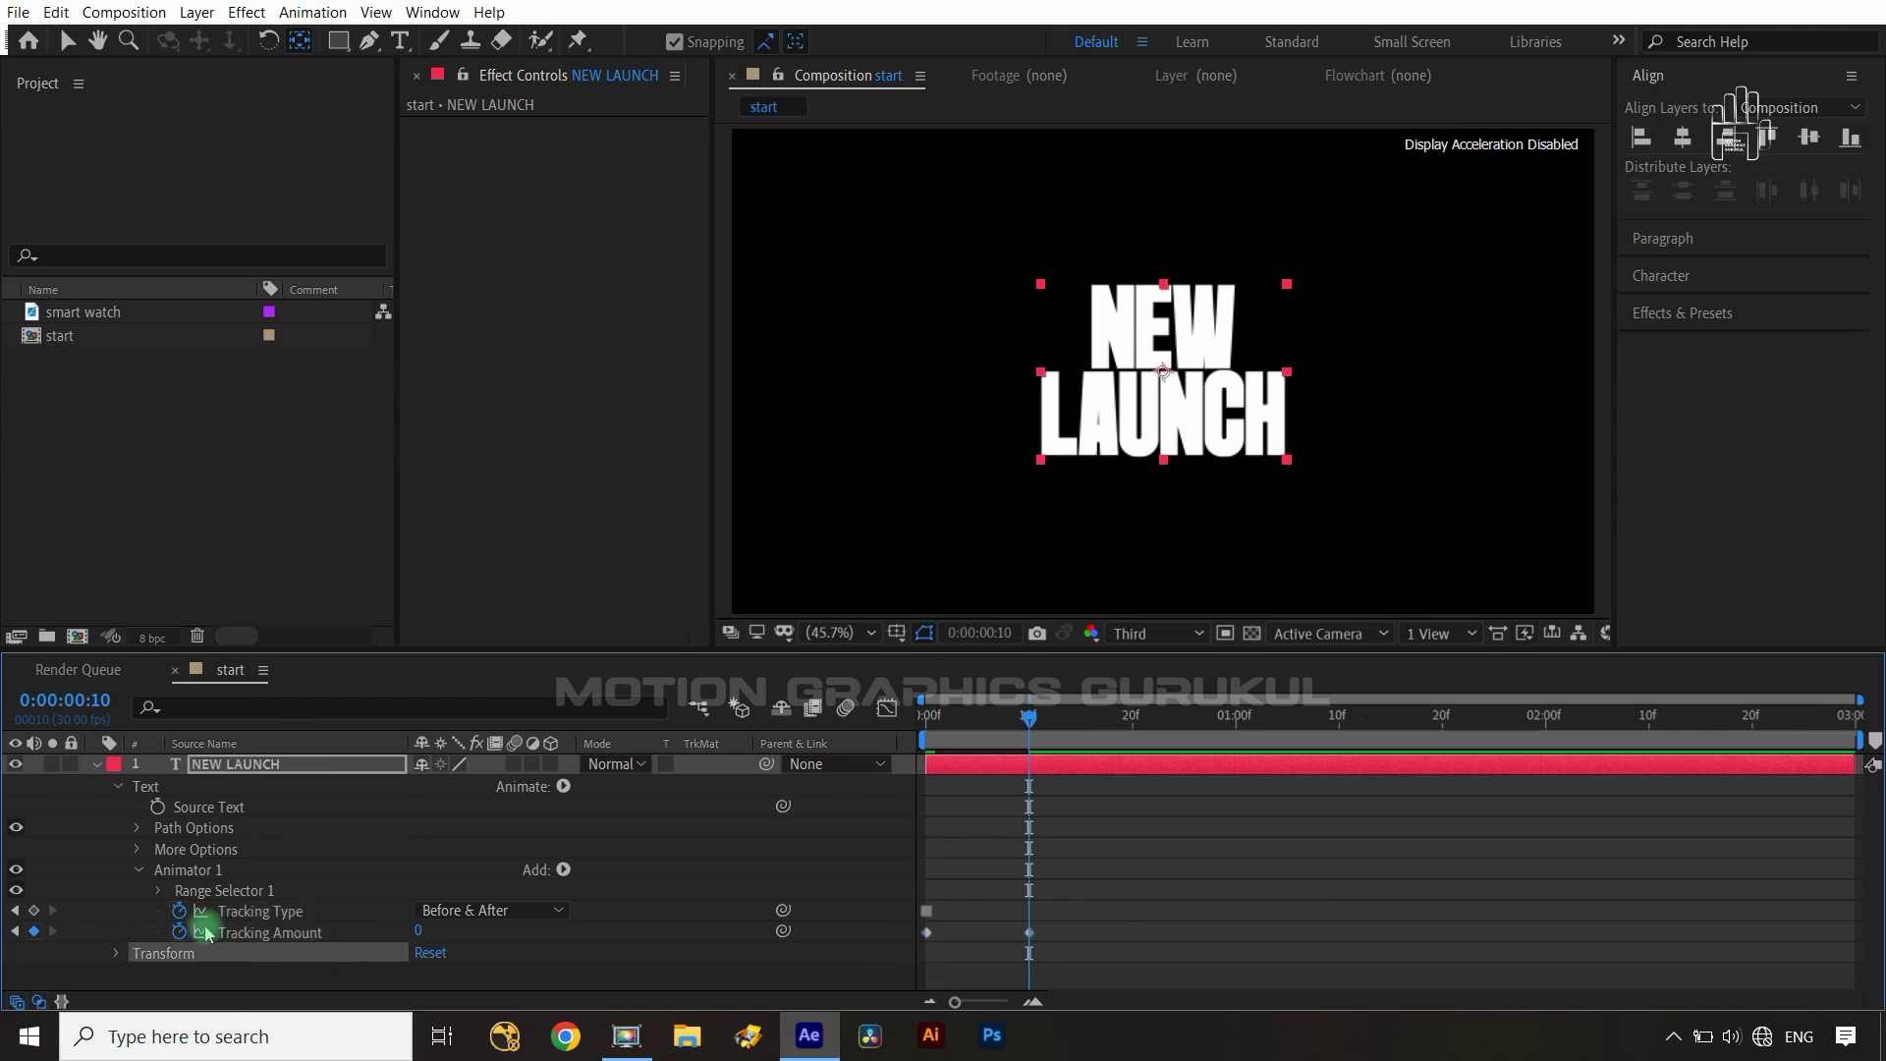
pyautogui.click(181, 913)
# - Shape the Tracking Amount value curve so it leaves the first keyframe slowly and drops steeply into the second
pyautogui.moveTo(1069, 937); pyautogui.dragTo(918, 958)
pyautogui.click(885, 709)
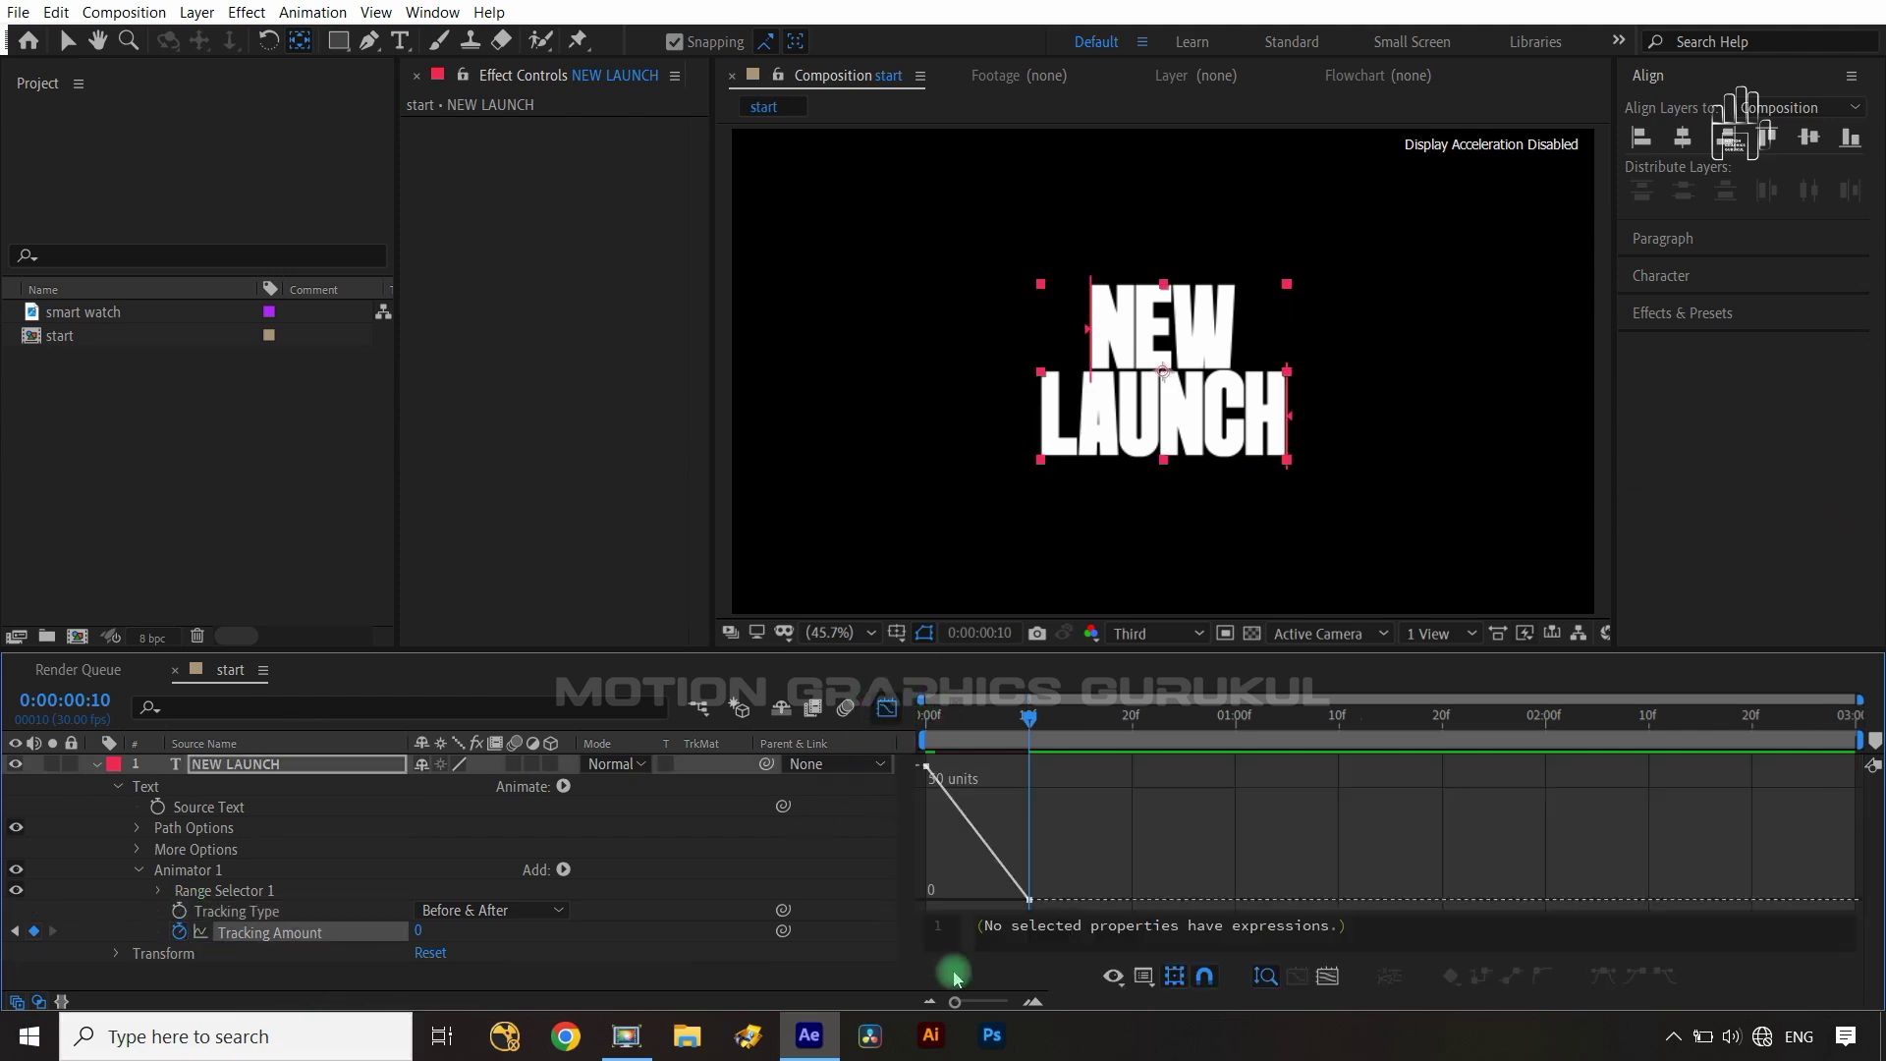
pyautogui.moveTo(928, 767)
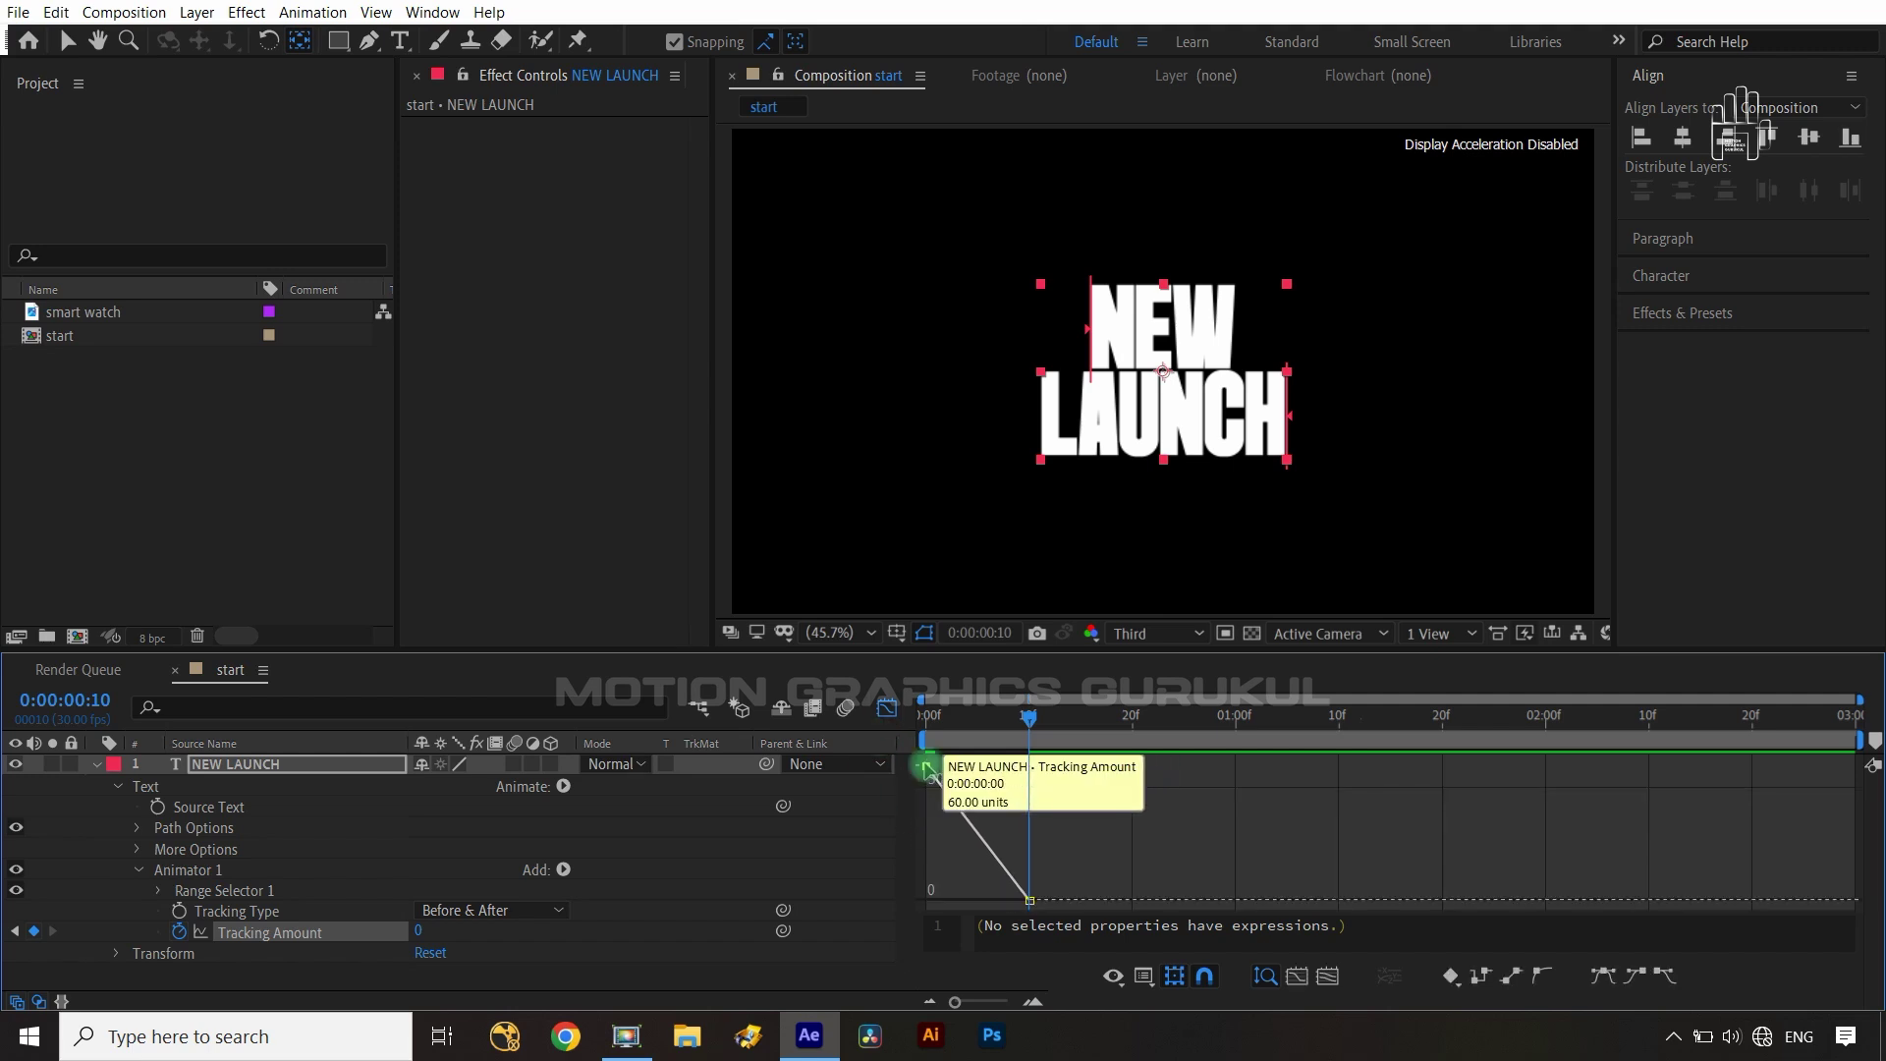
pyautogui.moveTo(928, 768); pyautogui.dragTo(1010, 774)
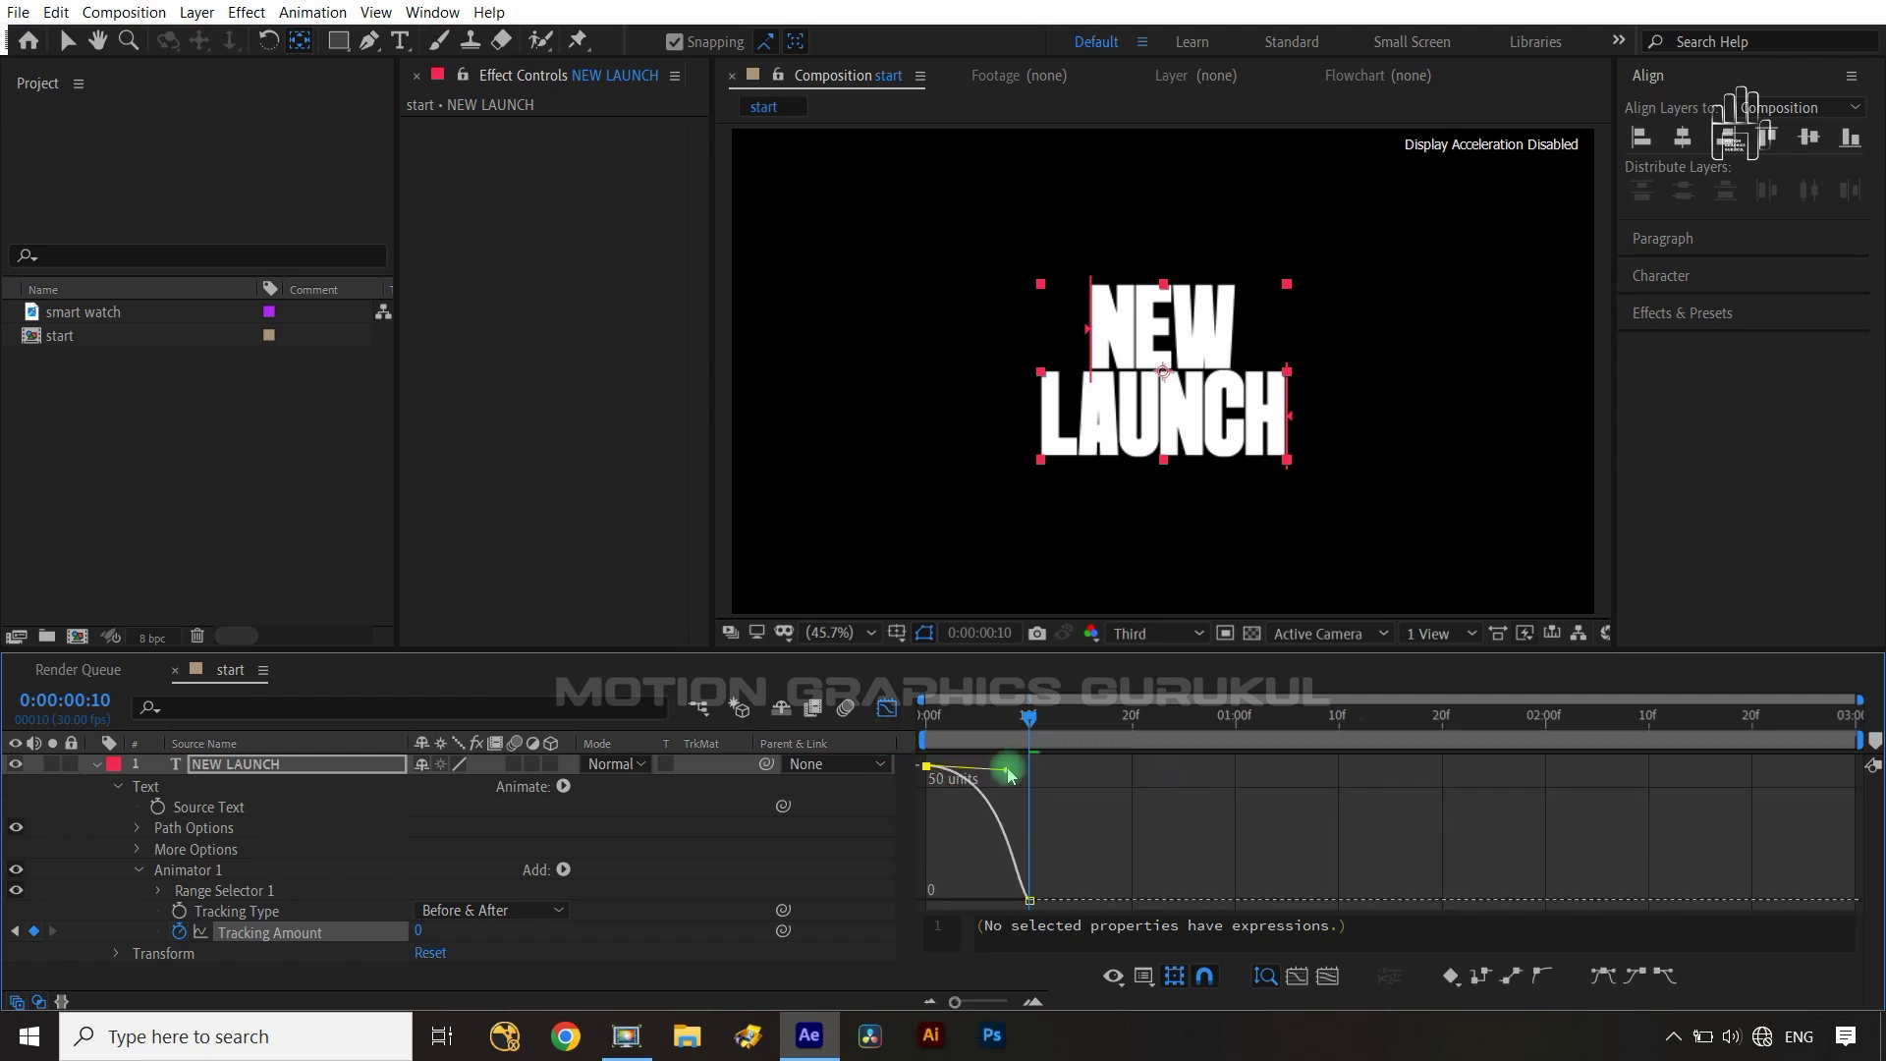
pyautogui.click(1027, 902)
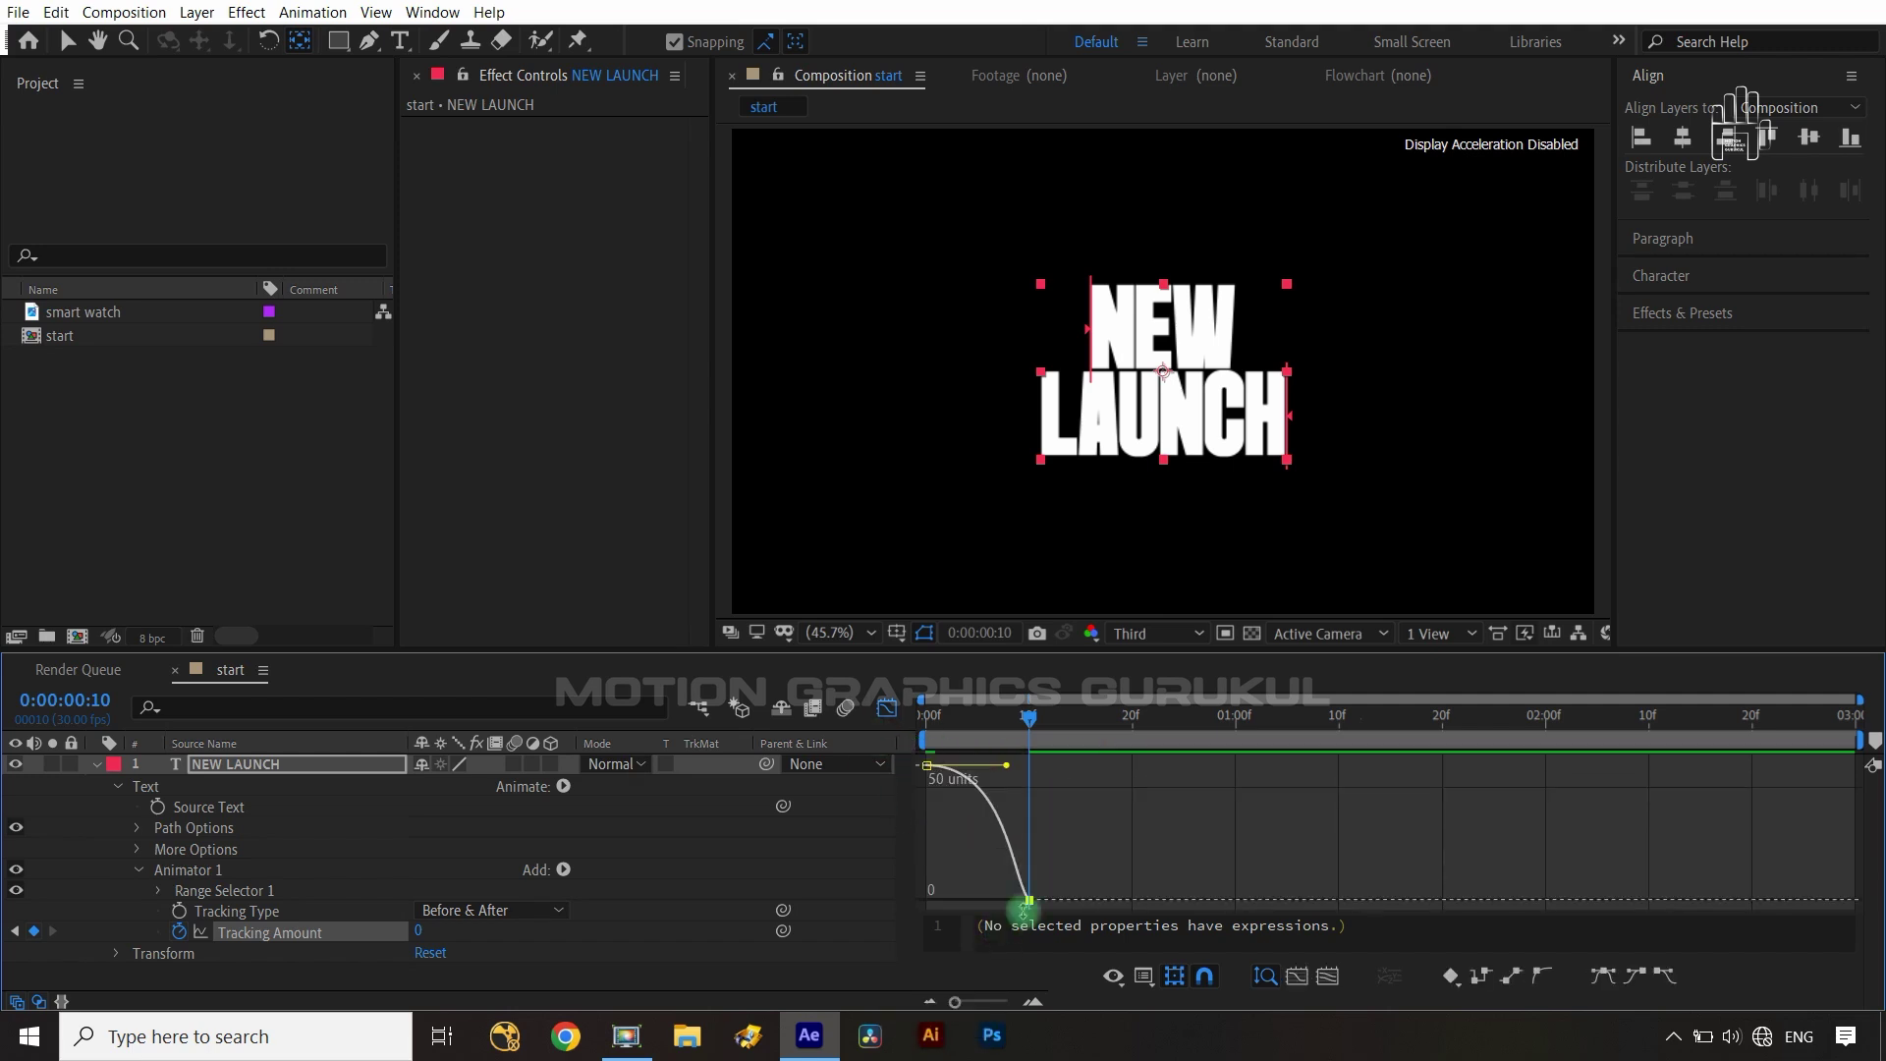
pyautogui.moveTo(1032, 900); pyautogui.dragTo(1044, 857)
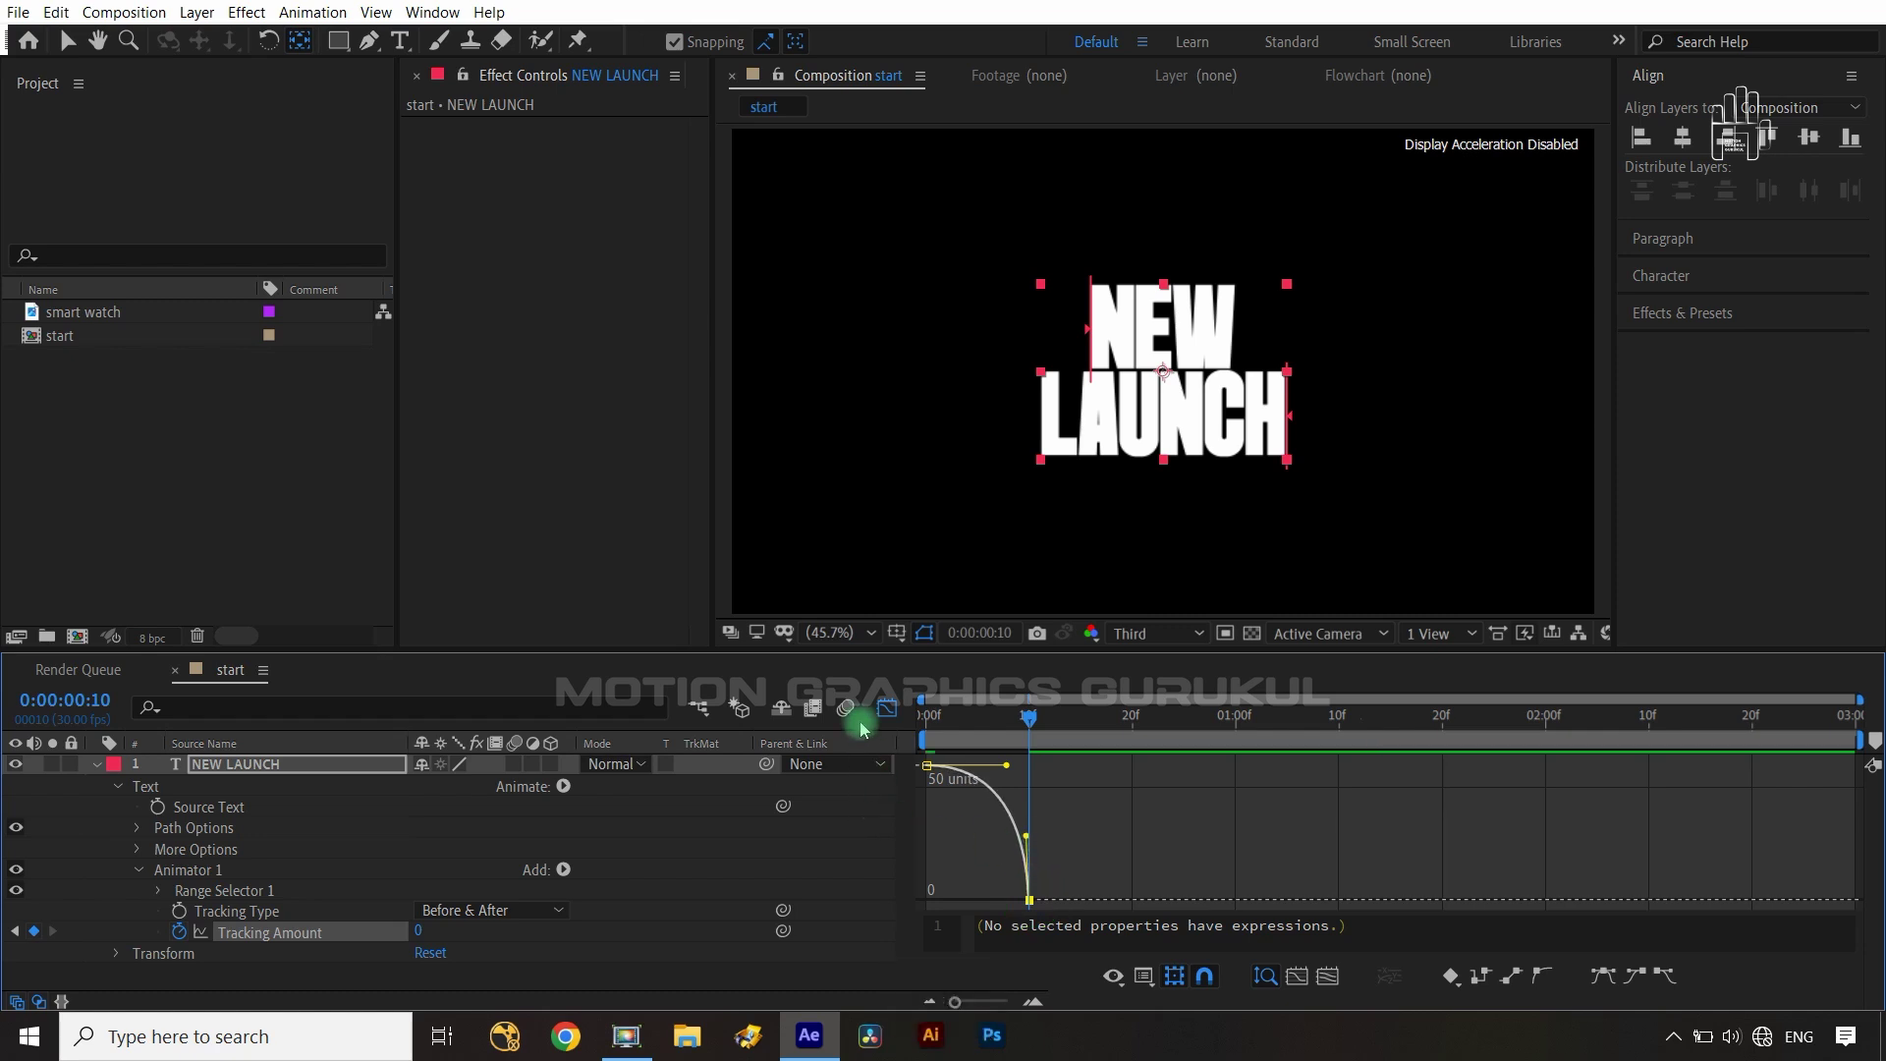
pyautogui.click(887, 707)
pyautogui.moveTo(1029, 725)
pyautogui.mouseDown()
pyautogui.moveTo(953, 727)
pyautogui.moveTo(1029, 727)
pyautogui.mouseUp()
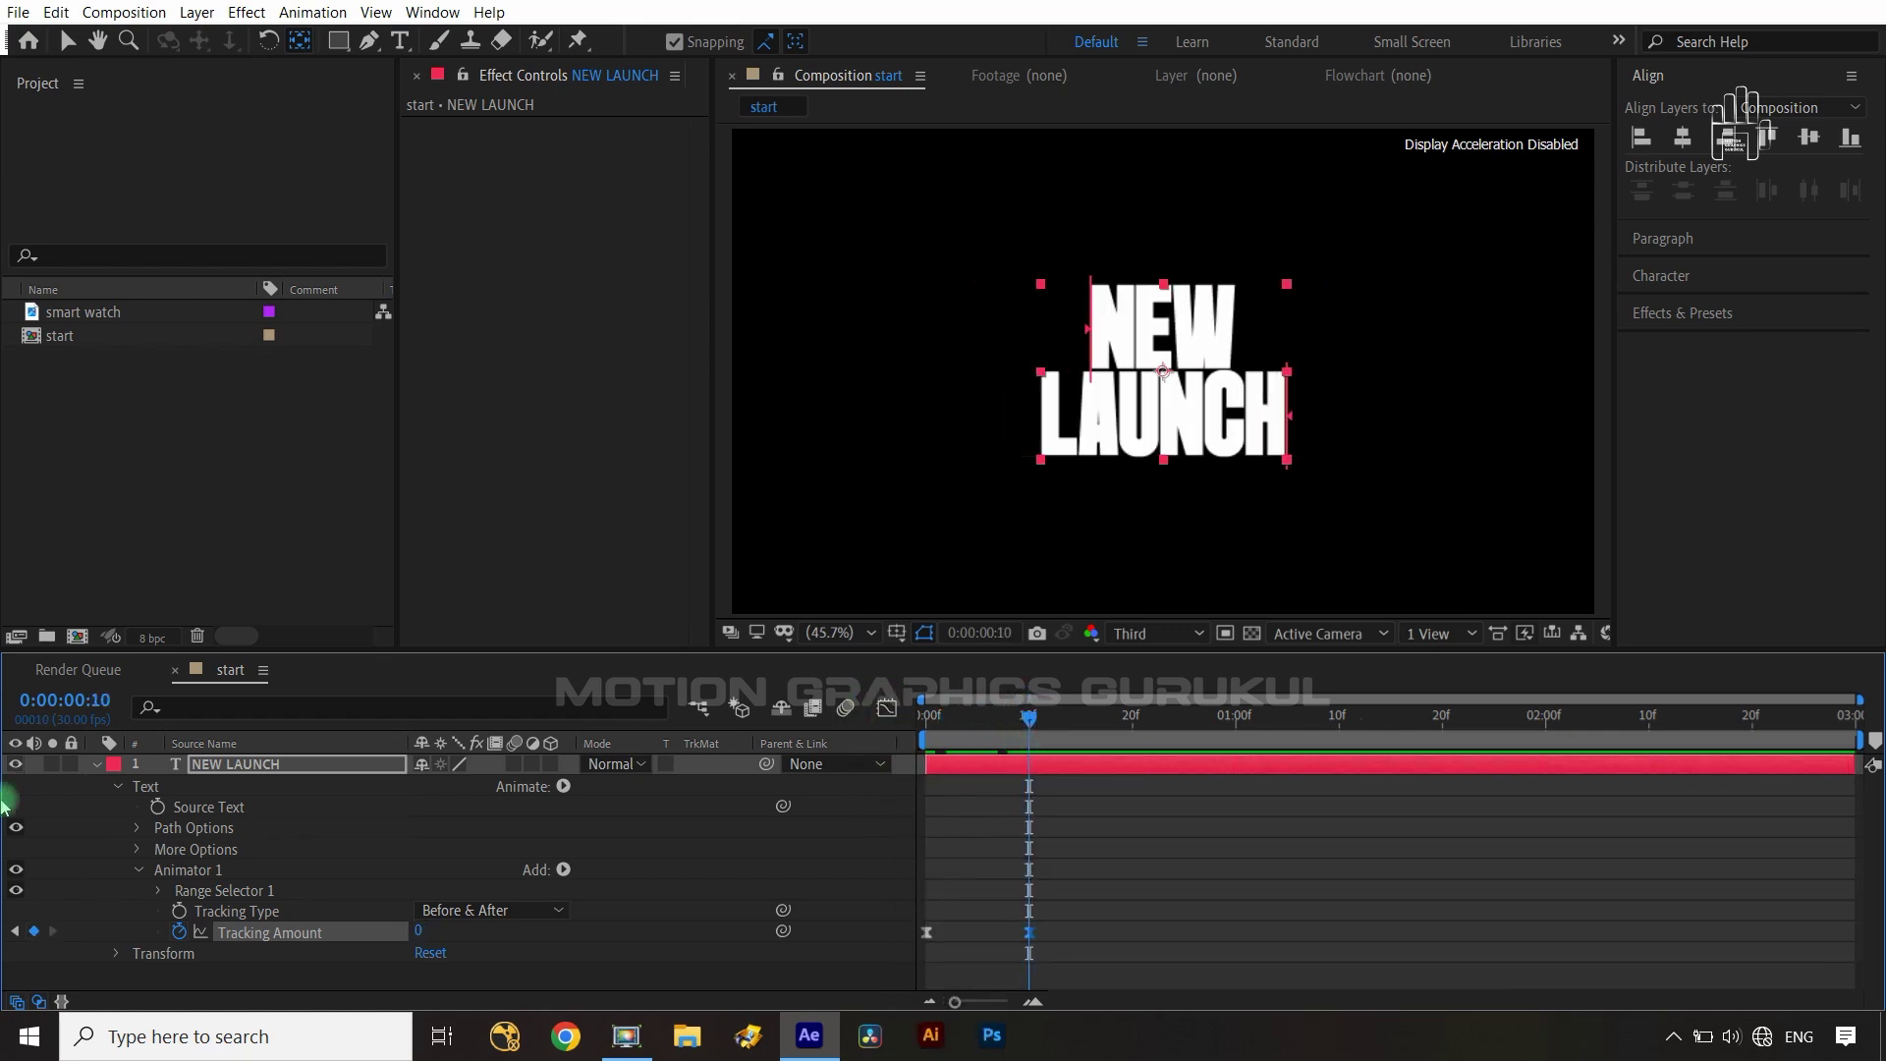
# - Collapse the text layer, place the smart watch image beneath it in the timeline, and scale the image to 109%
pyautogui.keyDown('ctrl'); pyautogui.click(111, 766); pyautogui.keyUp('ctrl')
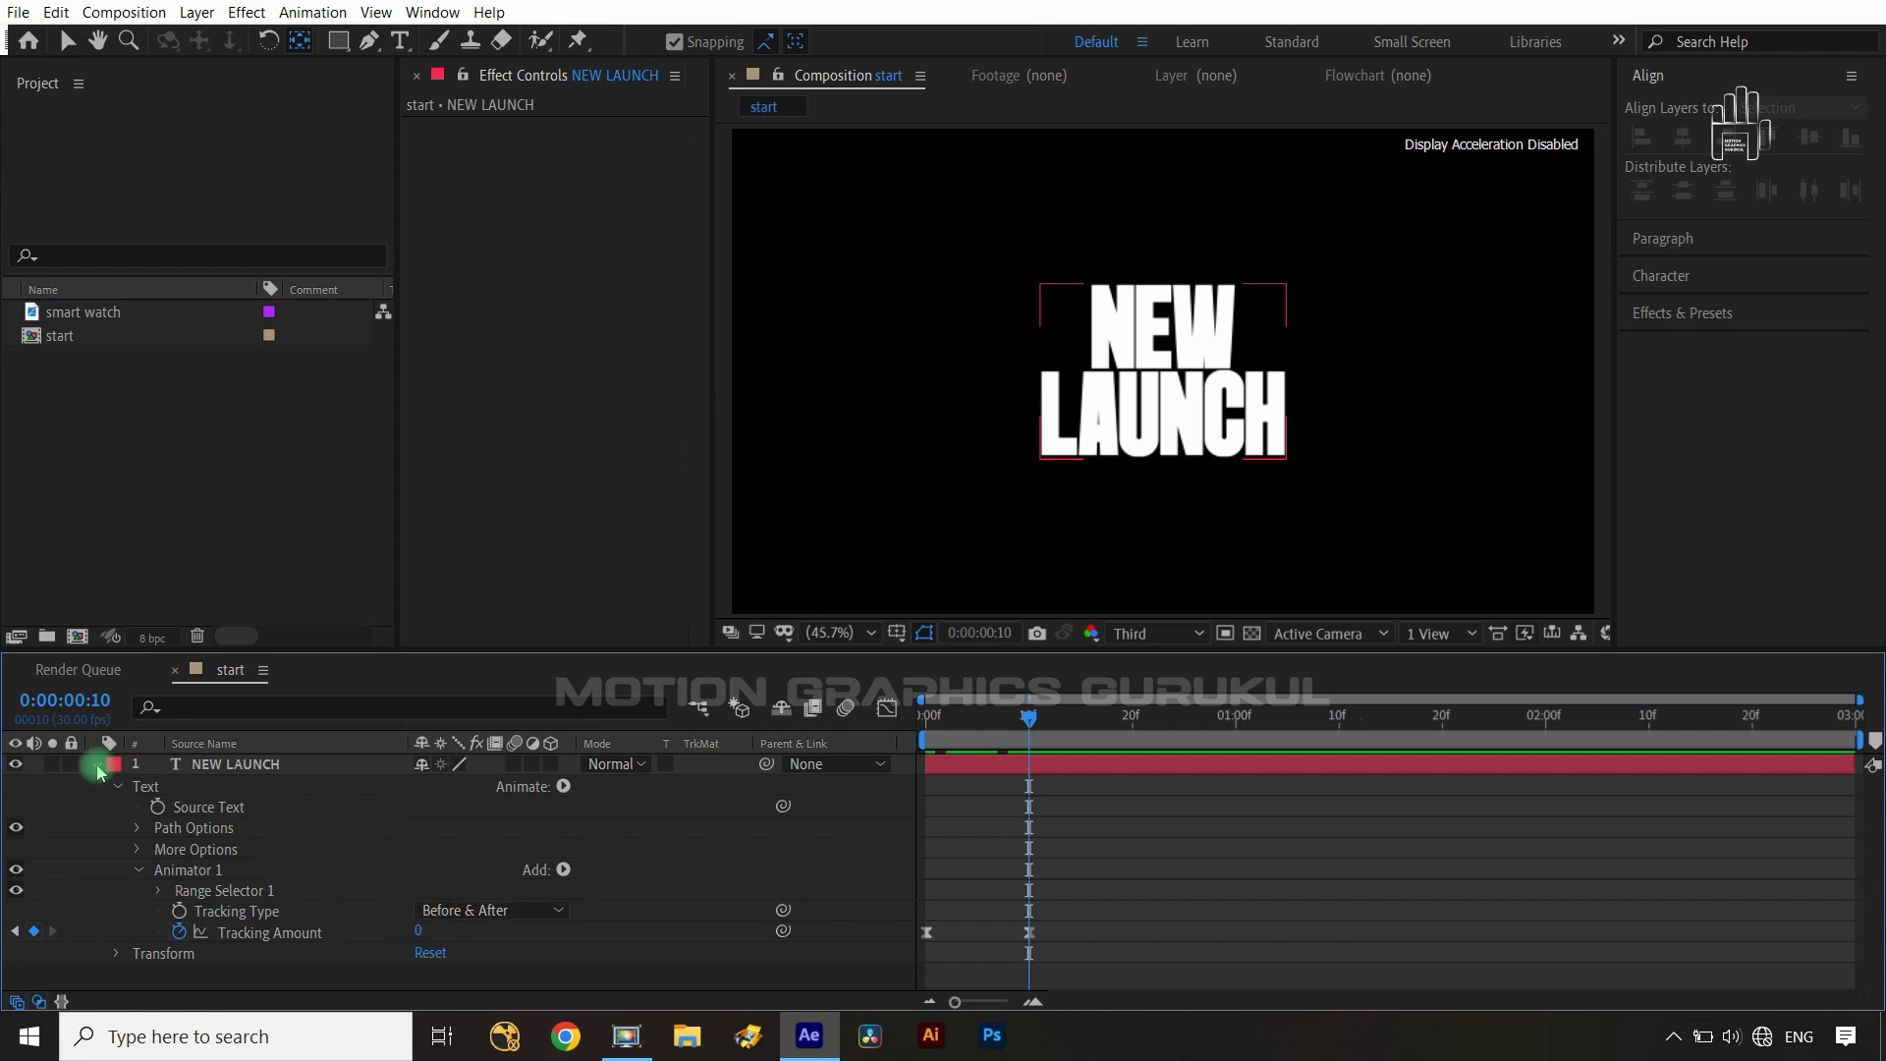
pyautogui.click(95, 765)
pyautogui.click(248, 850)
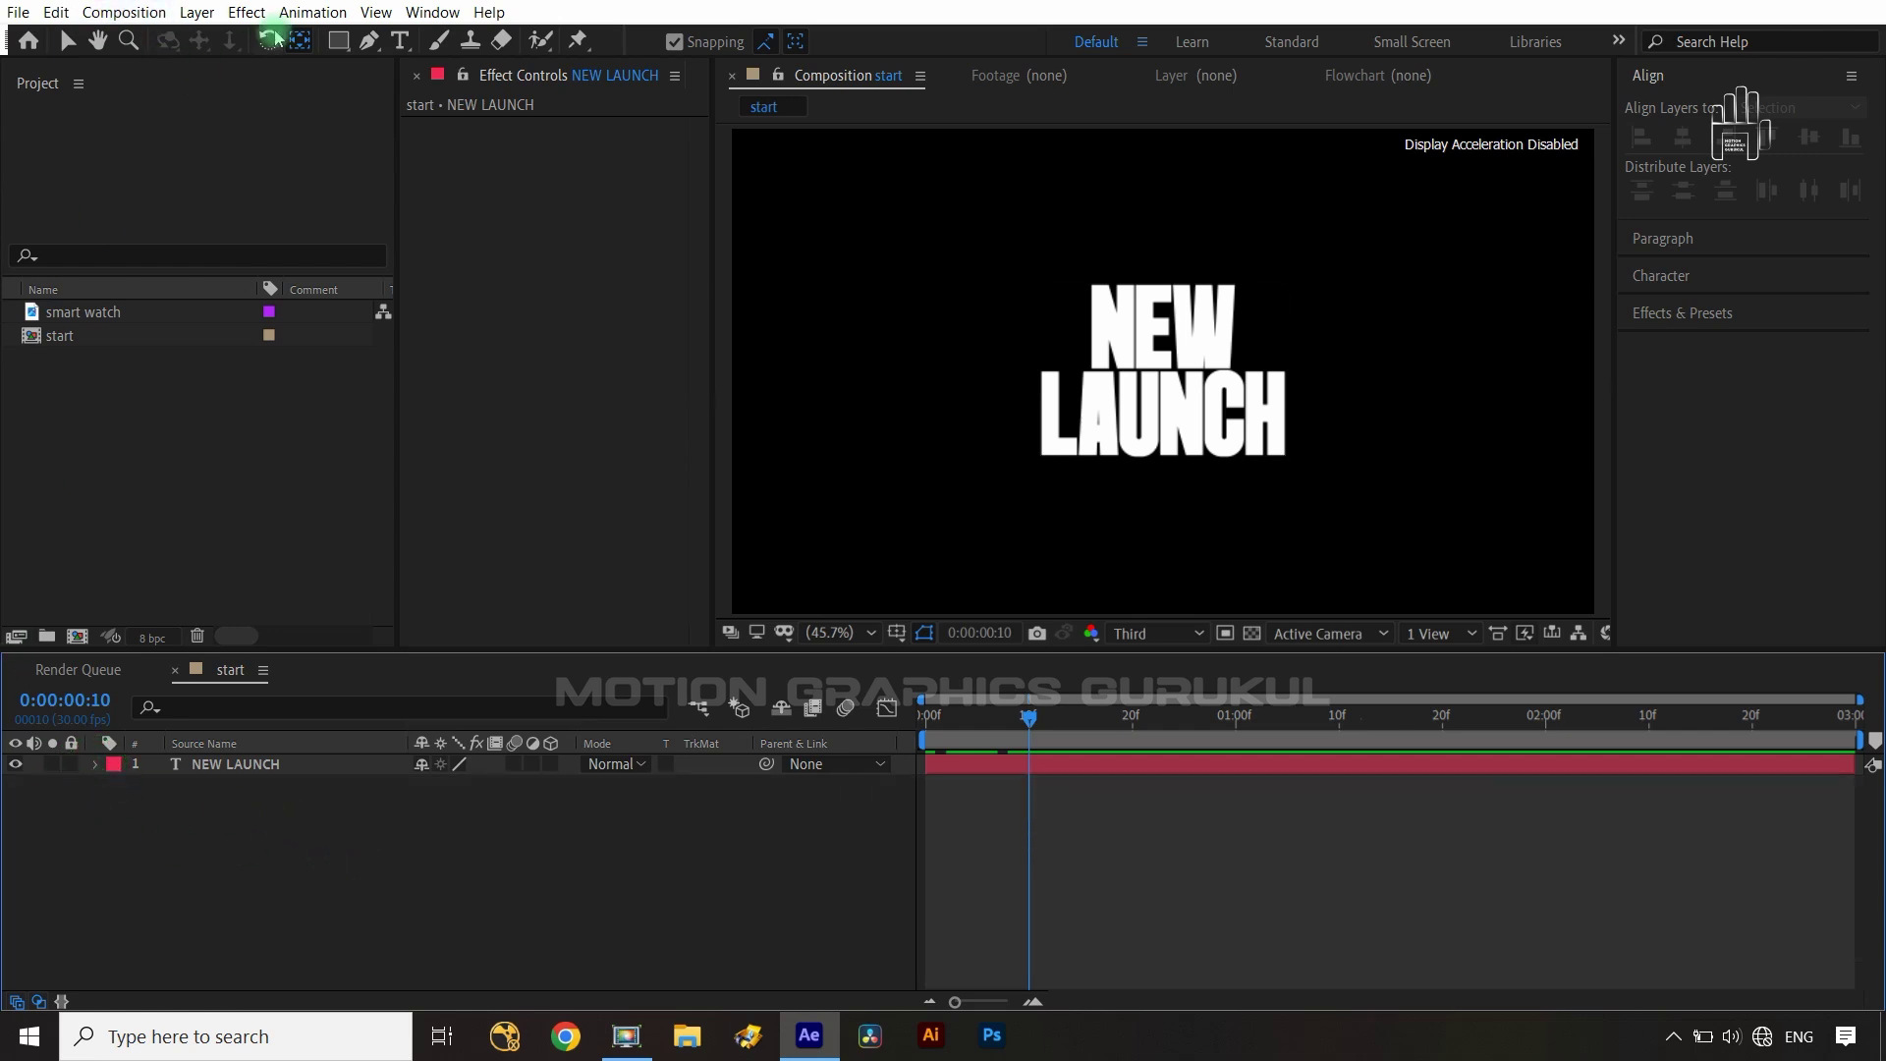
pyautogui.moveTo(92, 314); pyautogui.dragTo(196, 850)
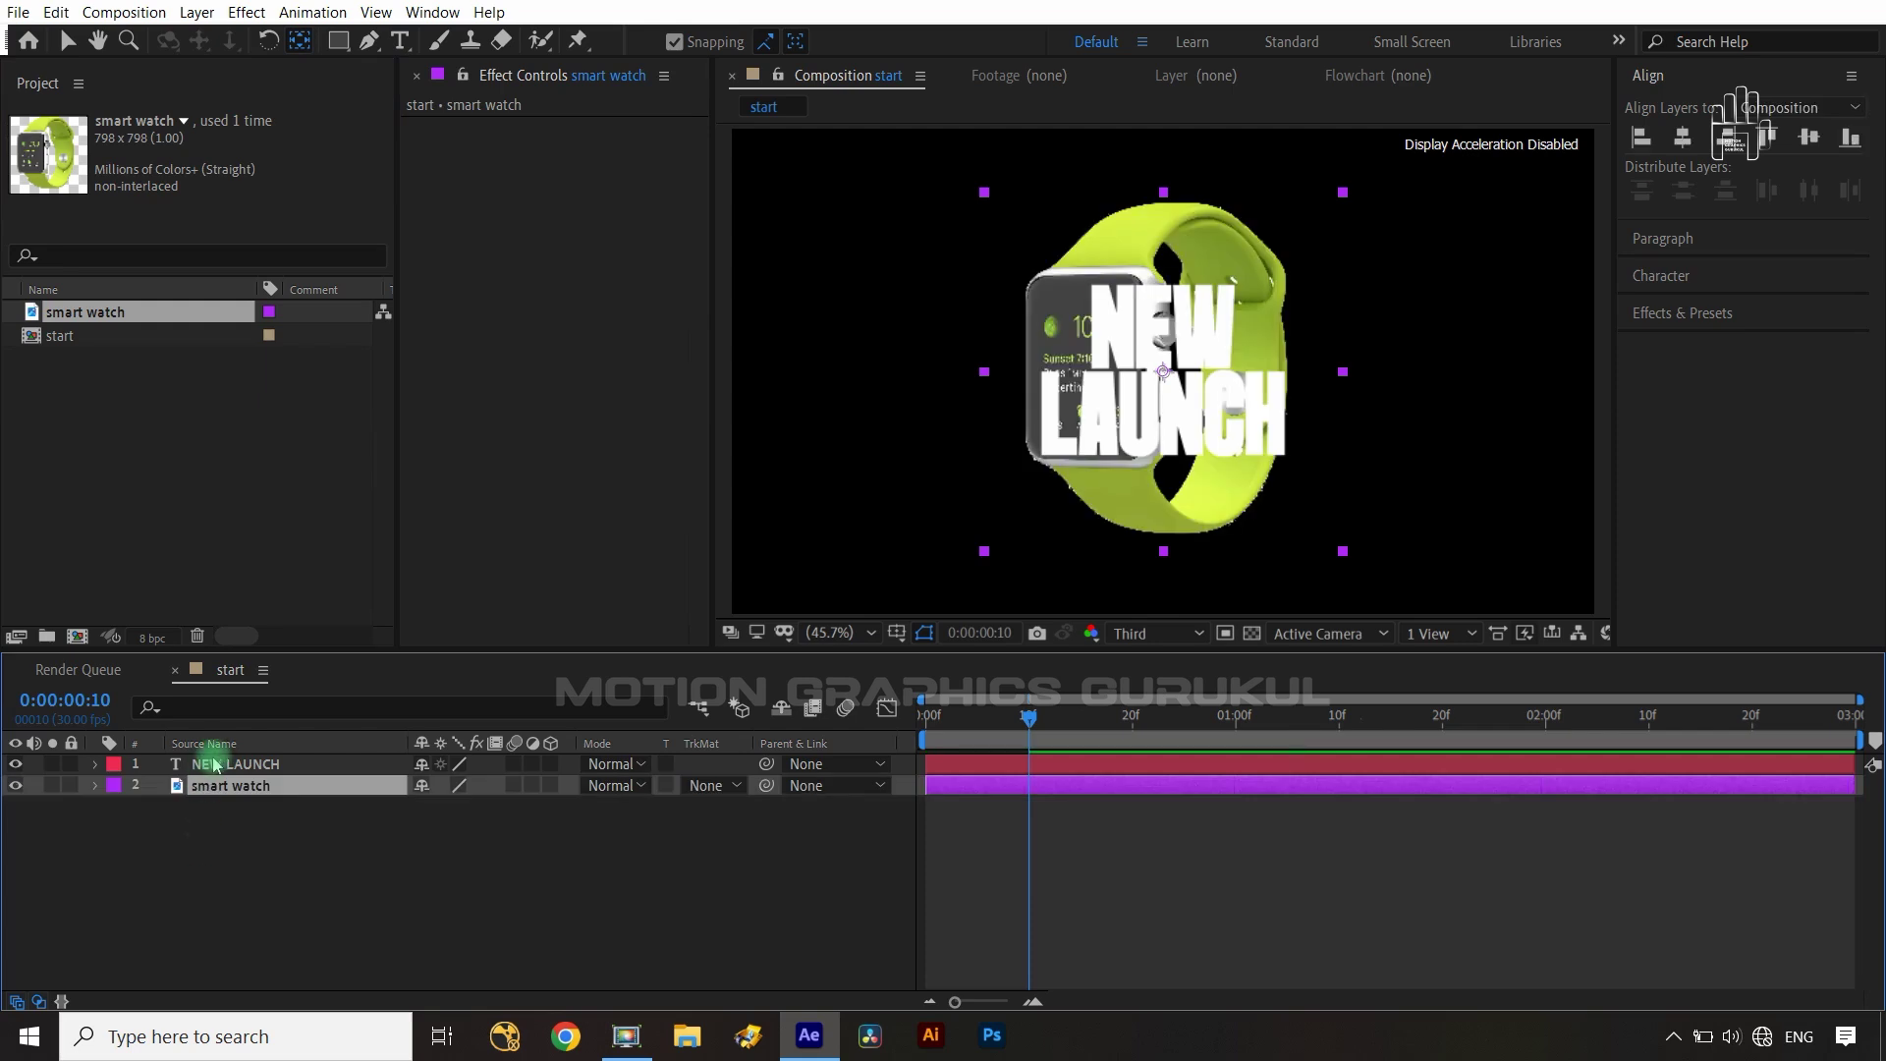
pyautogui.press('s')
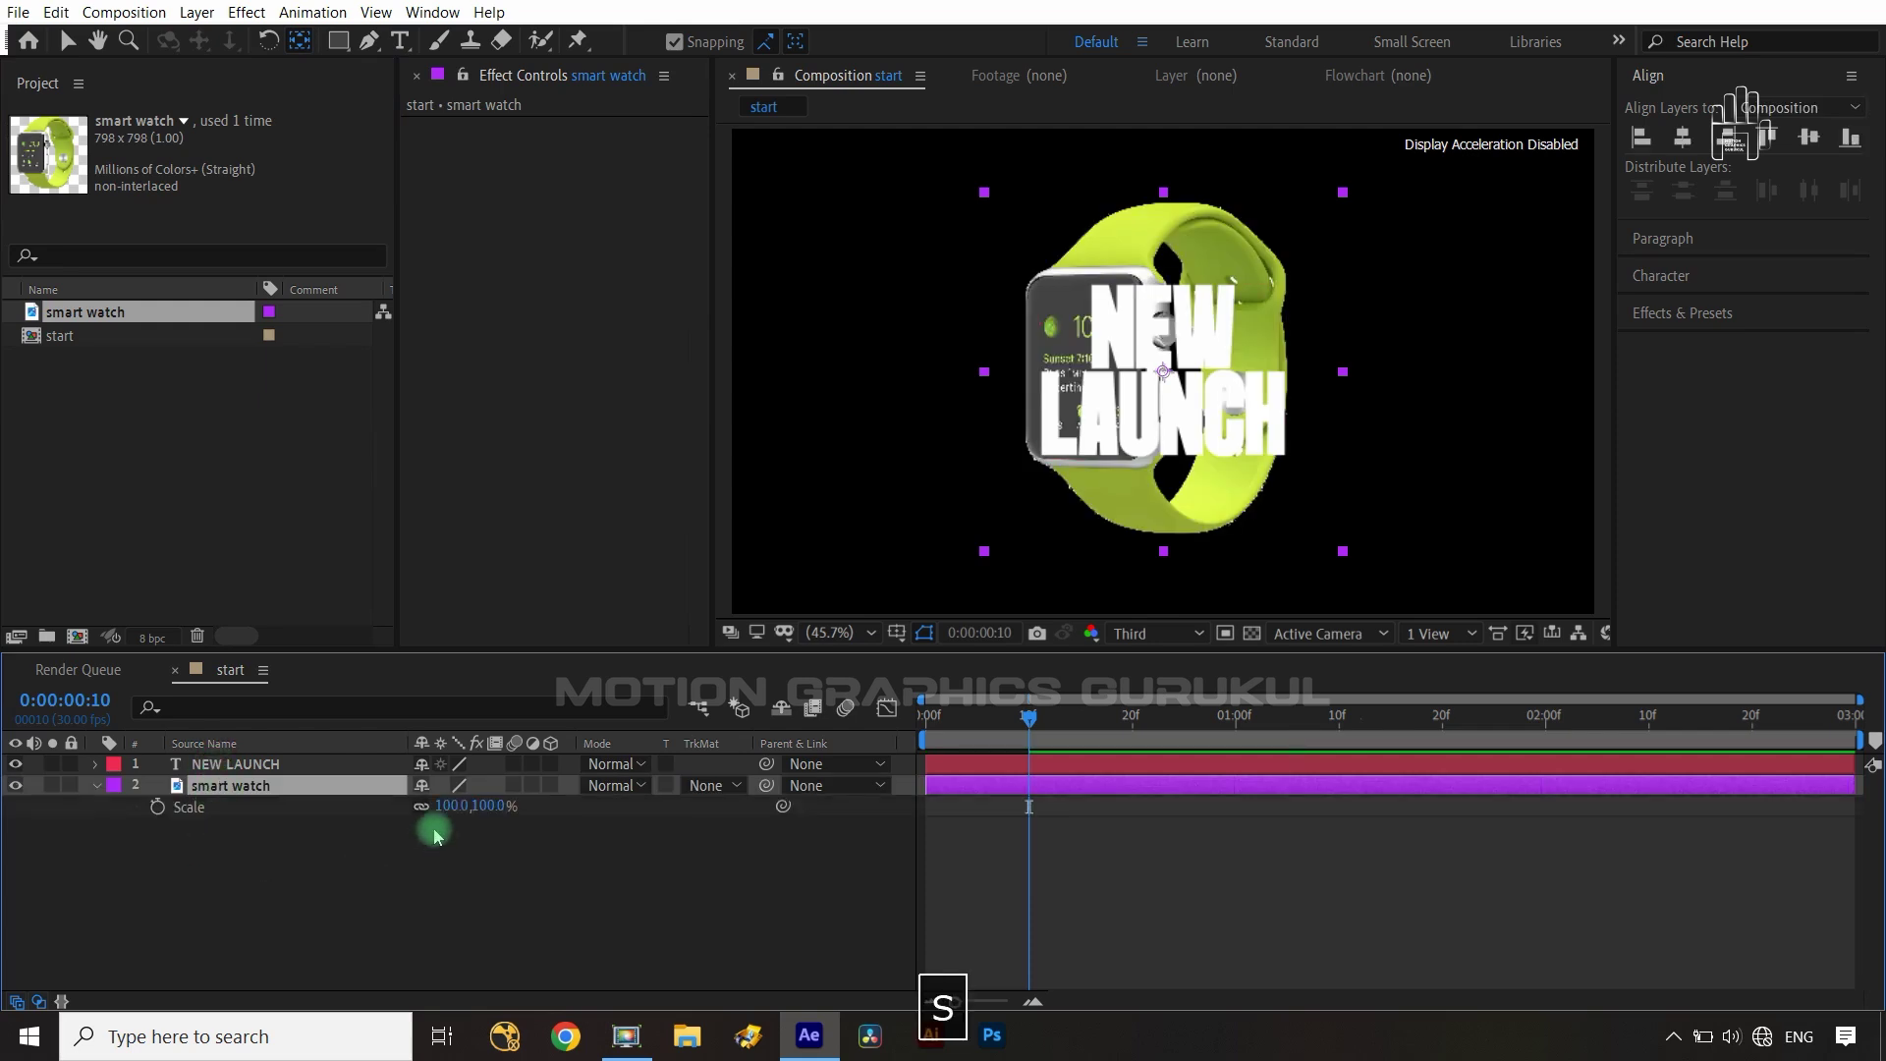
pyautogui.moveTo(491, 806); pyautogui.dragTo(503, 806)
pyautogui.click(359, 836)
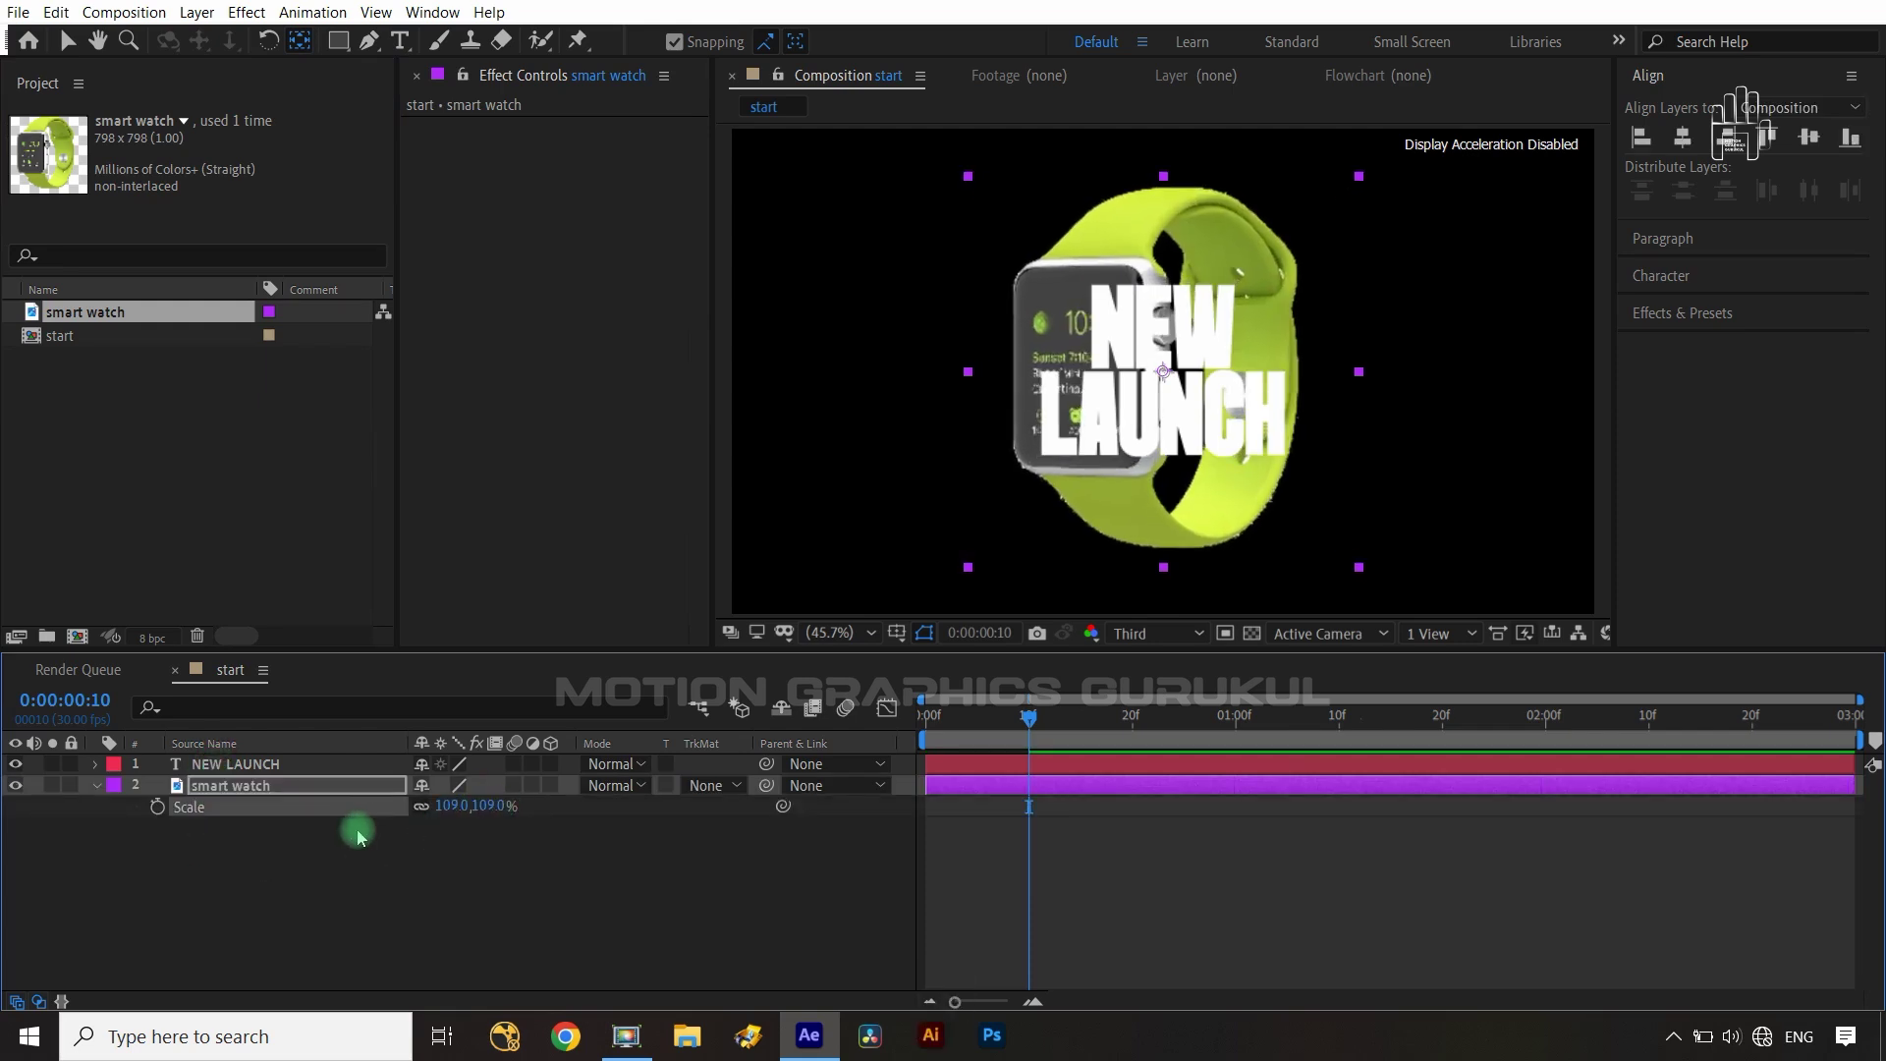
# - Scale the NEW LAUNCH text layer to 139% and the smart watch layer to 152%
pyautogui.click(306, 767)
pyautogui.press('s')
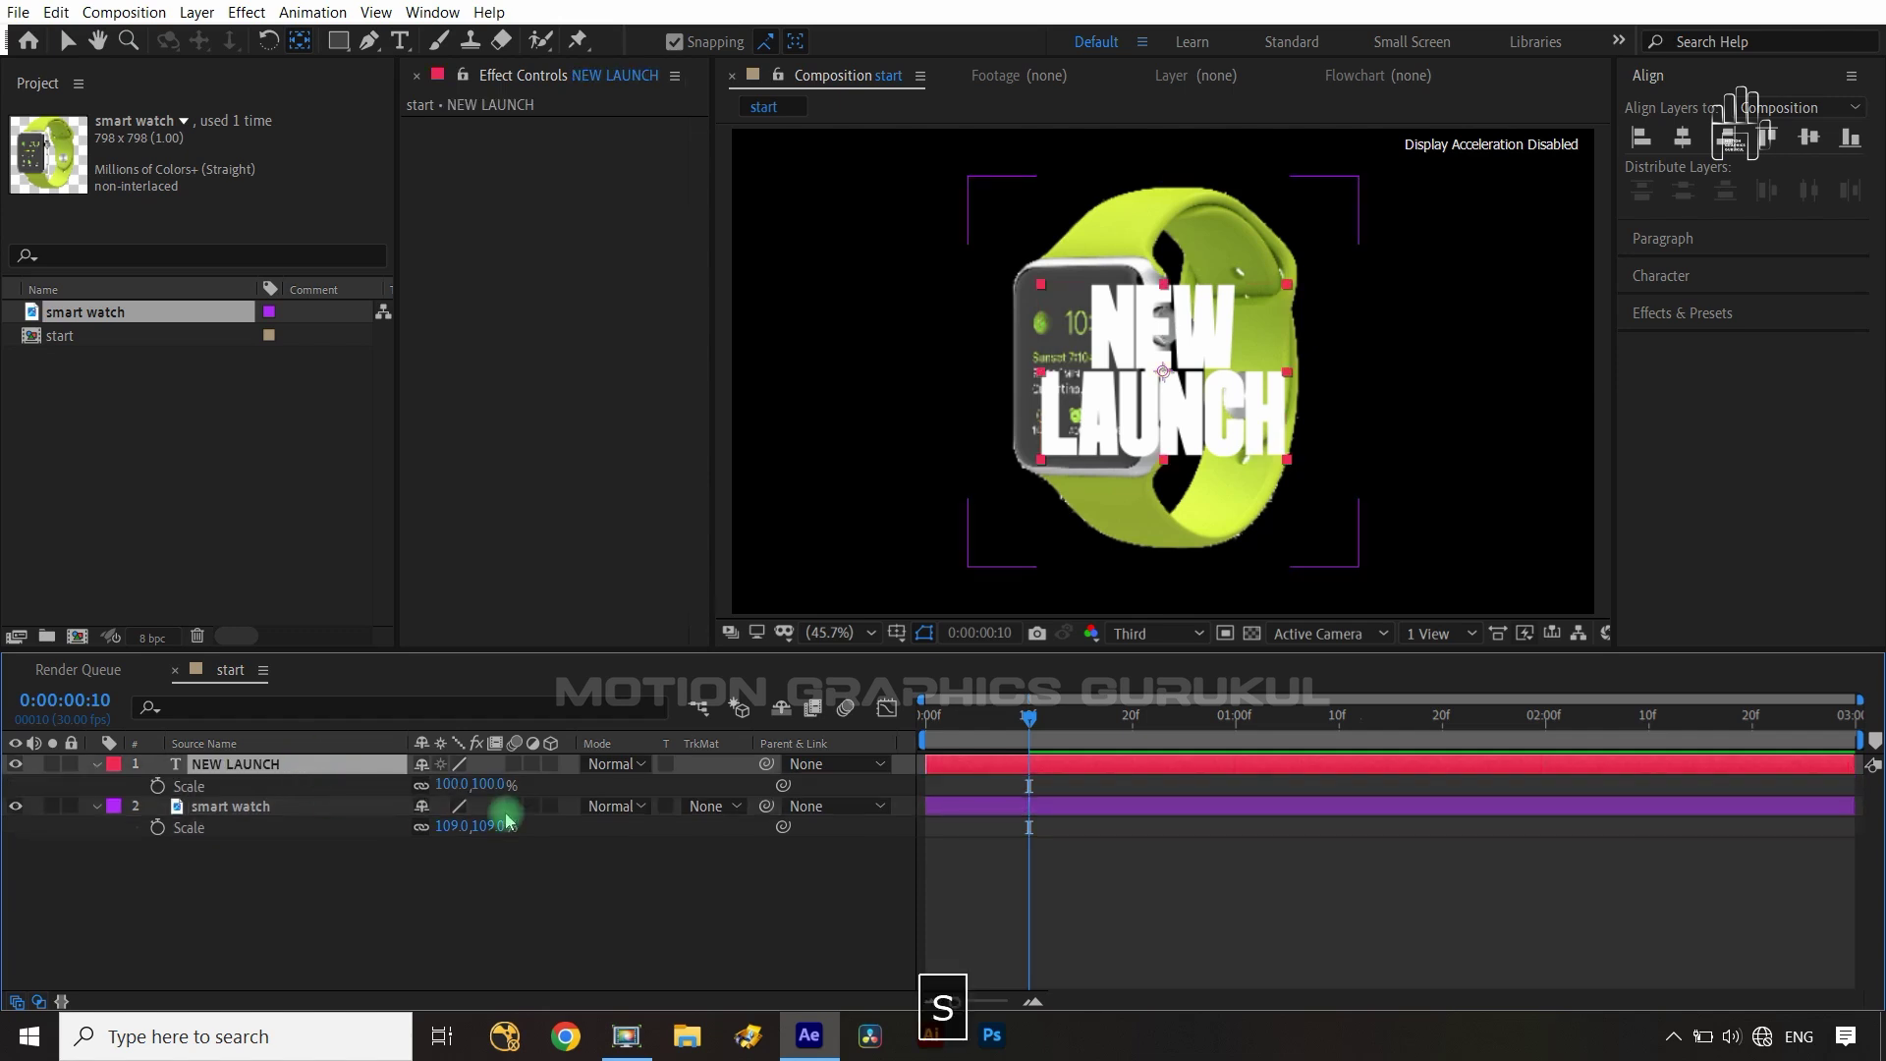
pyautogui.moveTo(497, 785); pyautogui.dragTo(550, 827)
pyautogui.click(523, 852)
pyautogui.click(504, 831)
pyautogui.click(1303, 455)
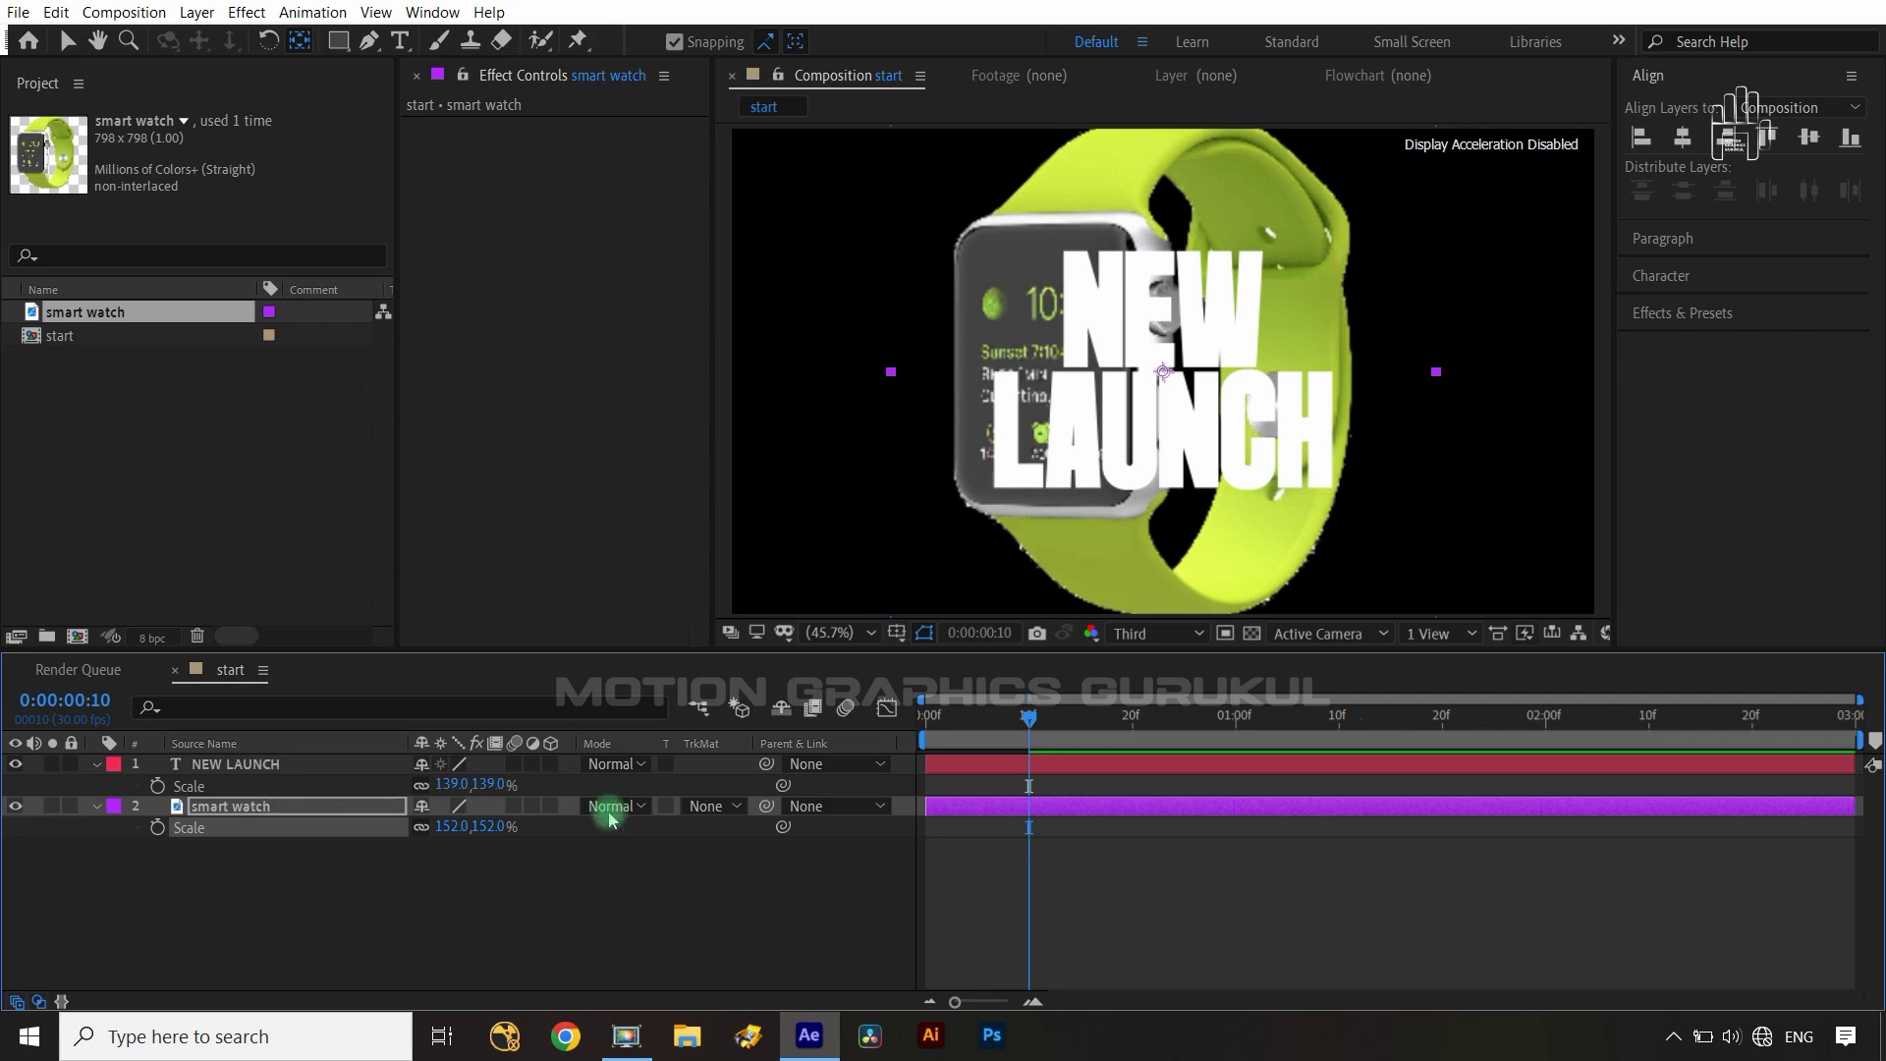
# - Set the smart watch layer's track matte to Alpha Matte "NEW LAUNCH" and switch the preview resolution to Full
pyautogui.click(742, 806)
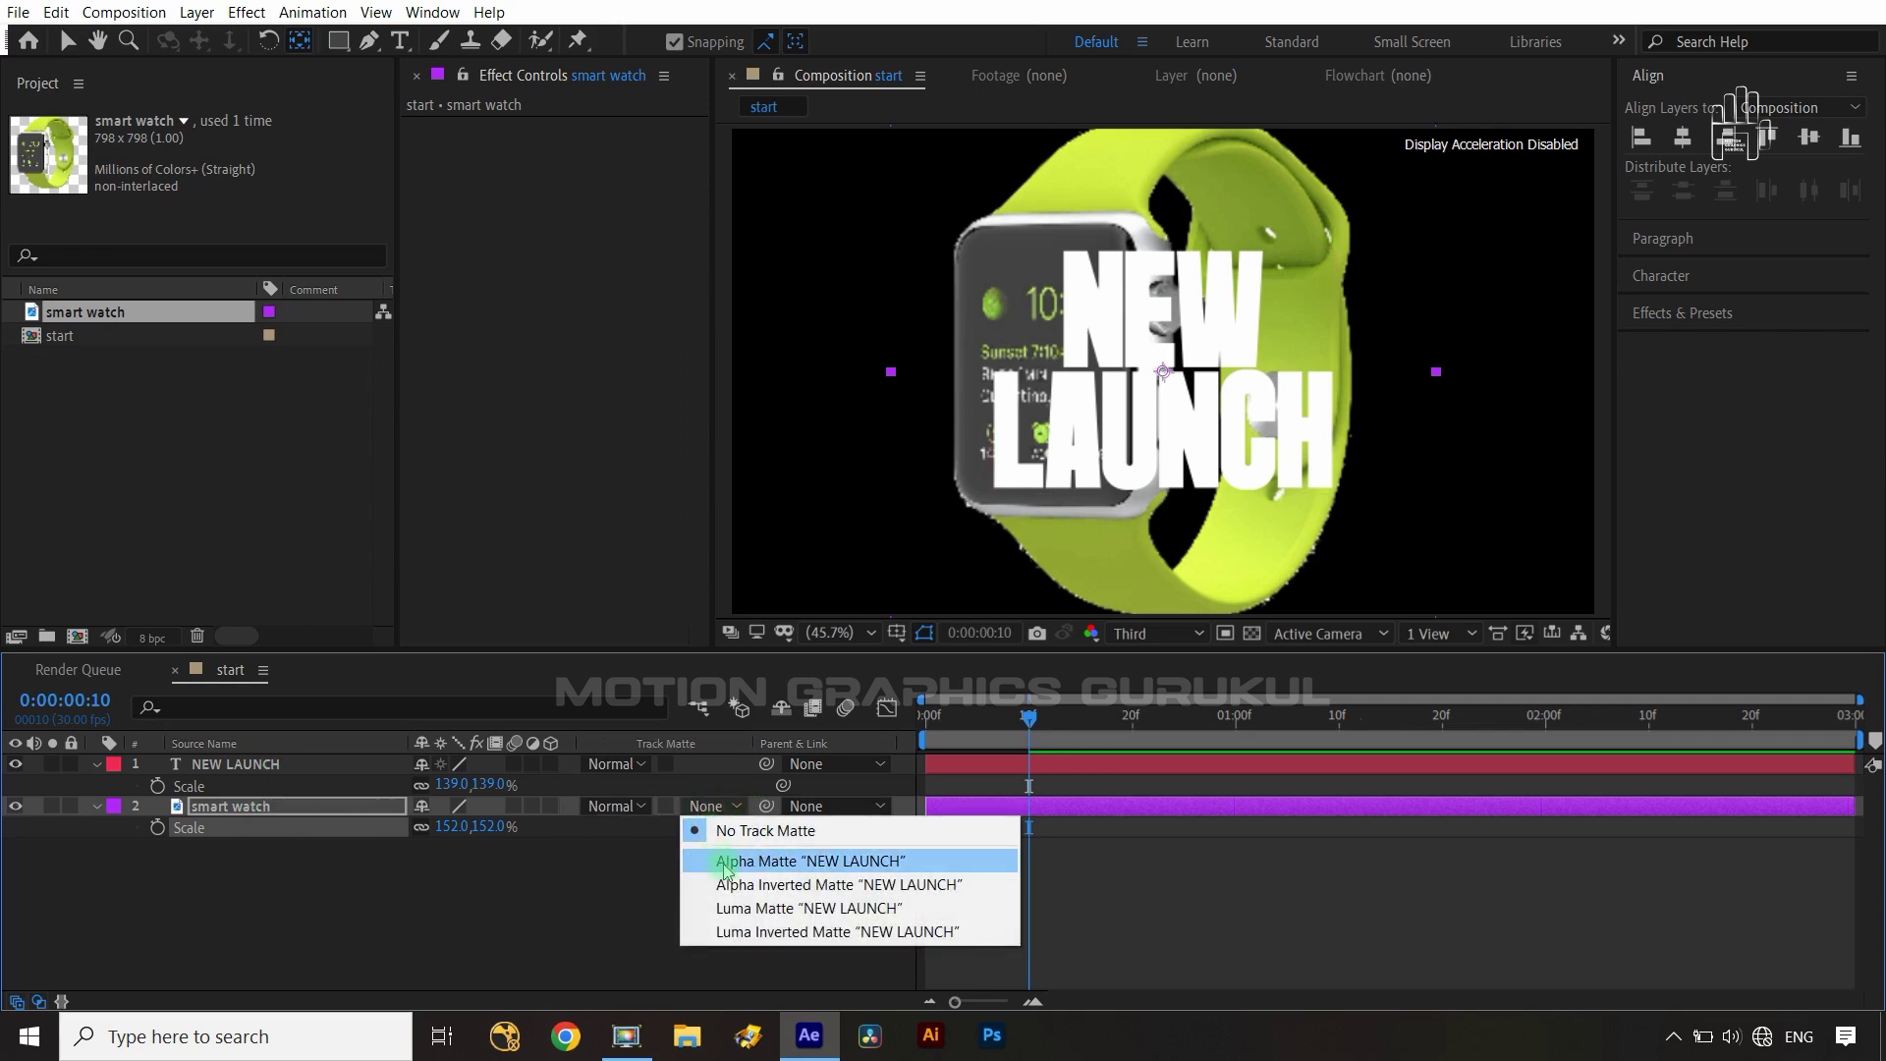
pyautogui.click(732, 857)
pyautogui.click(649, 899)
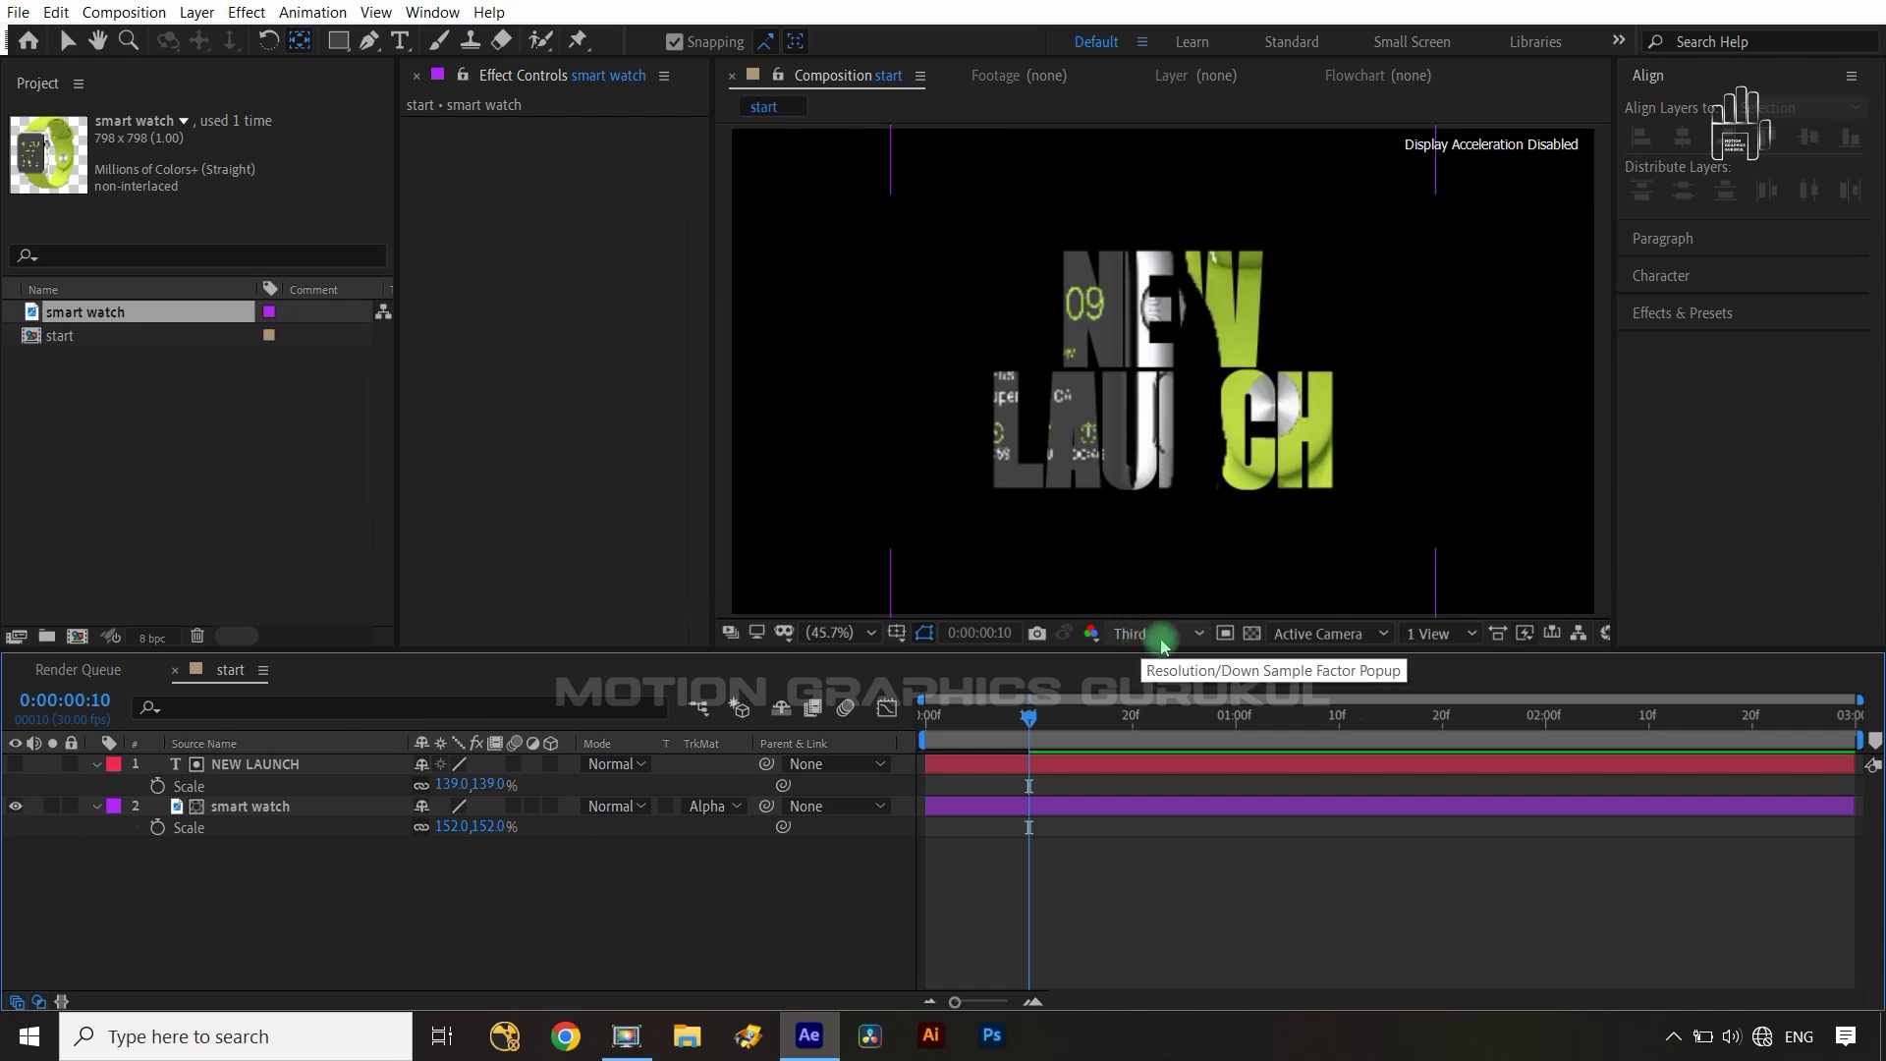
pyautogui.click(1142, 639)
pyautogui.click(1141, 719)
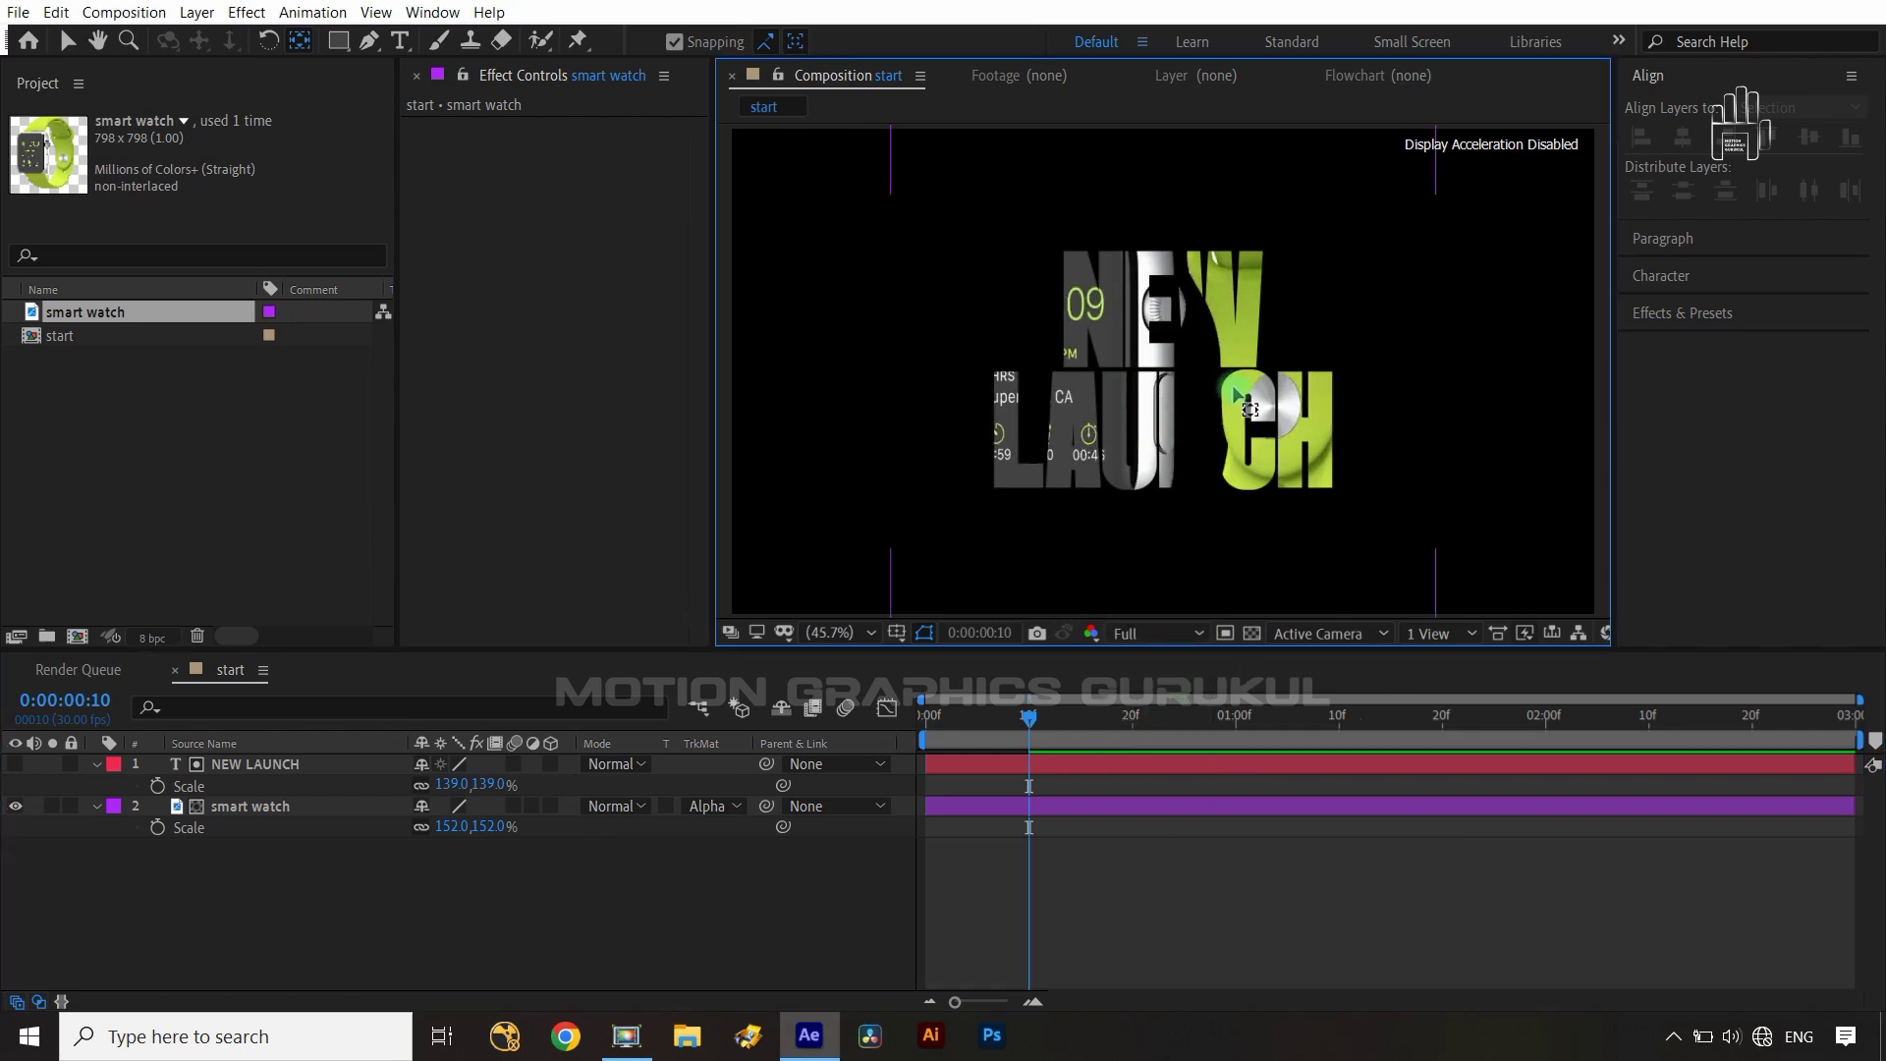
# - Set the preview resolution to Third and collapse the NEW LAUNCH and smart watch layers
pyautogui.click(1159, 633)
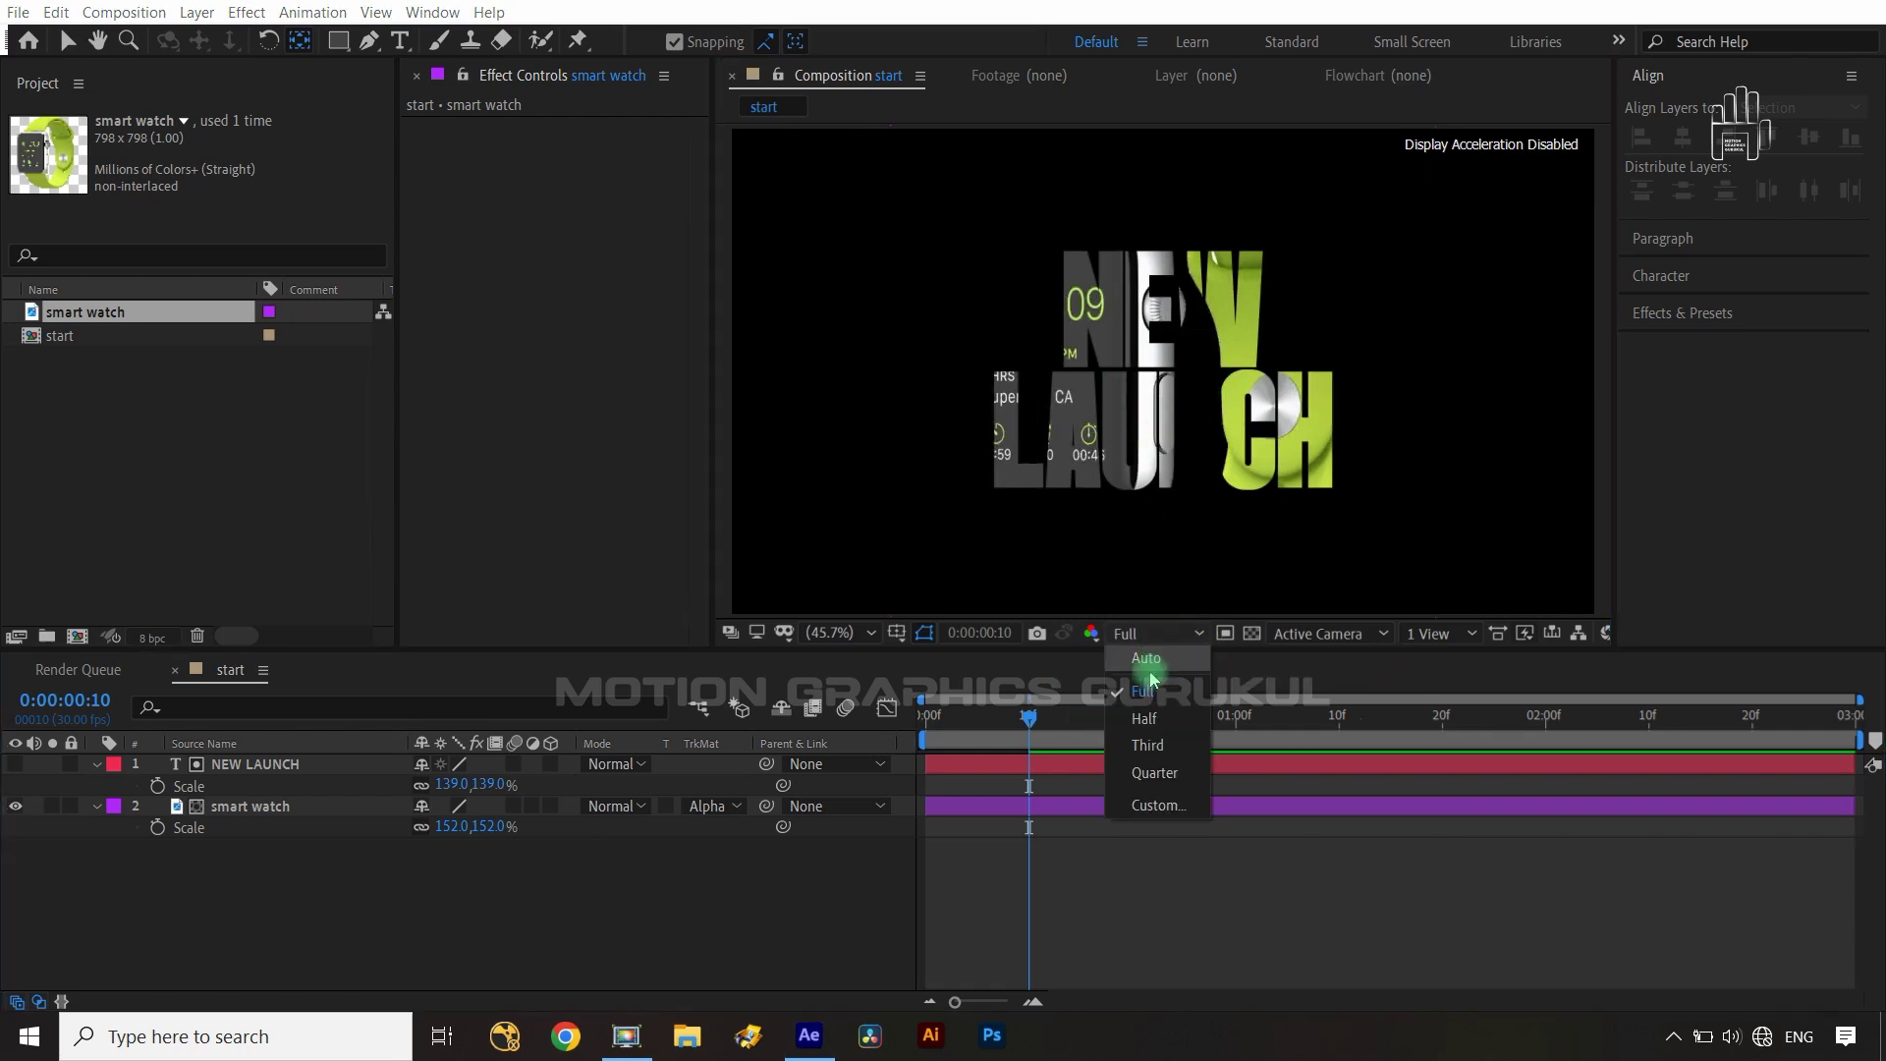
pyautogui.click(1159, 748)
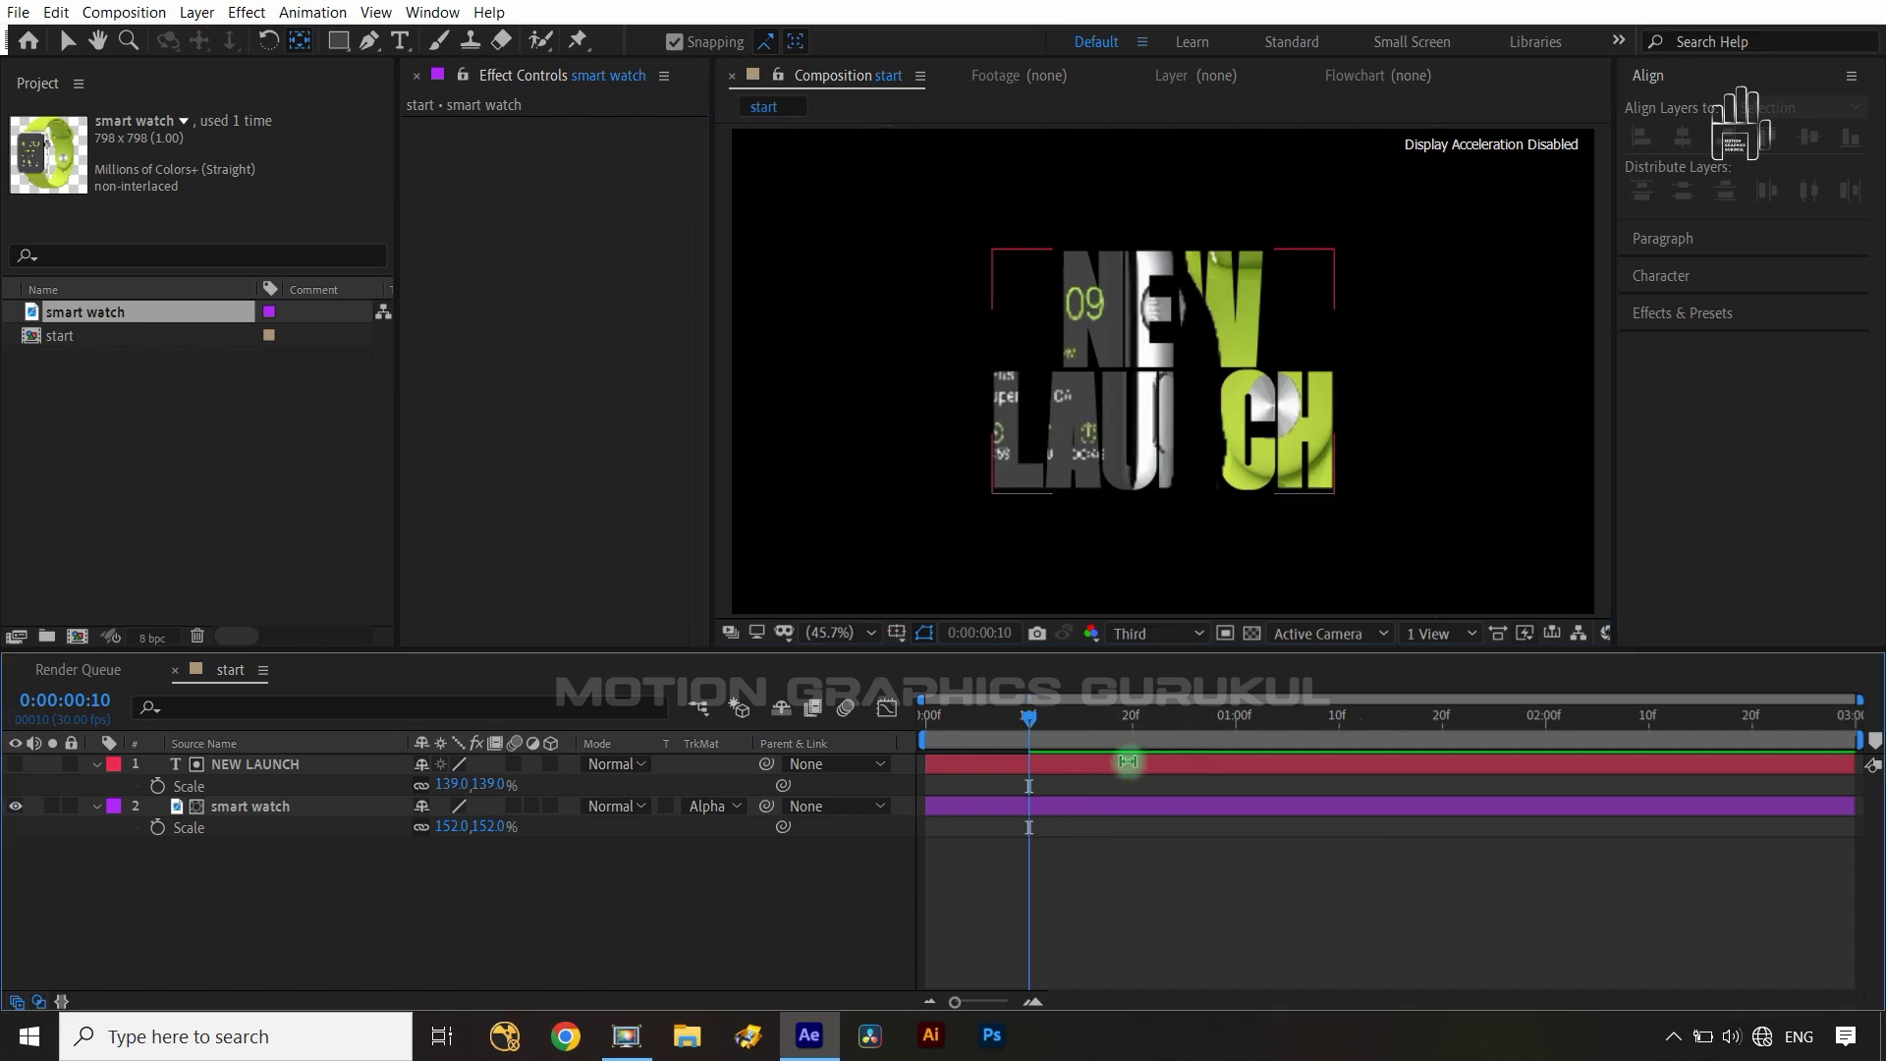
pyautogui.click(114, 772)
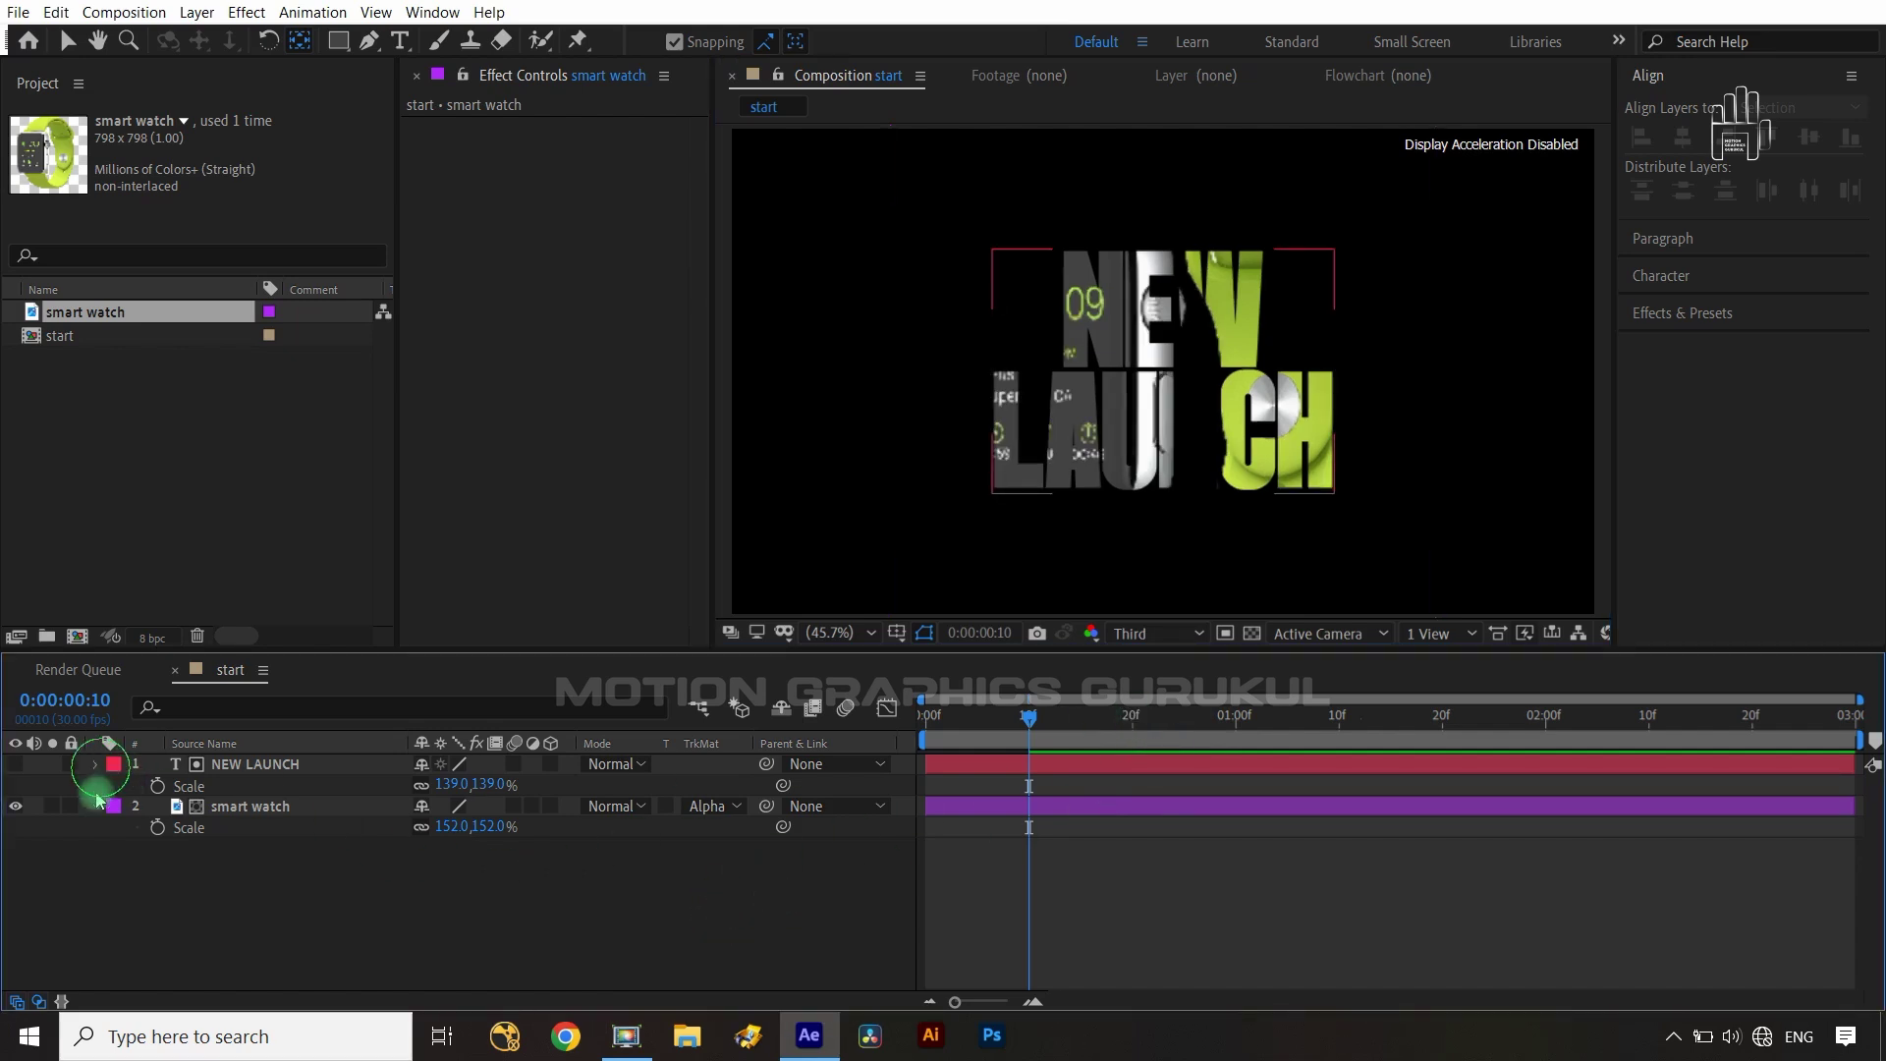
pyautogui.click(96, 805)
pyautogui.click(286, 904)
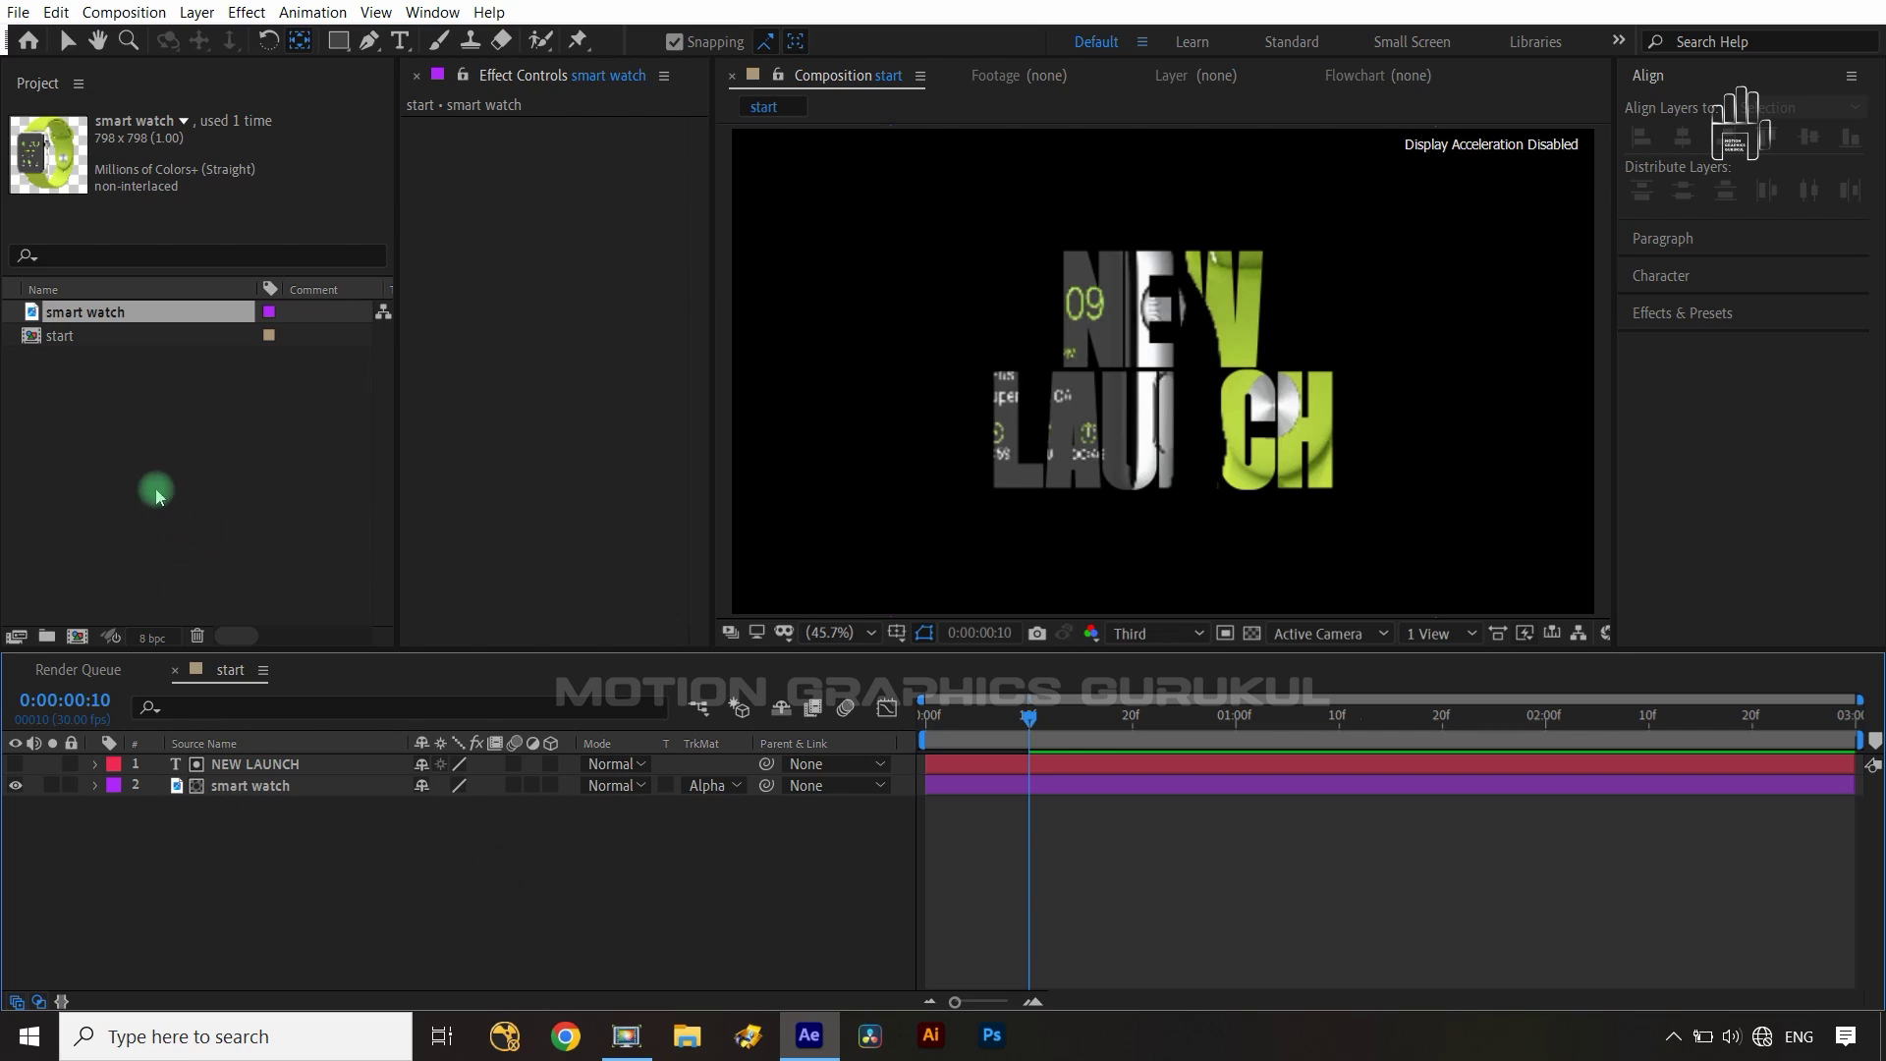
# - Create a new composition named MId at 1920 x 1080, 30 fps, with a duration of 3 seconds
pyautogui.hotkey('ctrl', 'n')
pyautogui.write('Mld')
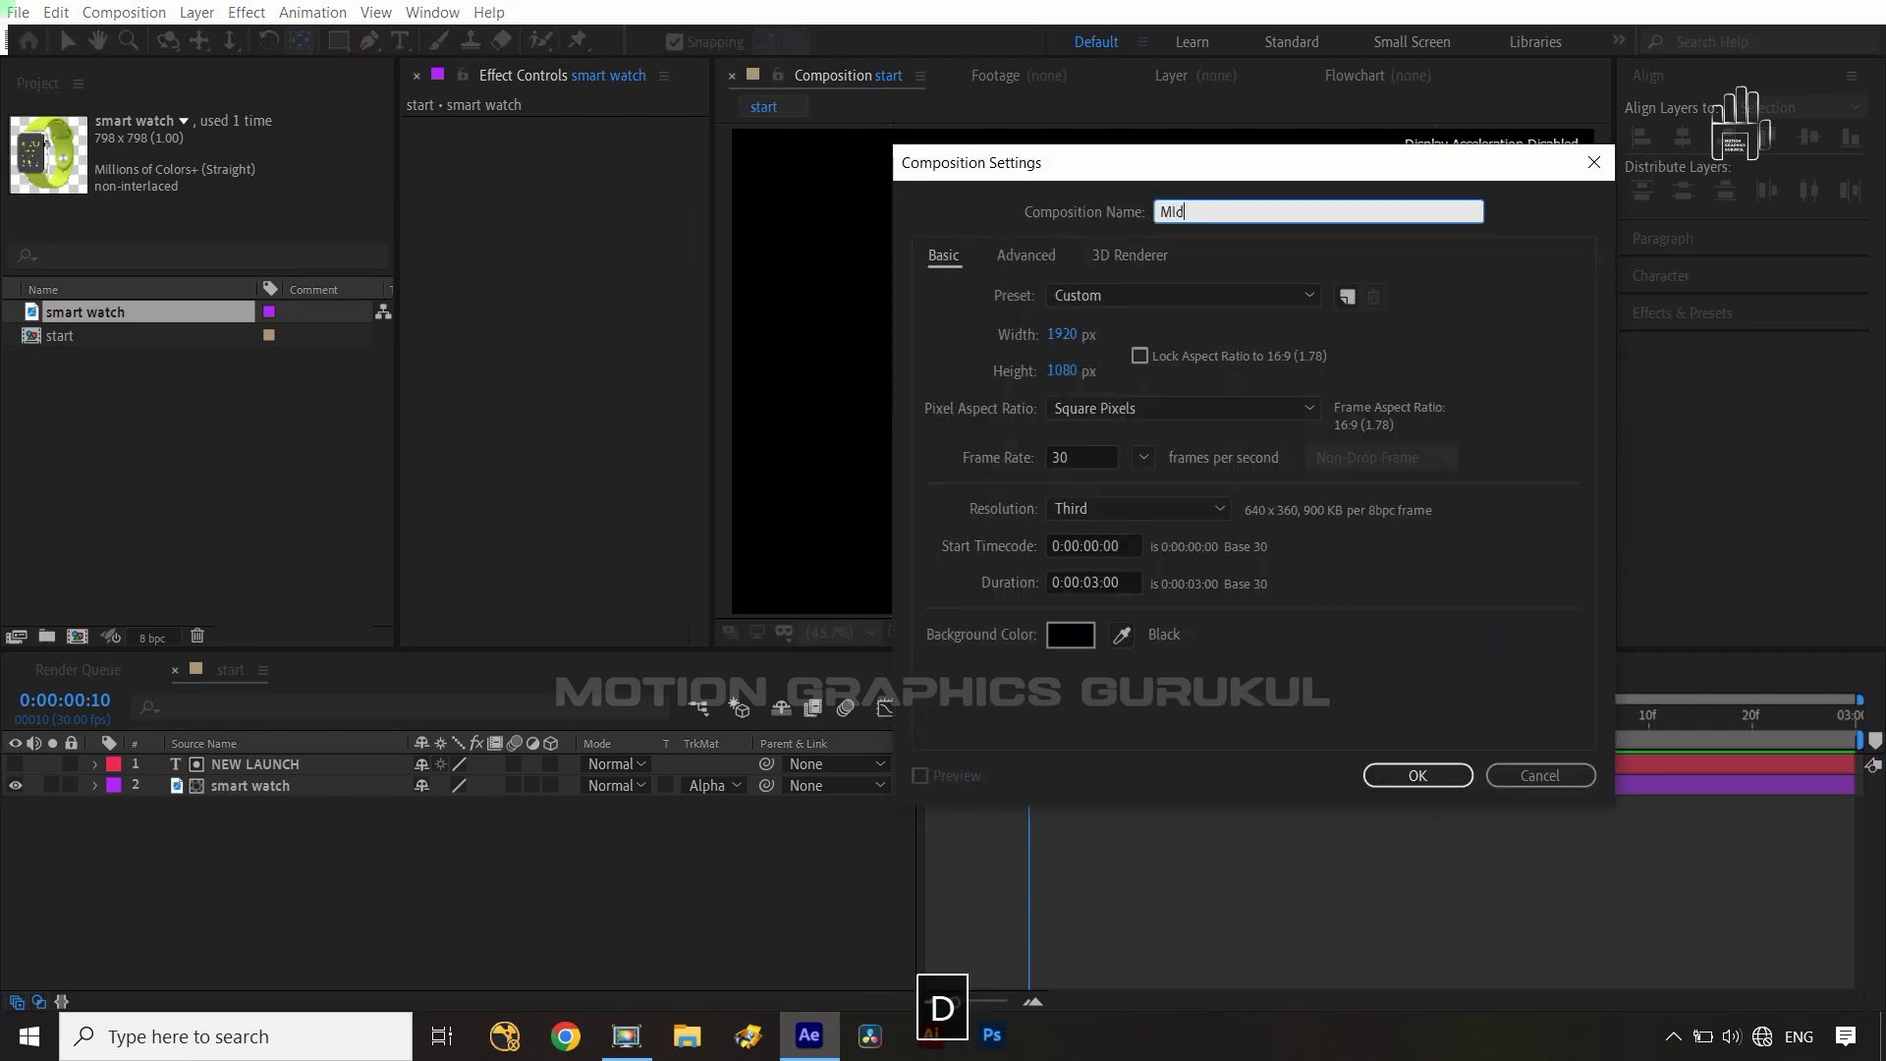
pyautogui.click(1426, 775)
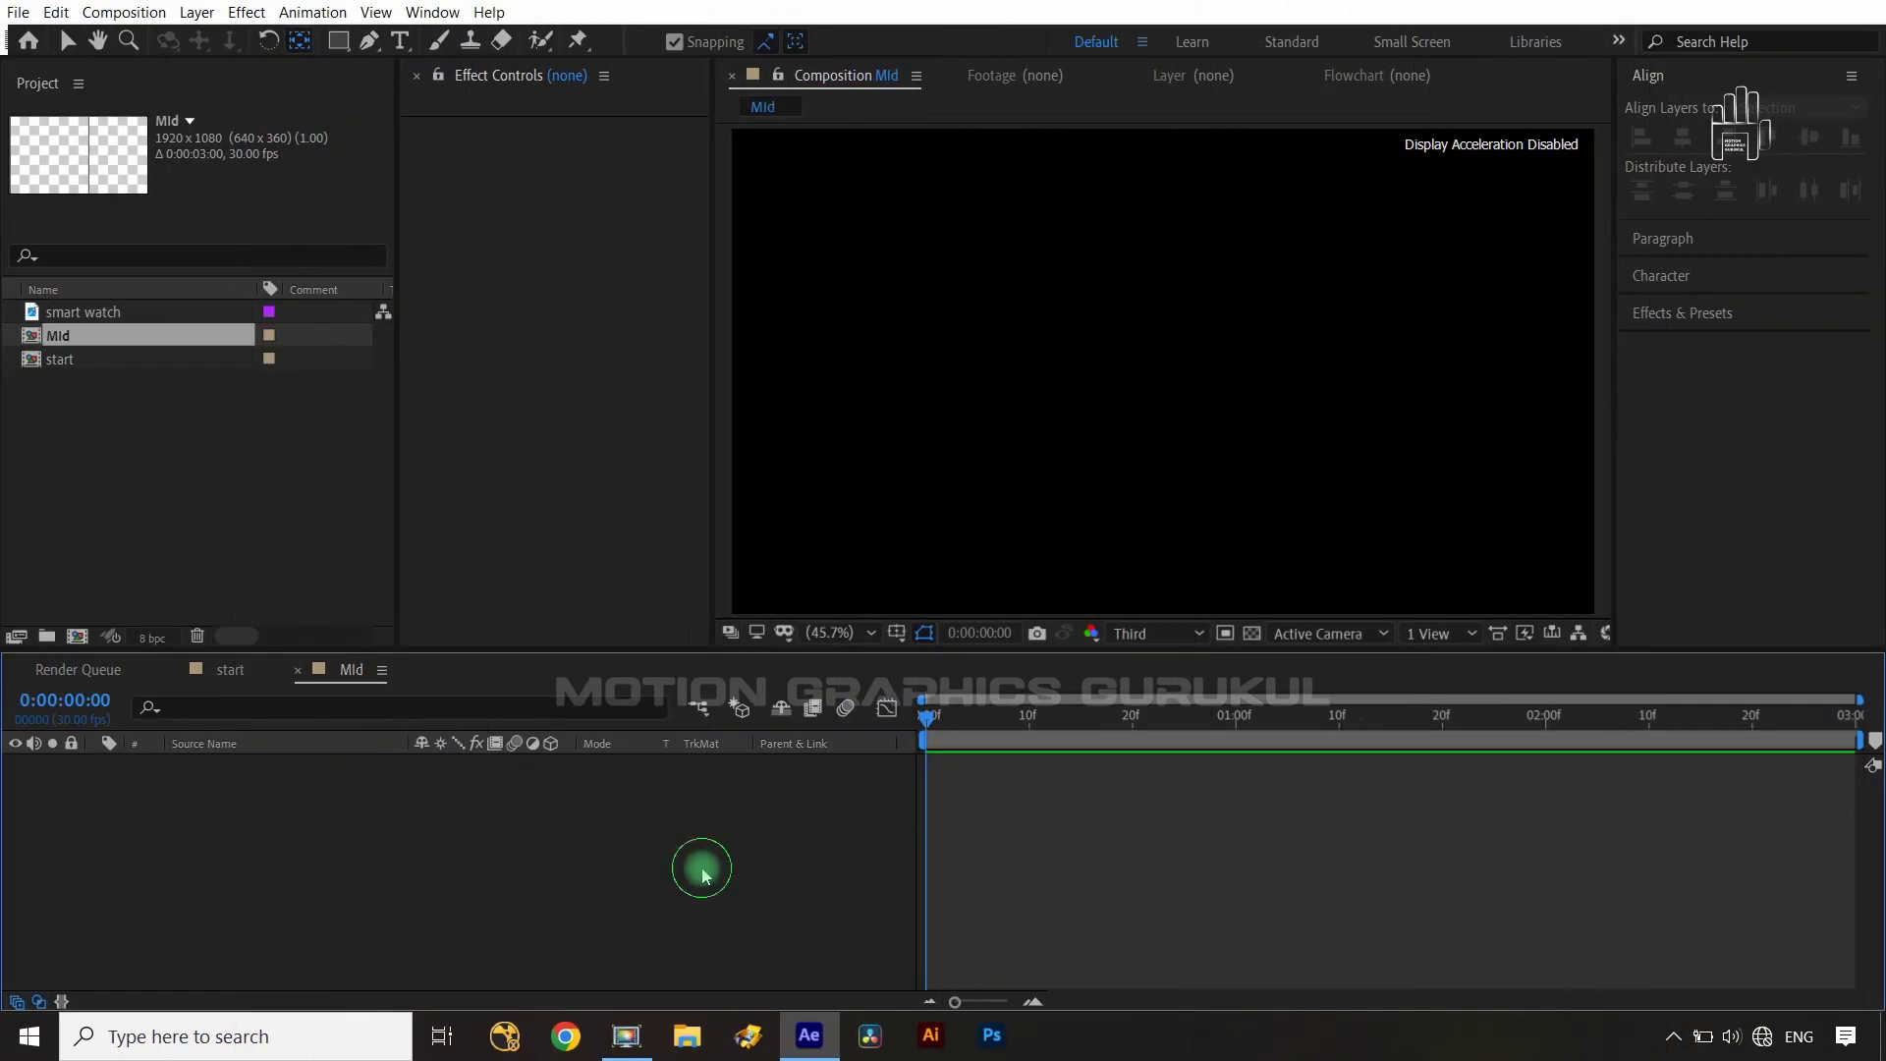
# - Copy the NEW LAUNCH text layer from the start composition into the MId composition
pyautogui.click(232, 670)
pyautogui.click(285, 766)
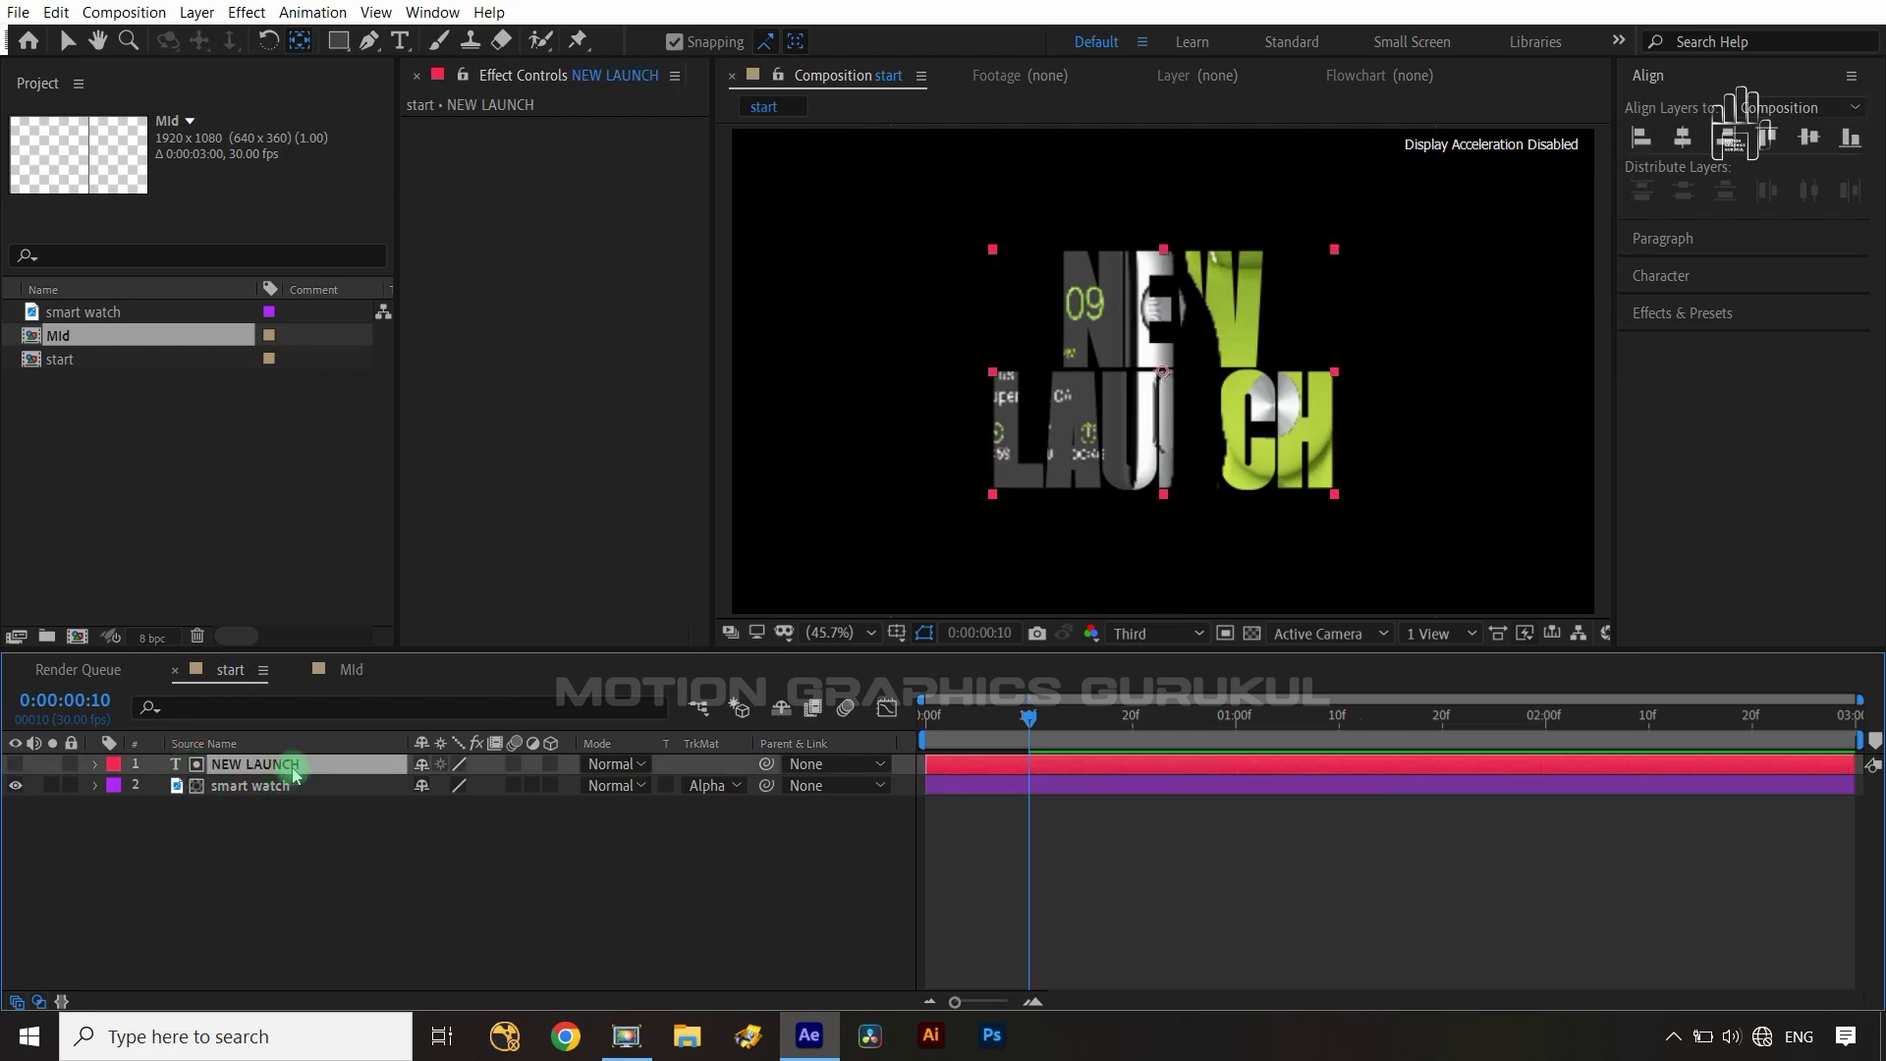
pyautogui.hotkey('ctrl', 'c')
pyautogui.click(295, 863)
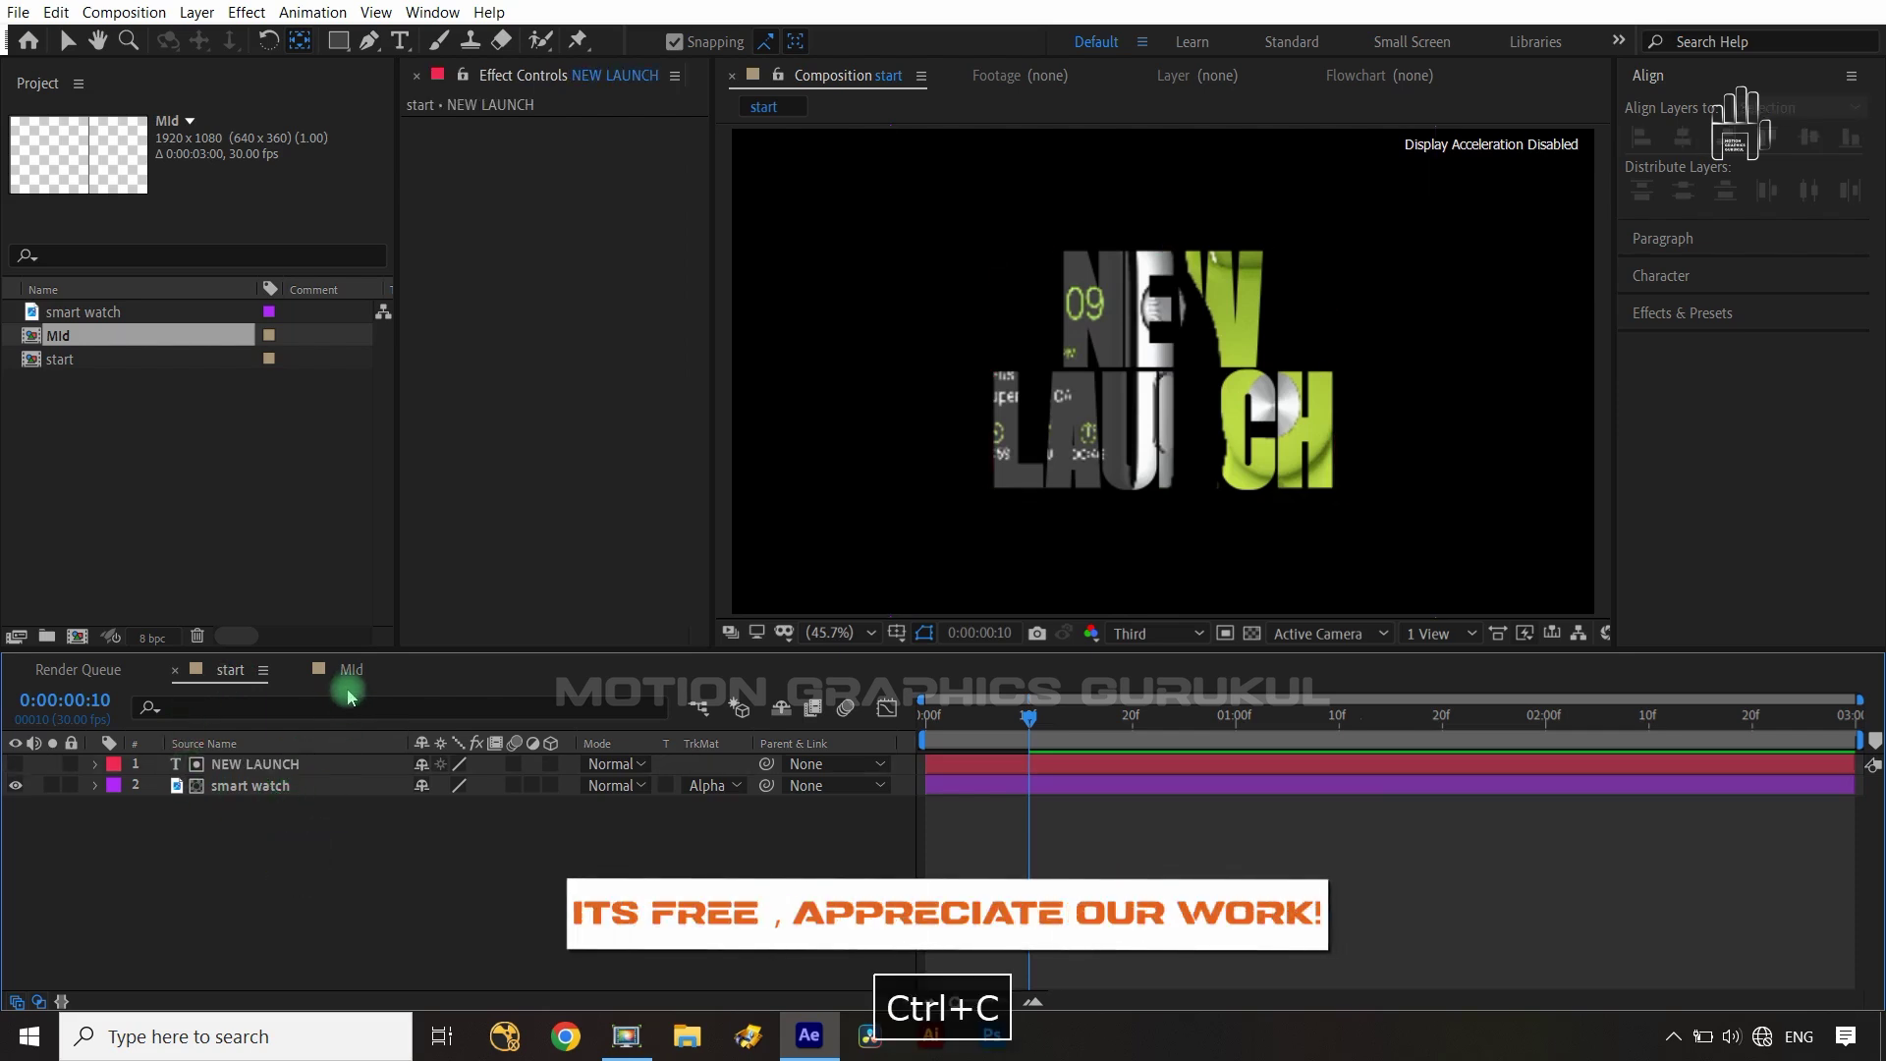
pyautogui.click(349, 678)
pyautogui.click(316, 826)
pyautogui.hotkey('ctrl', 'v')
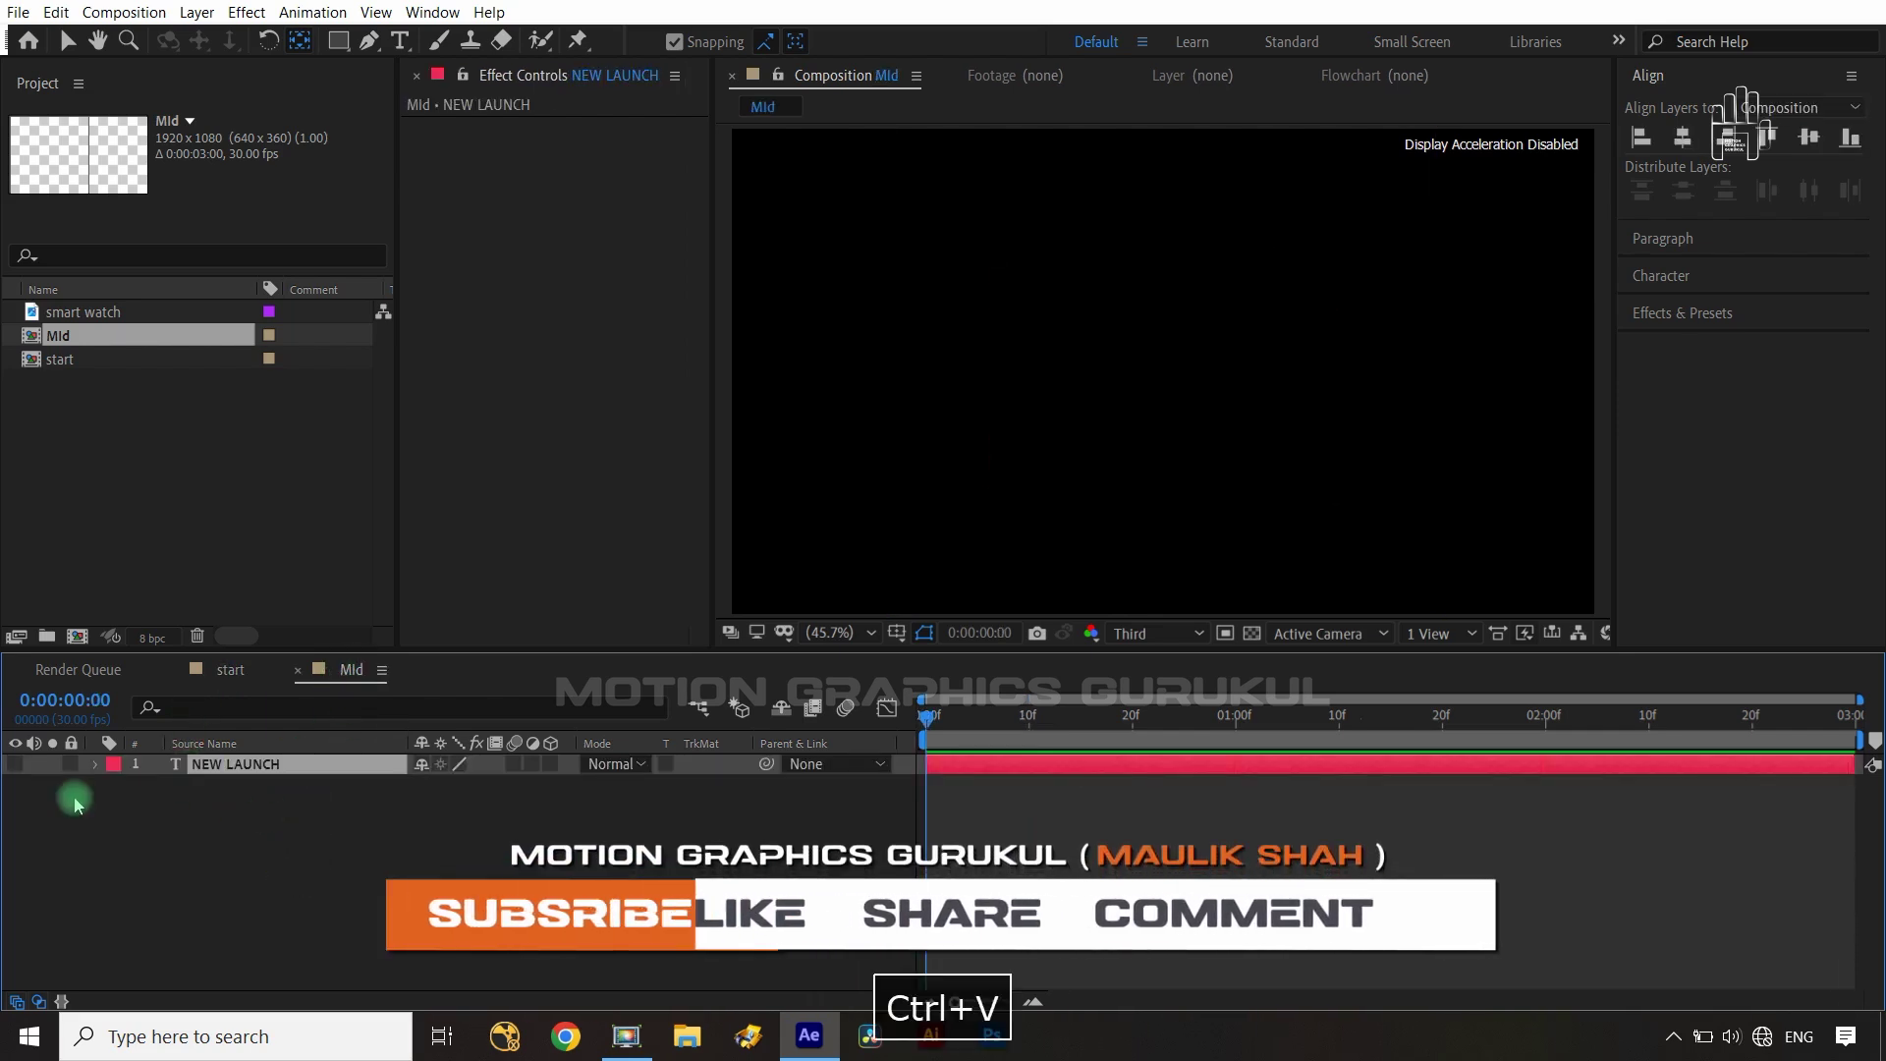
# - Delete Animator 1 from the pasted NEW LAUNCH layer and turn on the layer's visibility
pyautogui.click(97, 766)
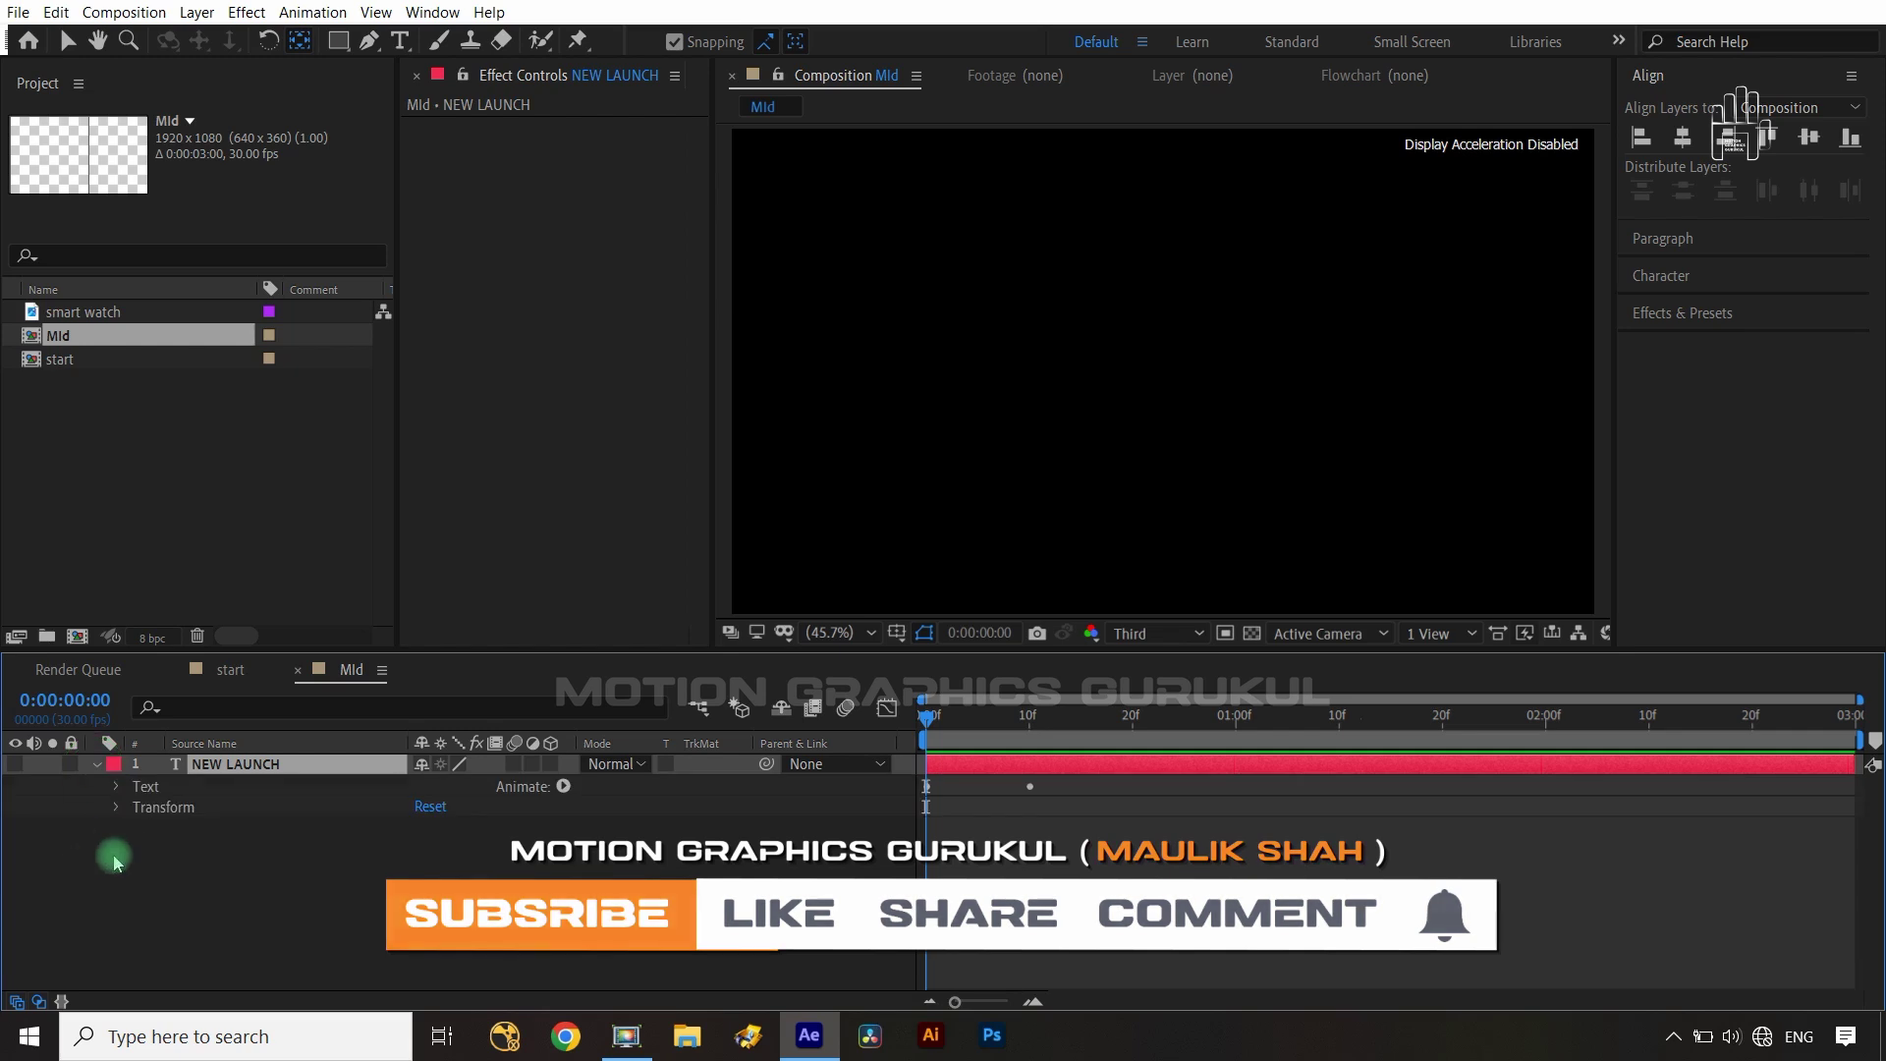
pyautogui.click(120, 789)
pyautogui.moveTo(941, 727); pyautogui.dragTo(1153, 723)
pyautogui.click(206, 871)
pyautogui.press('Delete')
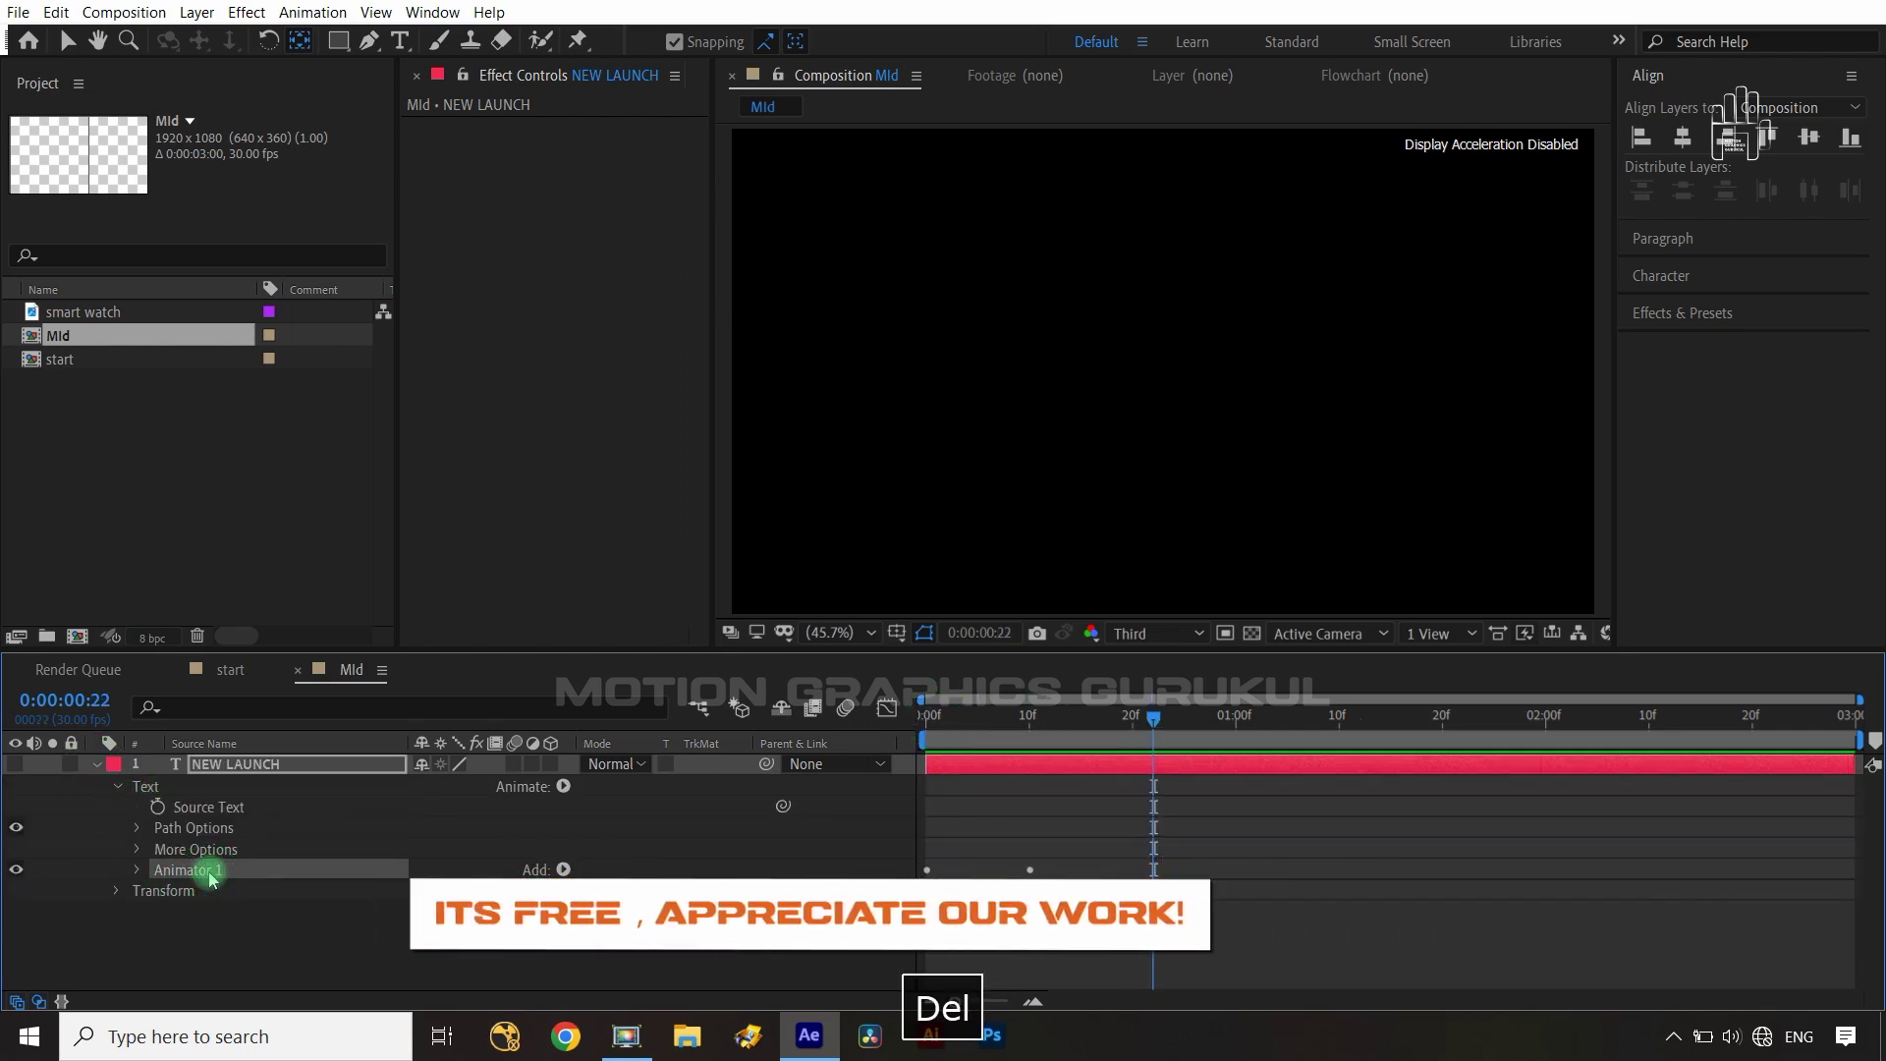
pyautogui.click(95, 764)
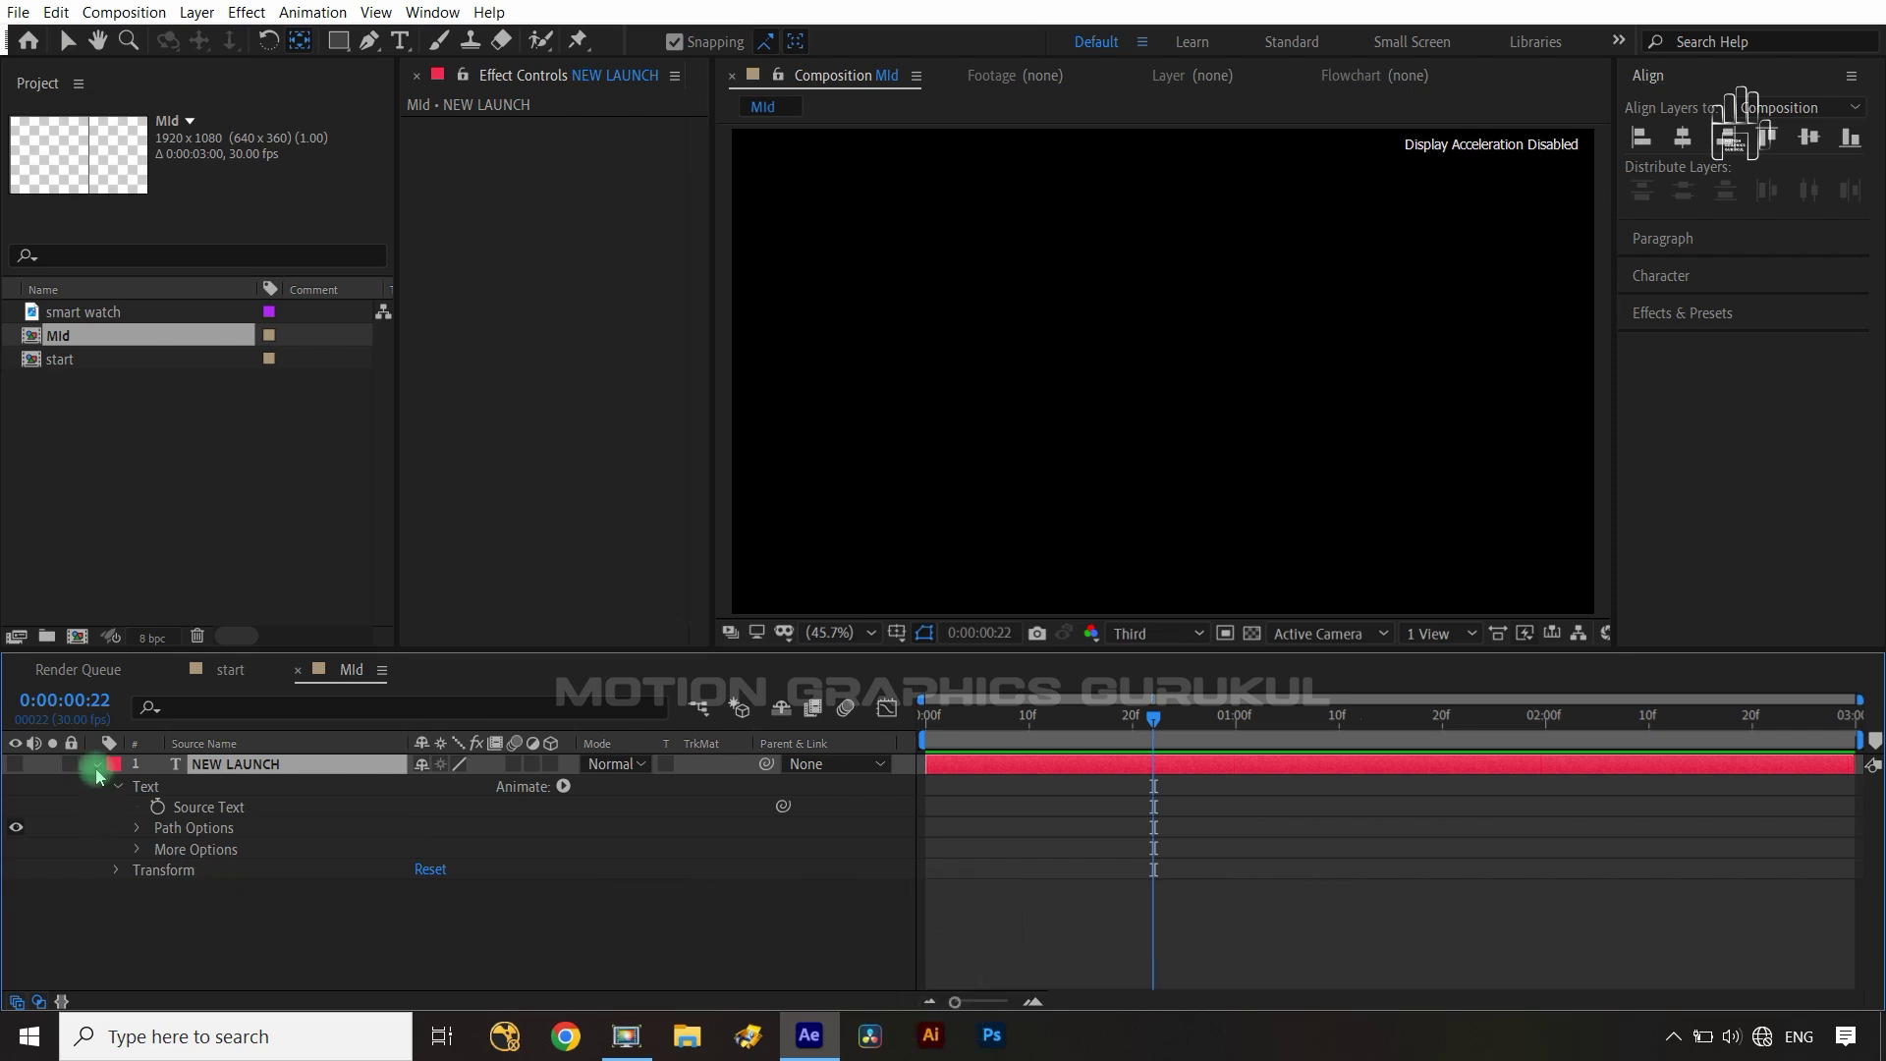
pyautogui.click(17, 767)
pyautogui.click(176, 874)
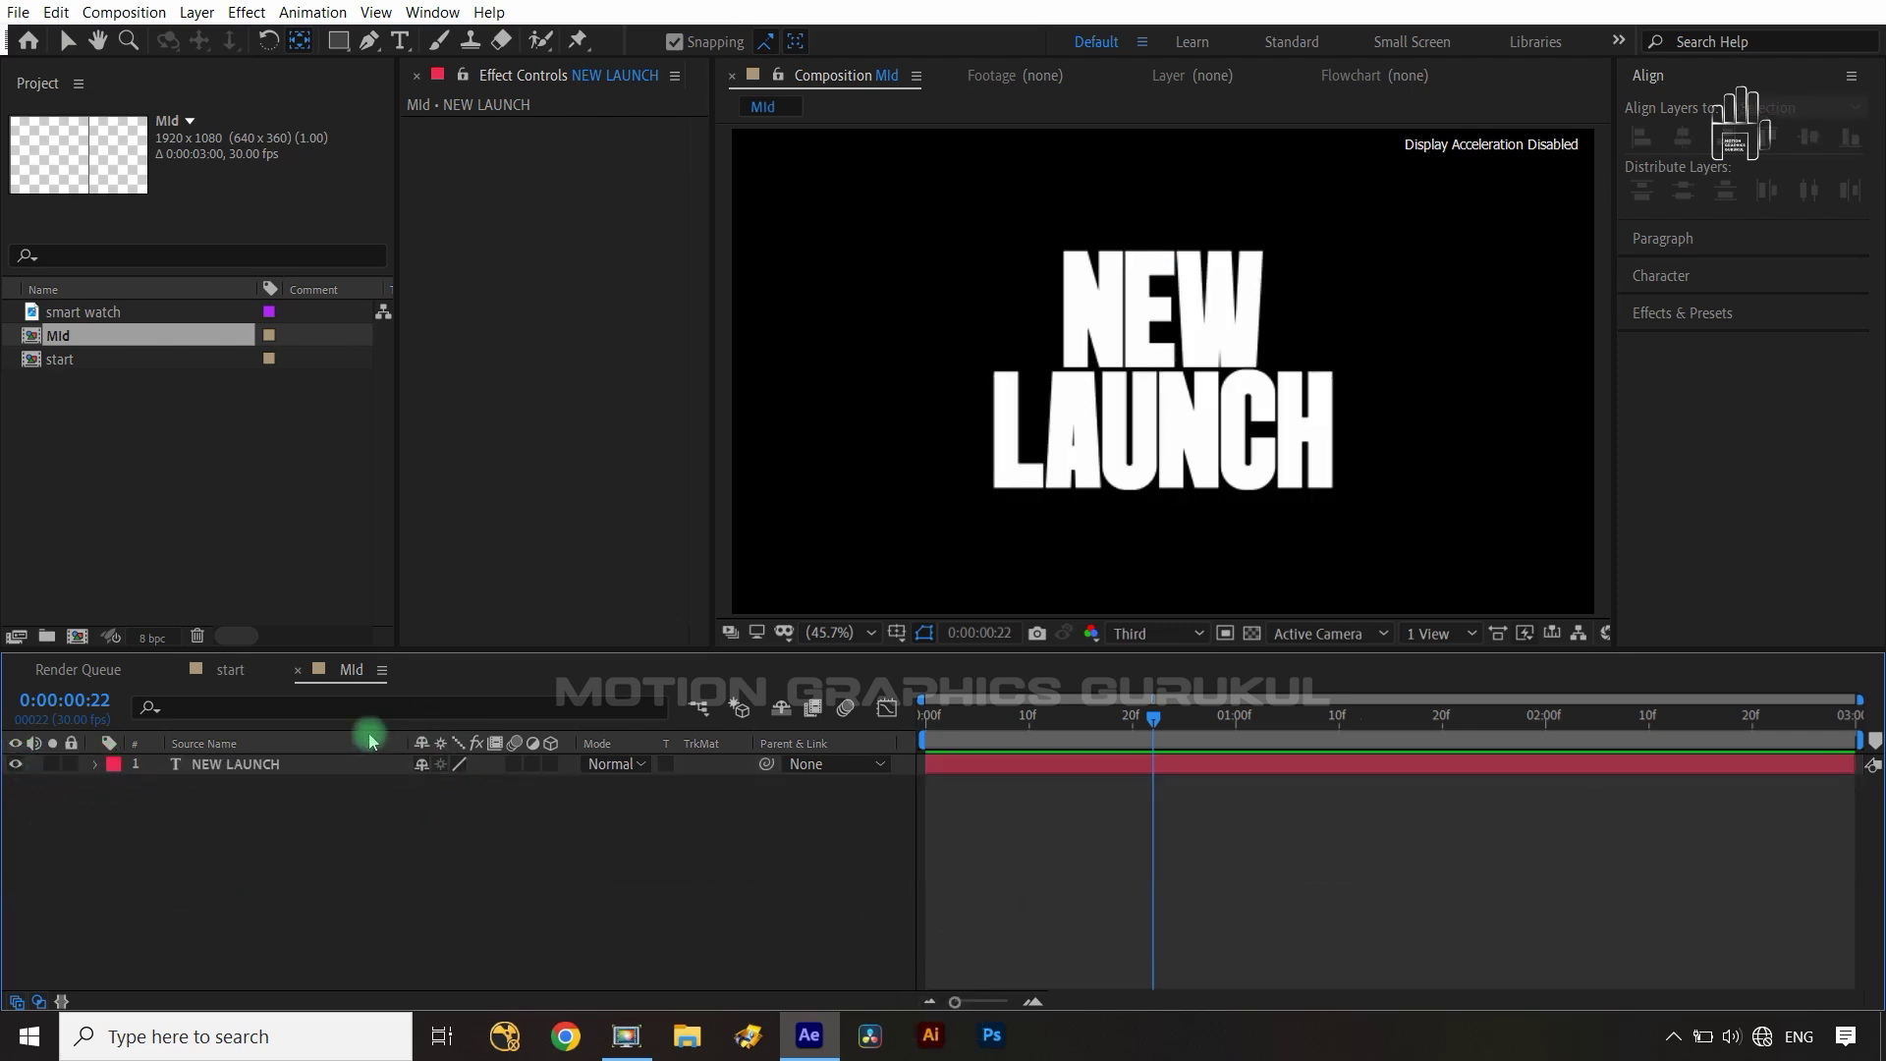
# - Scale the NEW LAUNCH text layer in the MId composition to 270%
pyautogui.click(305, 774)
pyautogui.press('s')
pyautogui.moveTo(488, 786); pyautogui.dragTo(633, 781)
pyautogui.click(1044, 177)
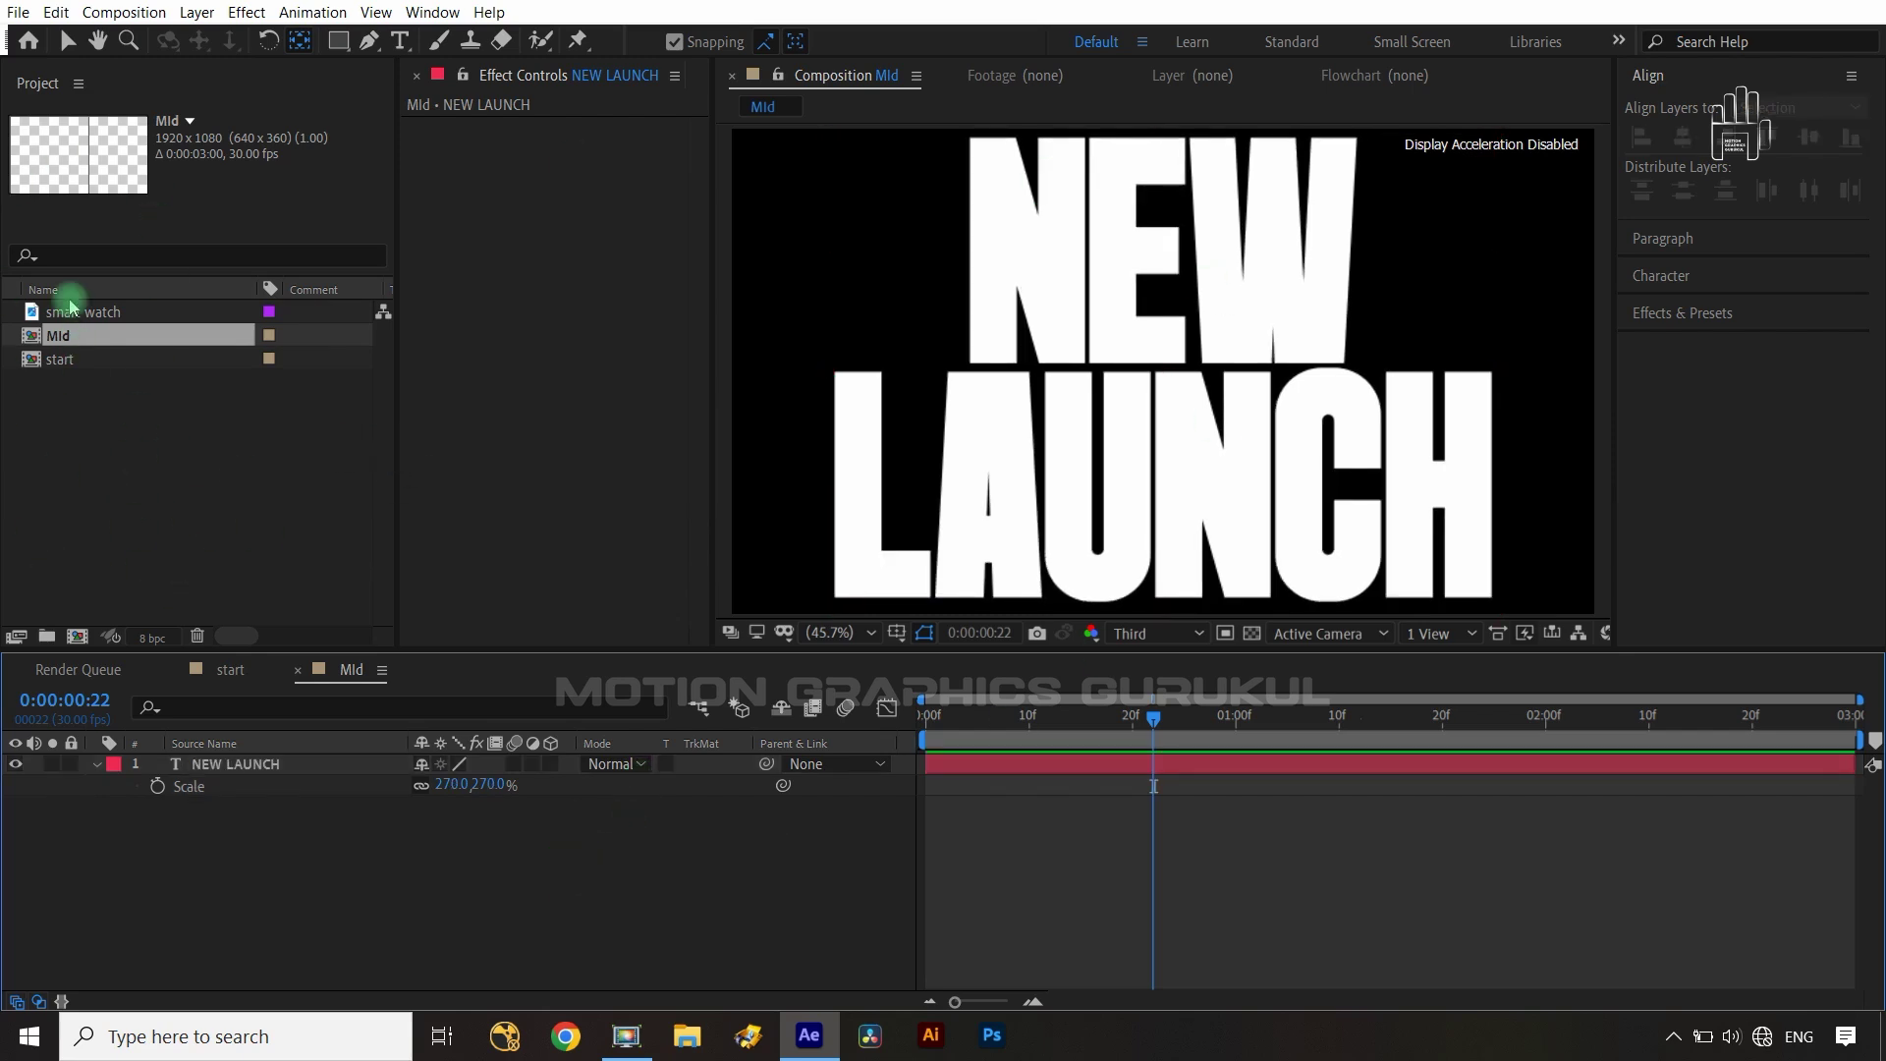
# - Place the smart watch image above the NEW LAUNCH layer, then enlarge it slightly and position it at 960, 549 with title/action safe guides shown
pyautogui.moveTo(72, 313); pyautogui.dragTo(233, 766)
pyautogui.press('s')
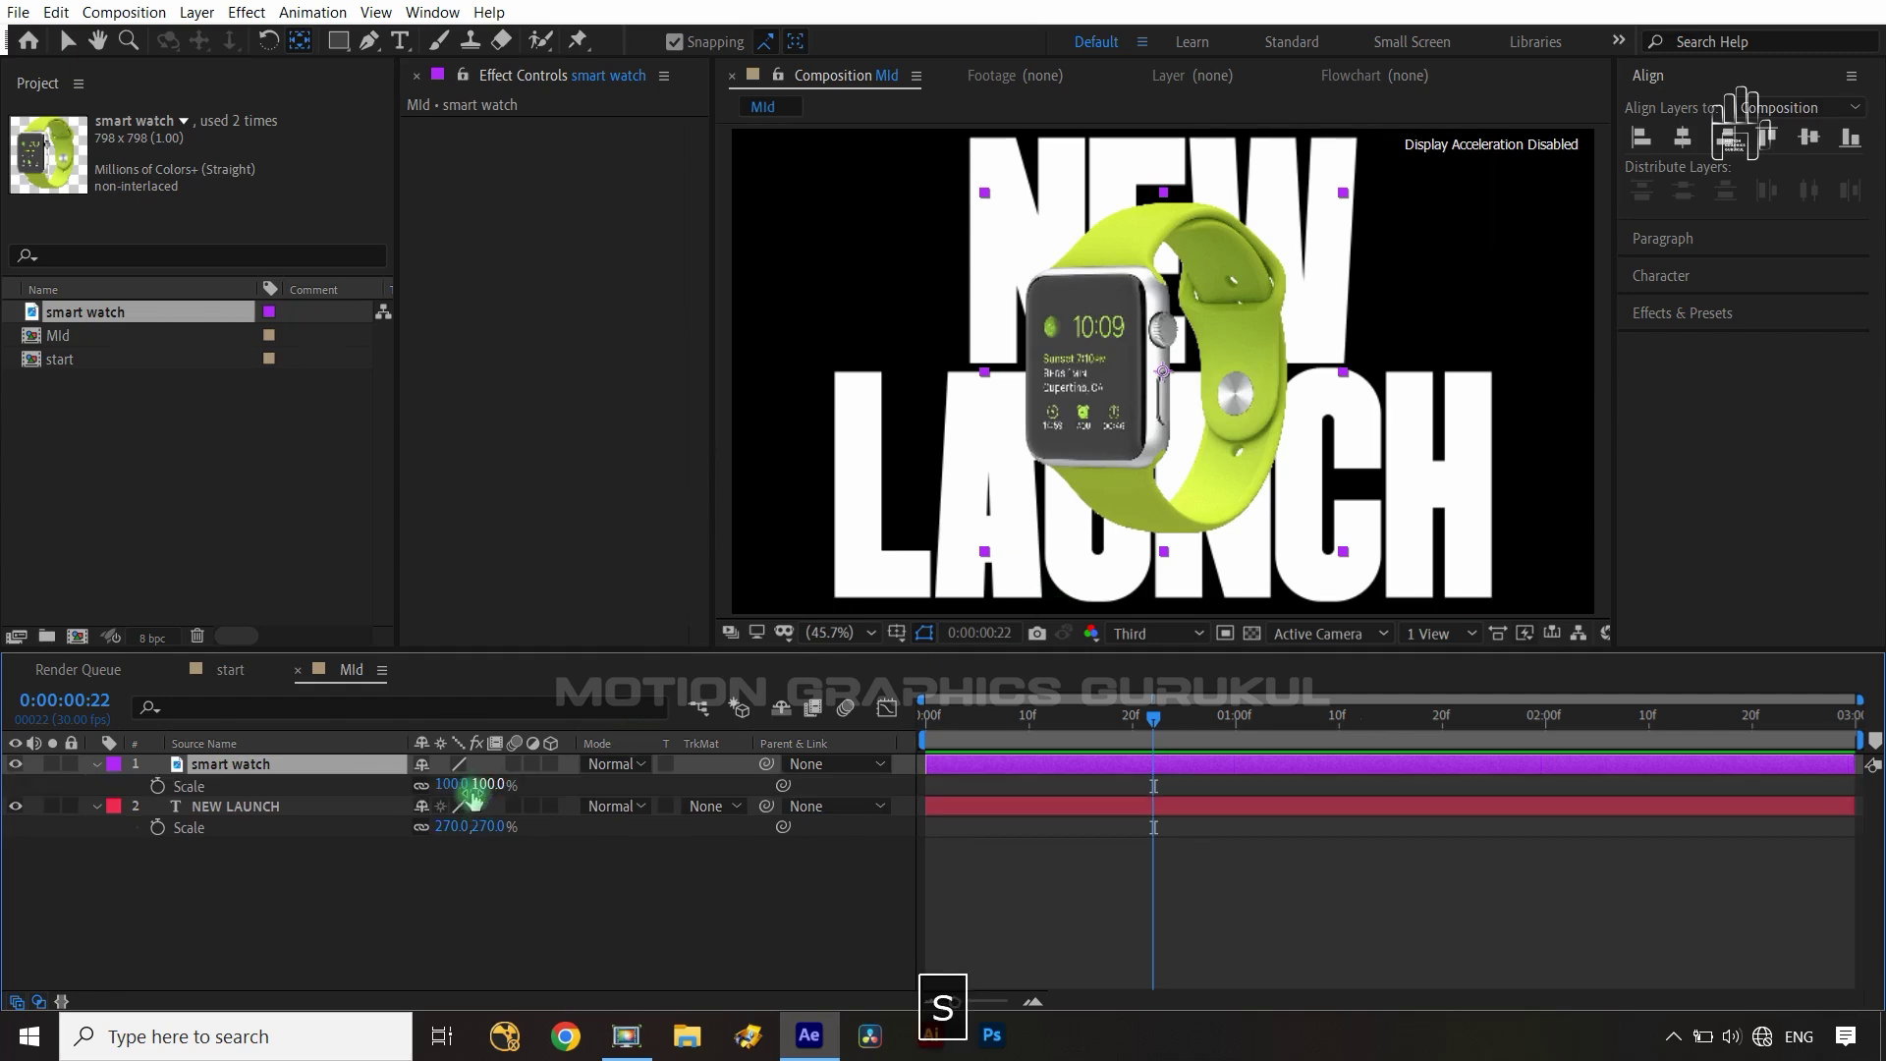
pyautogui.moveTo(510, 781); pyautogui.dragTo(484, 889)
pyautogui.press("'")
pyautogui.press('p')
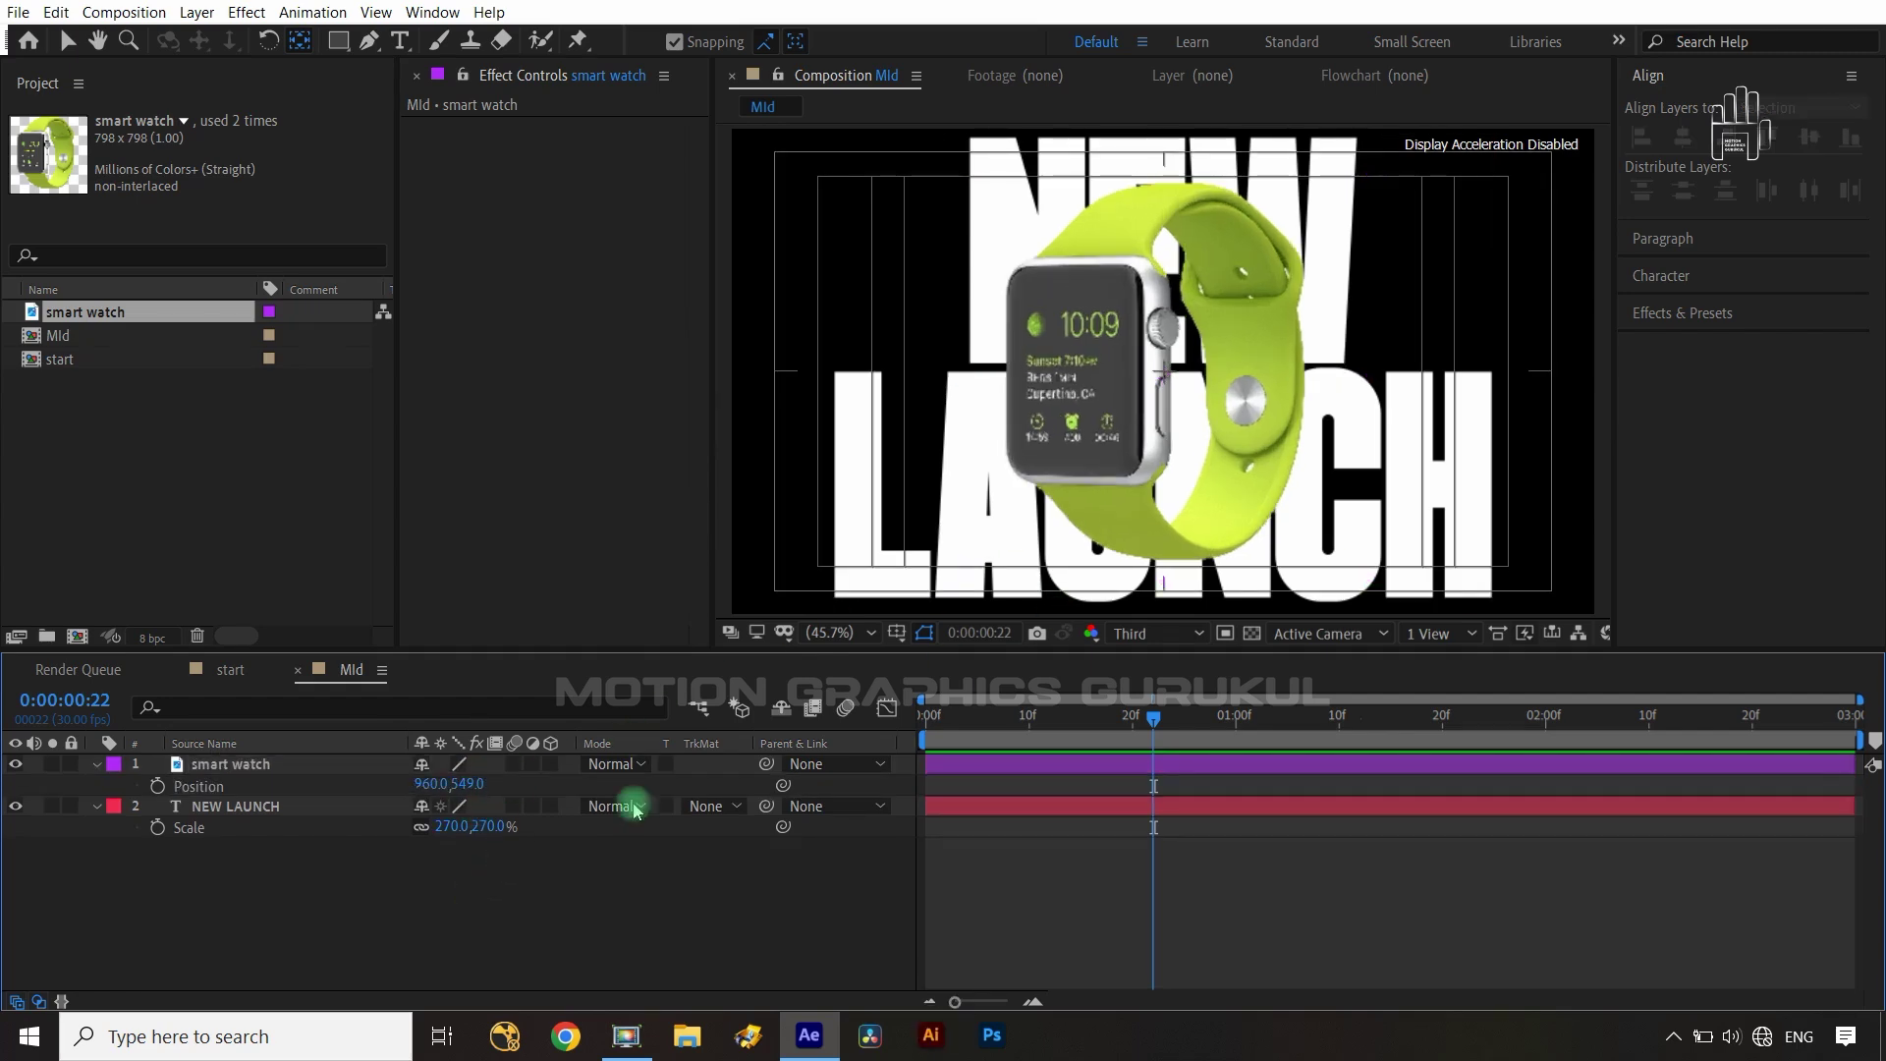
# - Set the preview resolution to Full and hide the NEW LAUNCH layer to inspect the smart watch's cutout edges
pyautogui.press('.')
pyautogui.press('.')
pyautogui.press('.')
pyautogui.press('.')
pyautogui.press('.')
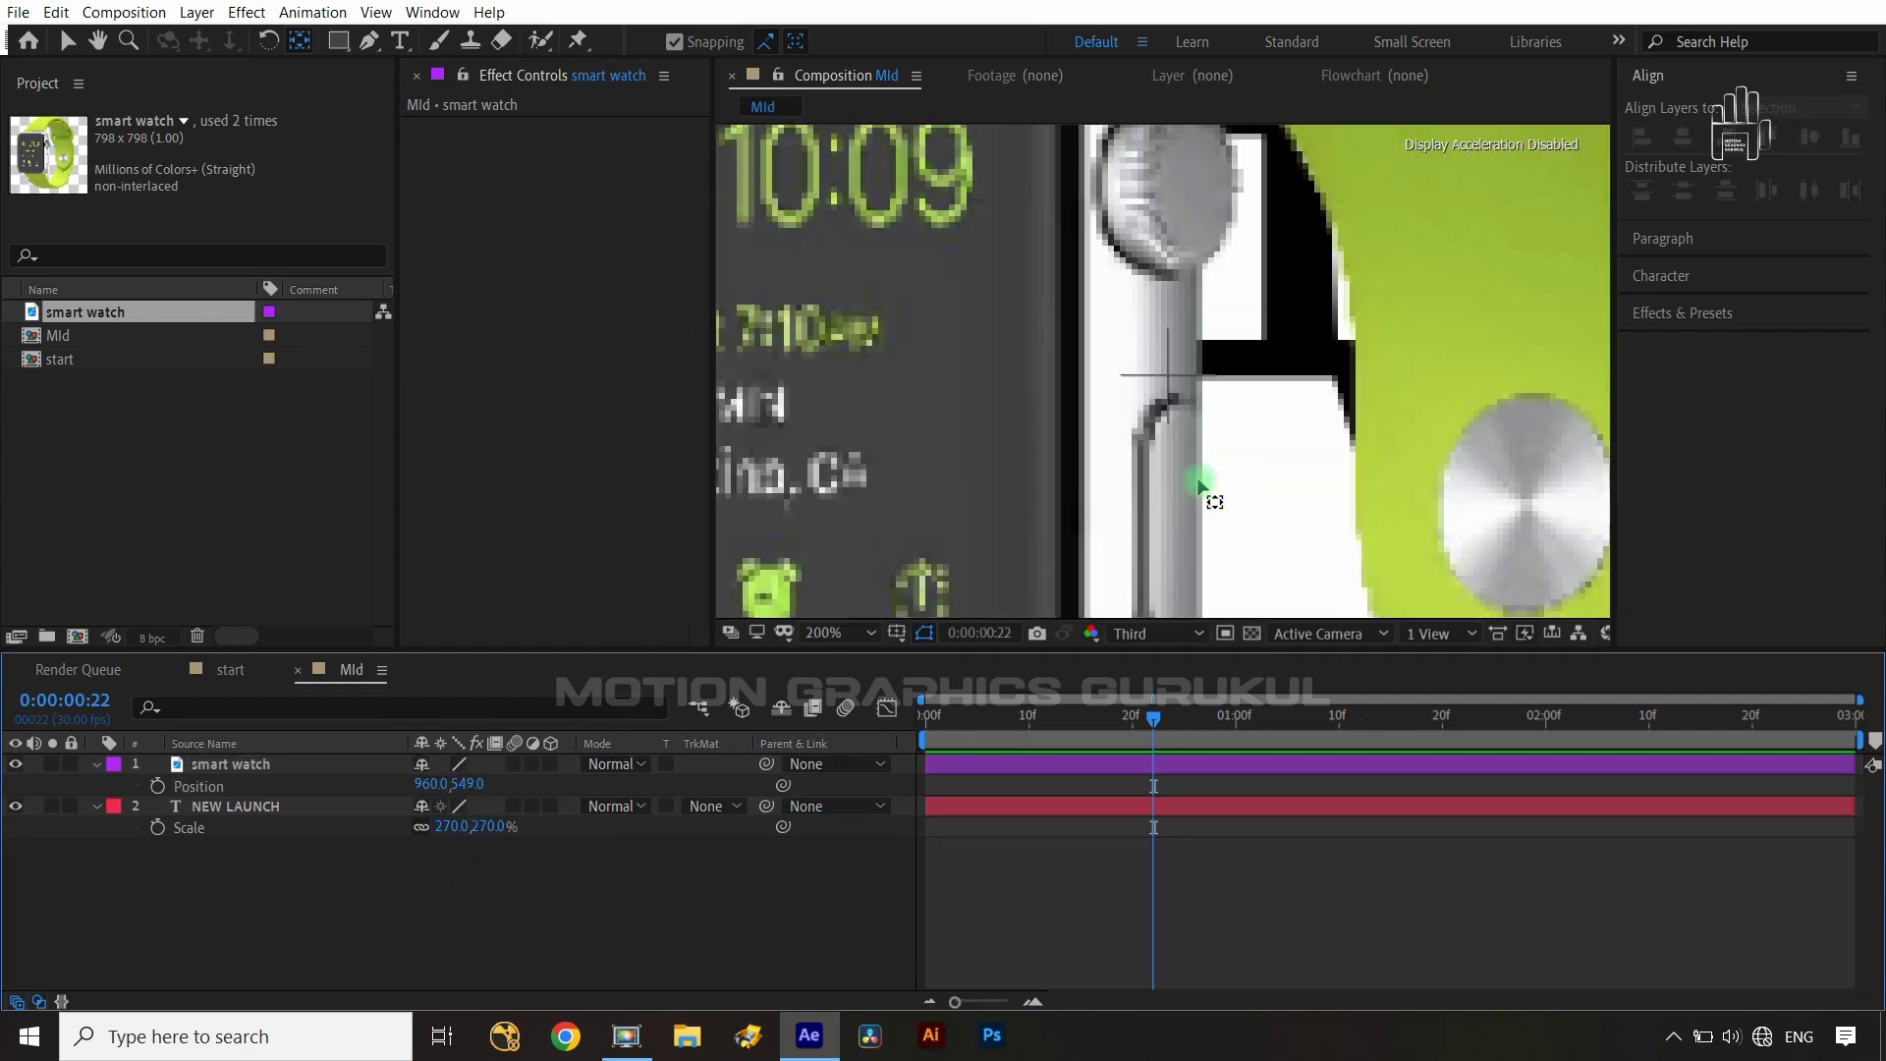
pyautogui.press(',')
pyautogui.click(1159, 635)
pyautogui.click(1148, 689)
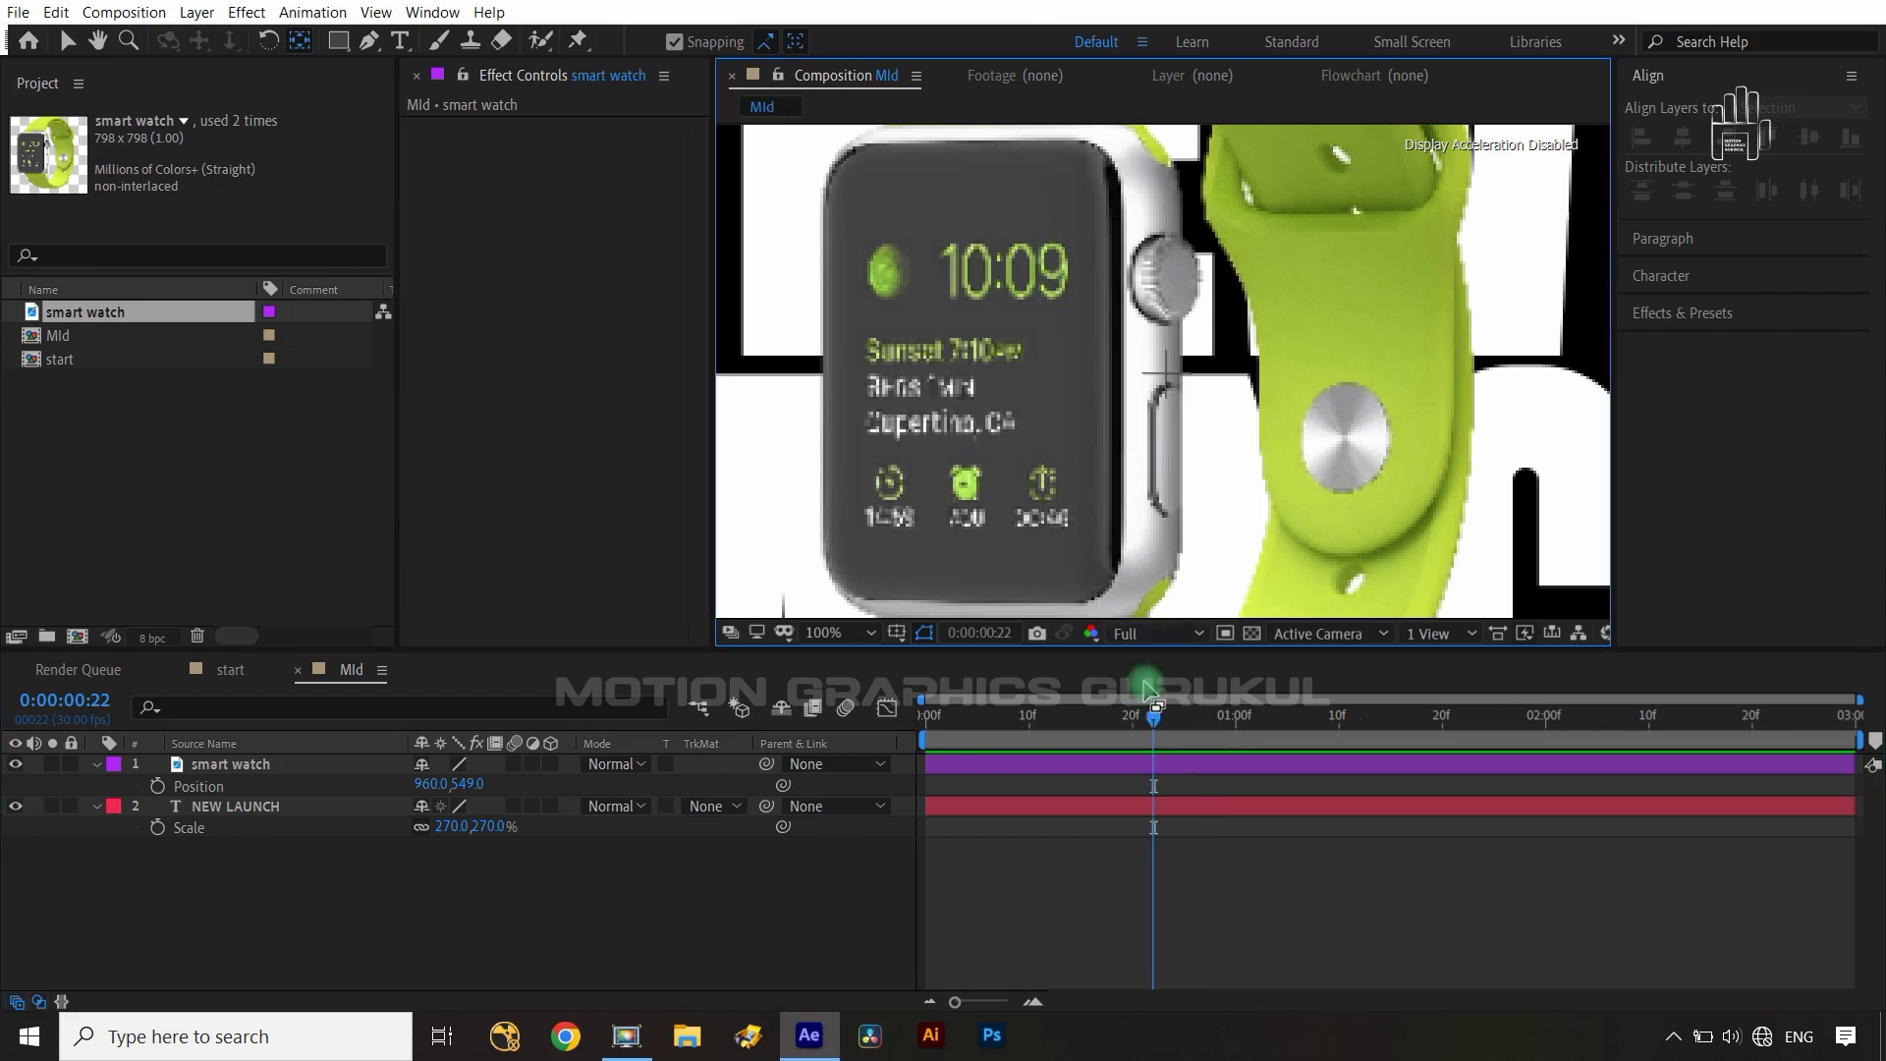
pyautogui.click(18, 804)
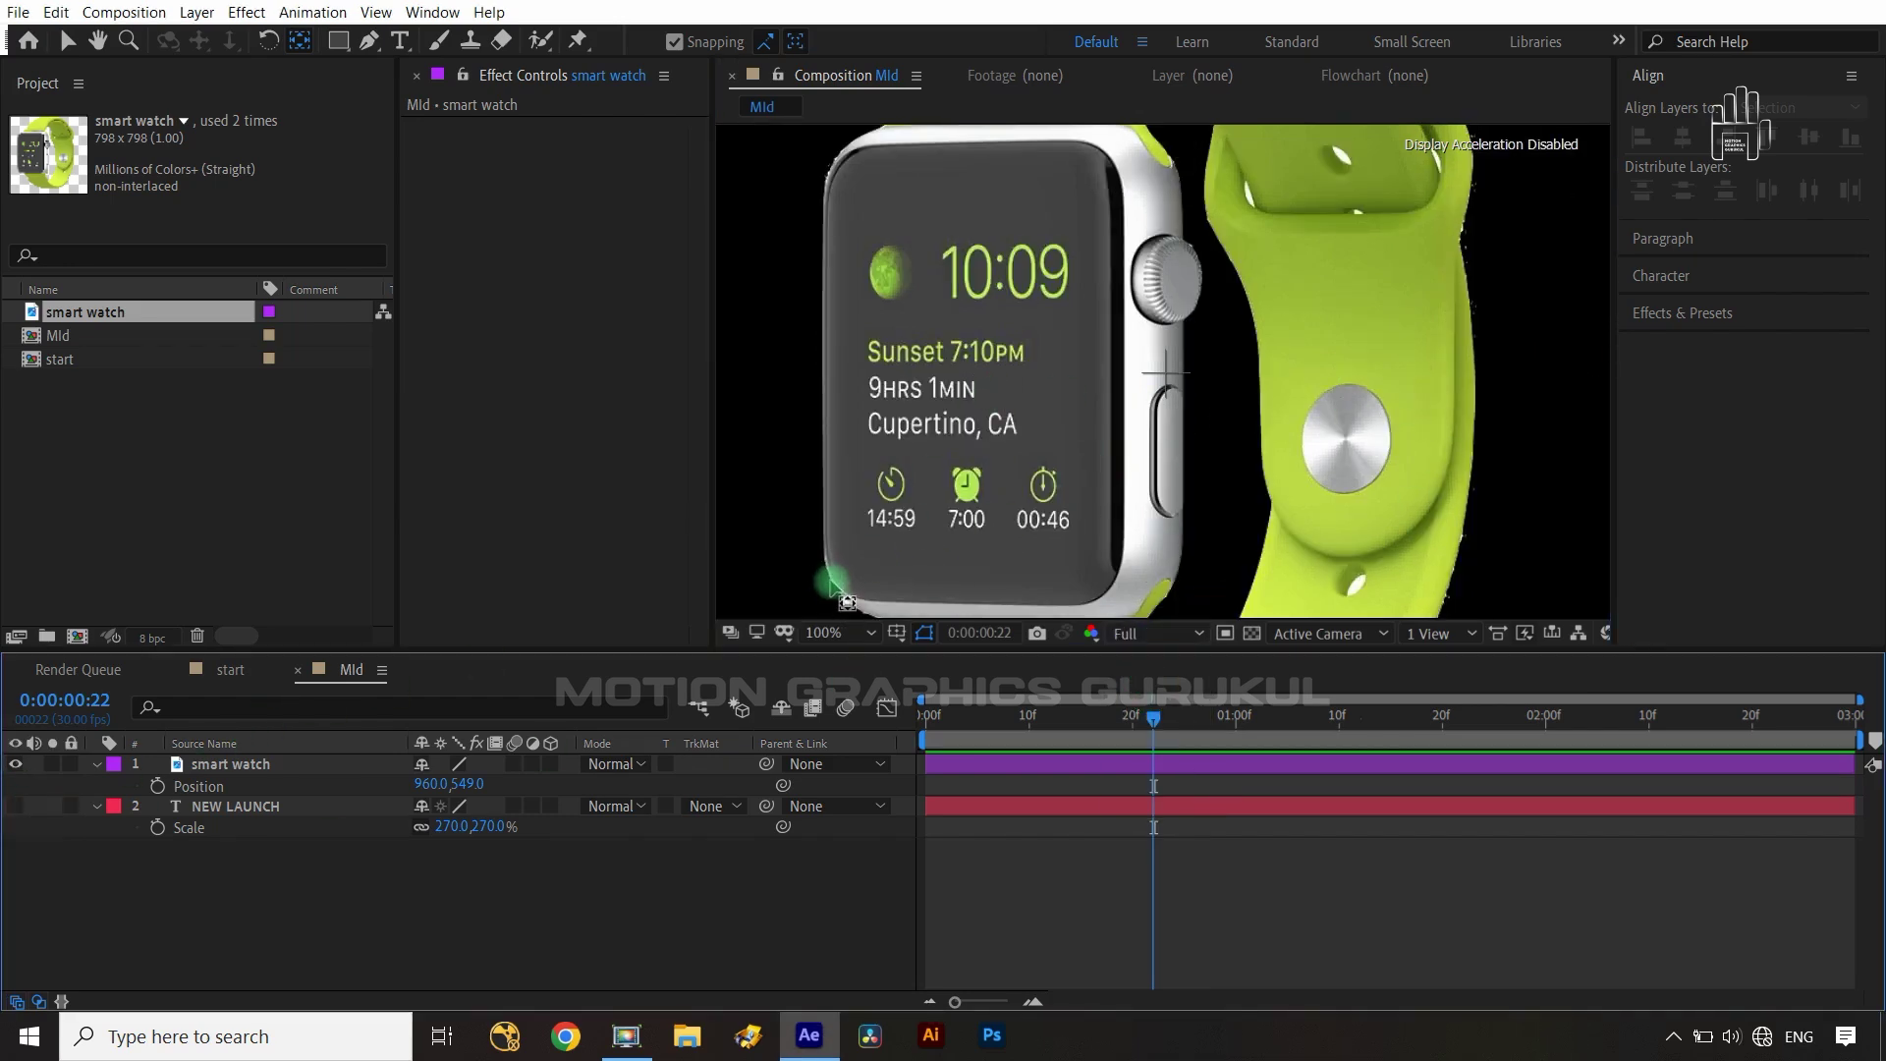
pyautogui.press('space')
pyautogui.moveTo(835, 589); pyautogui.dragTo(948, 519)
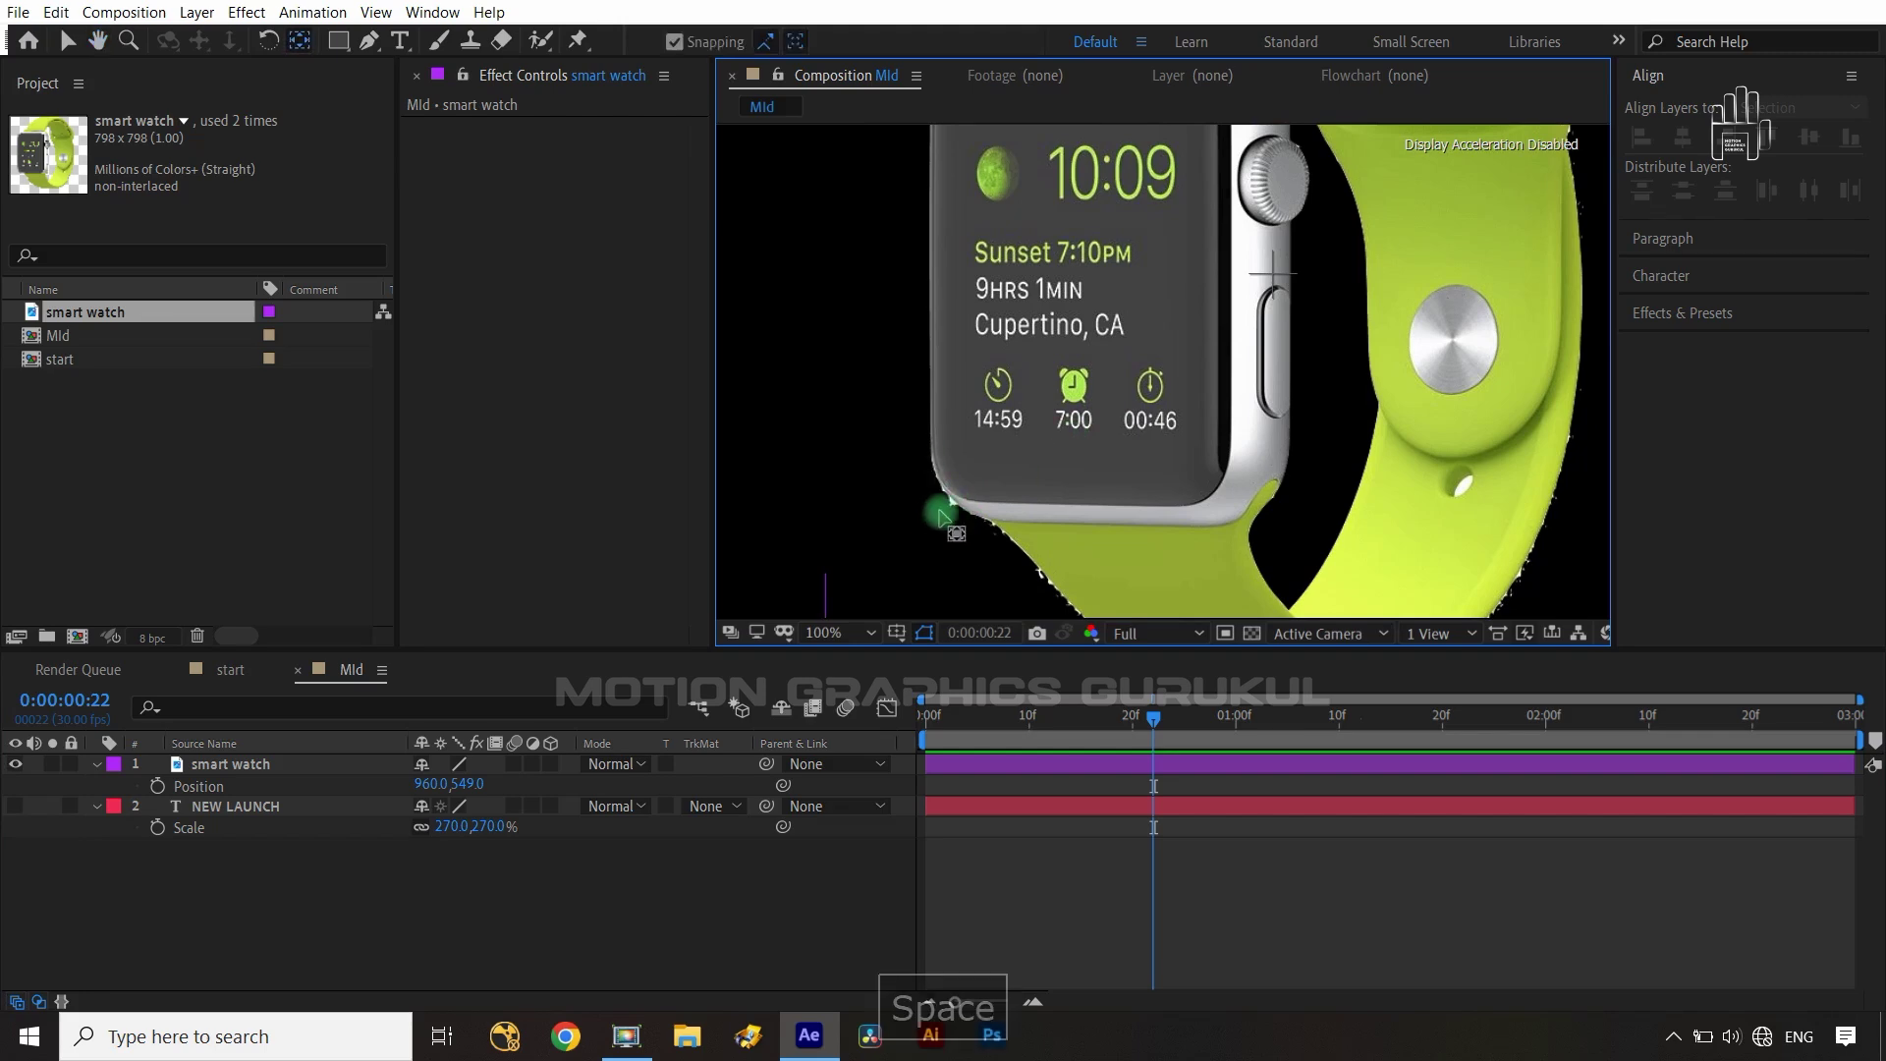
# - Apply the Simple Choker effect to the smart watch layer with Choke Matte set to 9
pyautogui.click(260, 763)
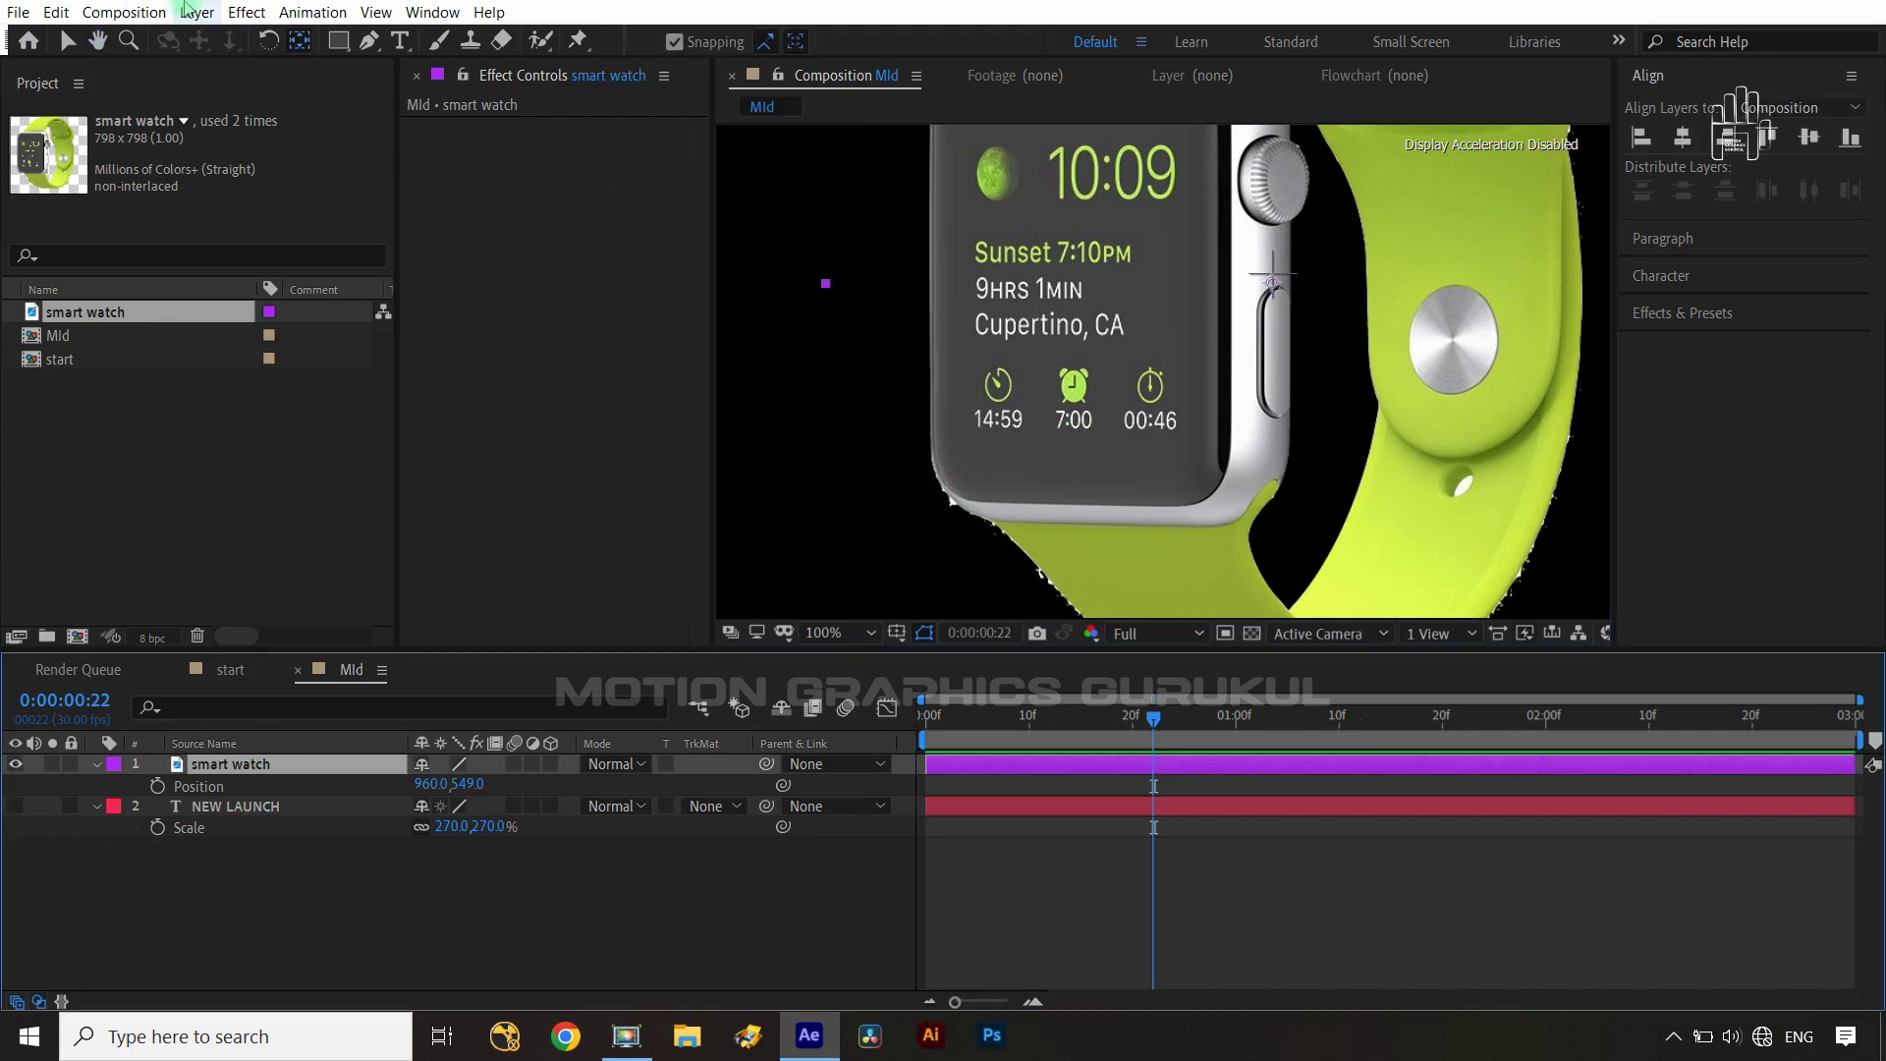
pyautogui.click(261, 13)
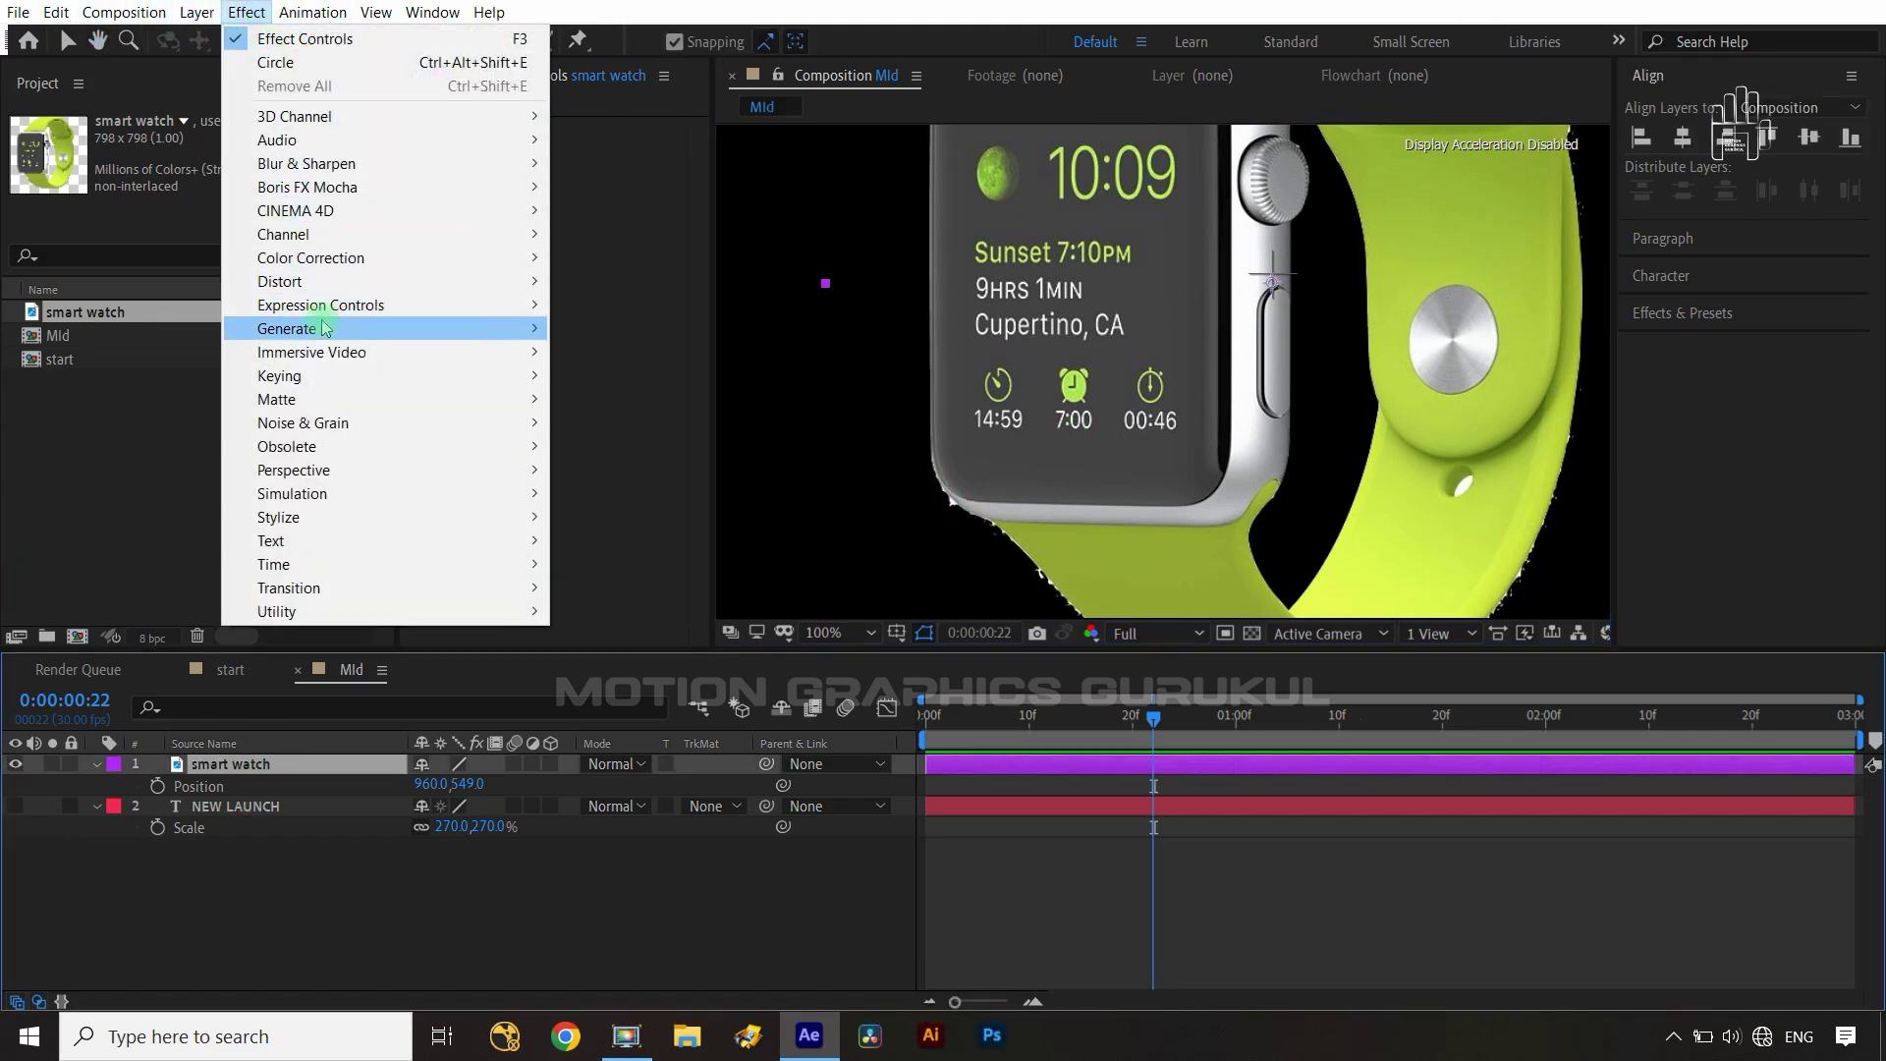
pyautogui.click(320, 399)
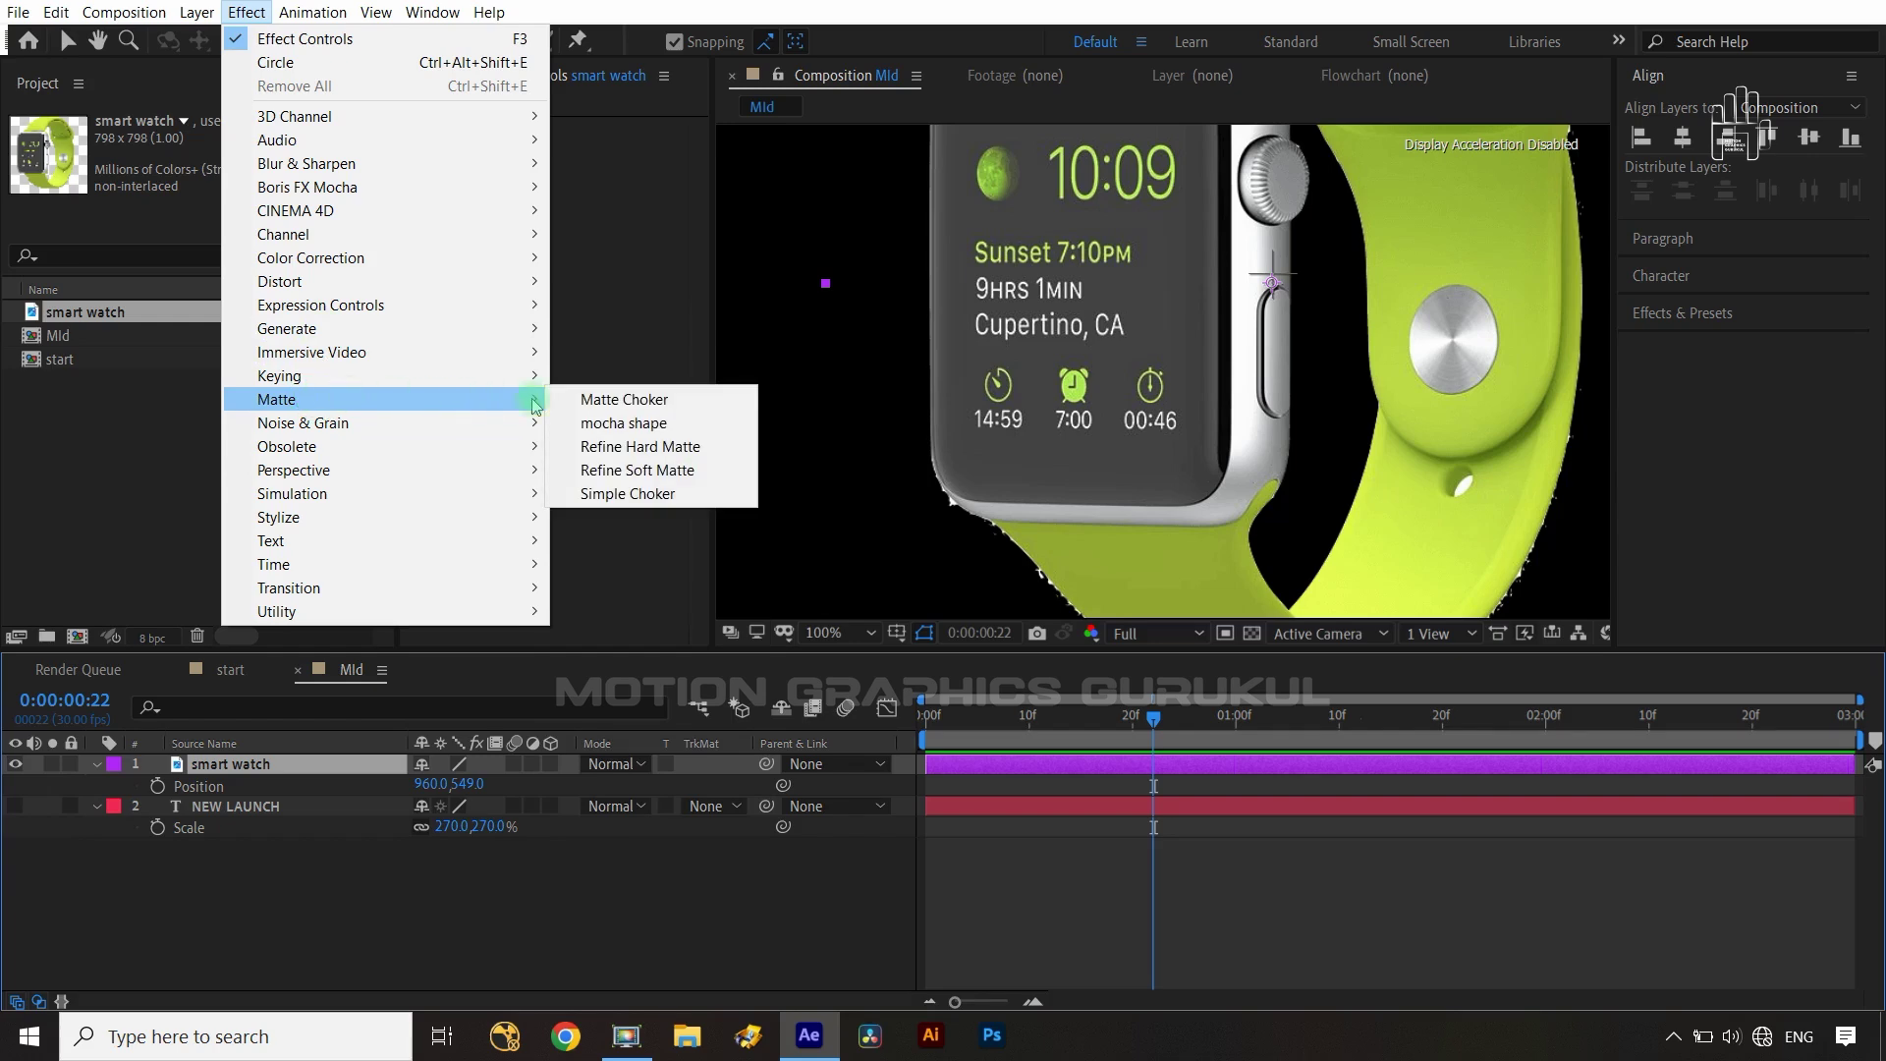
pyautogui.click(621, 494)
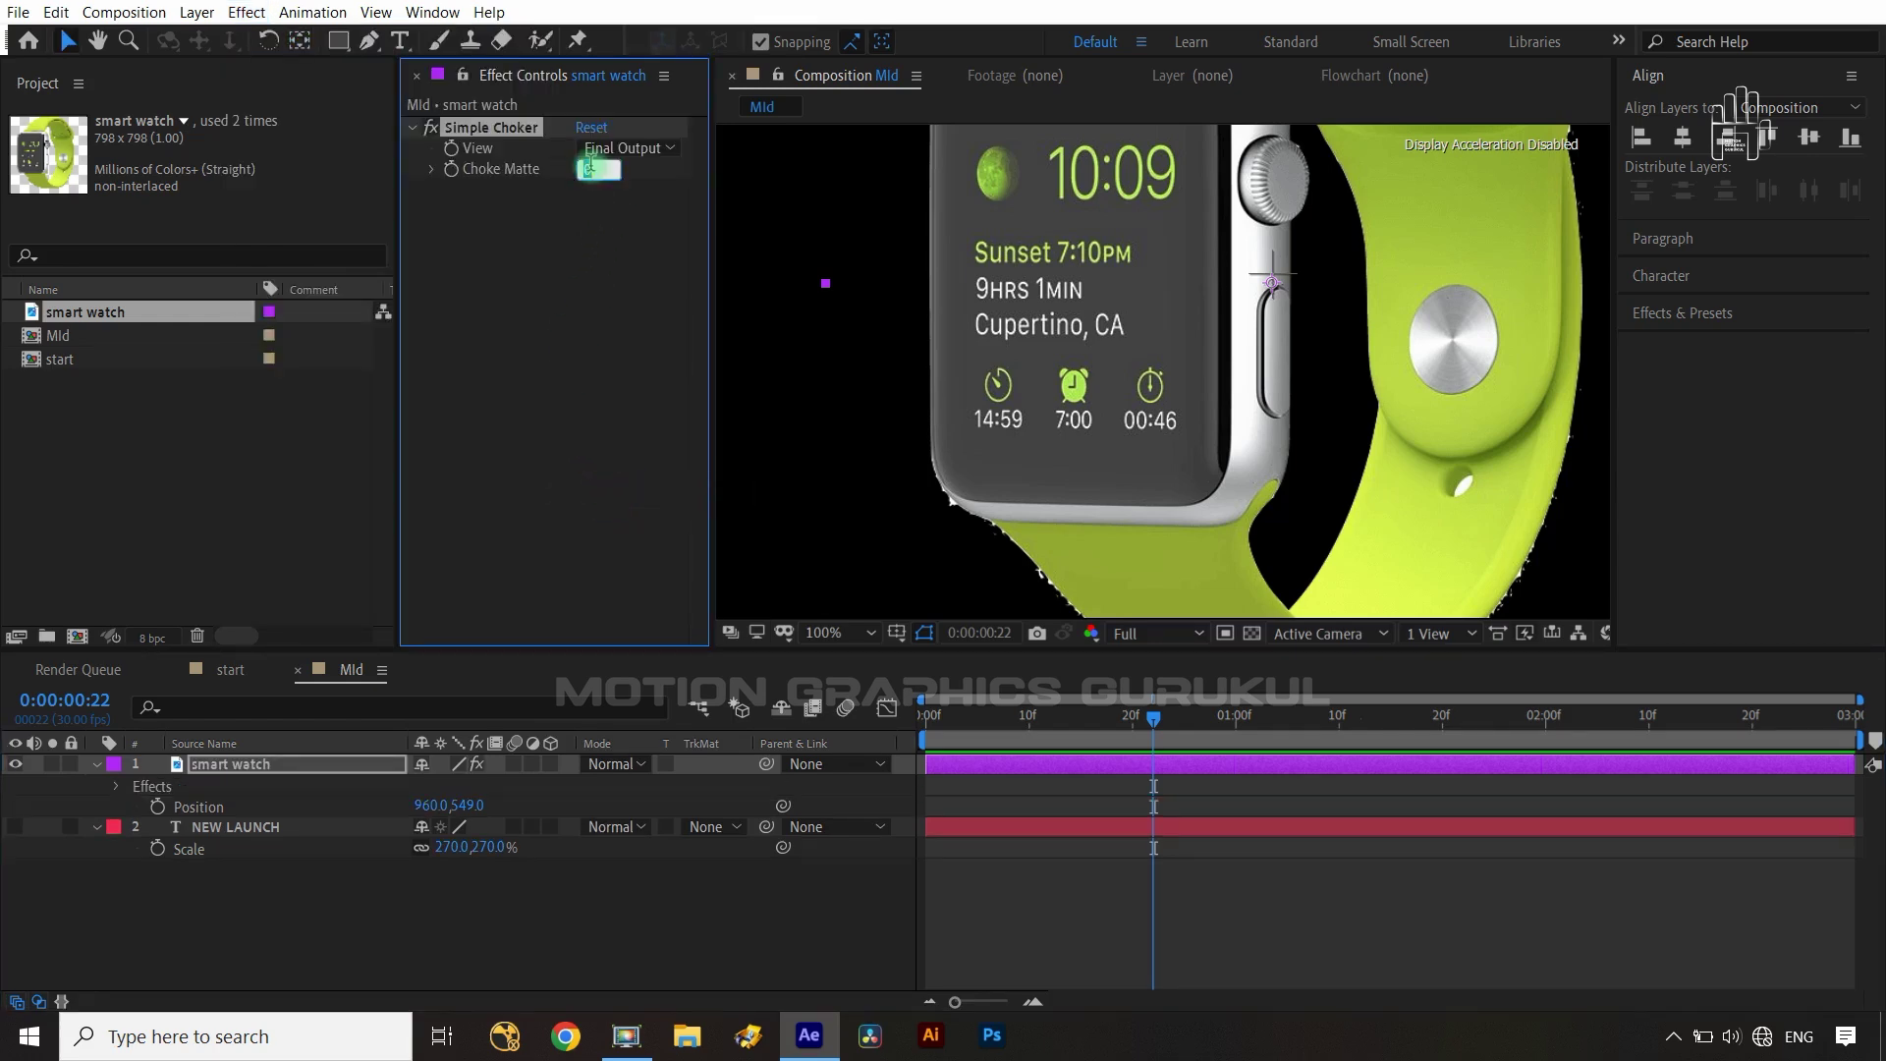
pyautogui.write('9')
pyautogui.click(585, 286)
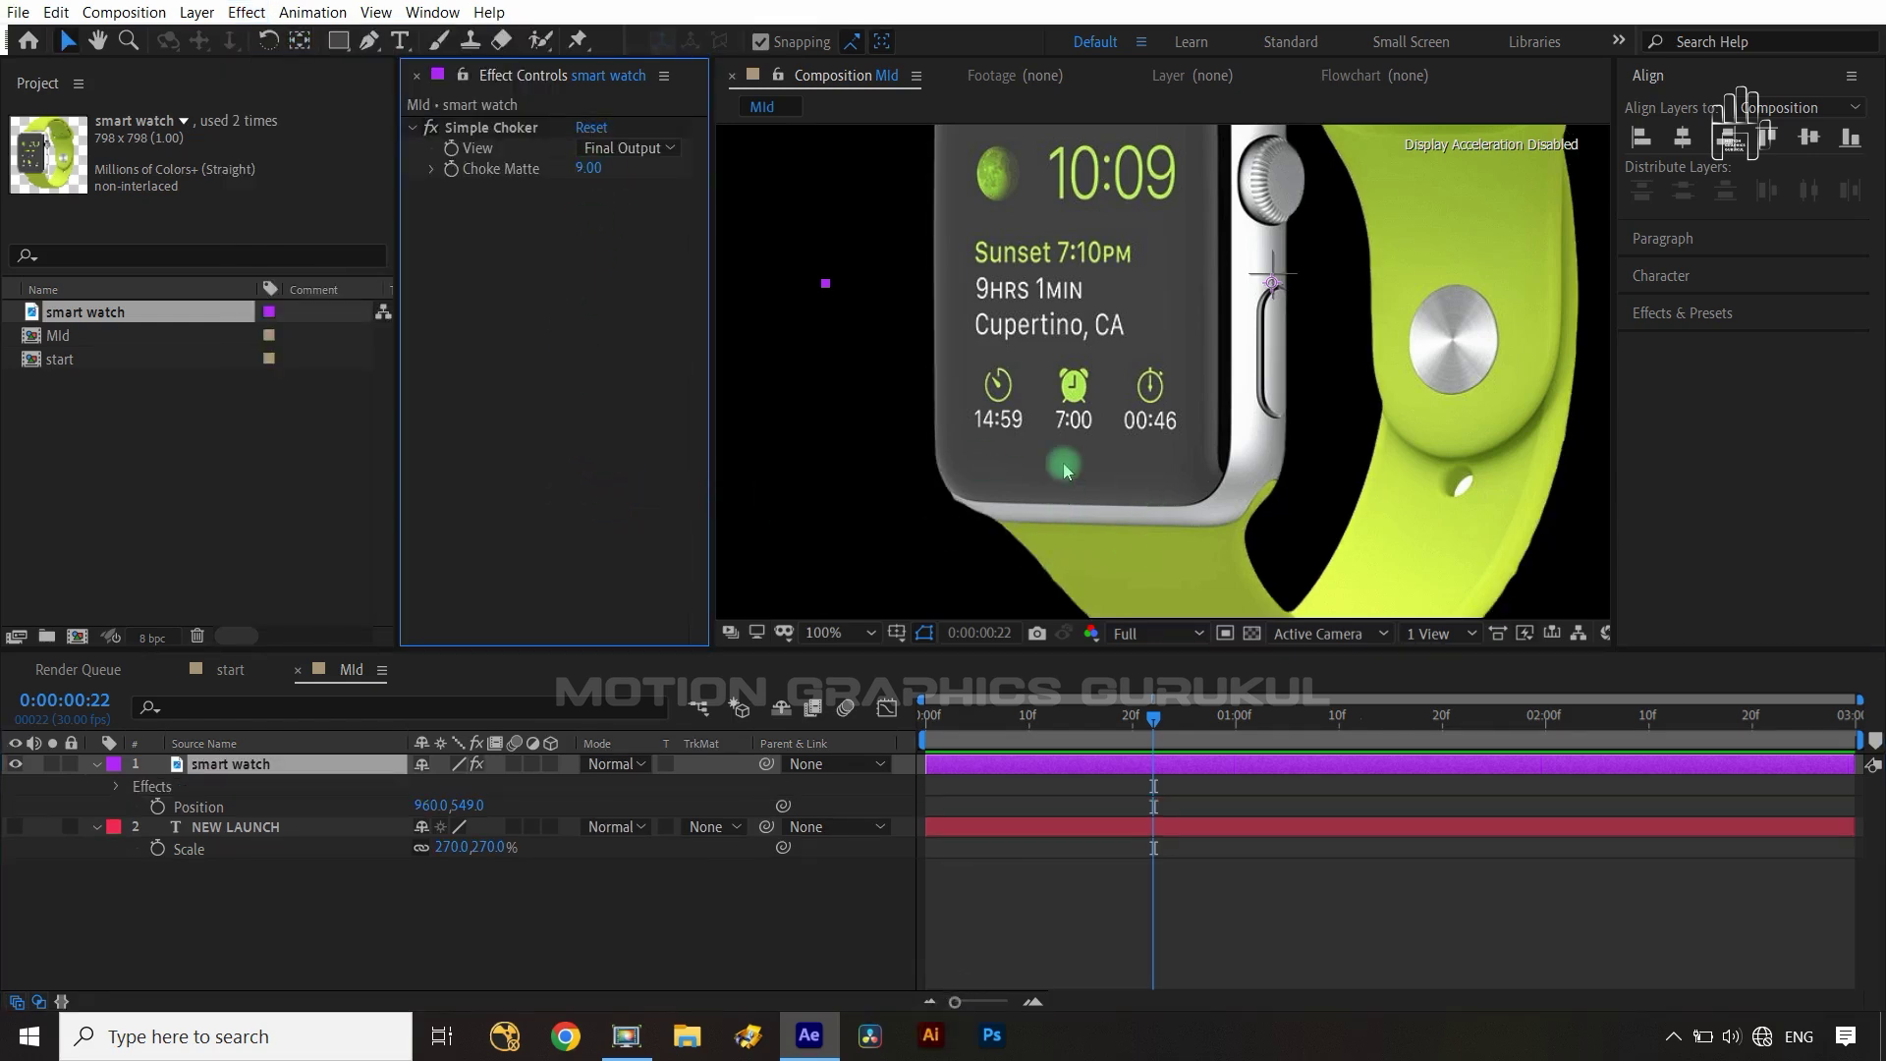
# - Turn off the title/action safe guides, show the NEW LAUNCH layer again, and save the project
pyautogui.hotkey('shift', '/')
pyautogui.click(116, 778)
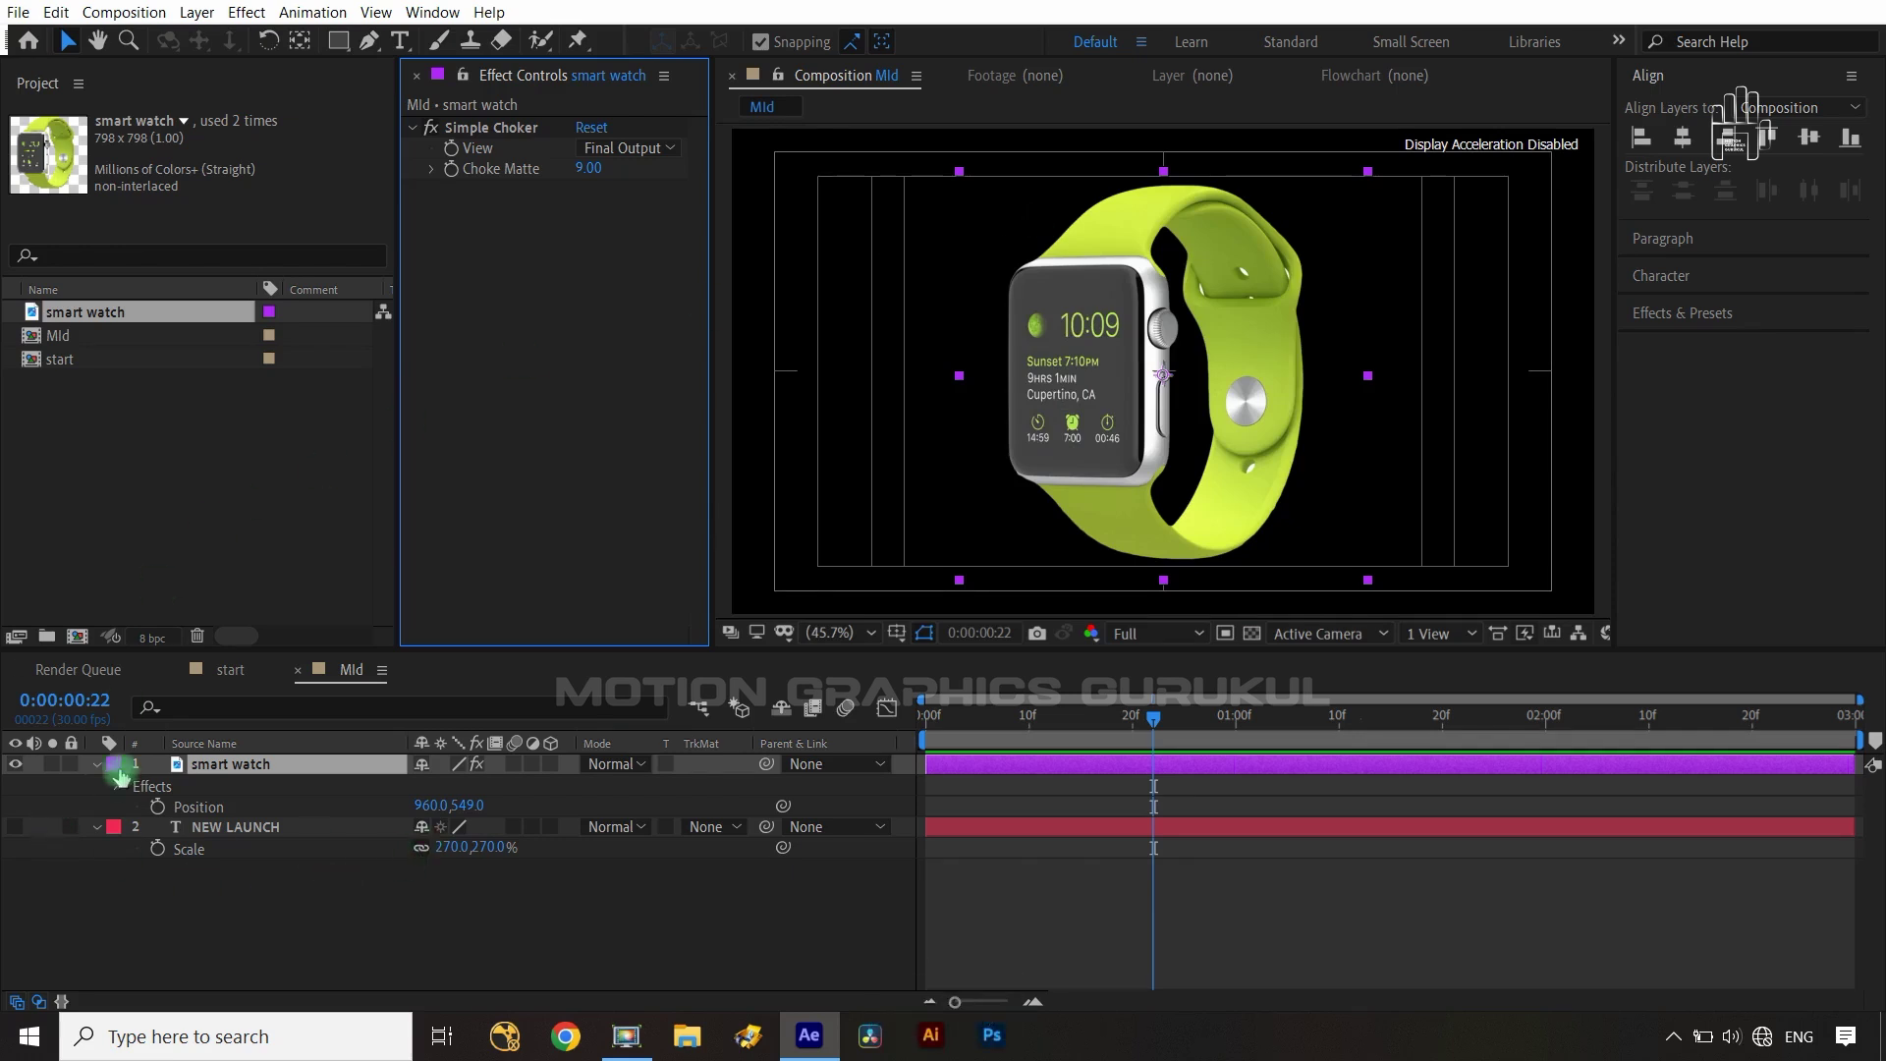
pyautogui.click(896, 634)
pyautogui.click(972, 660)
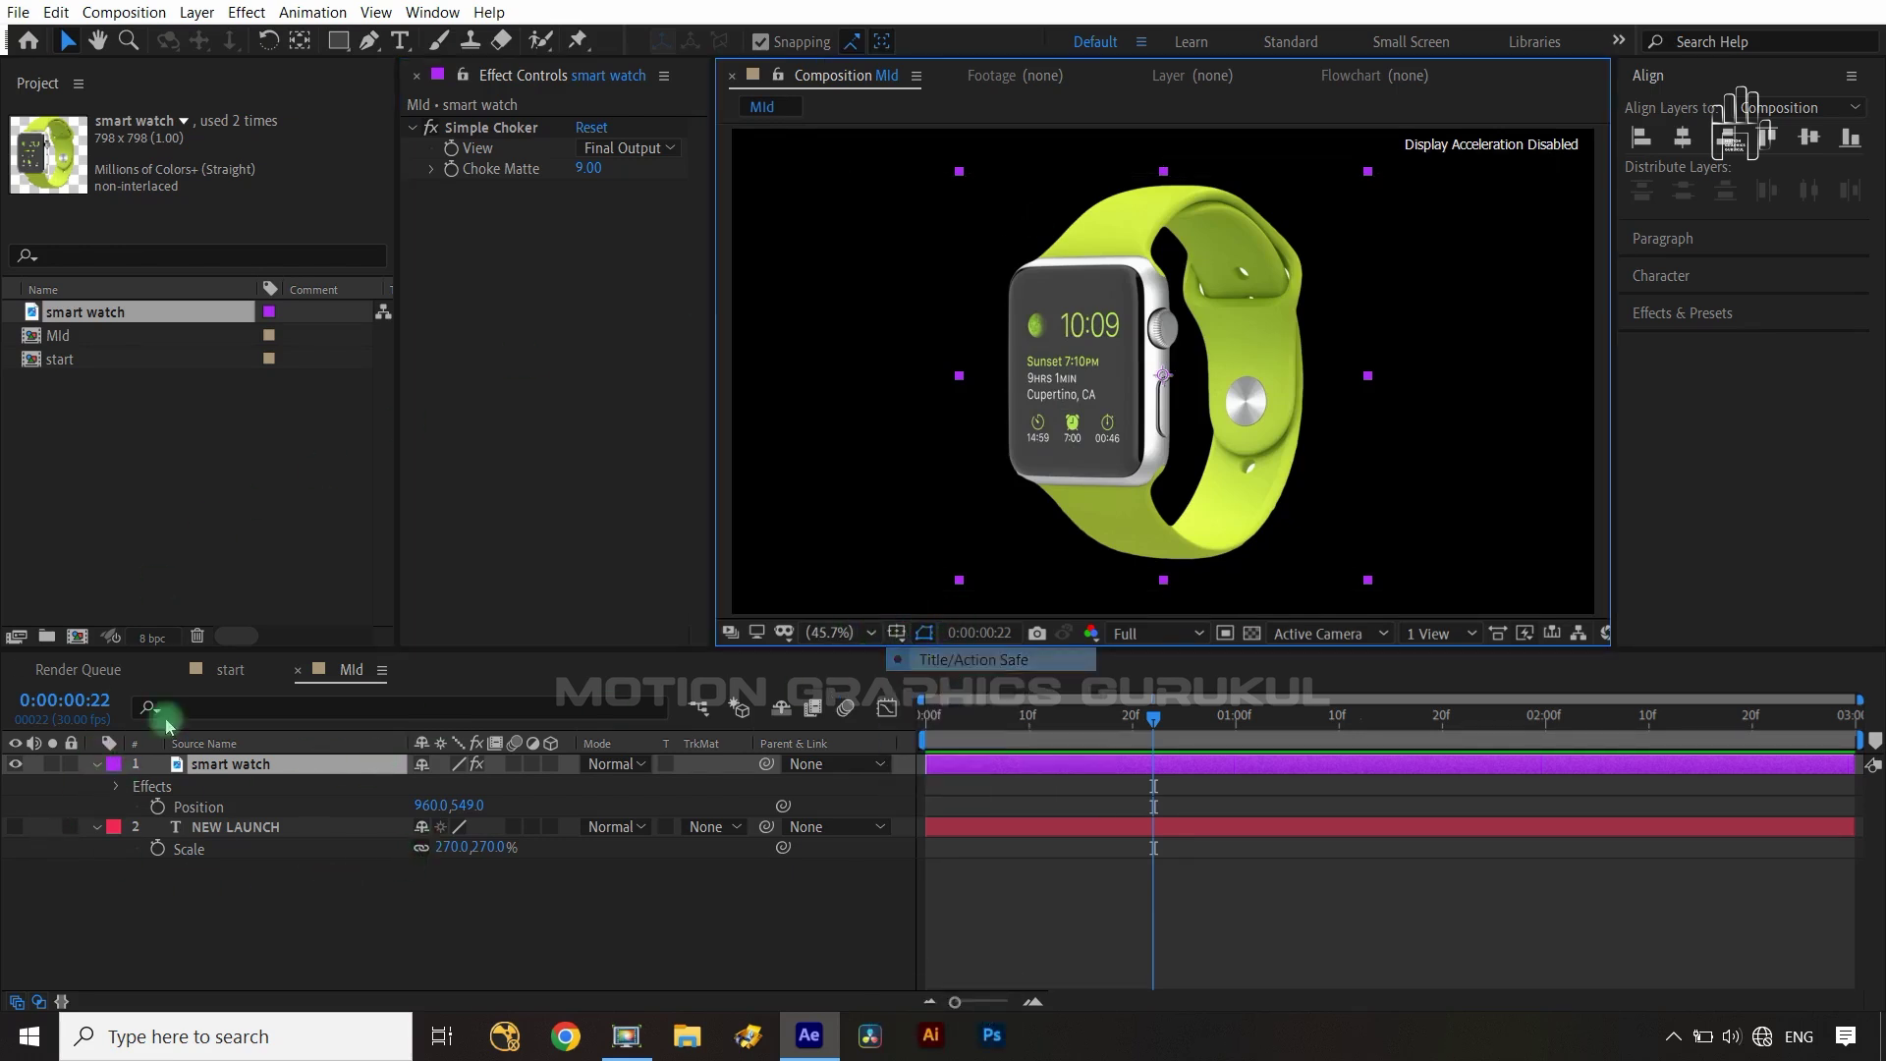
pyautogui.click(12, 828)
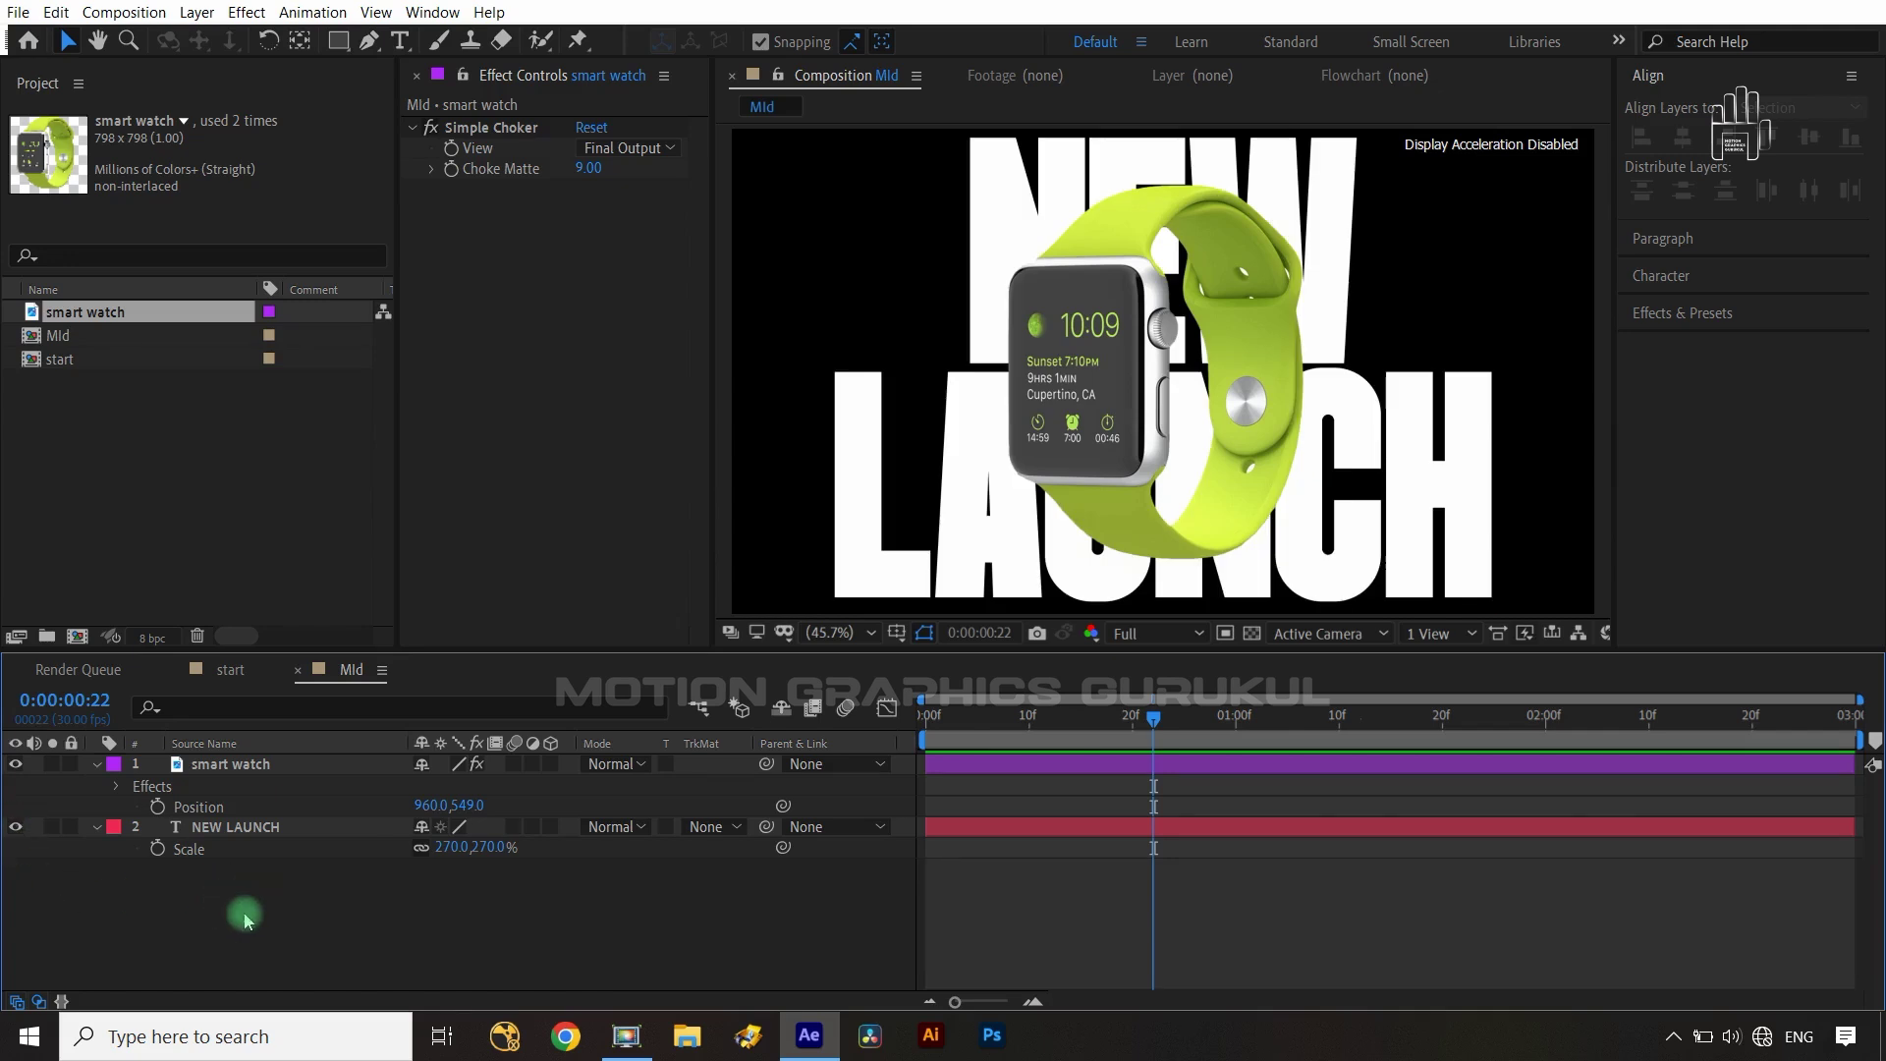
pyautogui.hotkey('ctrl', 's')
pyautogui.click(95, 771)
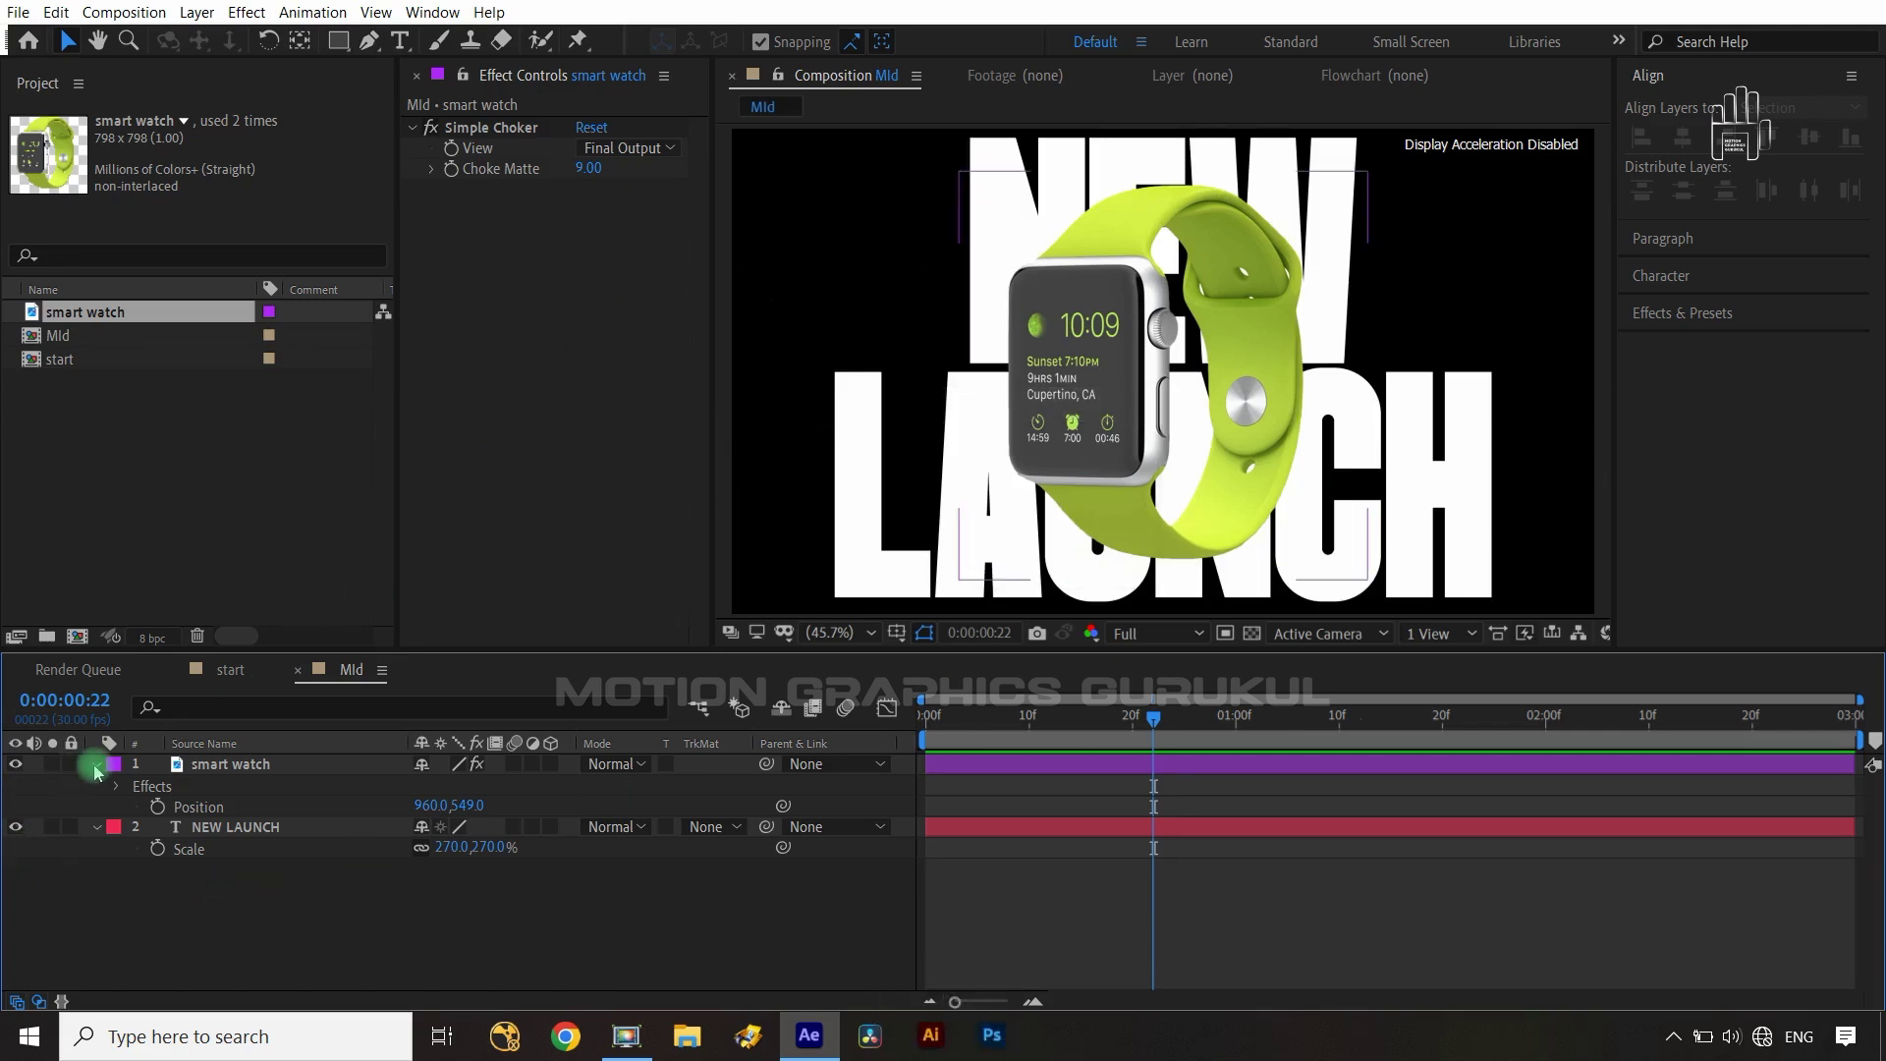
# - Add a Rotation keyframe of -40° to the smart watch layer at the start of the composition
pyautogui.click(246, 768)
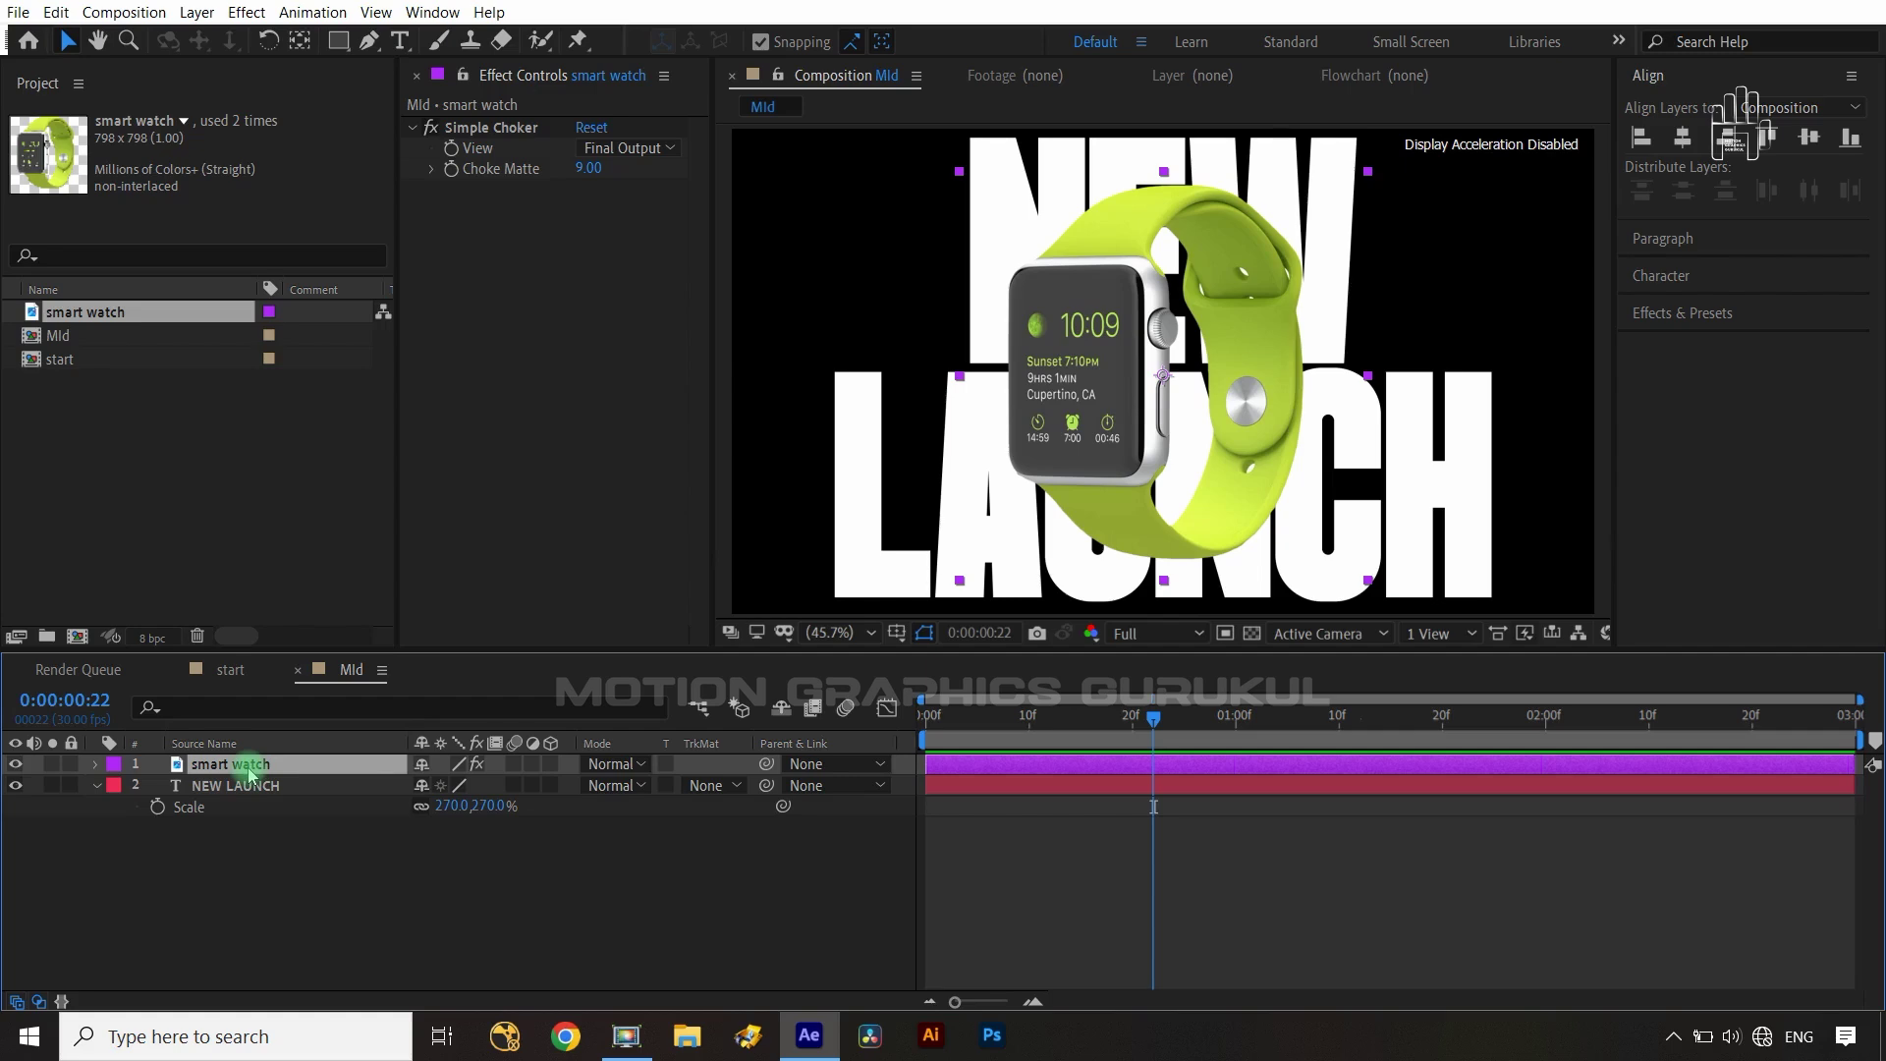
pyautogui.press('r')
pyautogui.press('Home')
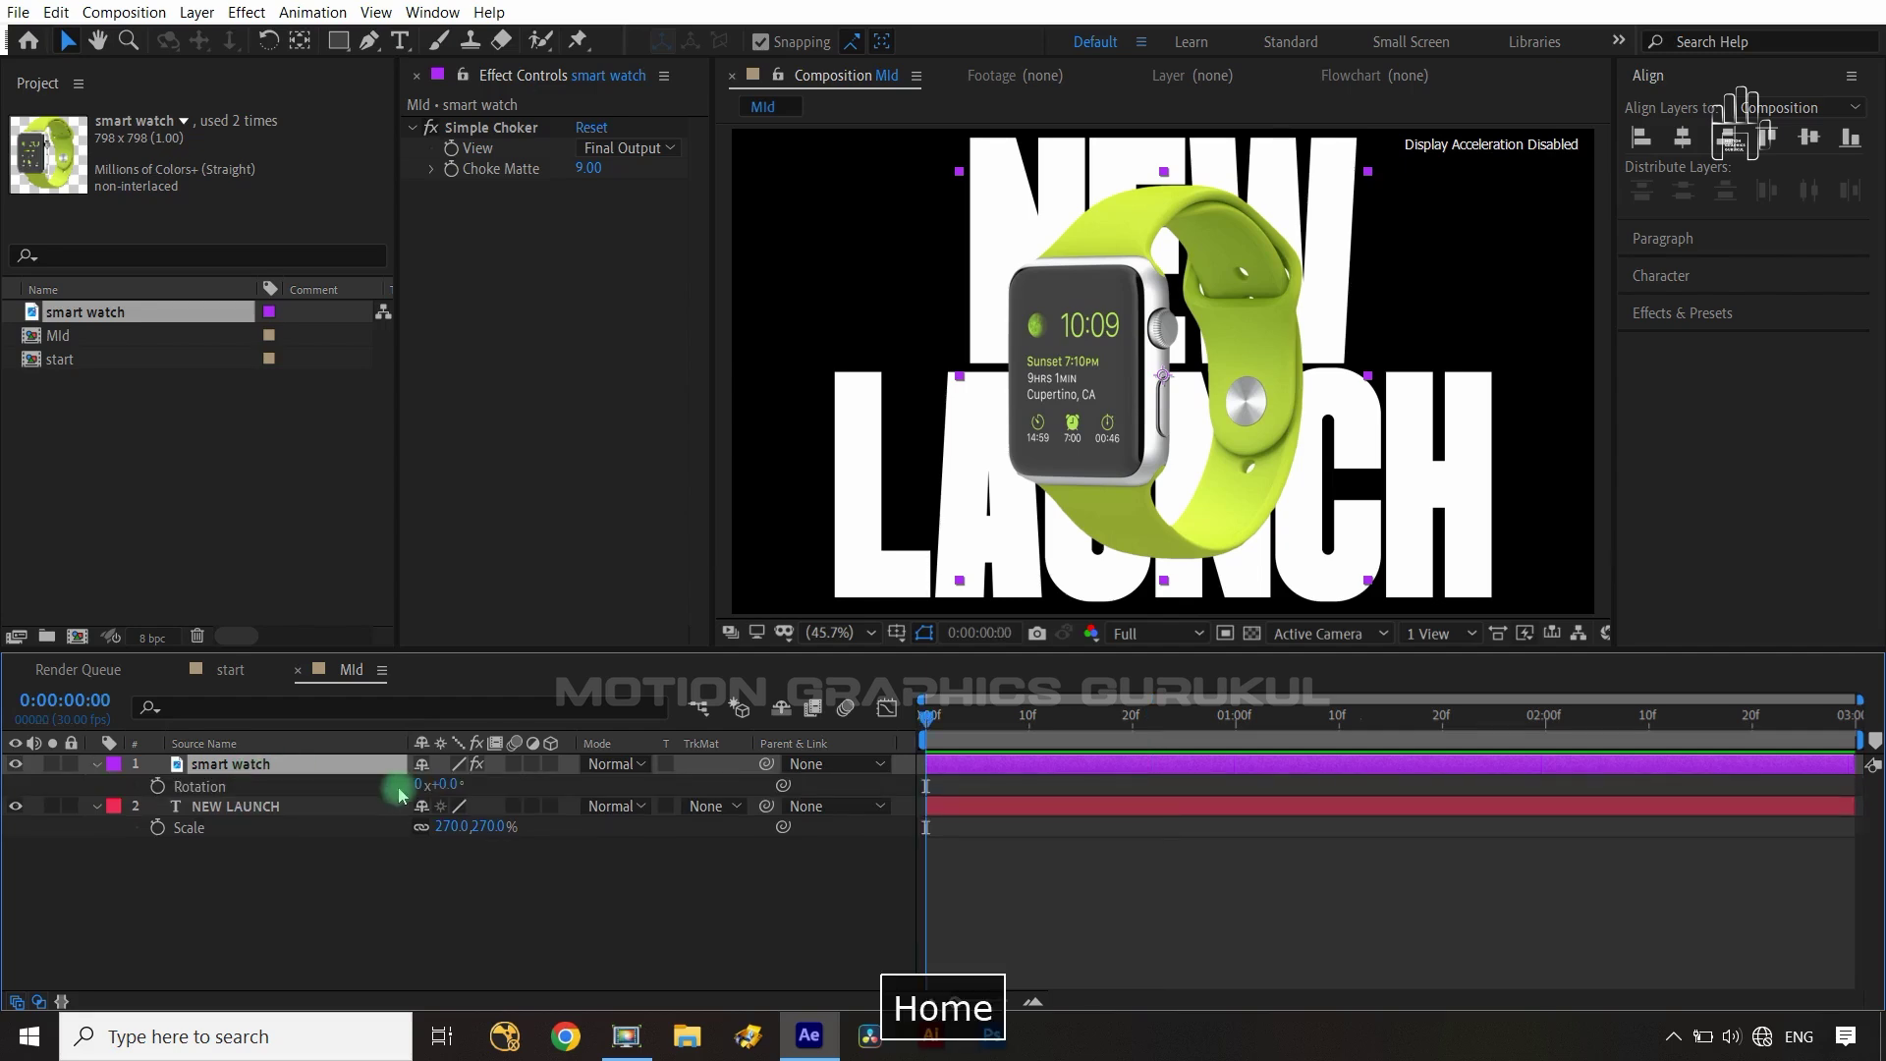
pyautogui.click(158, 786)
pyautogui.click(442, 785)
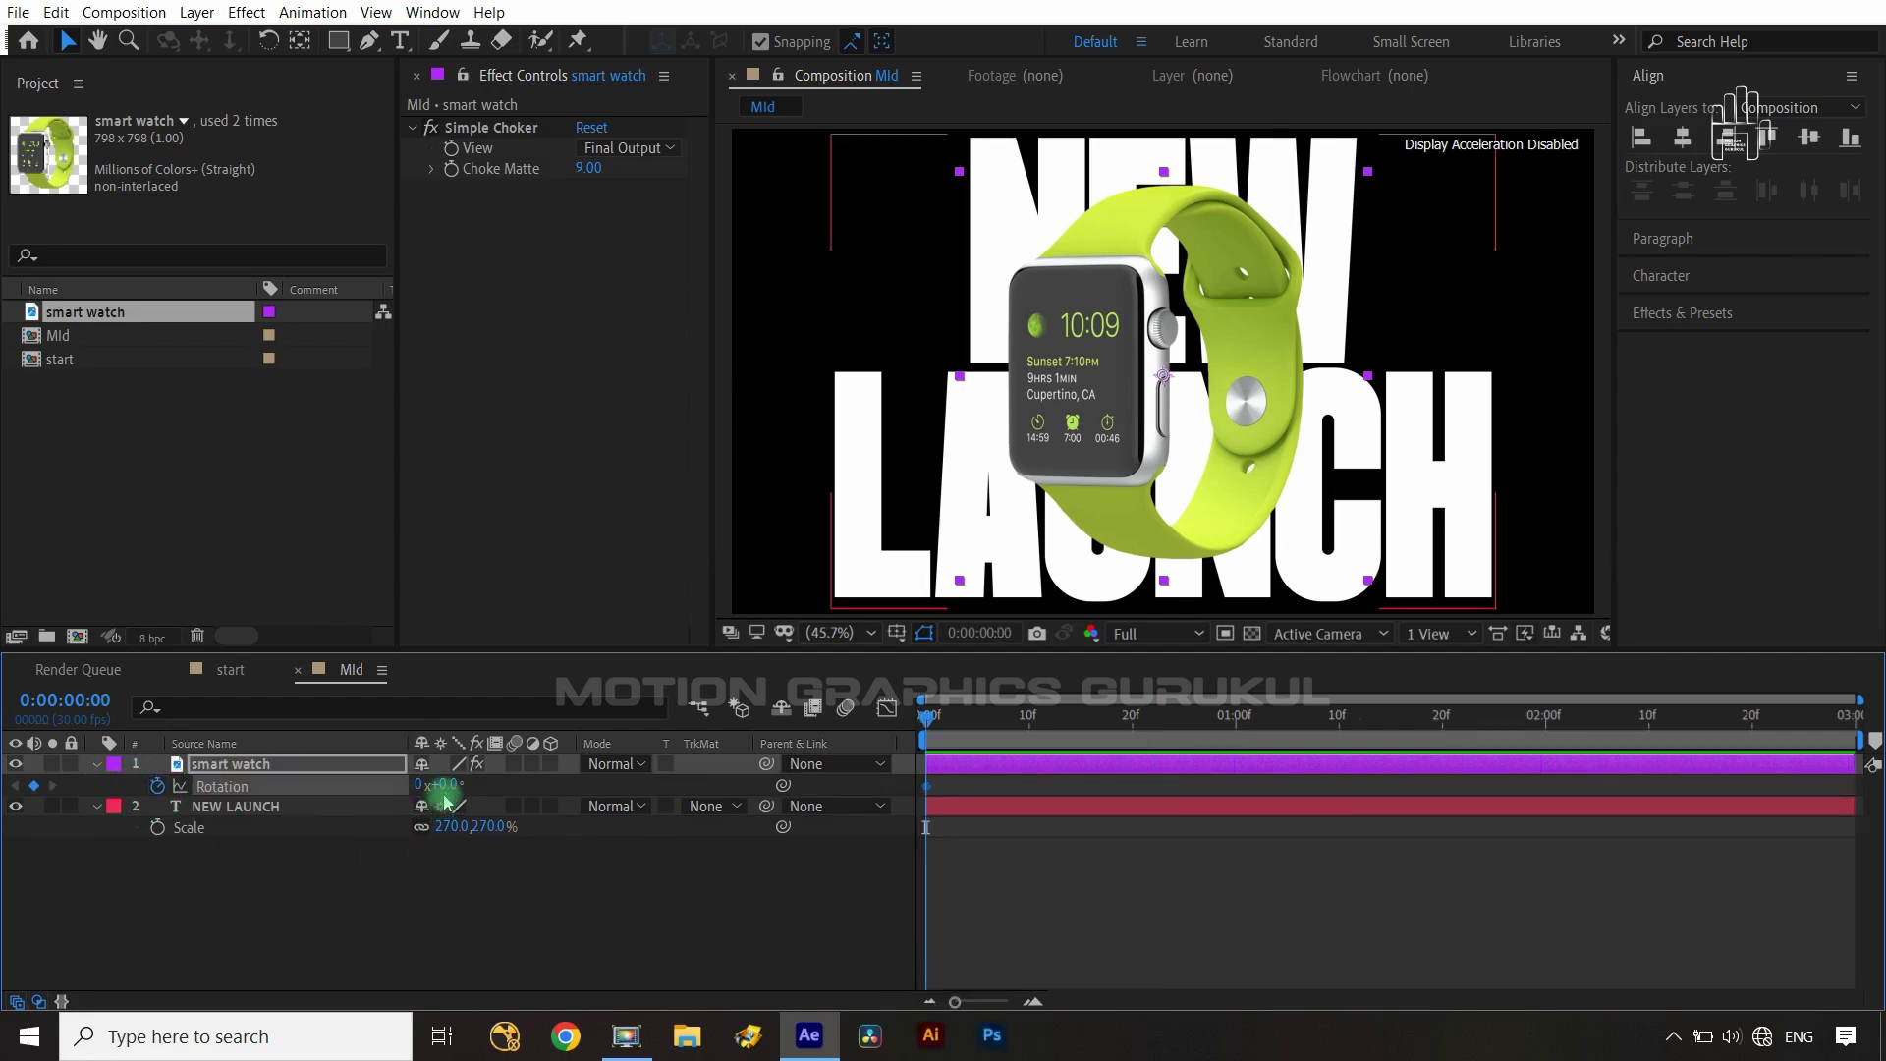
pyautogui.write('-40')
pyautogui.click(494, 905)
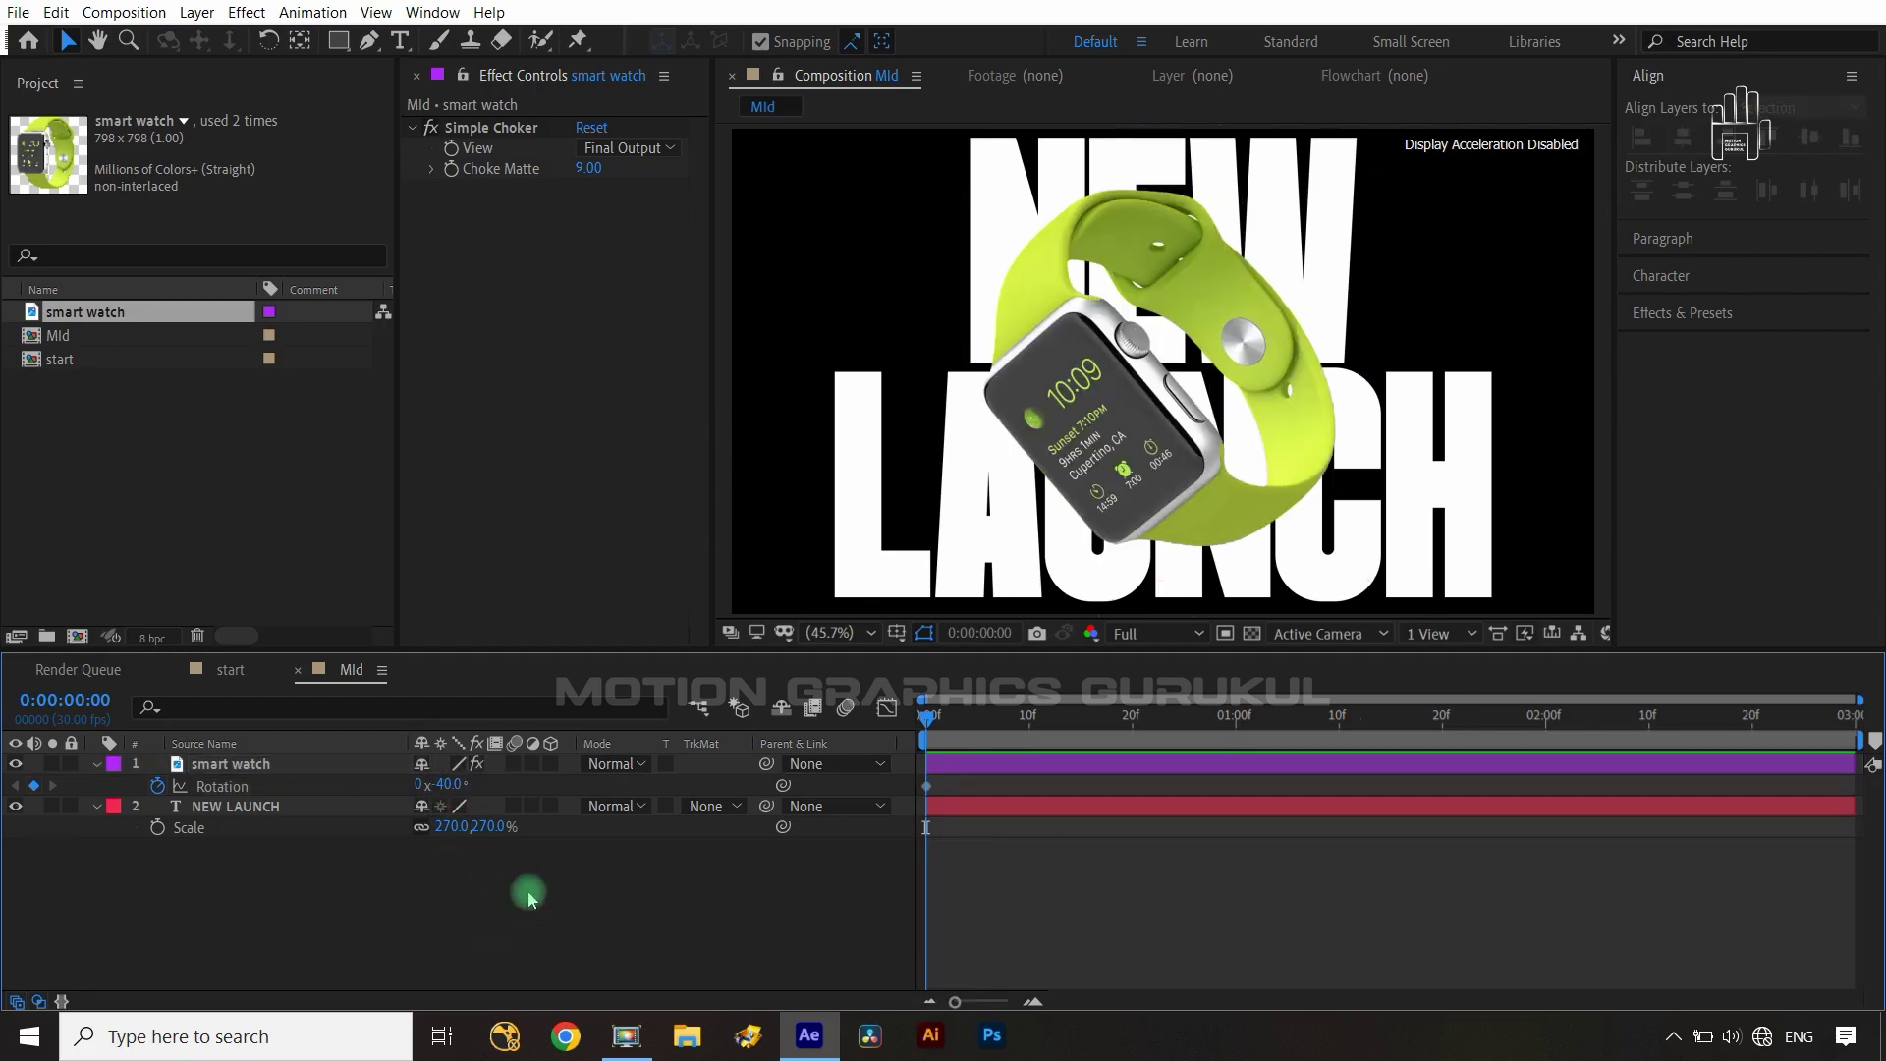
# - Add a second smart watch Rotation keyframe of 0° at 0:00:01:00
pyautogui.moveTo(933, 720); pyautogui.dragTo(1244, 771)
pyautogui.click(515, 776)
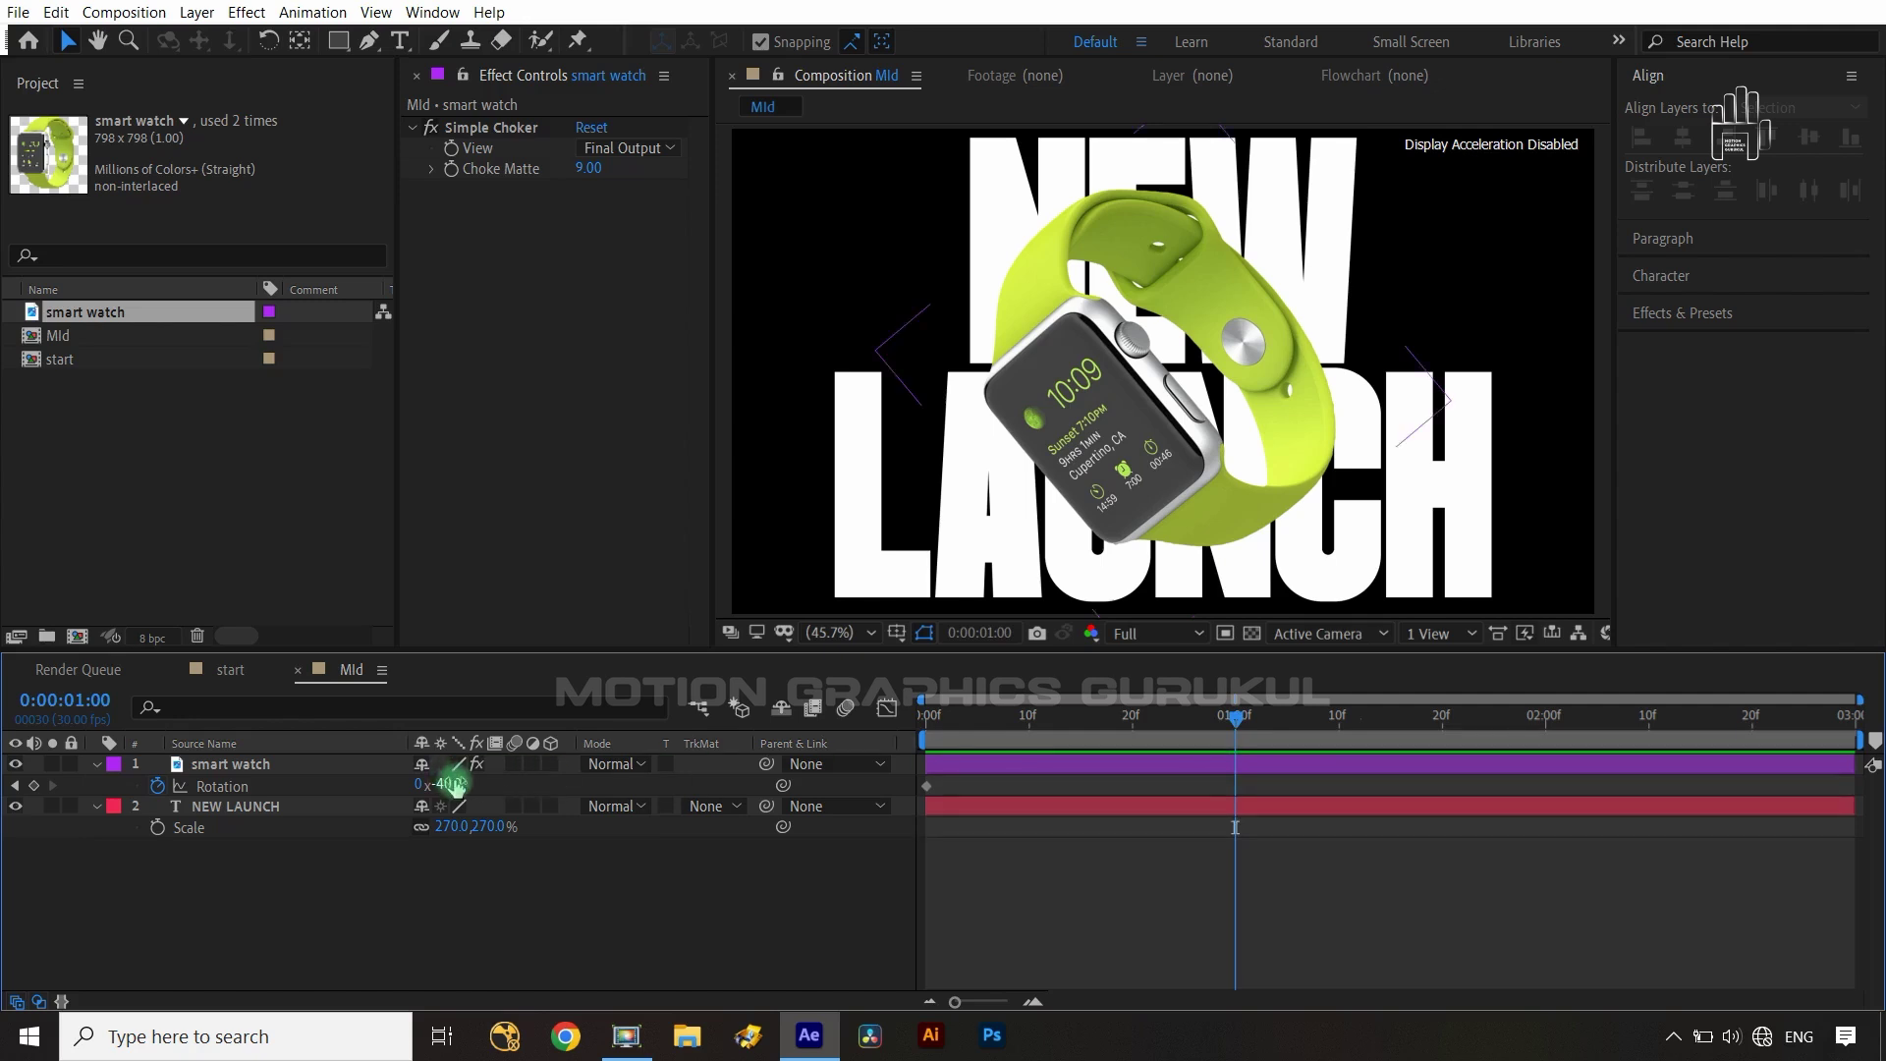
pyautogui.write('0')
pyautogui.click(491, 889)
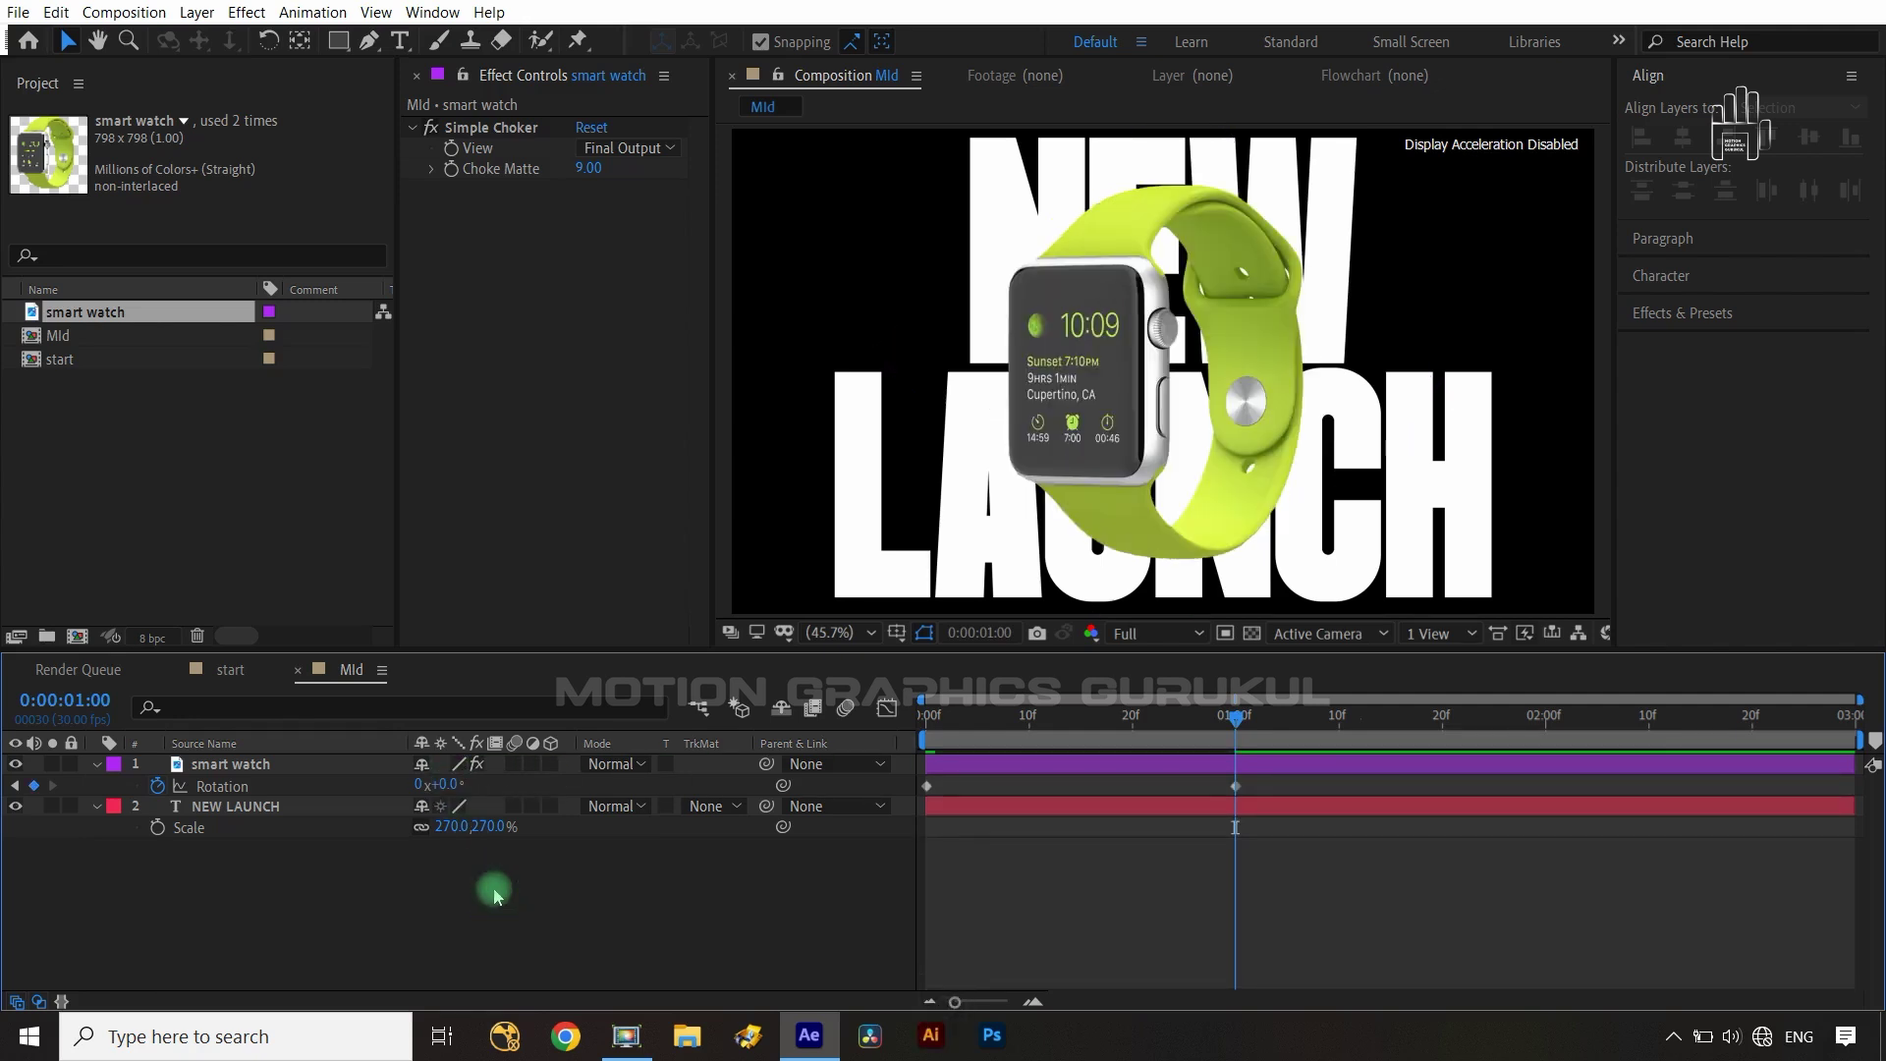
# - Reshape the smart watch Rotation value graph into a curve that starts steeply and eases into the keyframe at 0:00:01:00
pyautogui.moveTo(1271, 778); pyautogui.dragTo(918, 800)
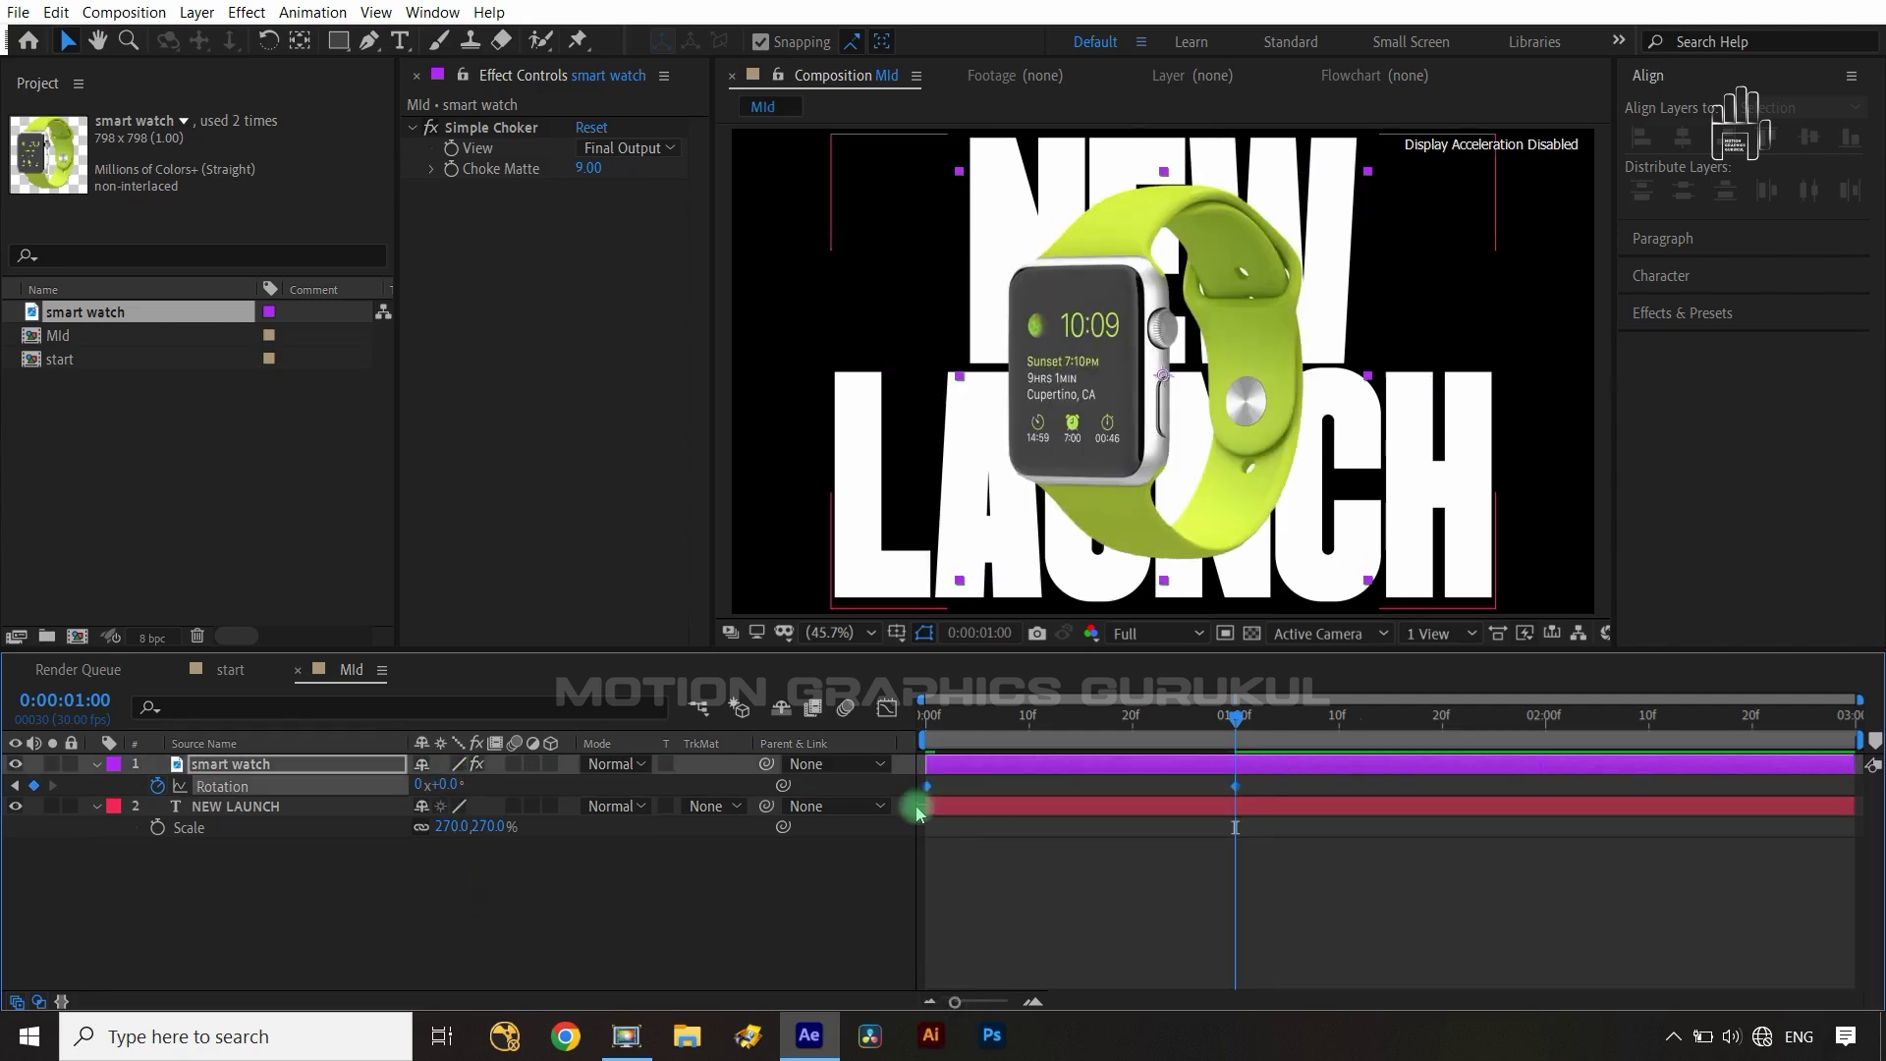
pyautogui.click(887, 709)
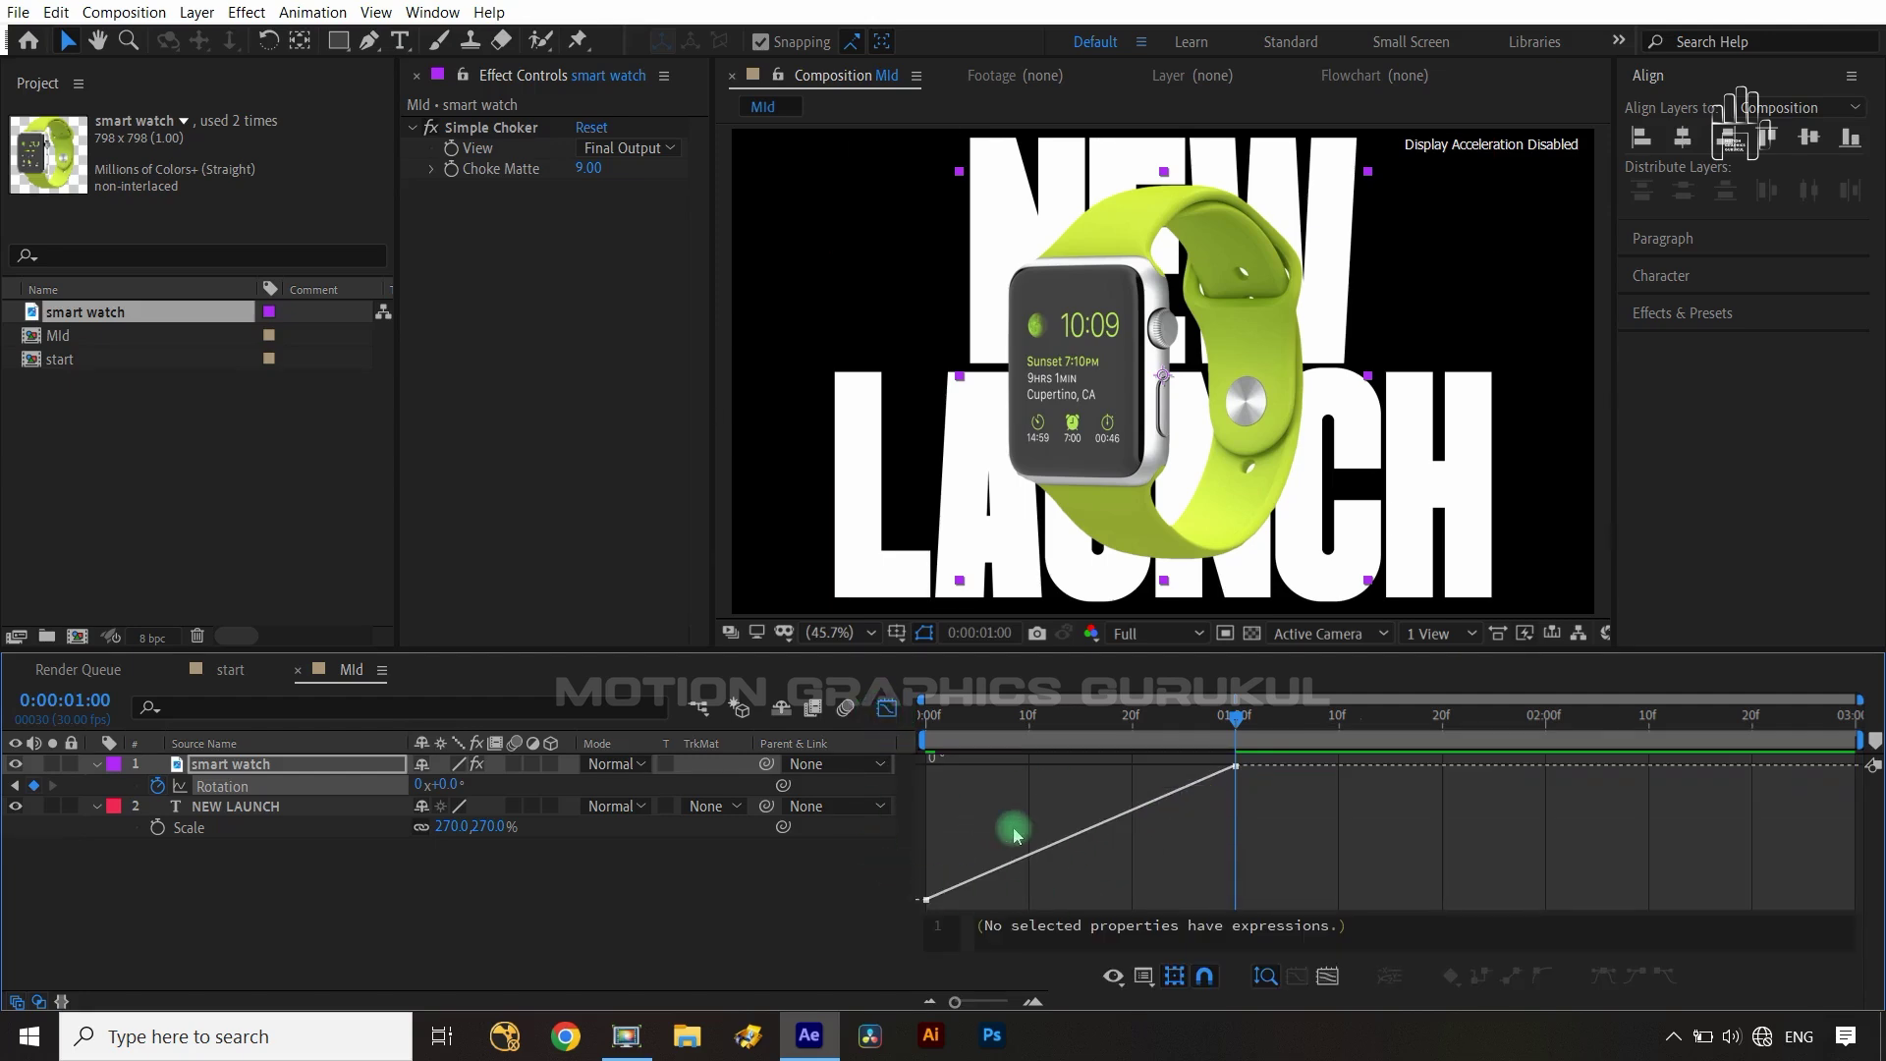
pyautogui.rightClick(1100, 884)
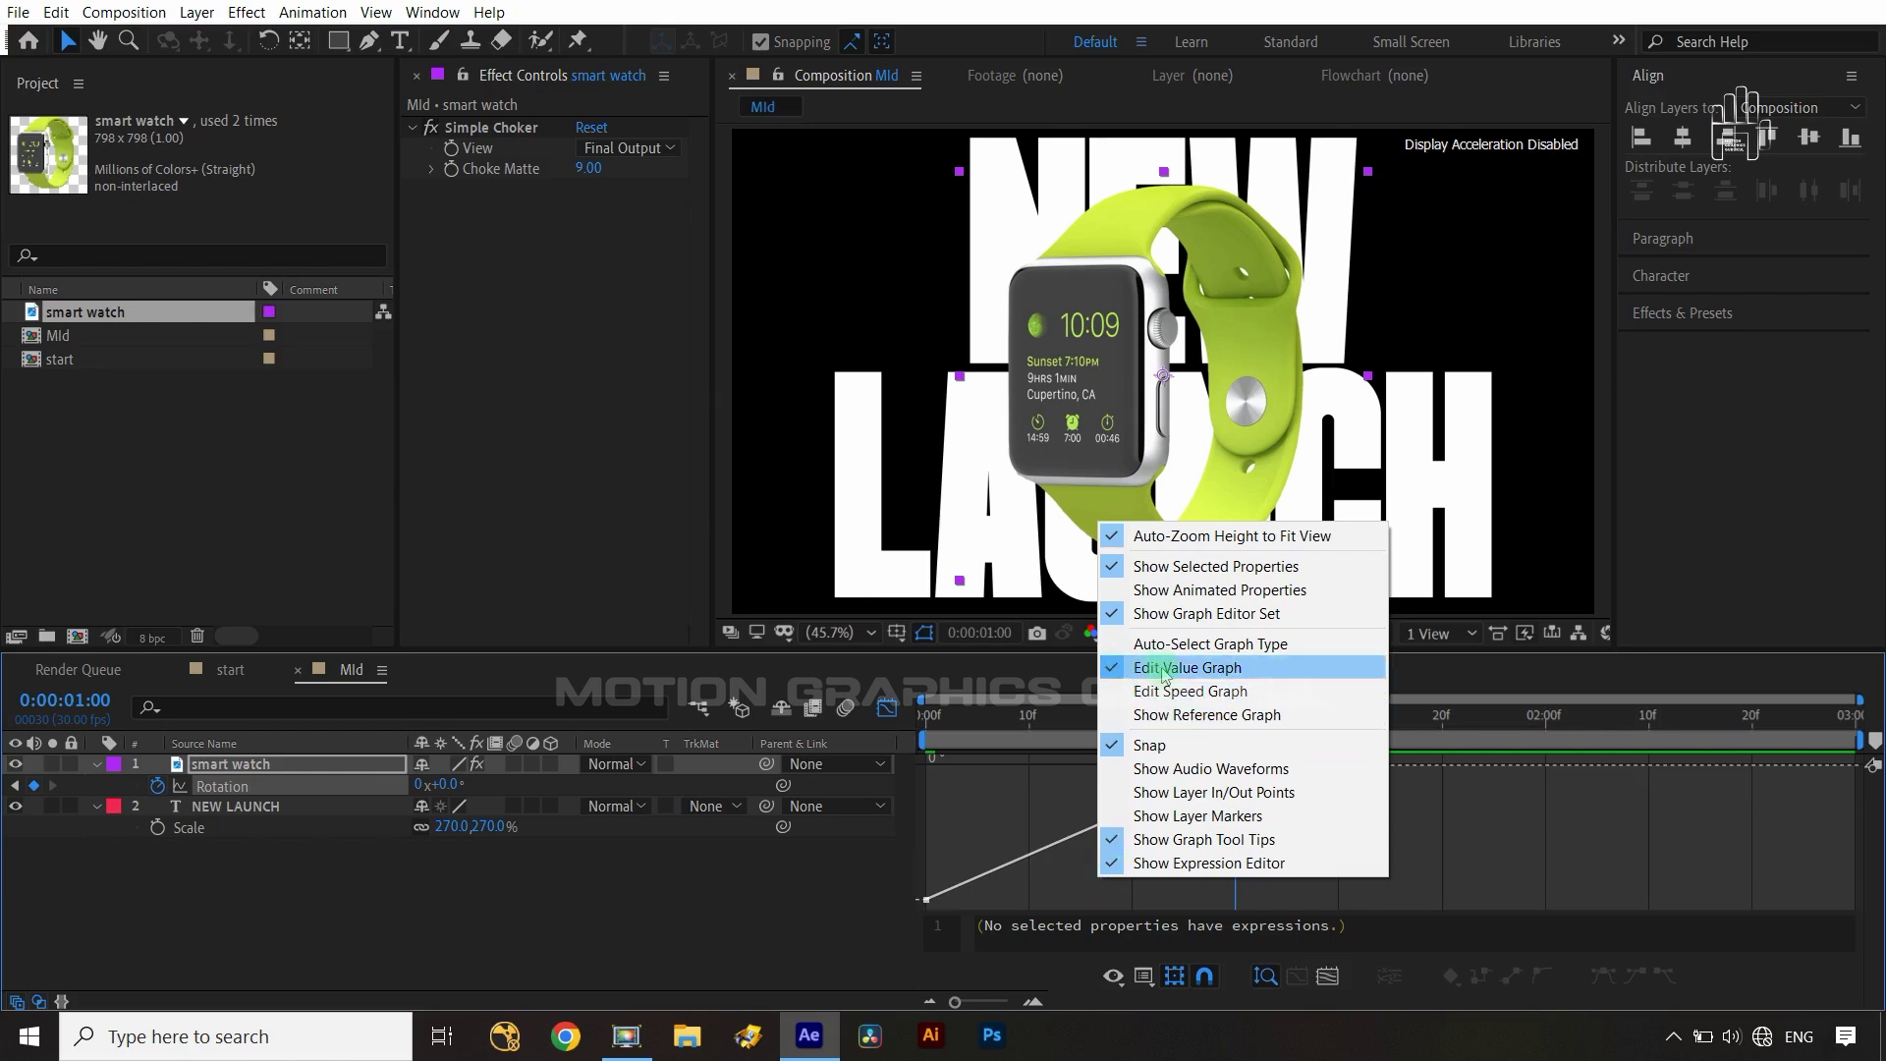
pyautogui.click(979, 828)
pyautogui.moveTo(979, 828); pyautogui.dragTo(867, 967)
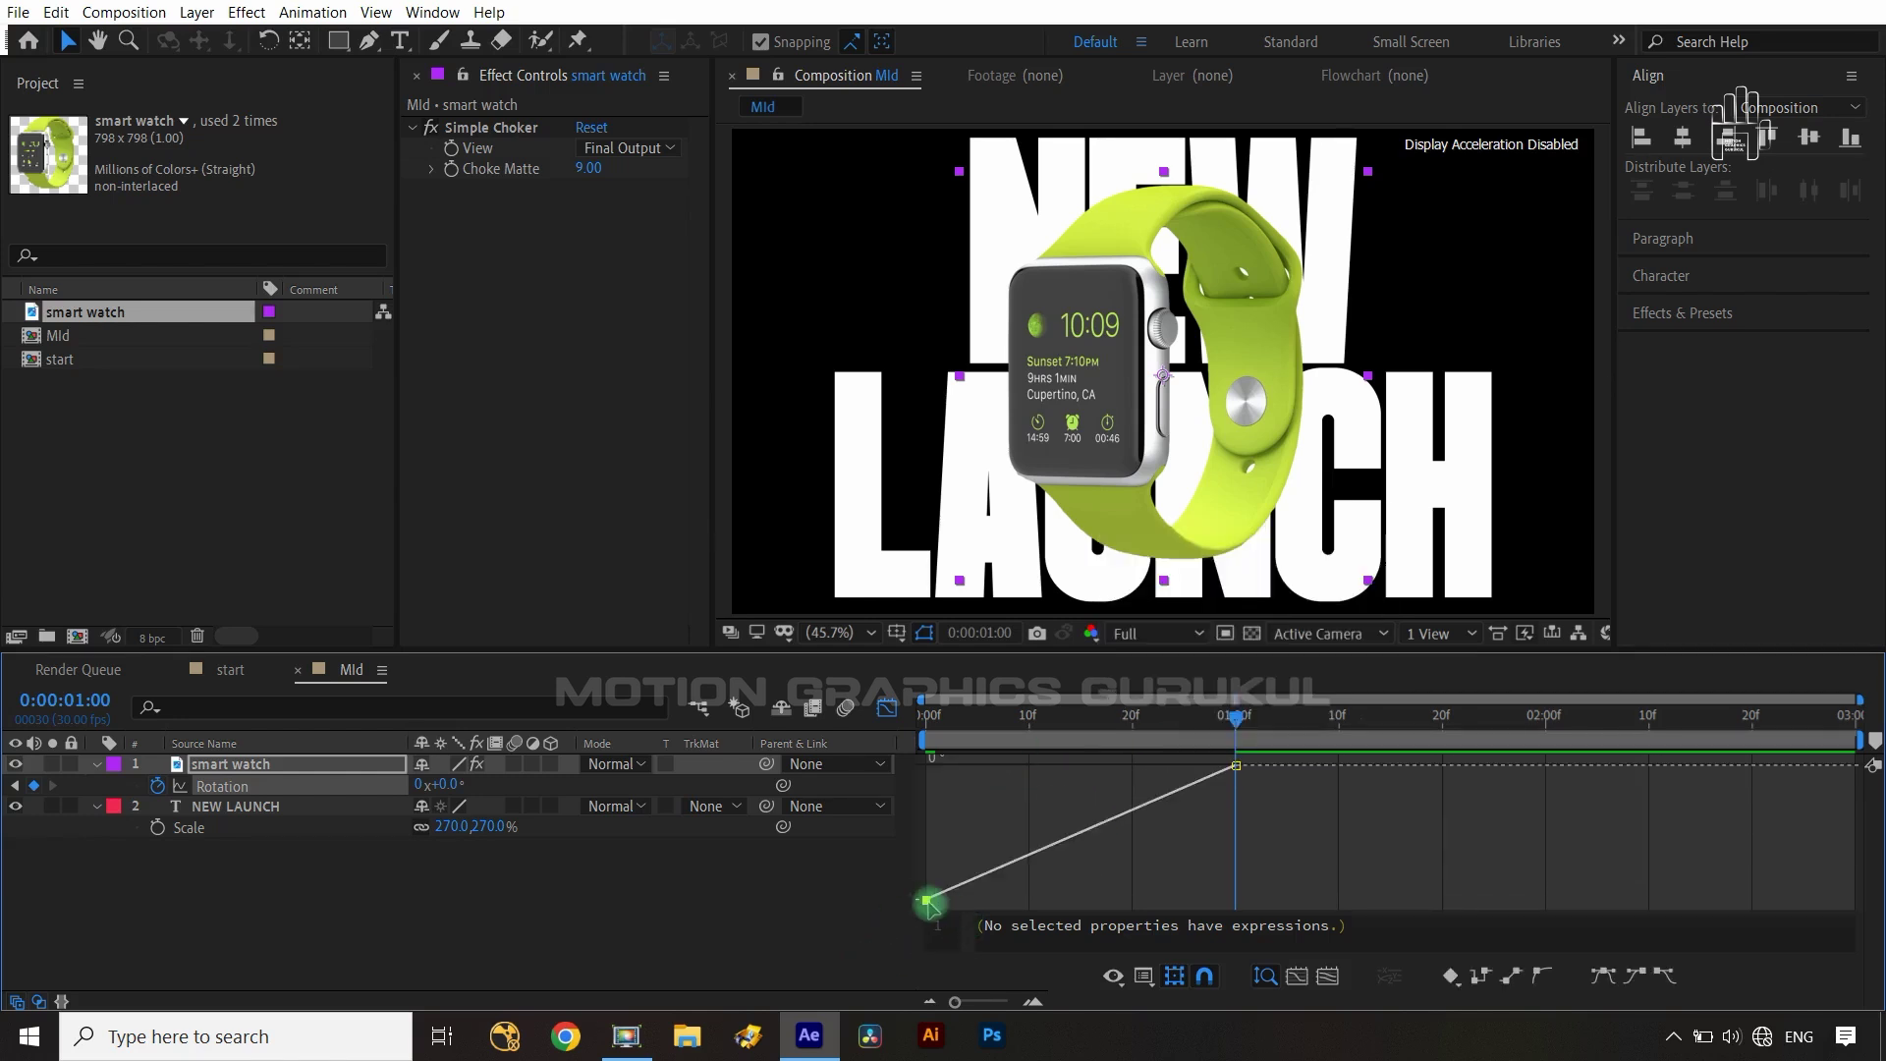
pyautogui.moveTo(926, 900); pyautogui.dragTo(928, 806)
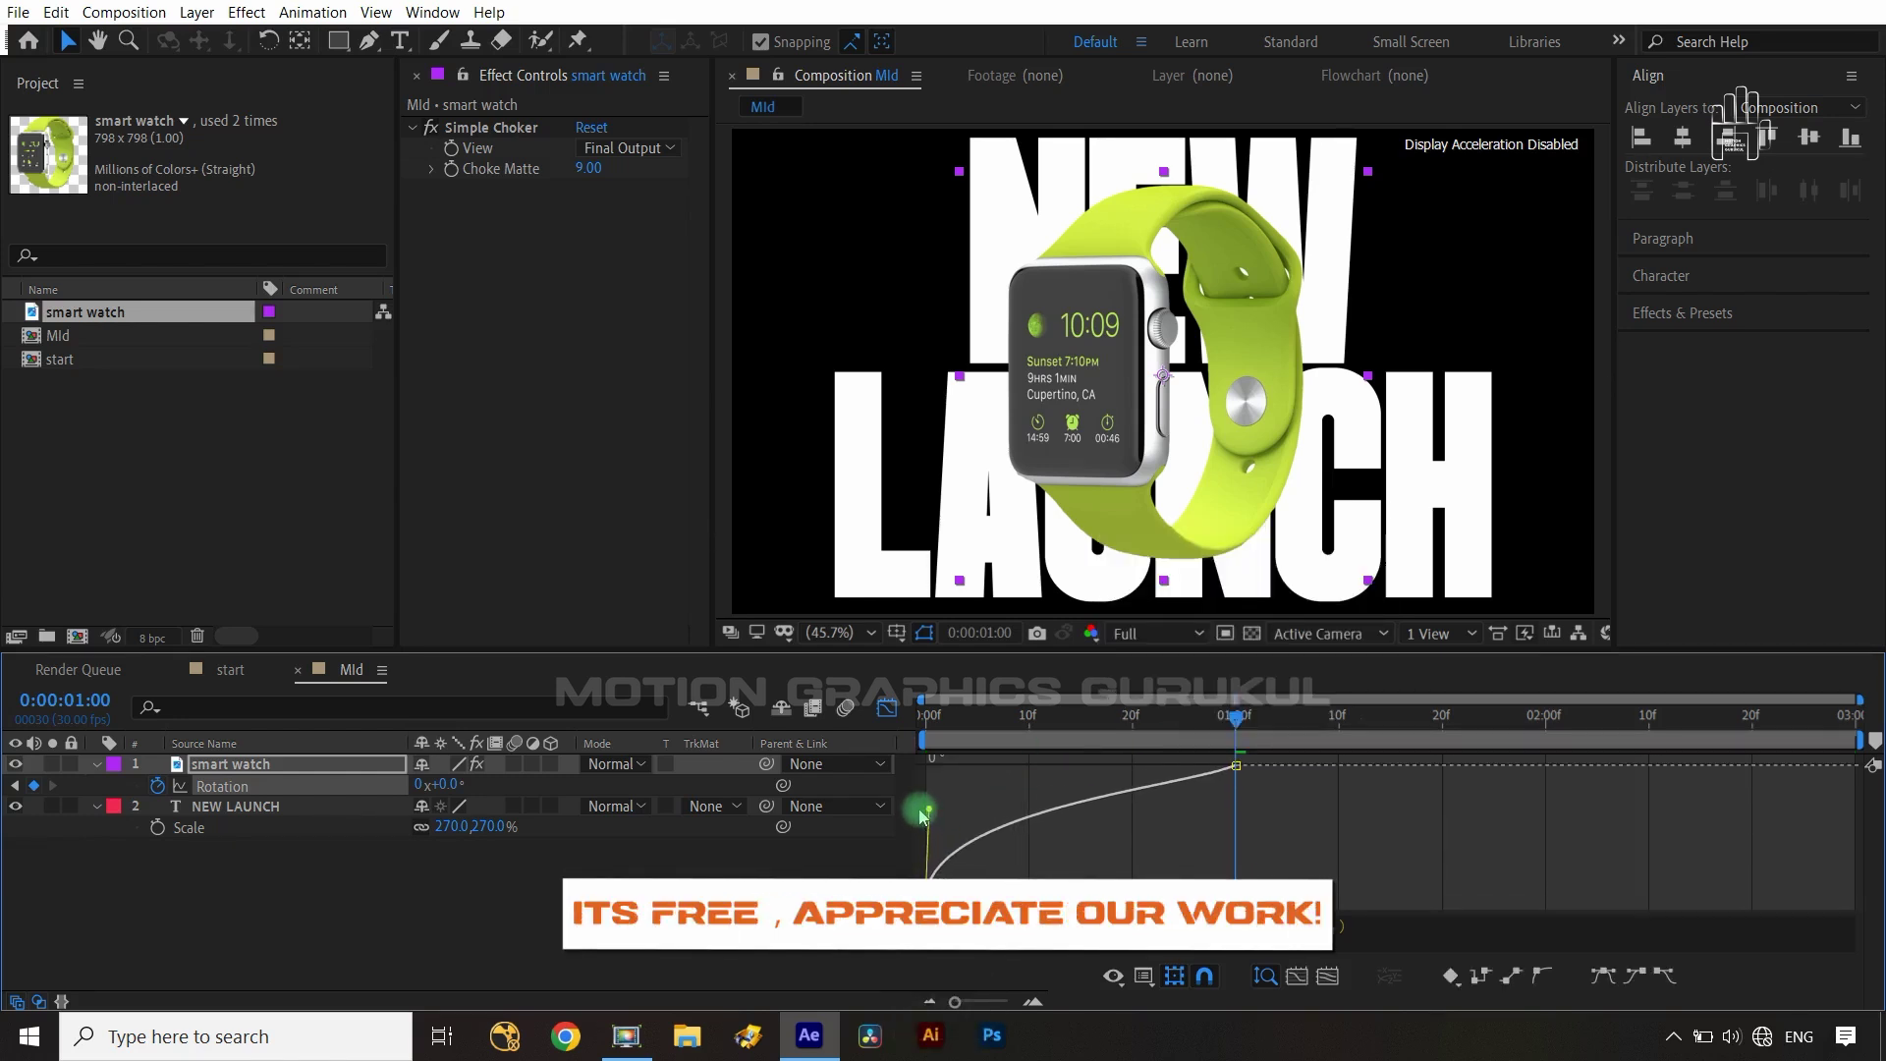
pyautogui.moveTo(1236, 765); pyautogui.dragTo(1125, 773)
pyautogui.click(1078, 857)
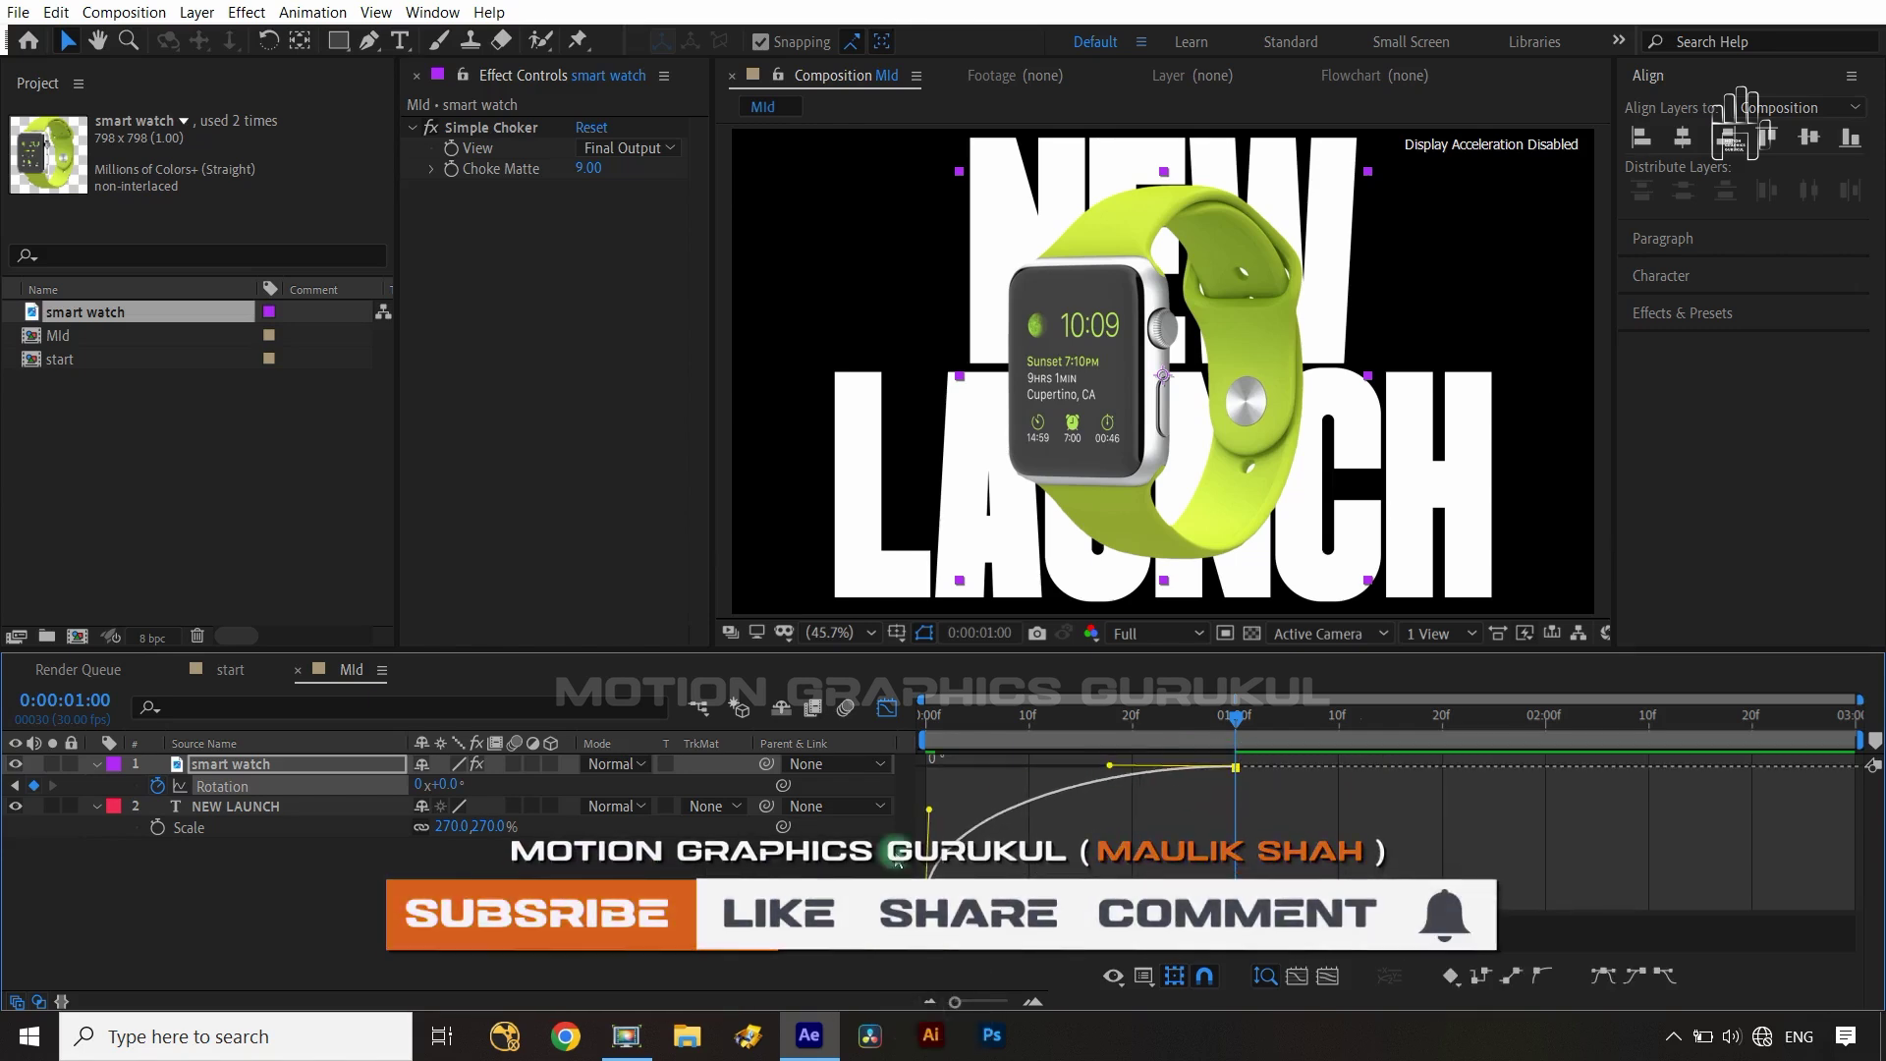
pyautogui.click(887, 707)
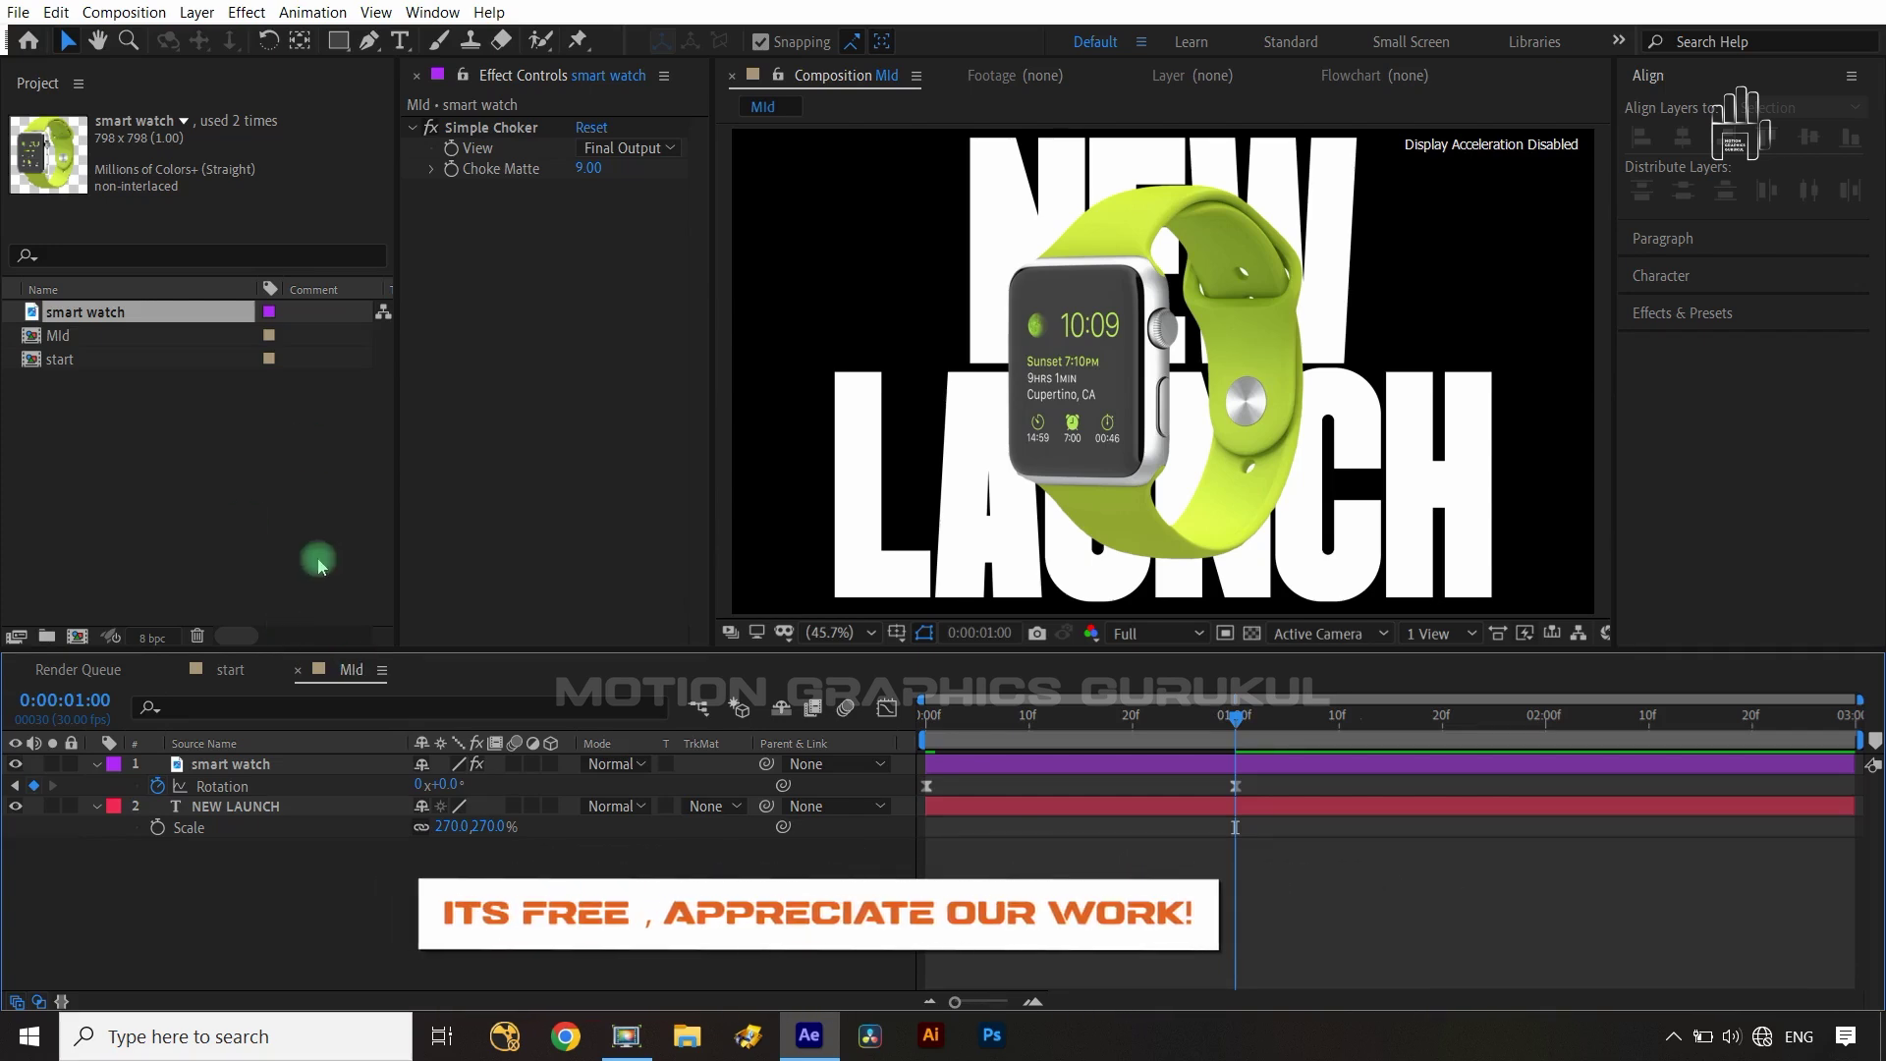
# - Create a new composition named end at 1920 x 1080 px, 30 fps, lasting 0:00:03:00
pyautogui.hotkey('ctrl', 'n')
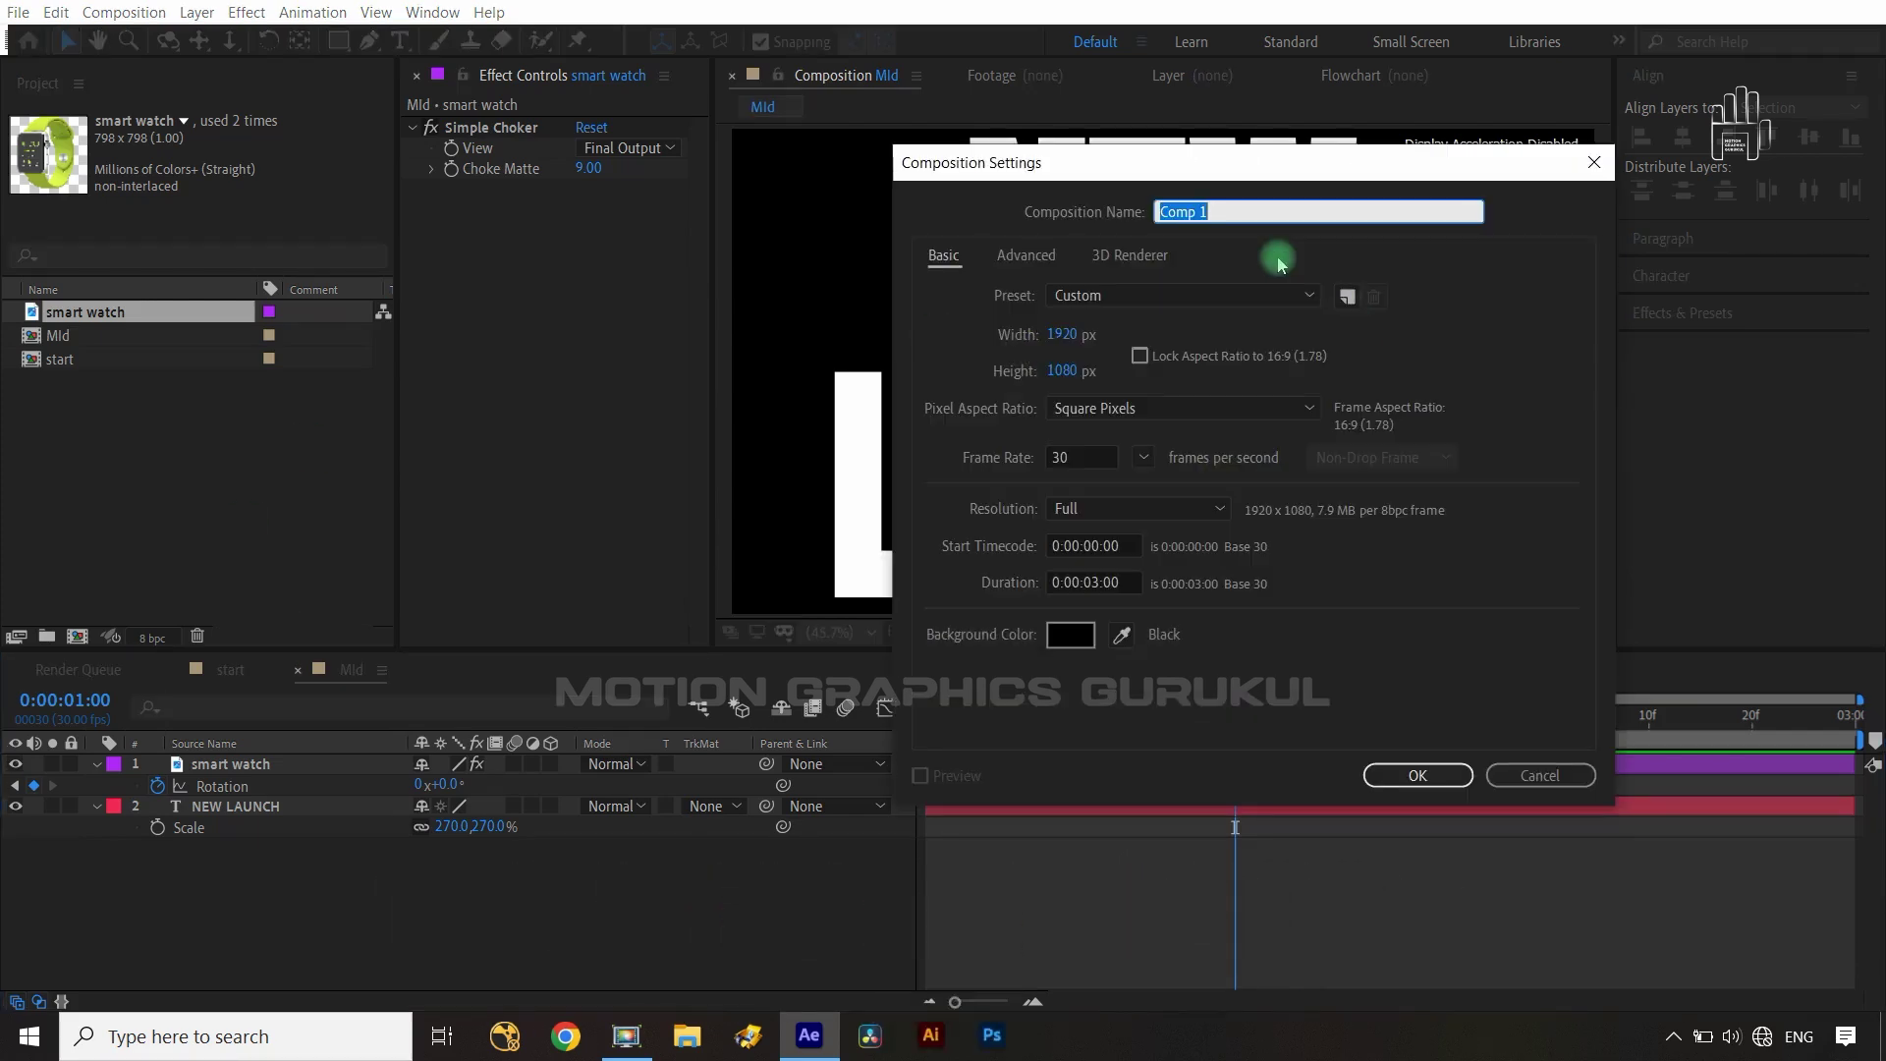
pyautogui.write('e')
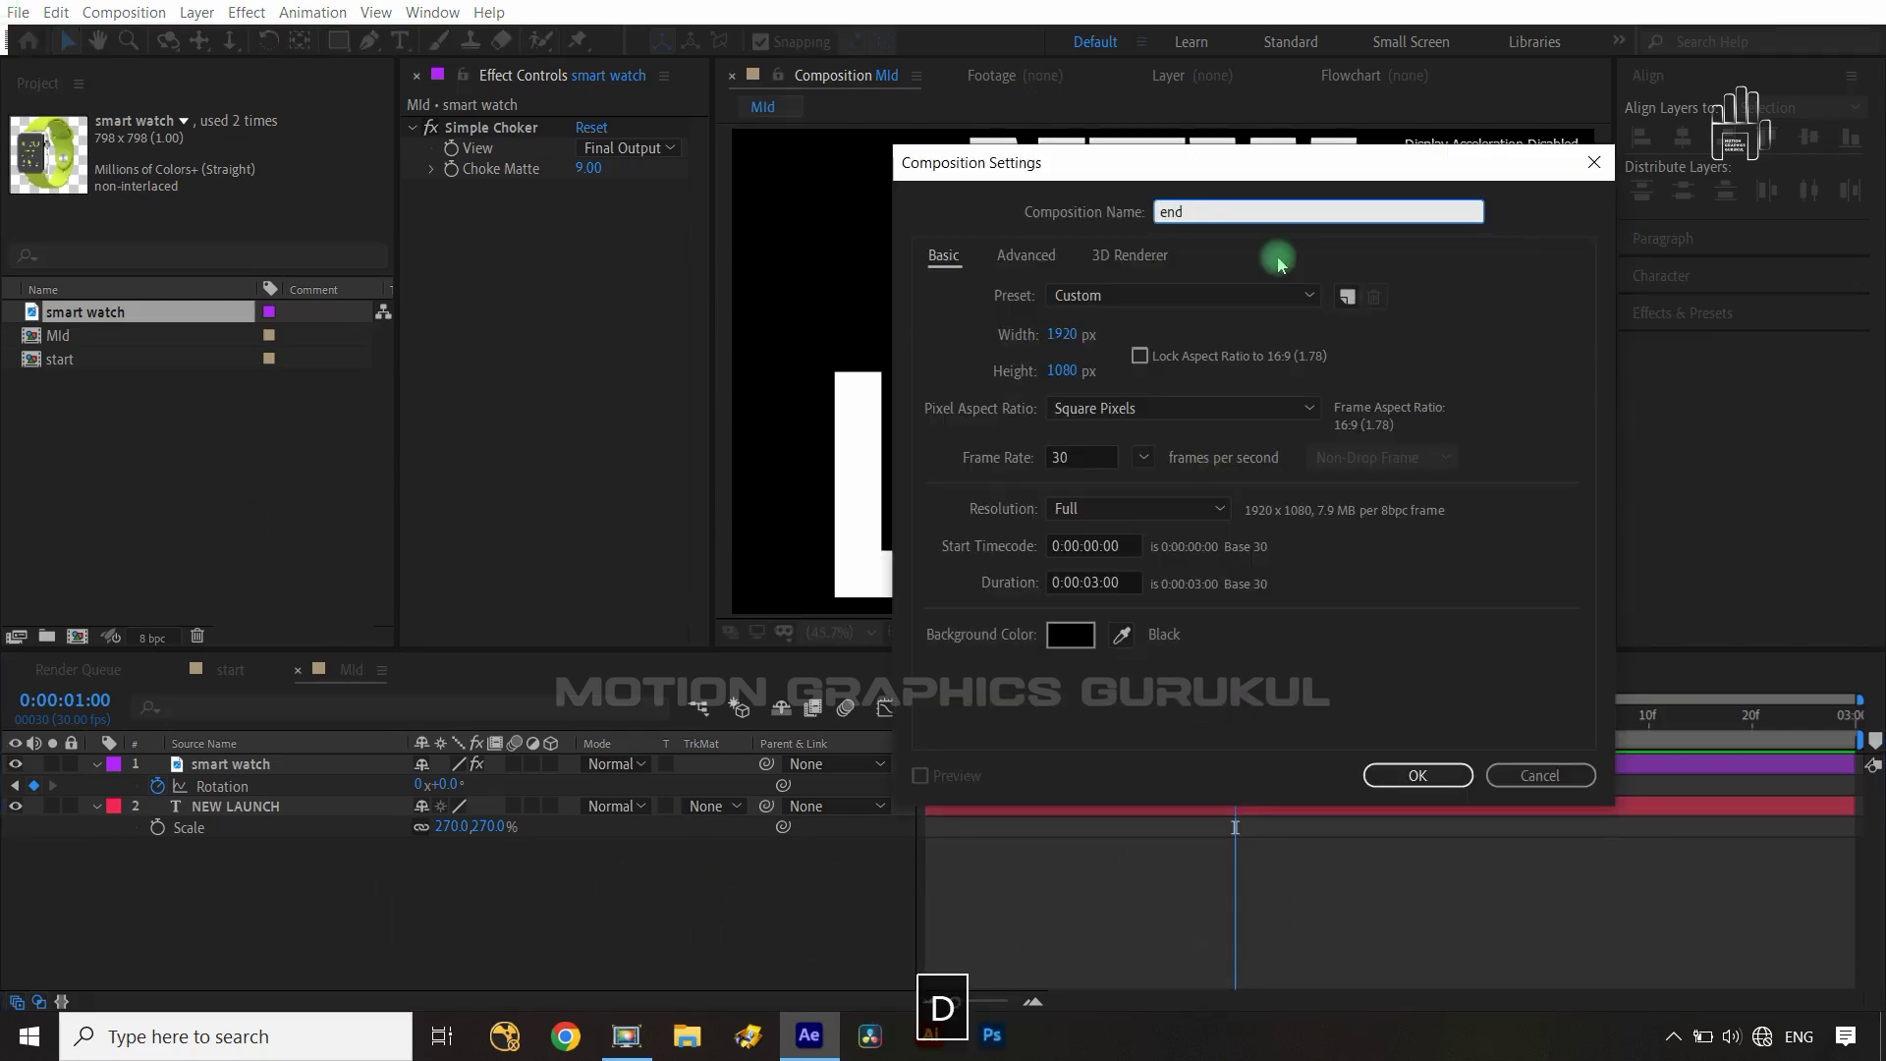
pyautogui.write('nd')
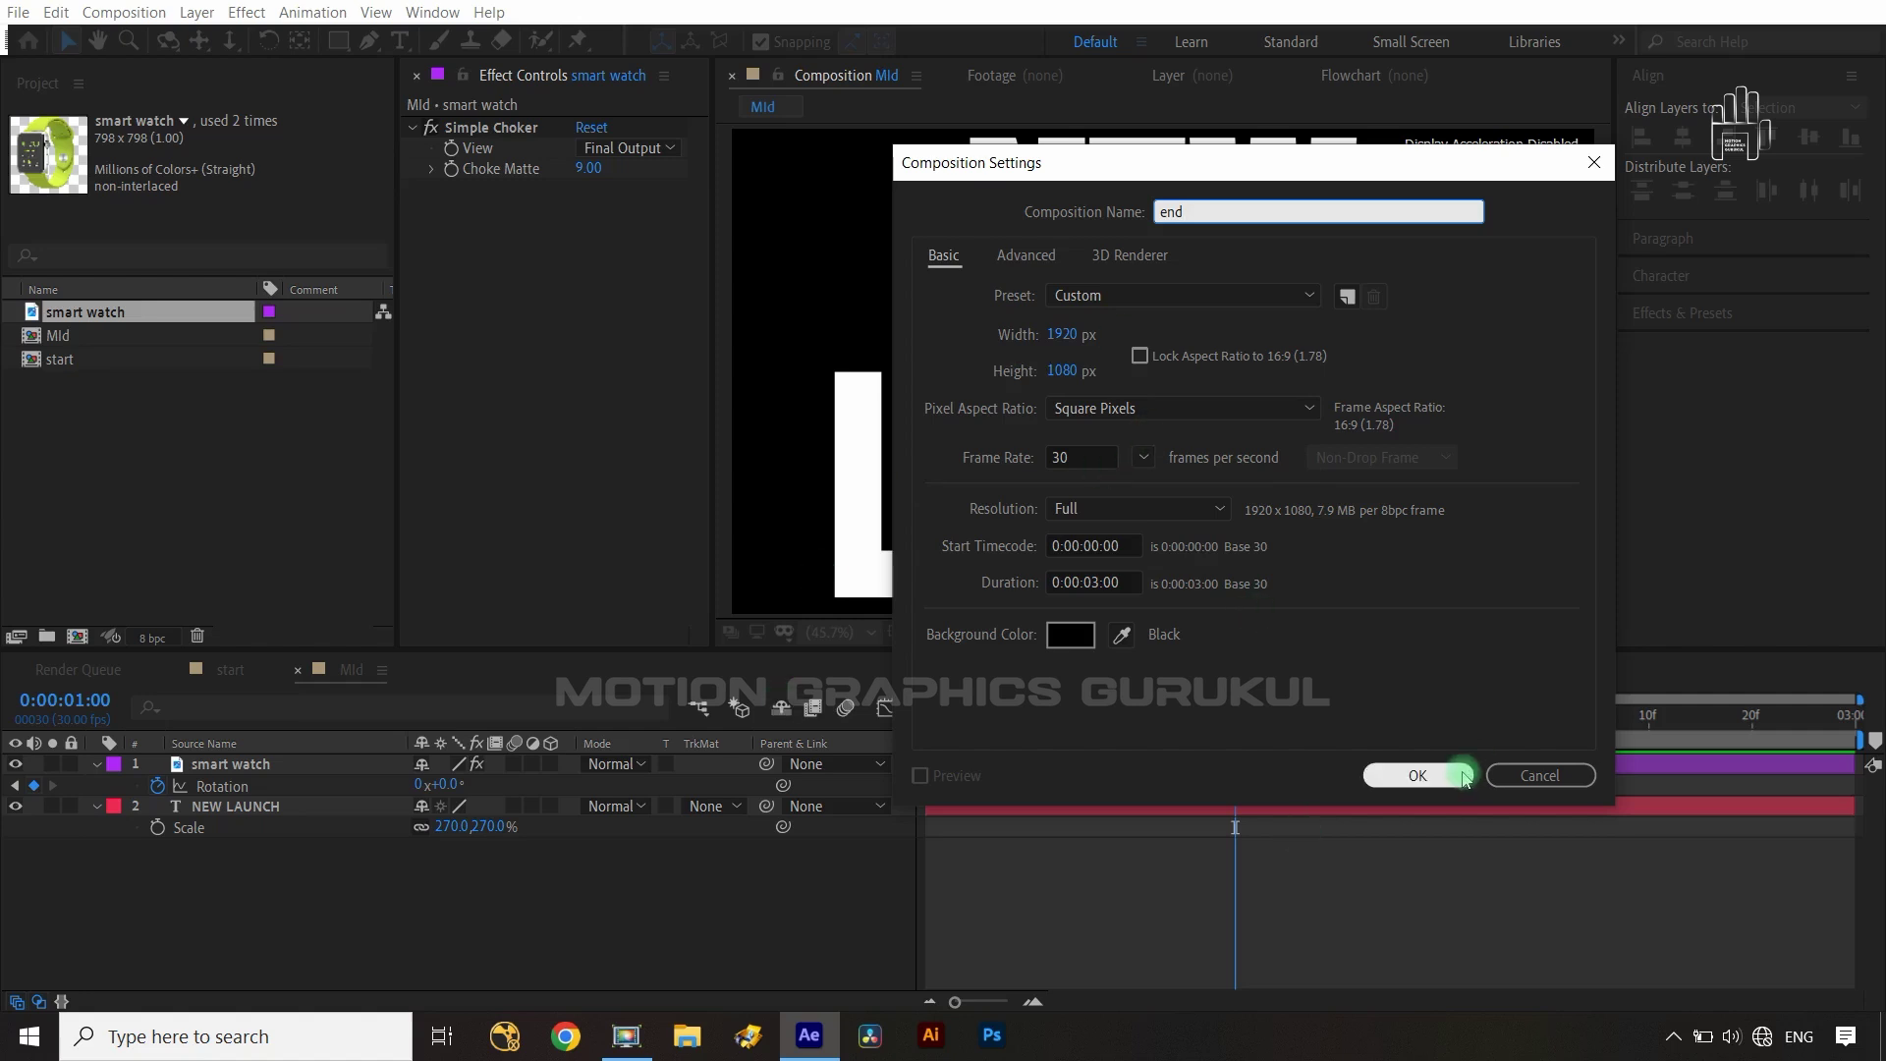
pyautogui.click(1417, 774)
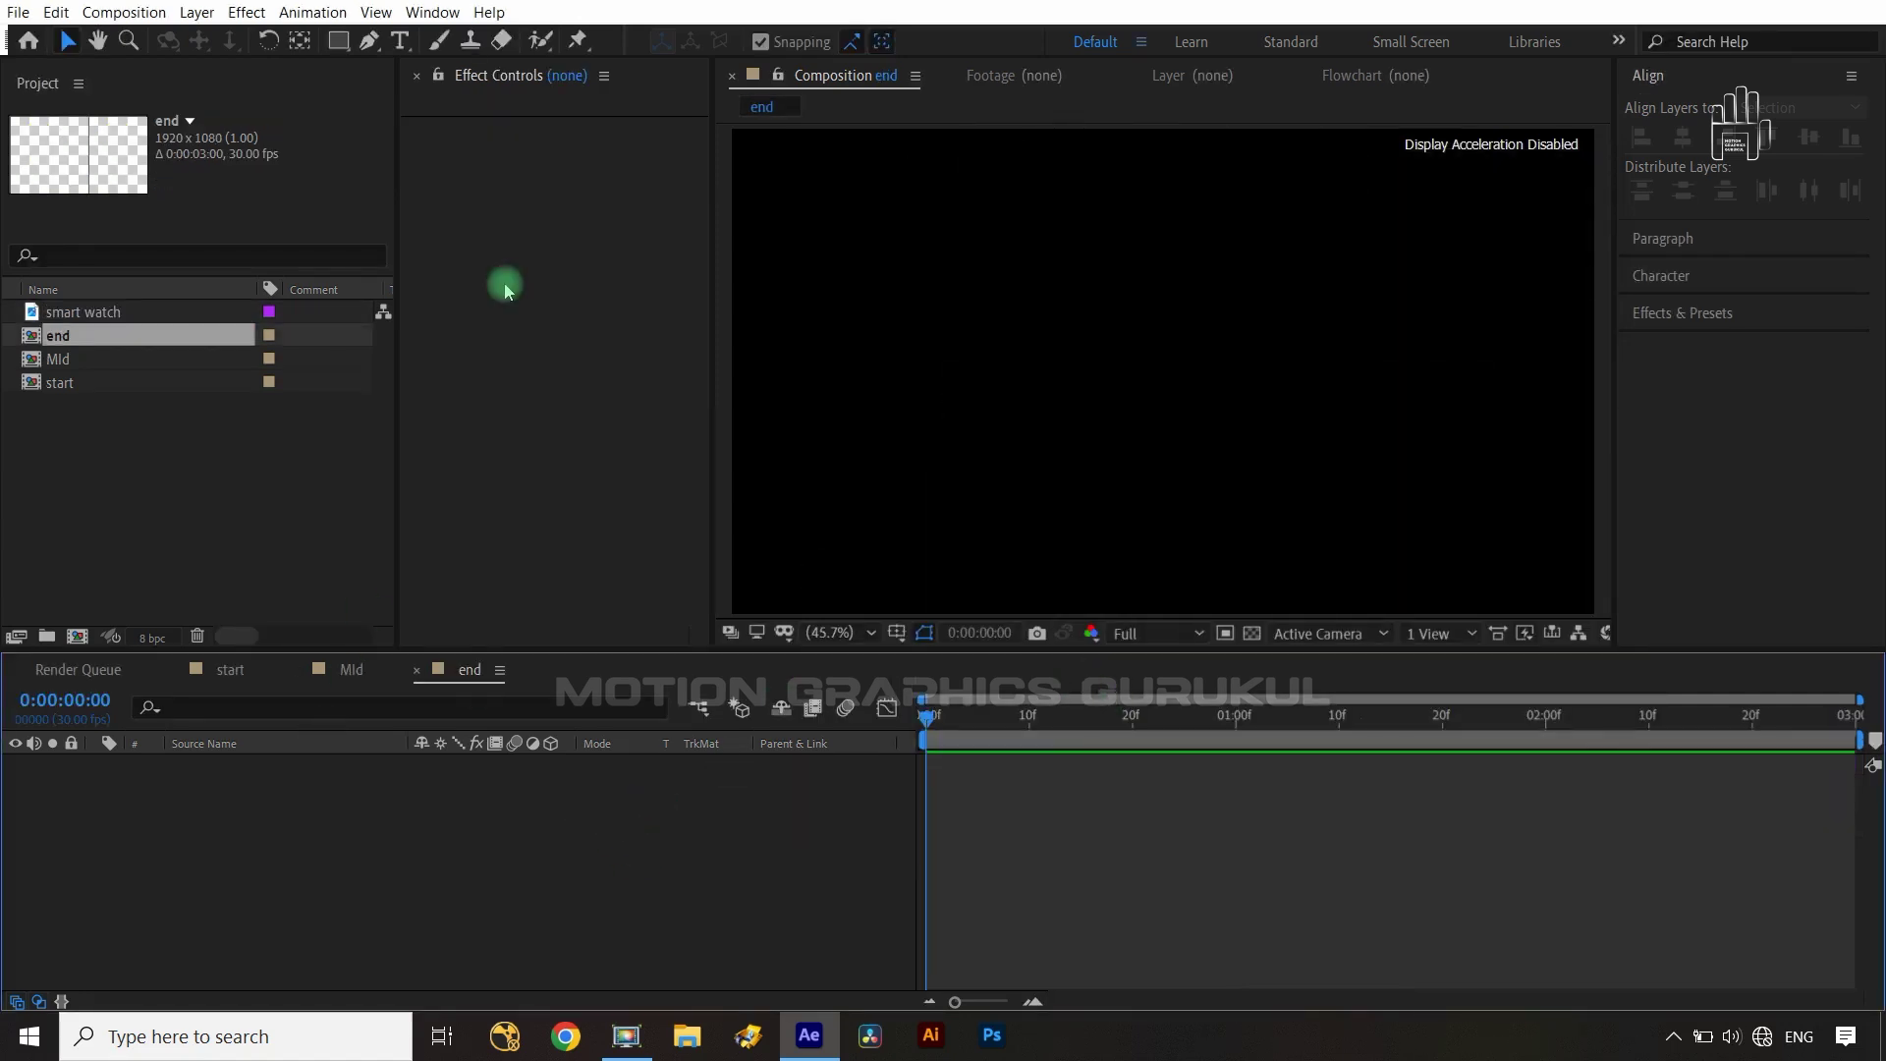
# - Add a white 1920 x 1080 px solid named BG to the end composition
pyautogui.hotkey('ctrl', 'y')
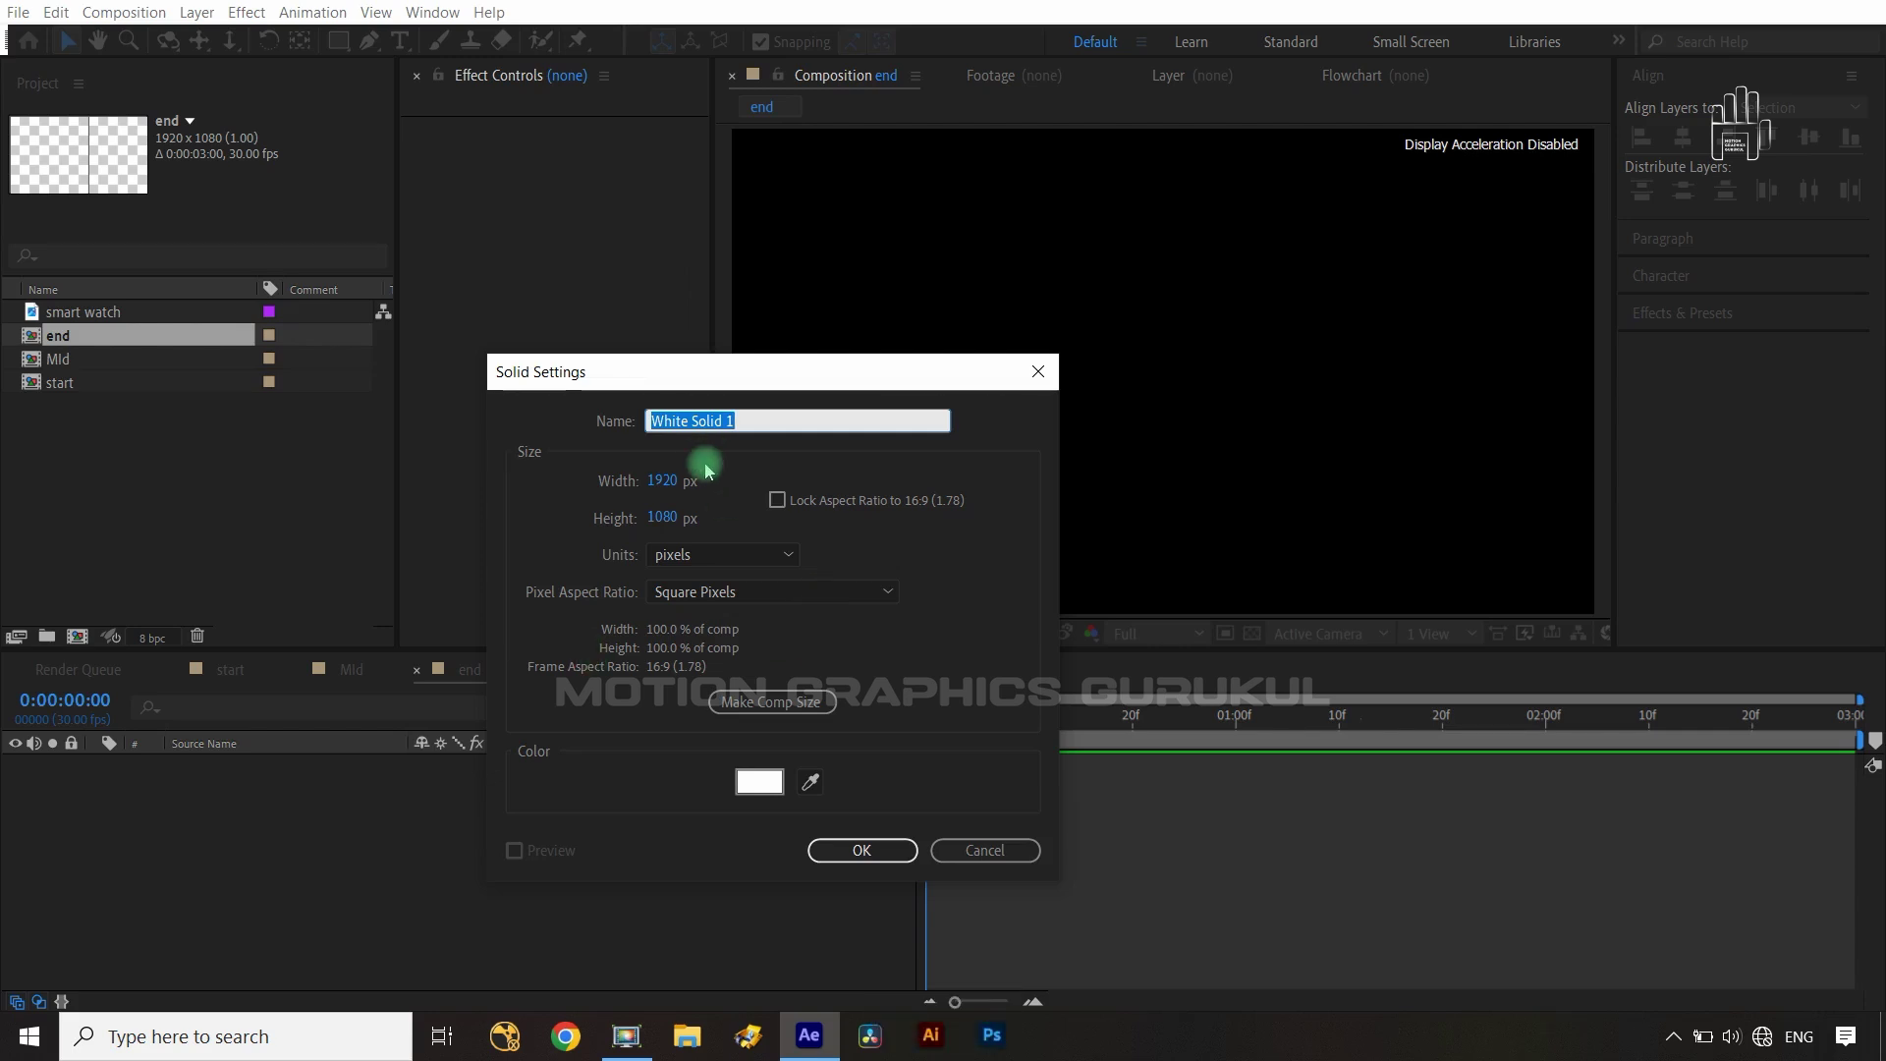
pyautogui.write('BG')
pyautogui.click(862, 850)
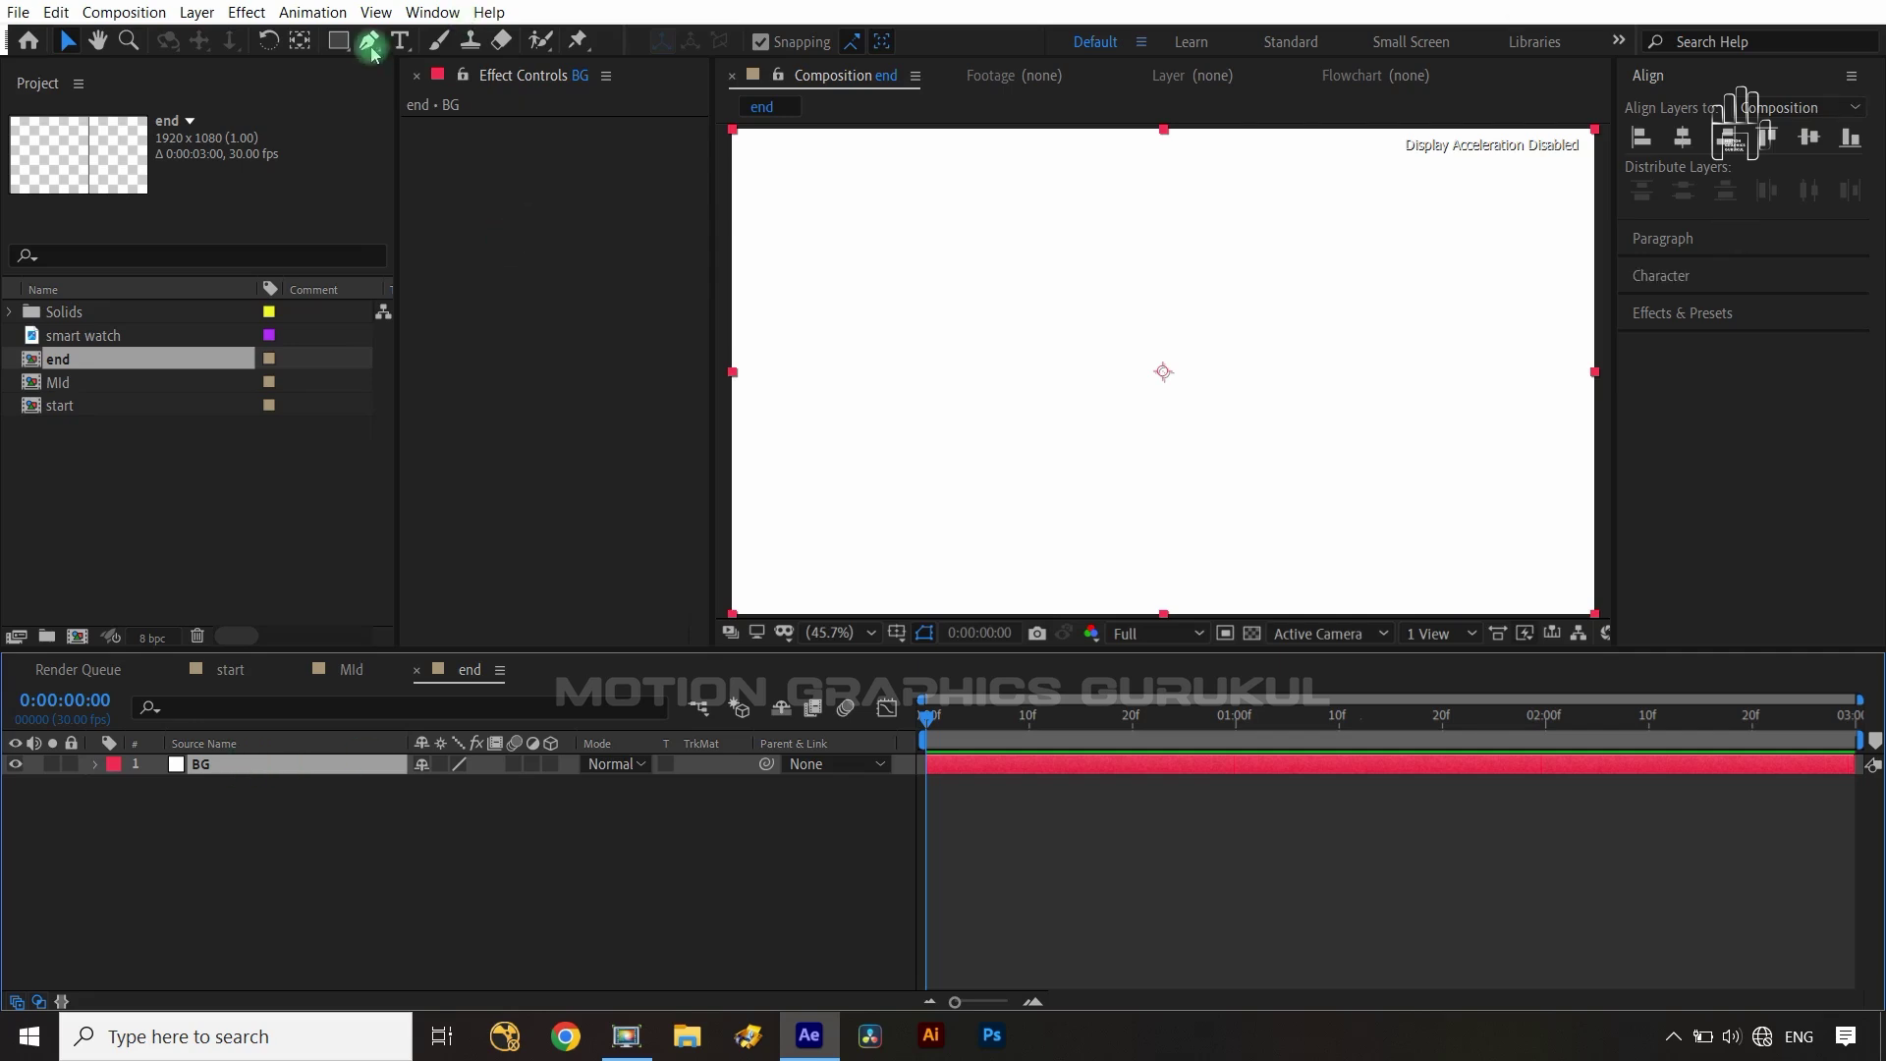
# - Add a two-line text layer reading BRAND FACTORY over the white background
pyautogui.click(400, 40)
pyautogui.click(1076, 332)
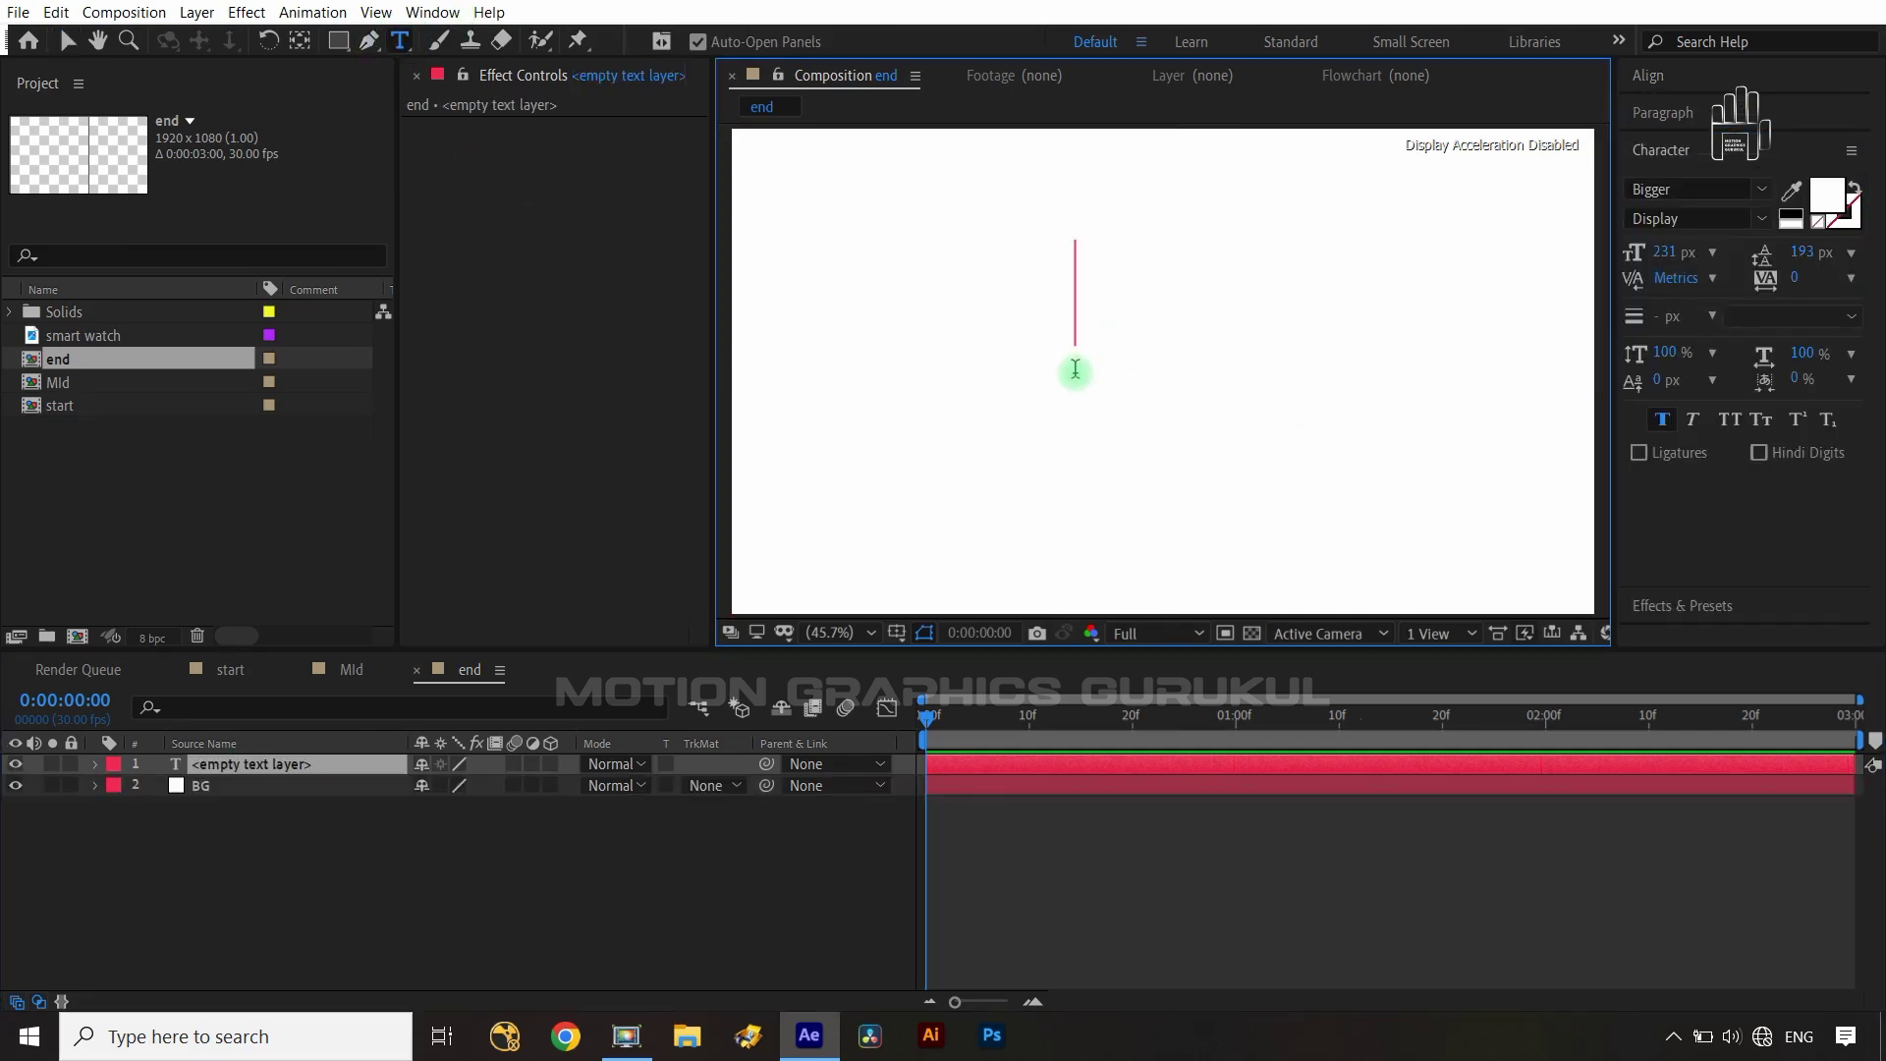
pyautogui.write('BRAND')
pyautogui.press('Return')
pyautogui.write('FACTORY')
pyautogui.click(392, 763)
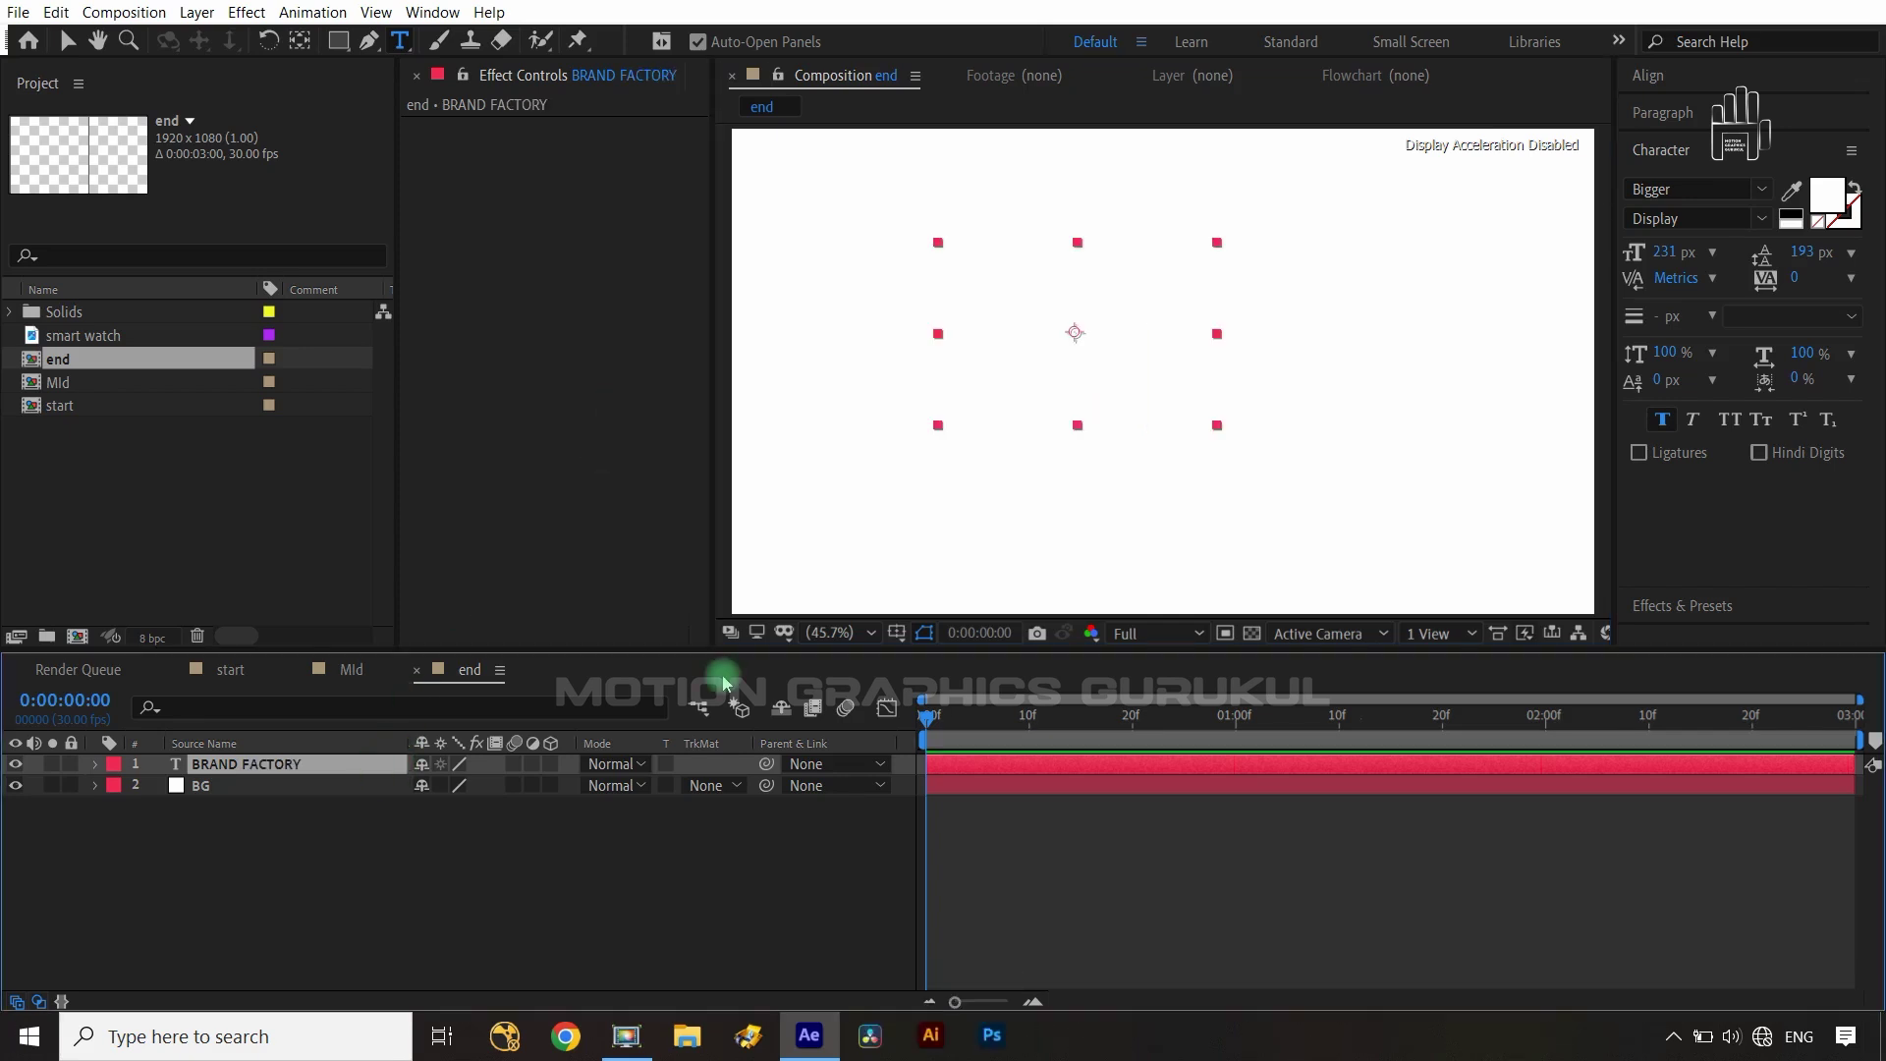
# - Set the BRAND FACTORY text fill color to hex 141621
pyautogui.click(1824, 209)
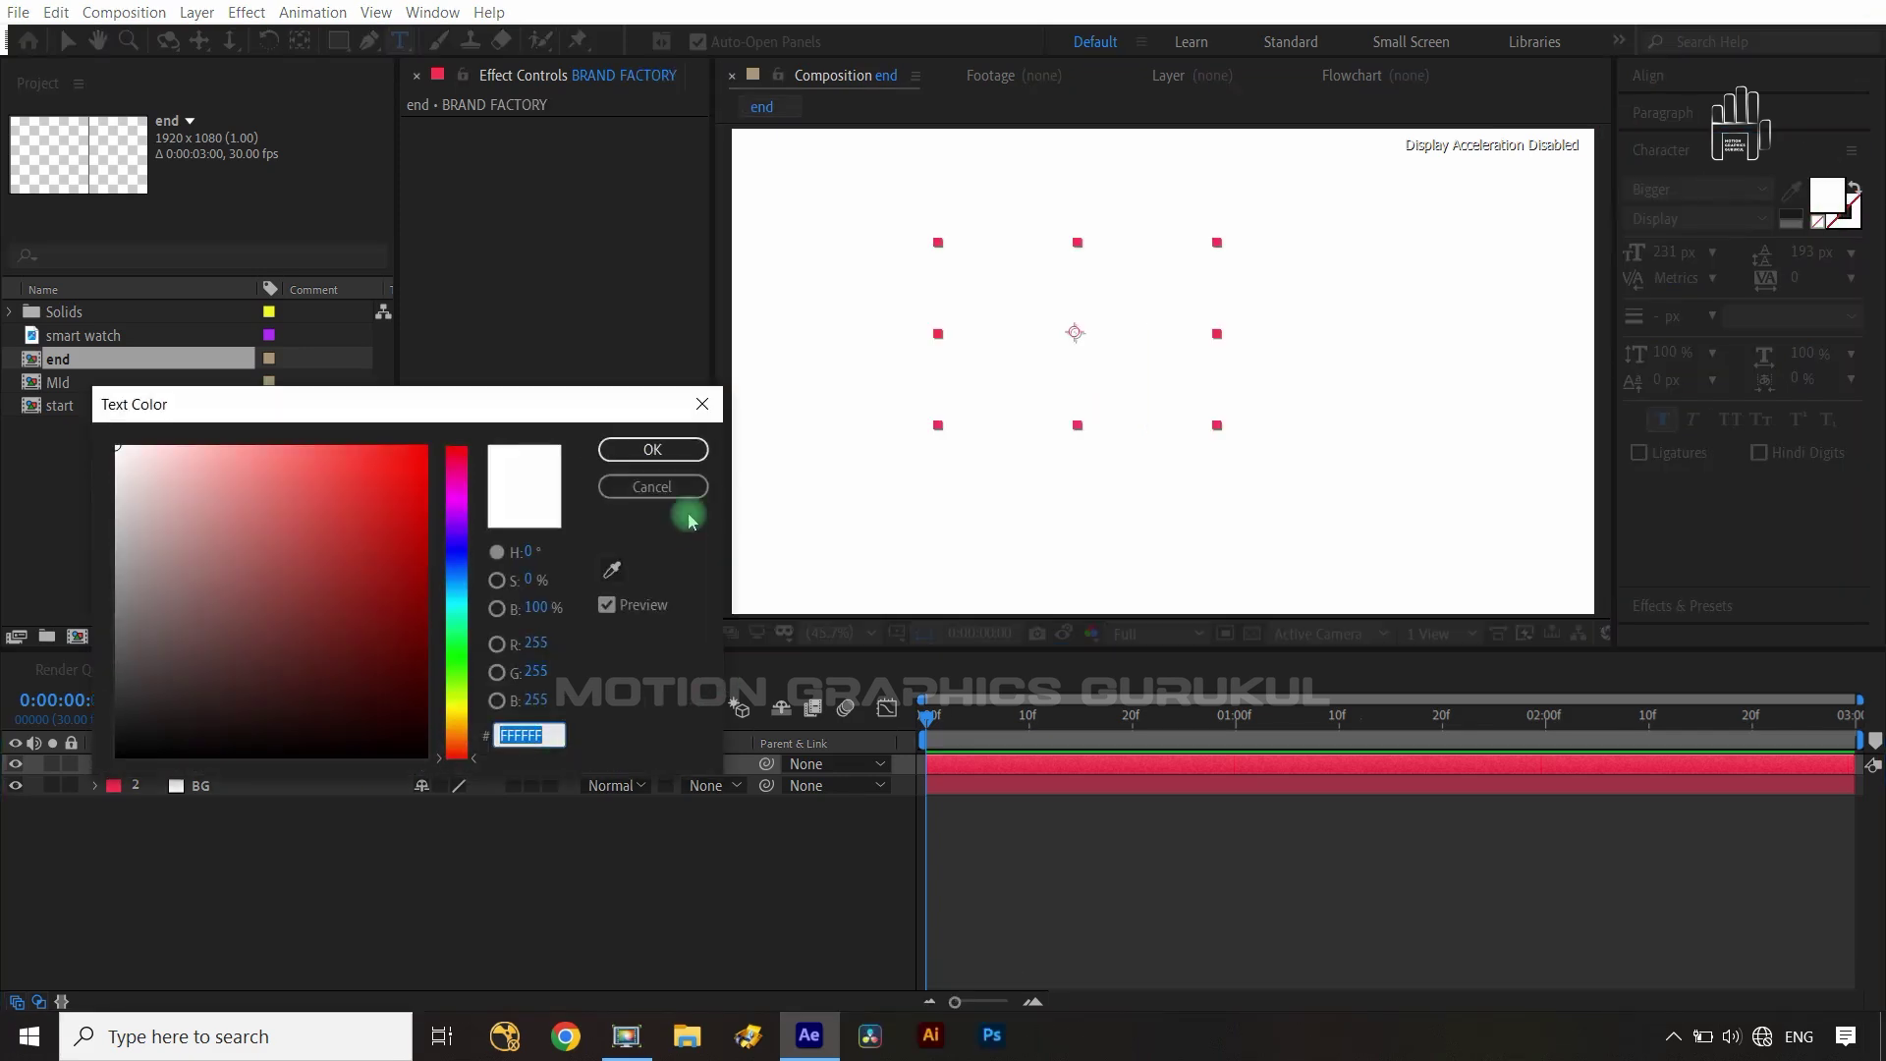
pyautogui.write('1416')
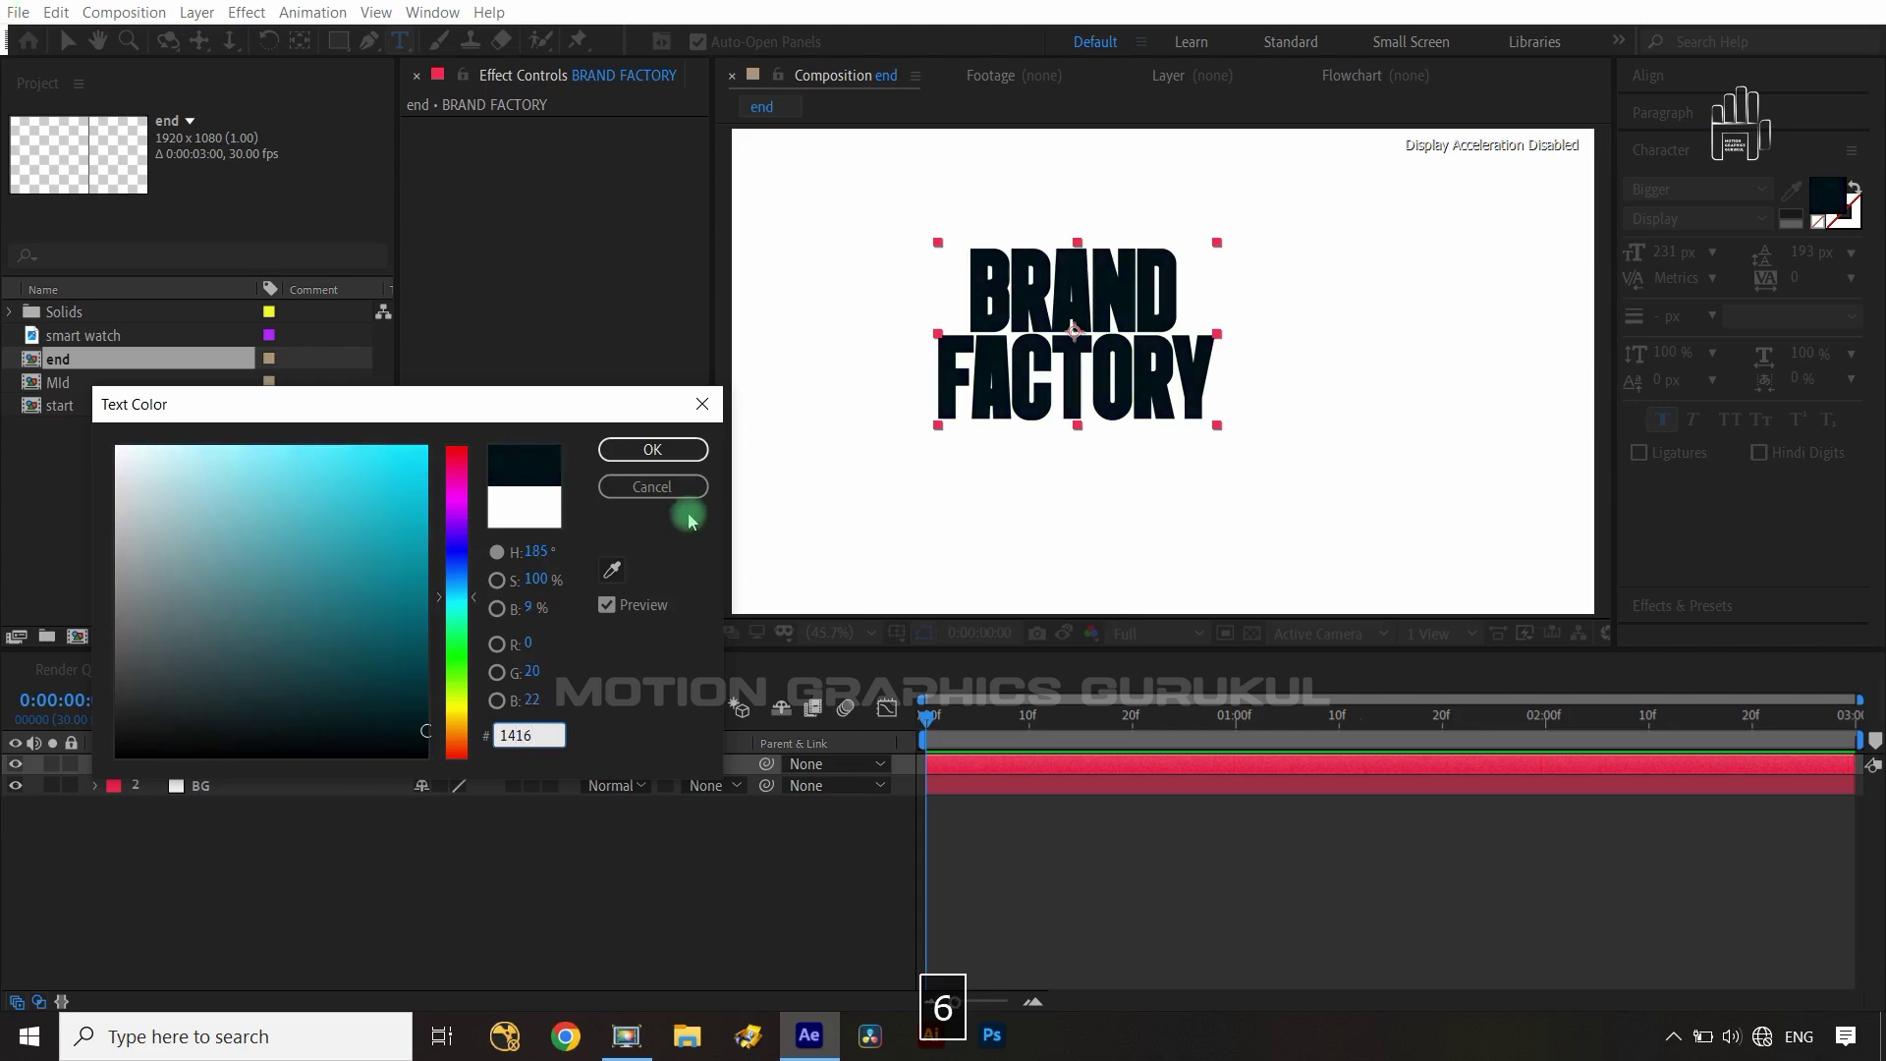
pyautogui.write('21')
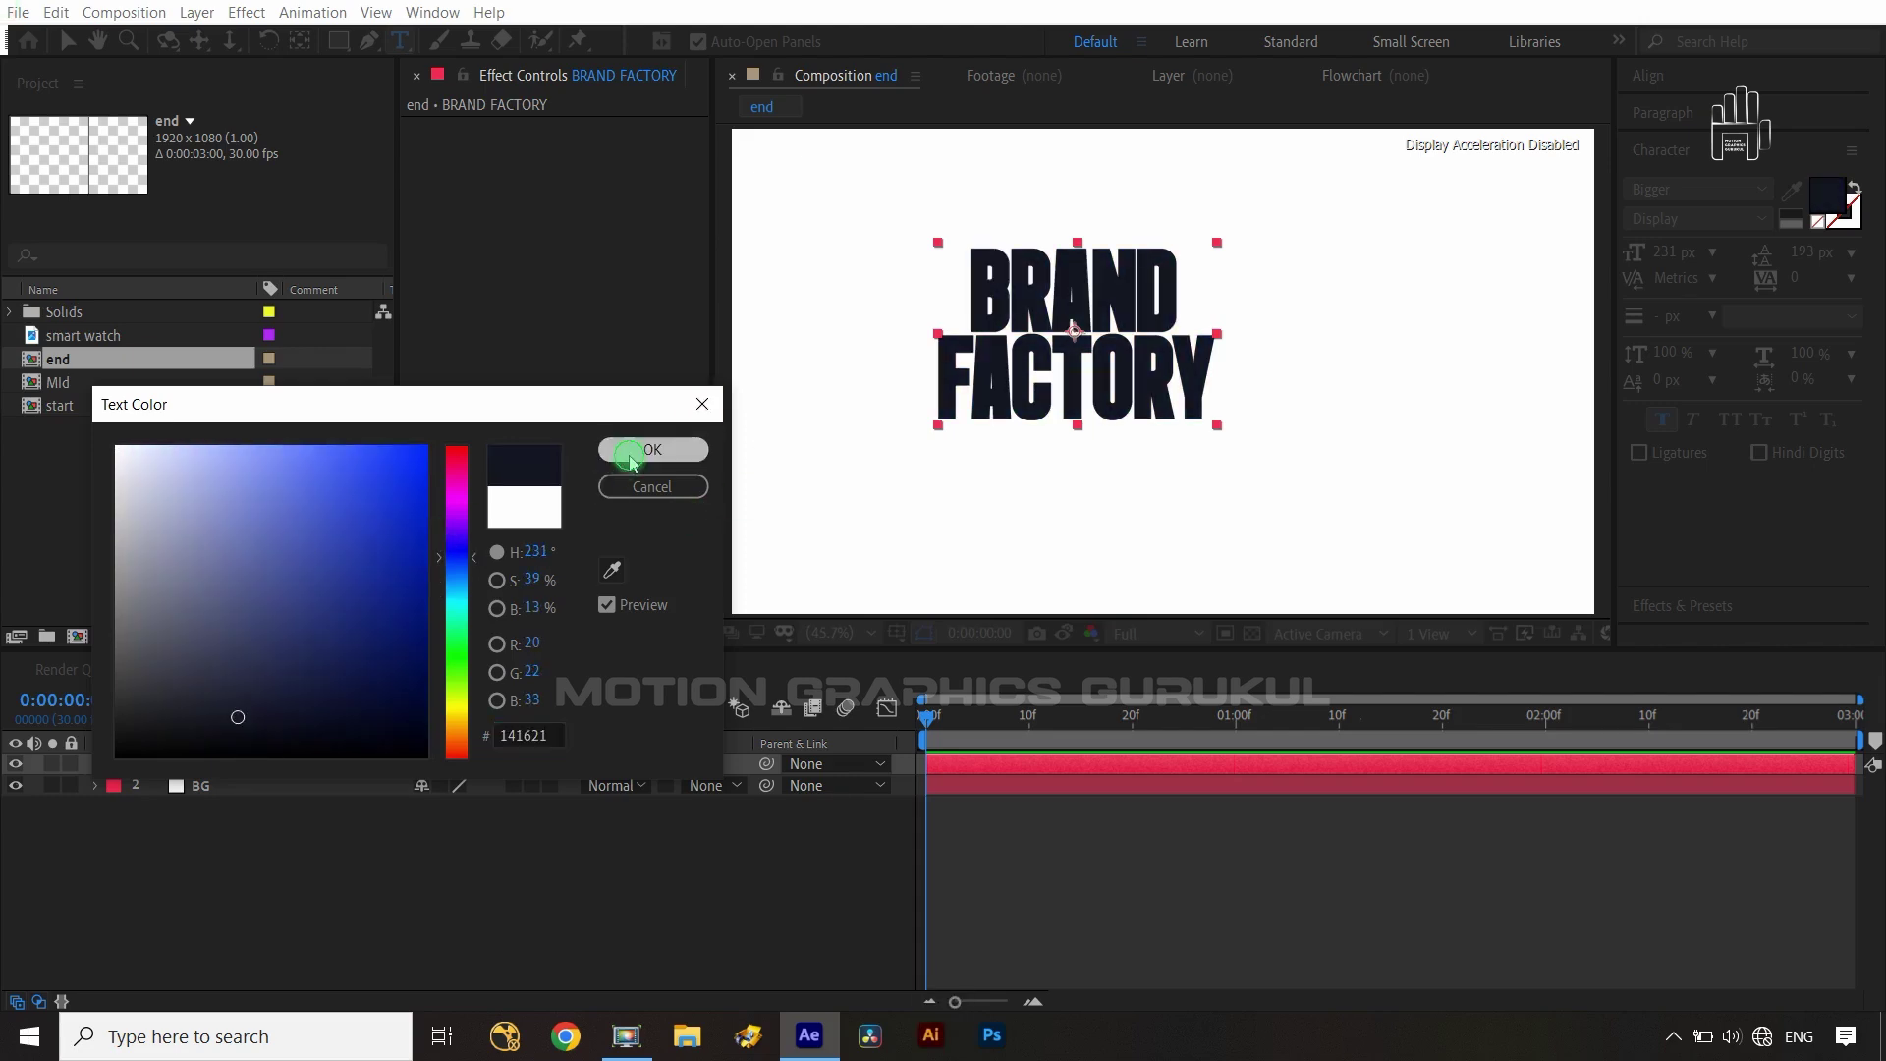
pyautogui.click(632, 449)
# - Center the BRAND FACTORY text horizontally and vertically in the composition
pyautogui.click(321, 767)
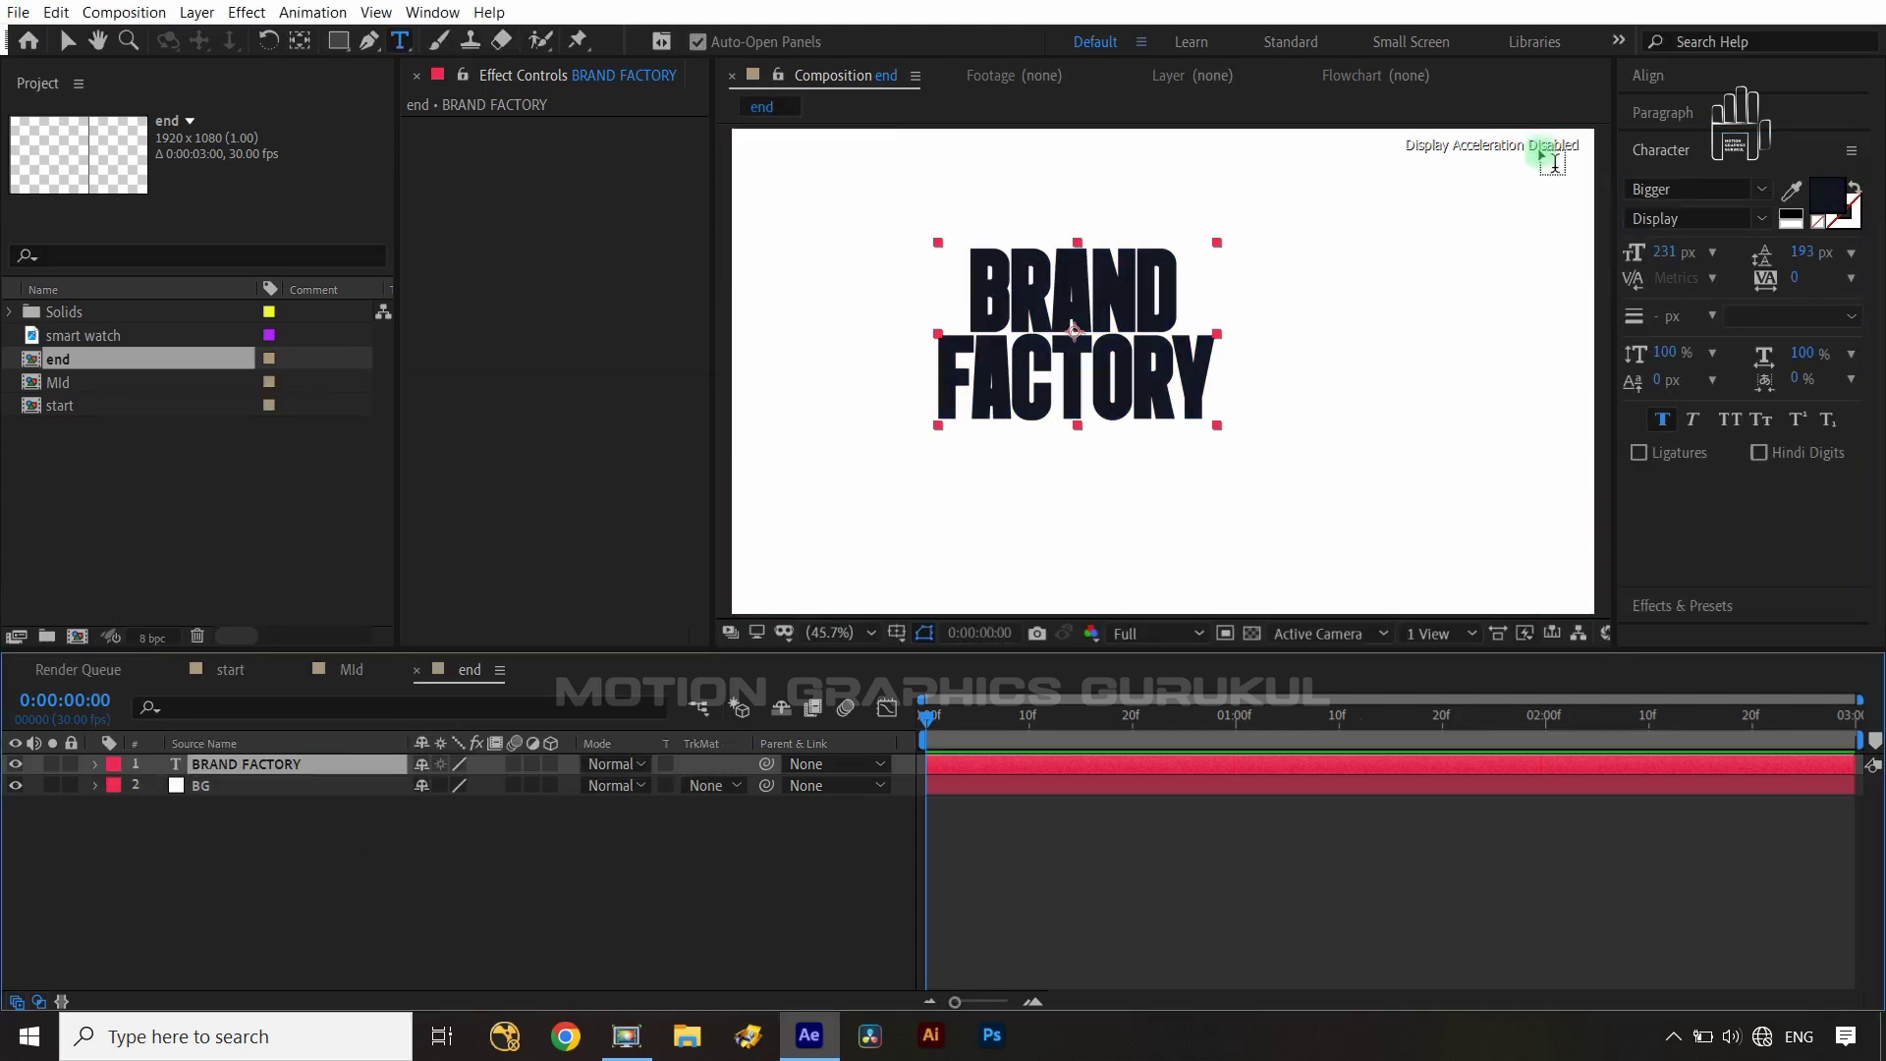
pyautogui.click(1660, 79)
pyautogui.click(1847, 137)
pyautogui.click(1813, 138)
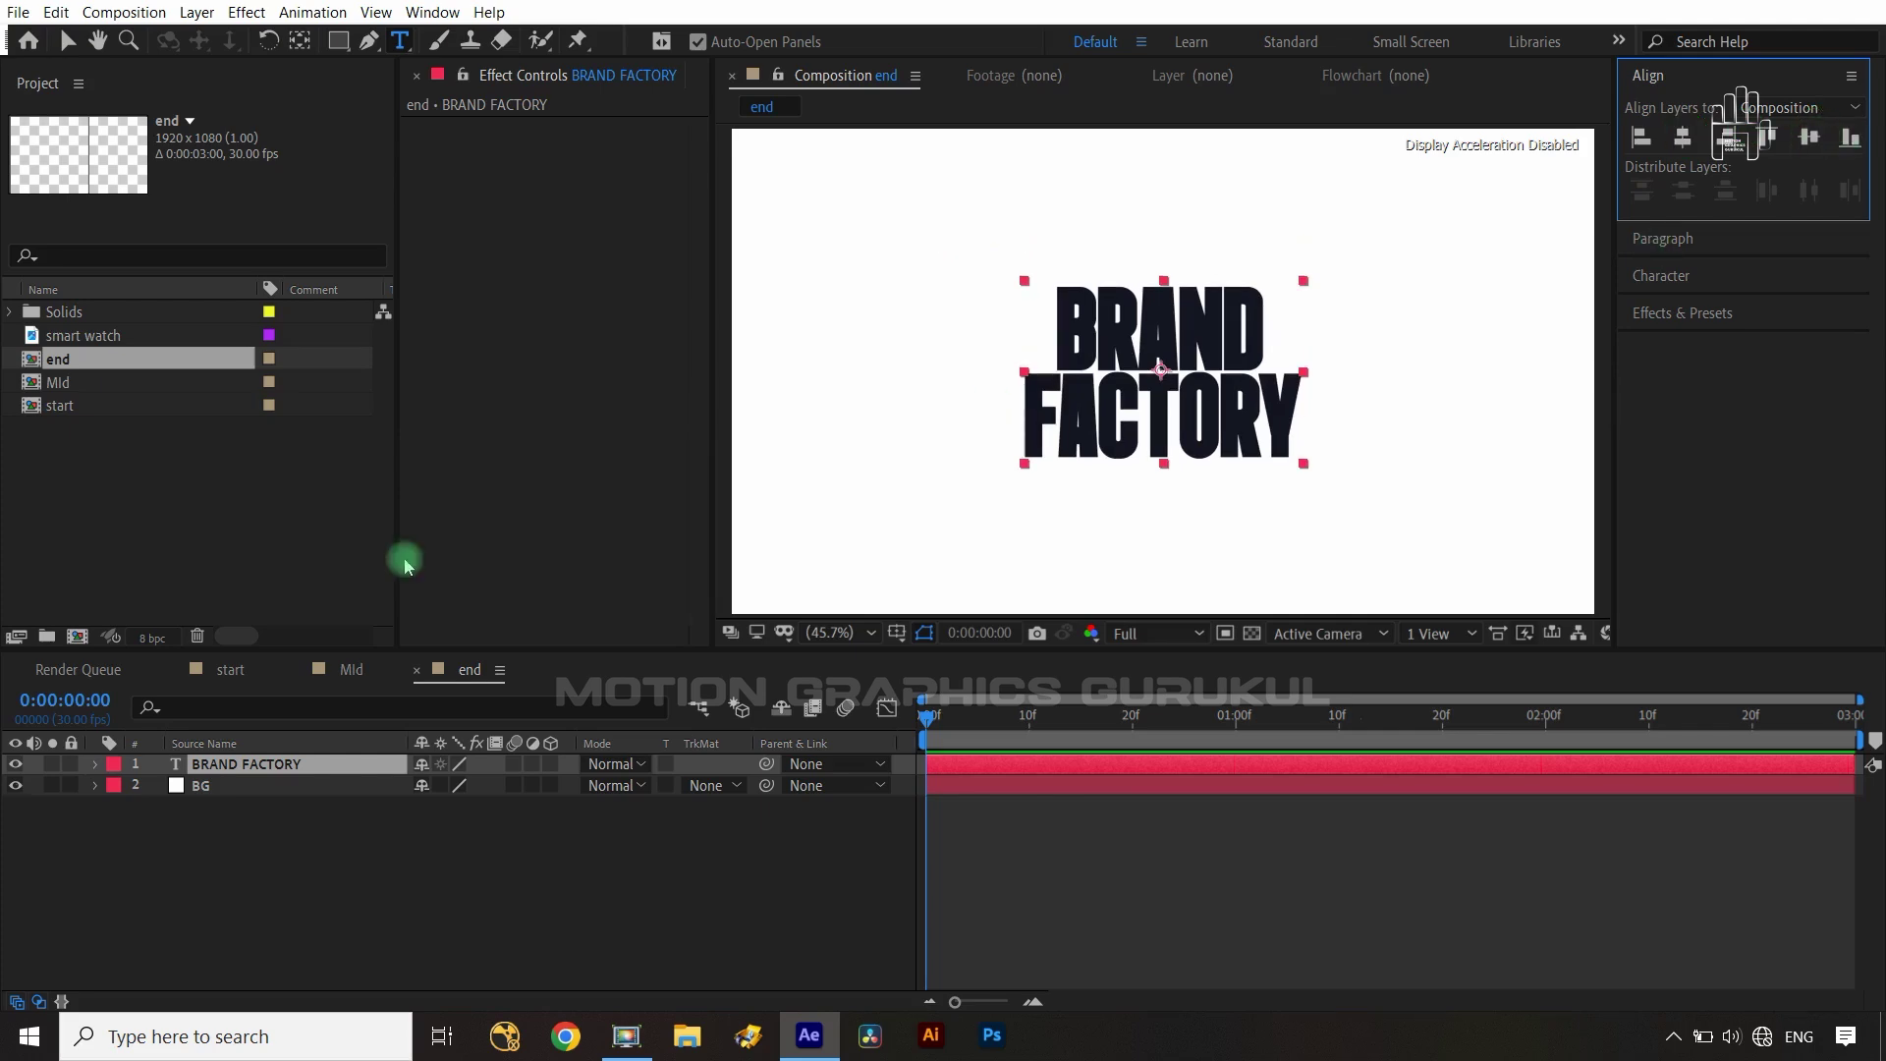
# - Scale the BRAND FACTORY text layer to 129% and fit the composition in the viewer
pyautogui.click(341, 767)
pyautogui.press('s')
pyautogui.moveTo(491, 785); pyautogui.dragTo(530, 787)
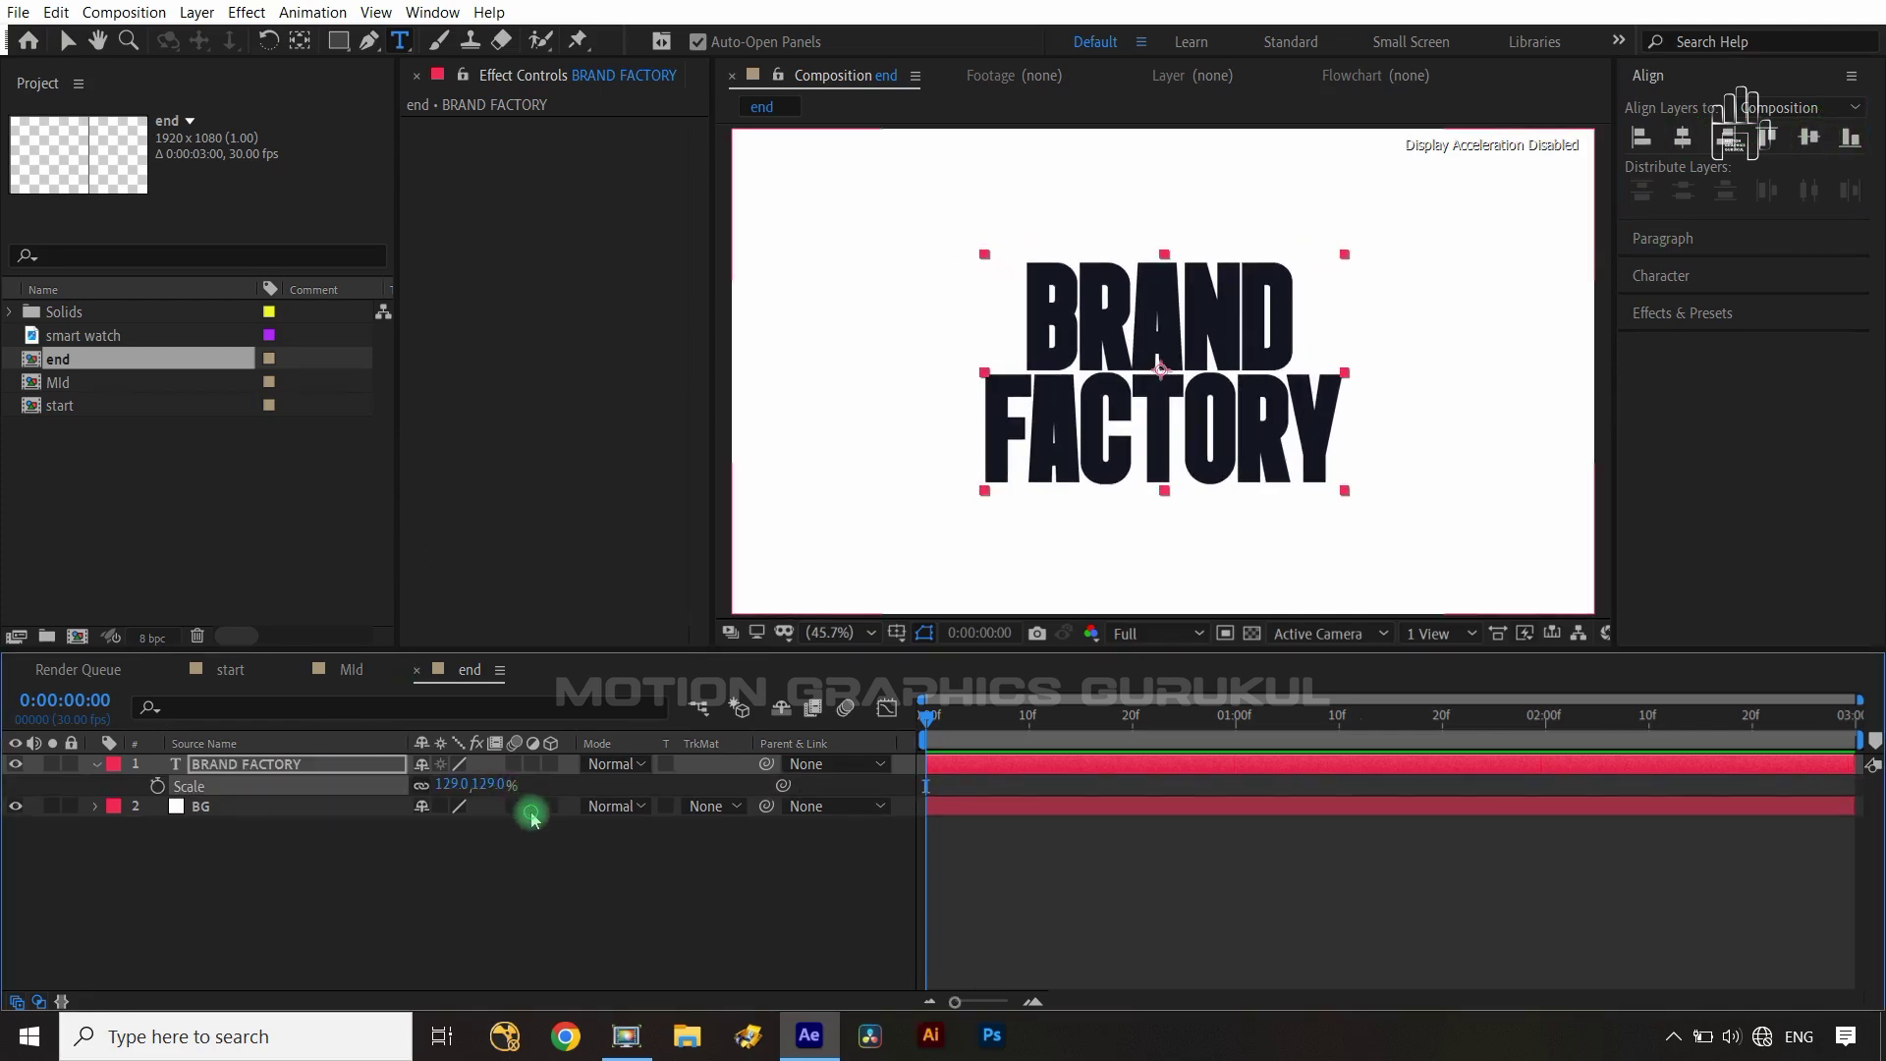
pyautogui.click(532, 807)
pyautogui.click(531, 807)
pyautogui.click(541, 874)
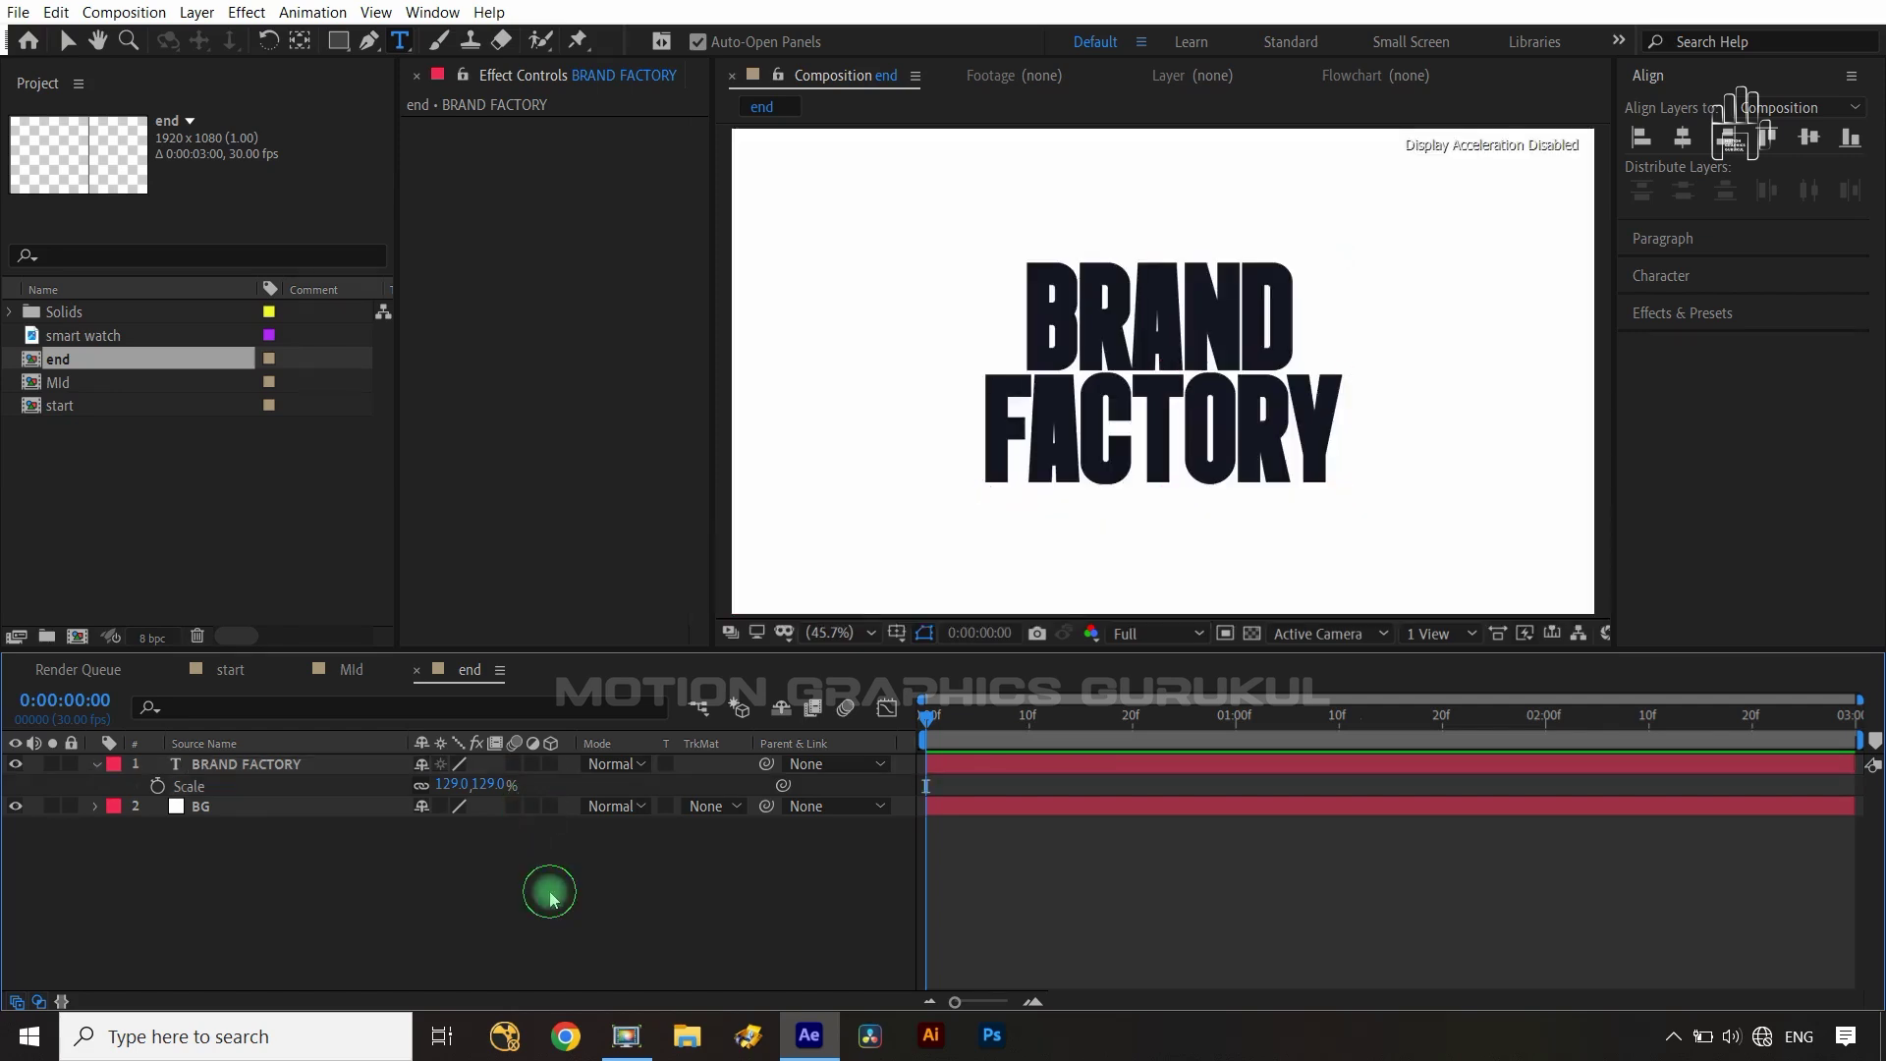
pyautogui.hotkey('shift', '/')
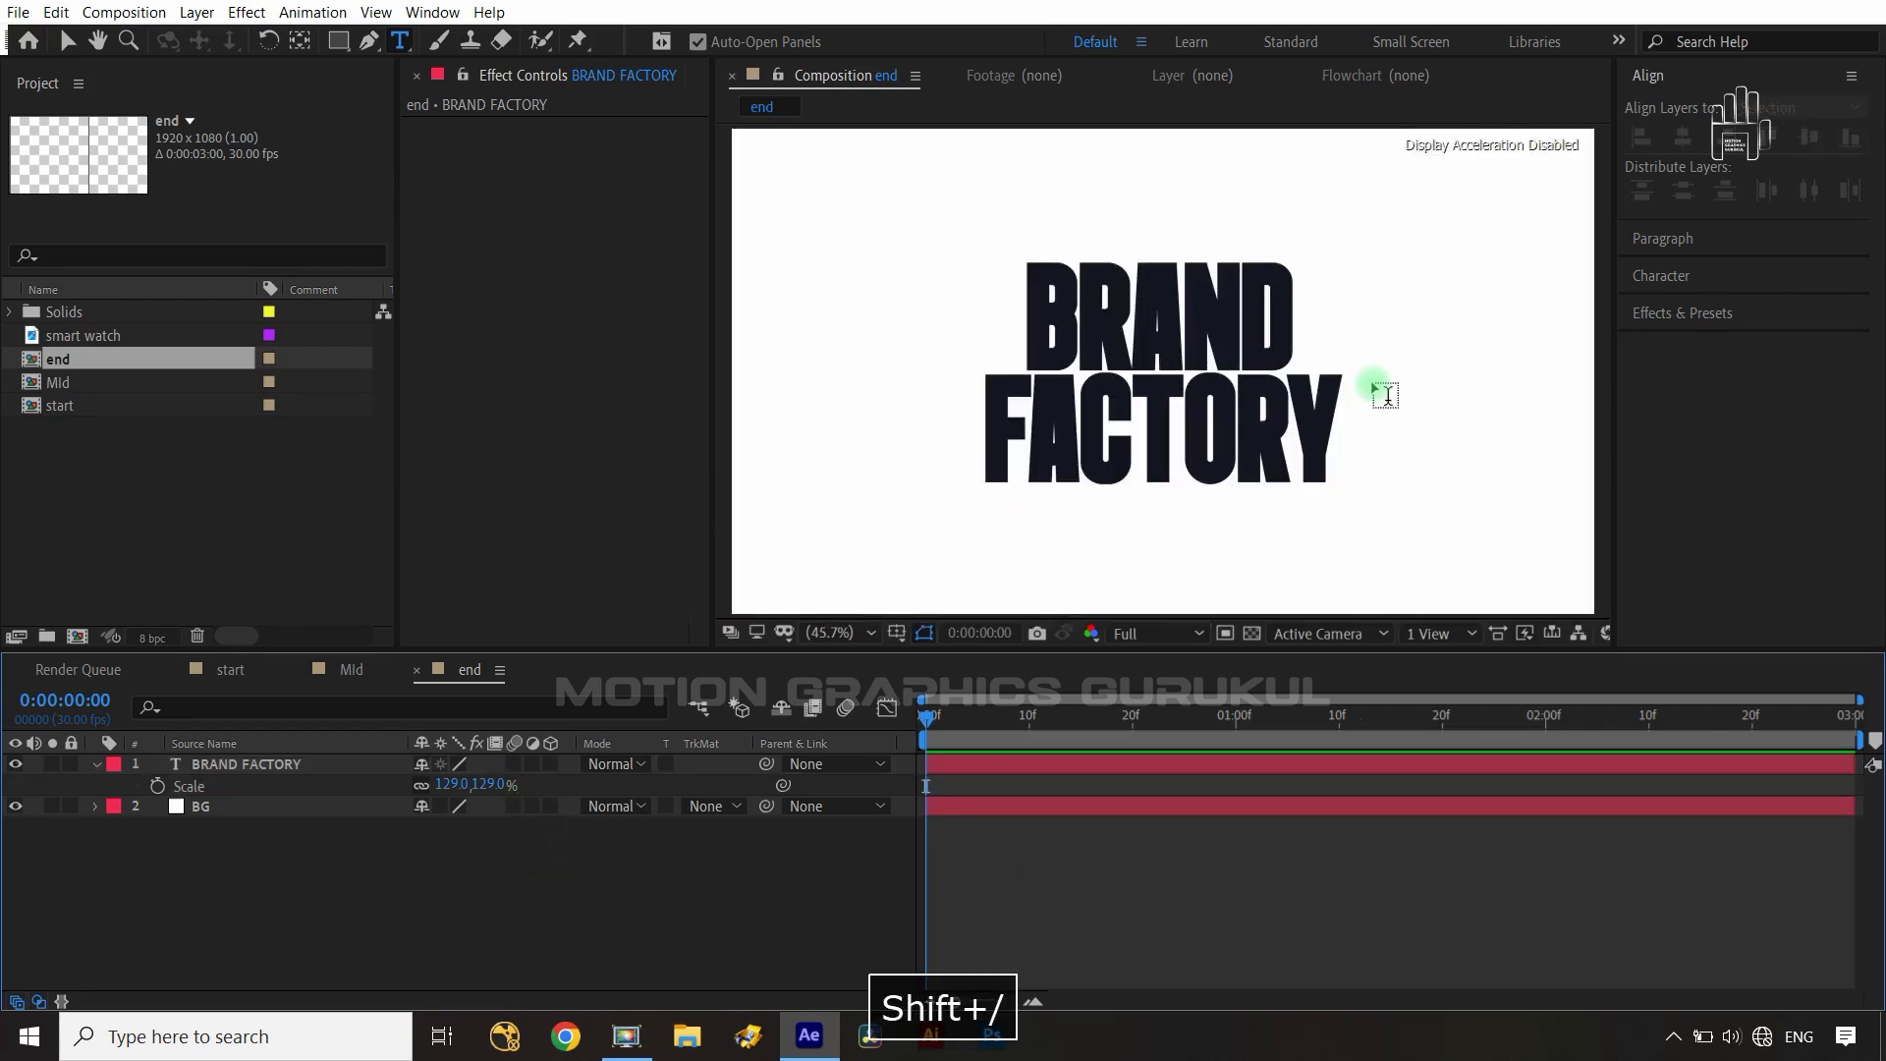
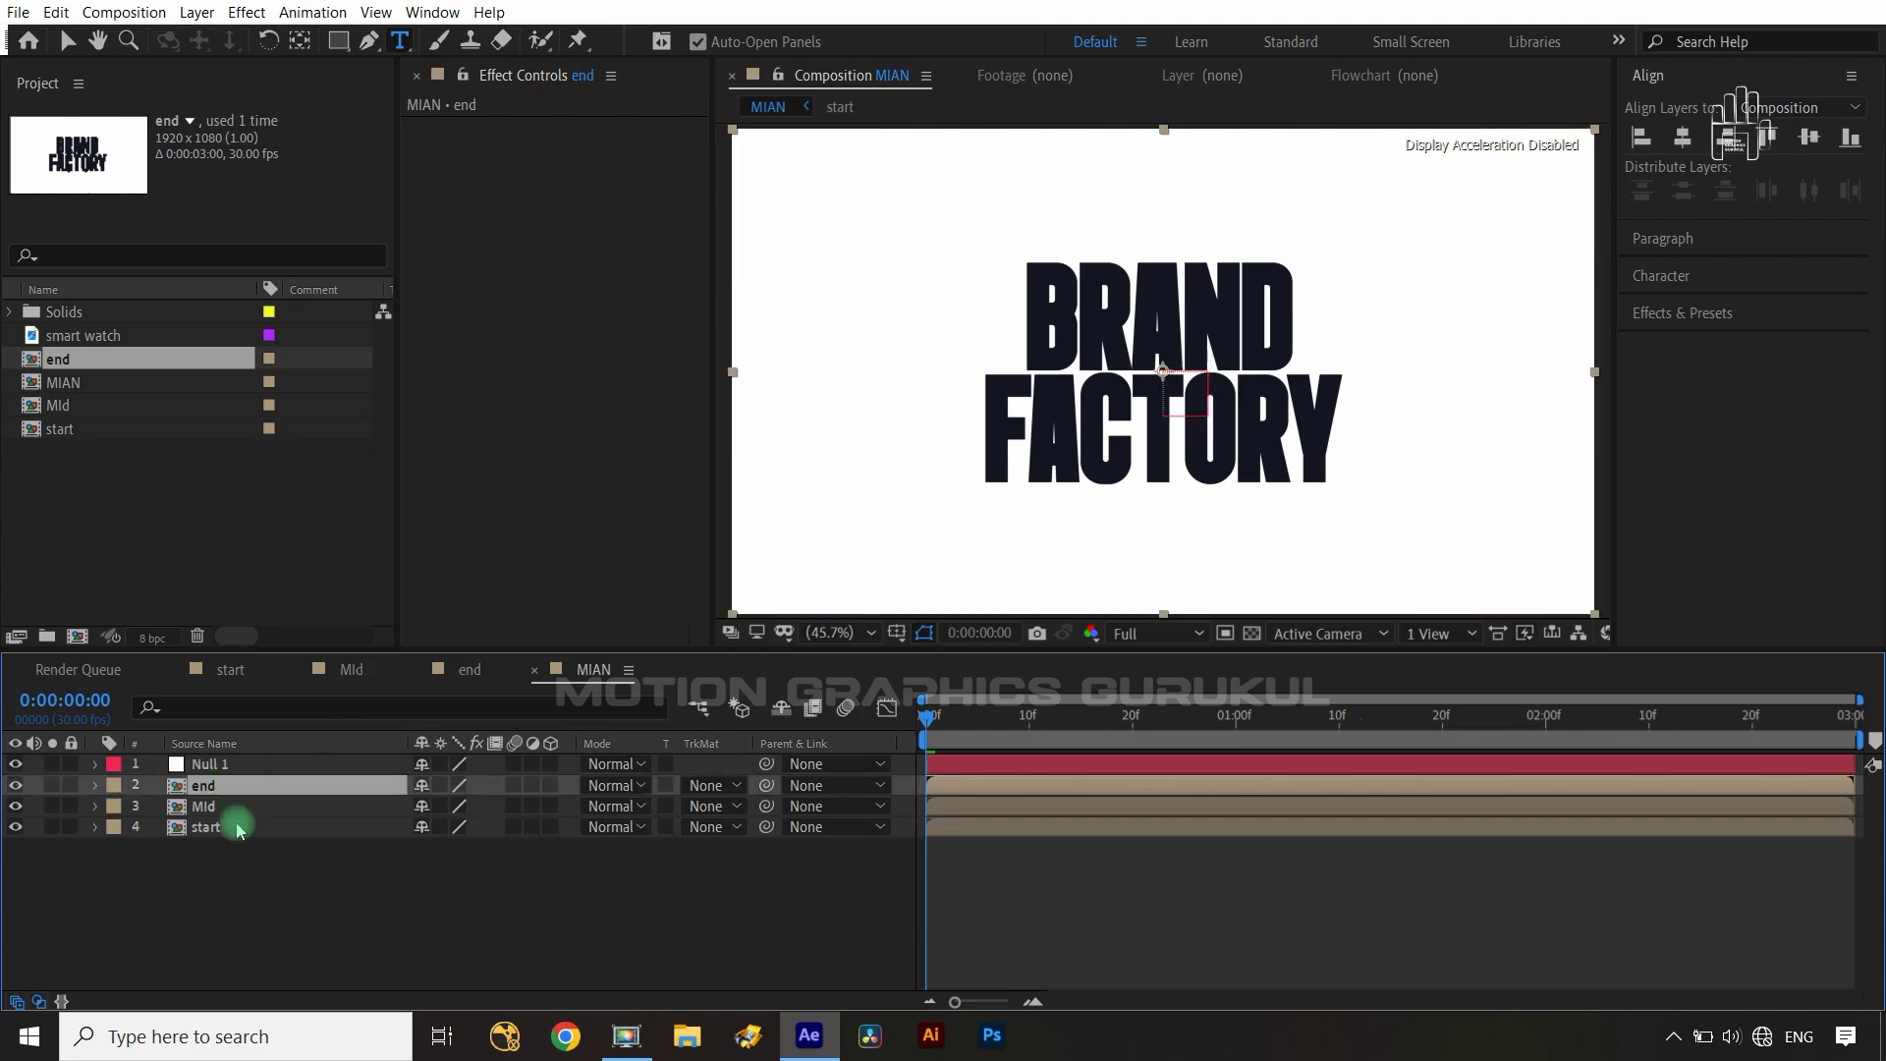
# - Parent the end, MId and start layers to Null 1 and add a 100% Scale keyframe to the null at 0:00:00:00
pyautogui.keyDown('shift'); pyautogui.click(241, 828); pyautogui.keyUp('shift')
pyautogui.moveTo(766, 785); pyautogui.dragTo(286, 765)
pyautogui.click(239, 775)
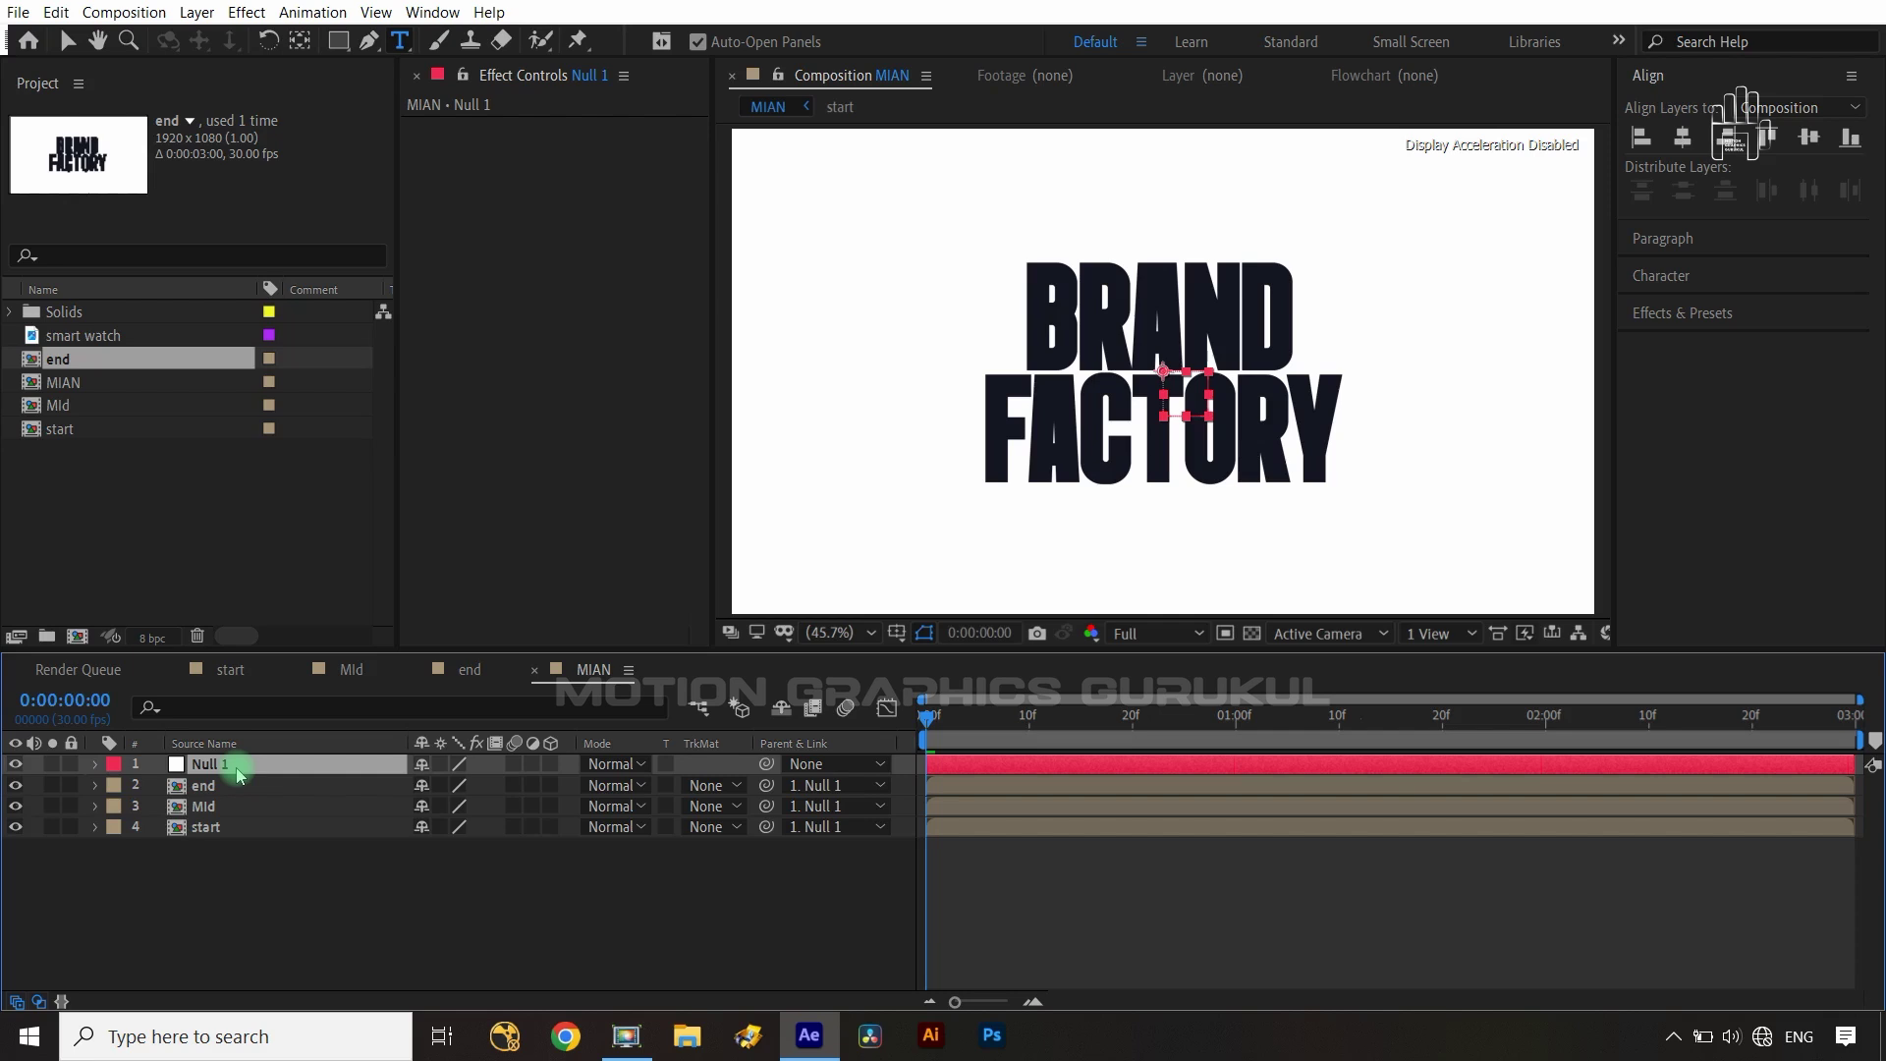
pyautogui.press('s')
pyautogui.click(157, 786)
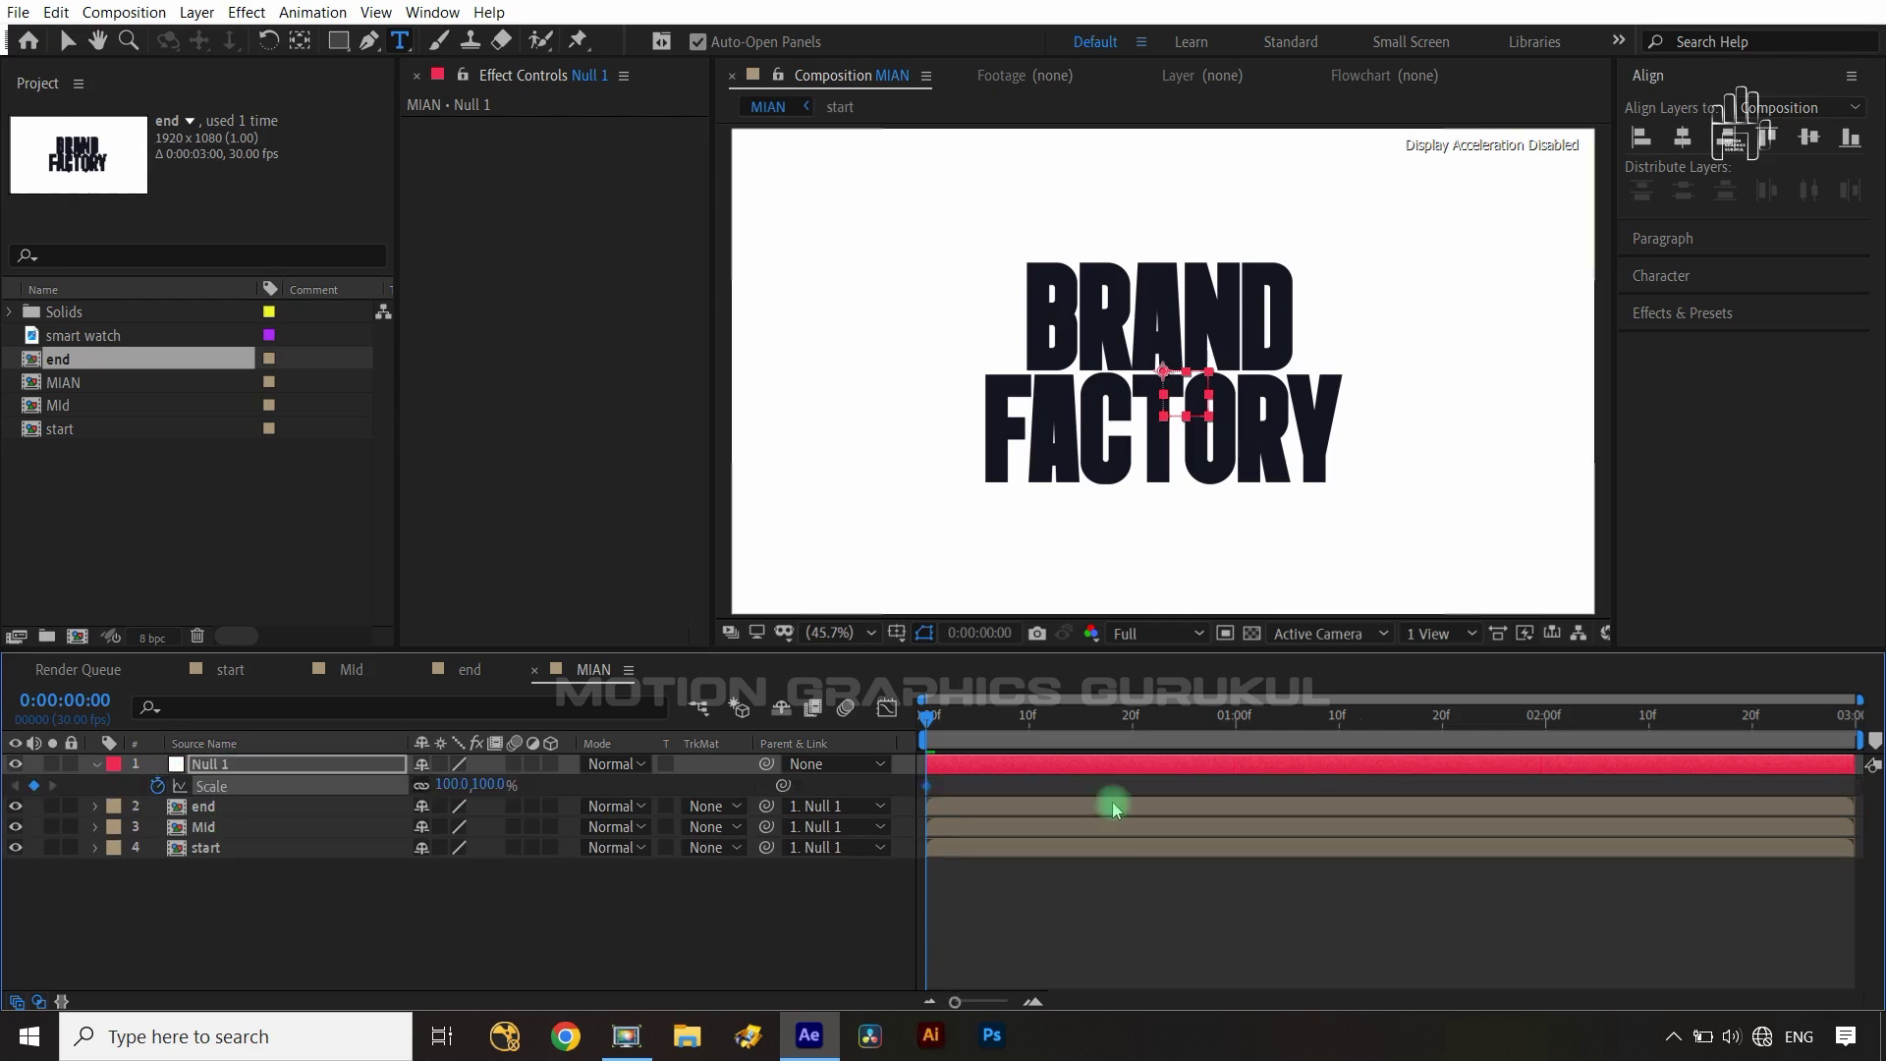
# - Hide the end and MId layers and add a 258% Scale keyframe to Null 1 at 0:00:01:00
pyautogui.moveTo(931, 727); pyautogui.dragTo(1241, 735)
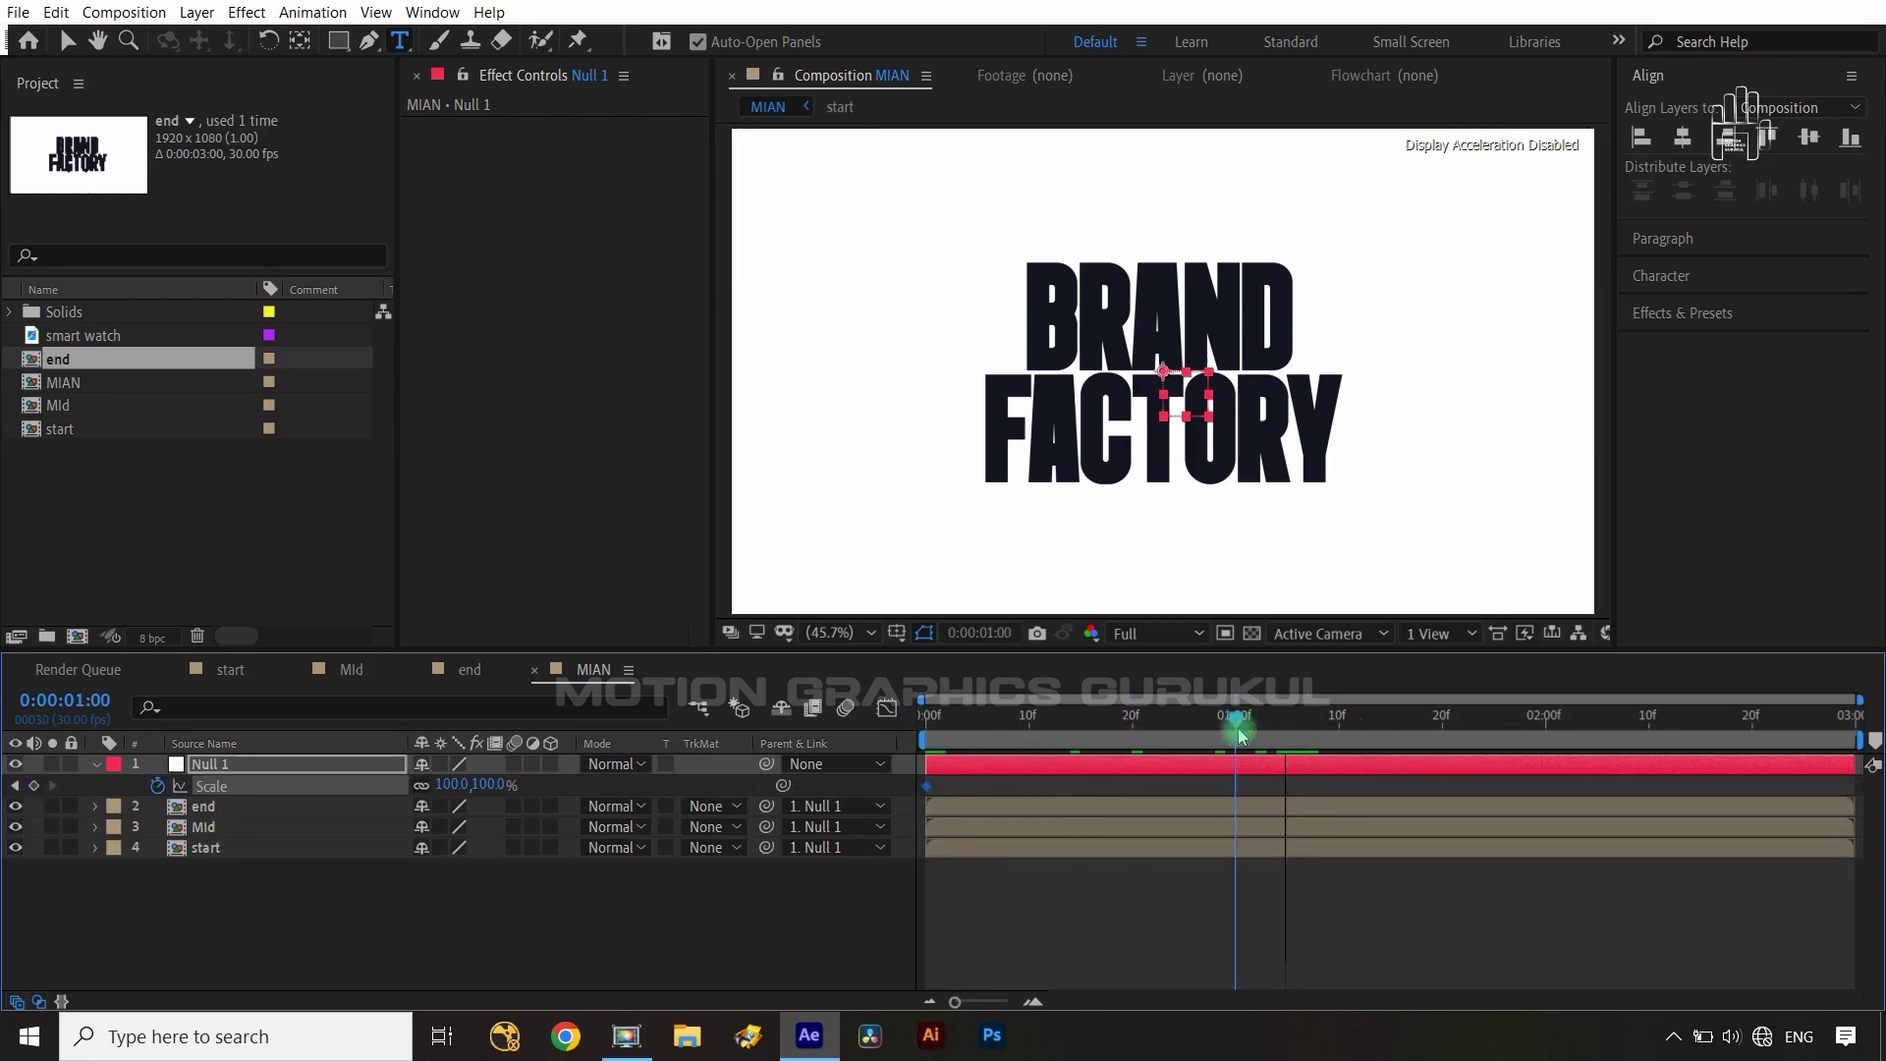
pyautogui.click(17, 806)
pyautogui.click(16, 827)
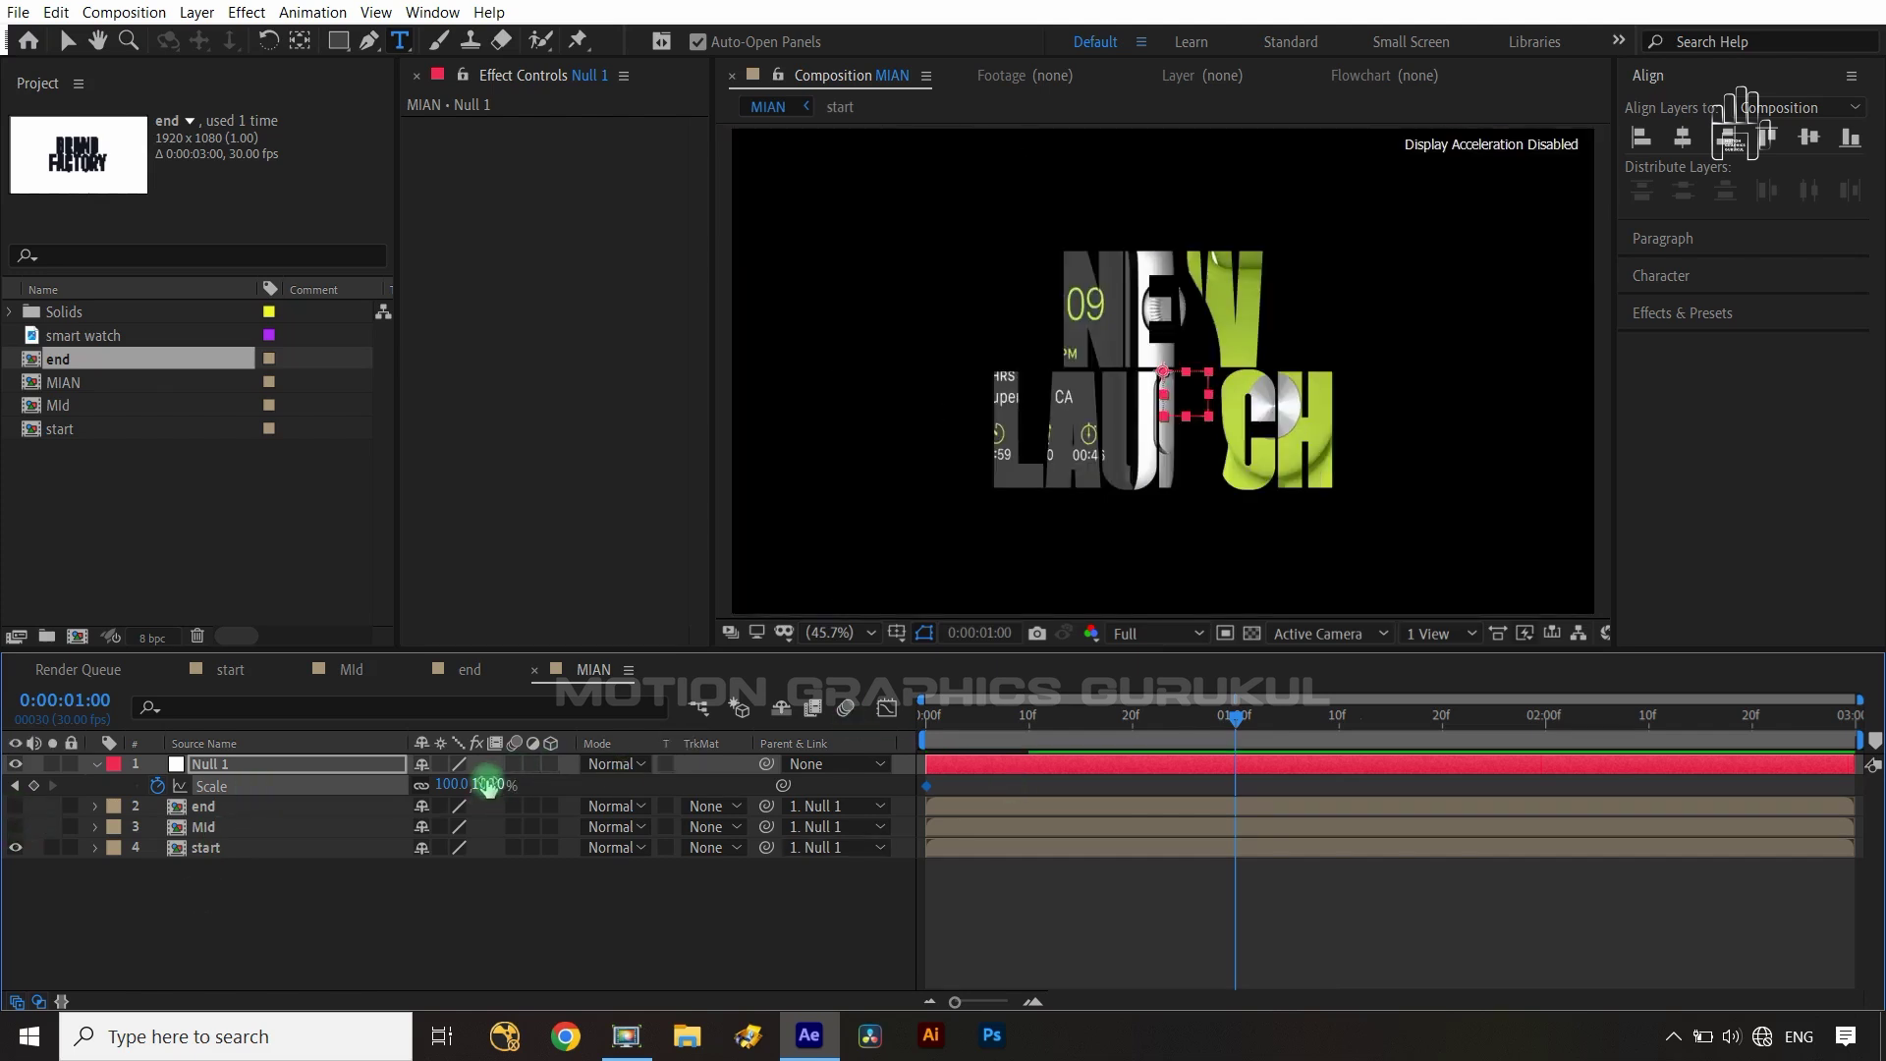
pyautogui.moveTo(488, 786); pyautogui.dragTo(678, 779)
pyautogui.click(187, 850)
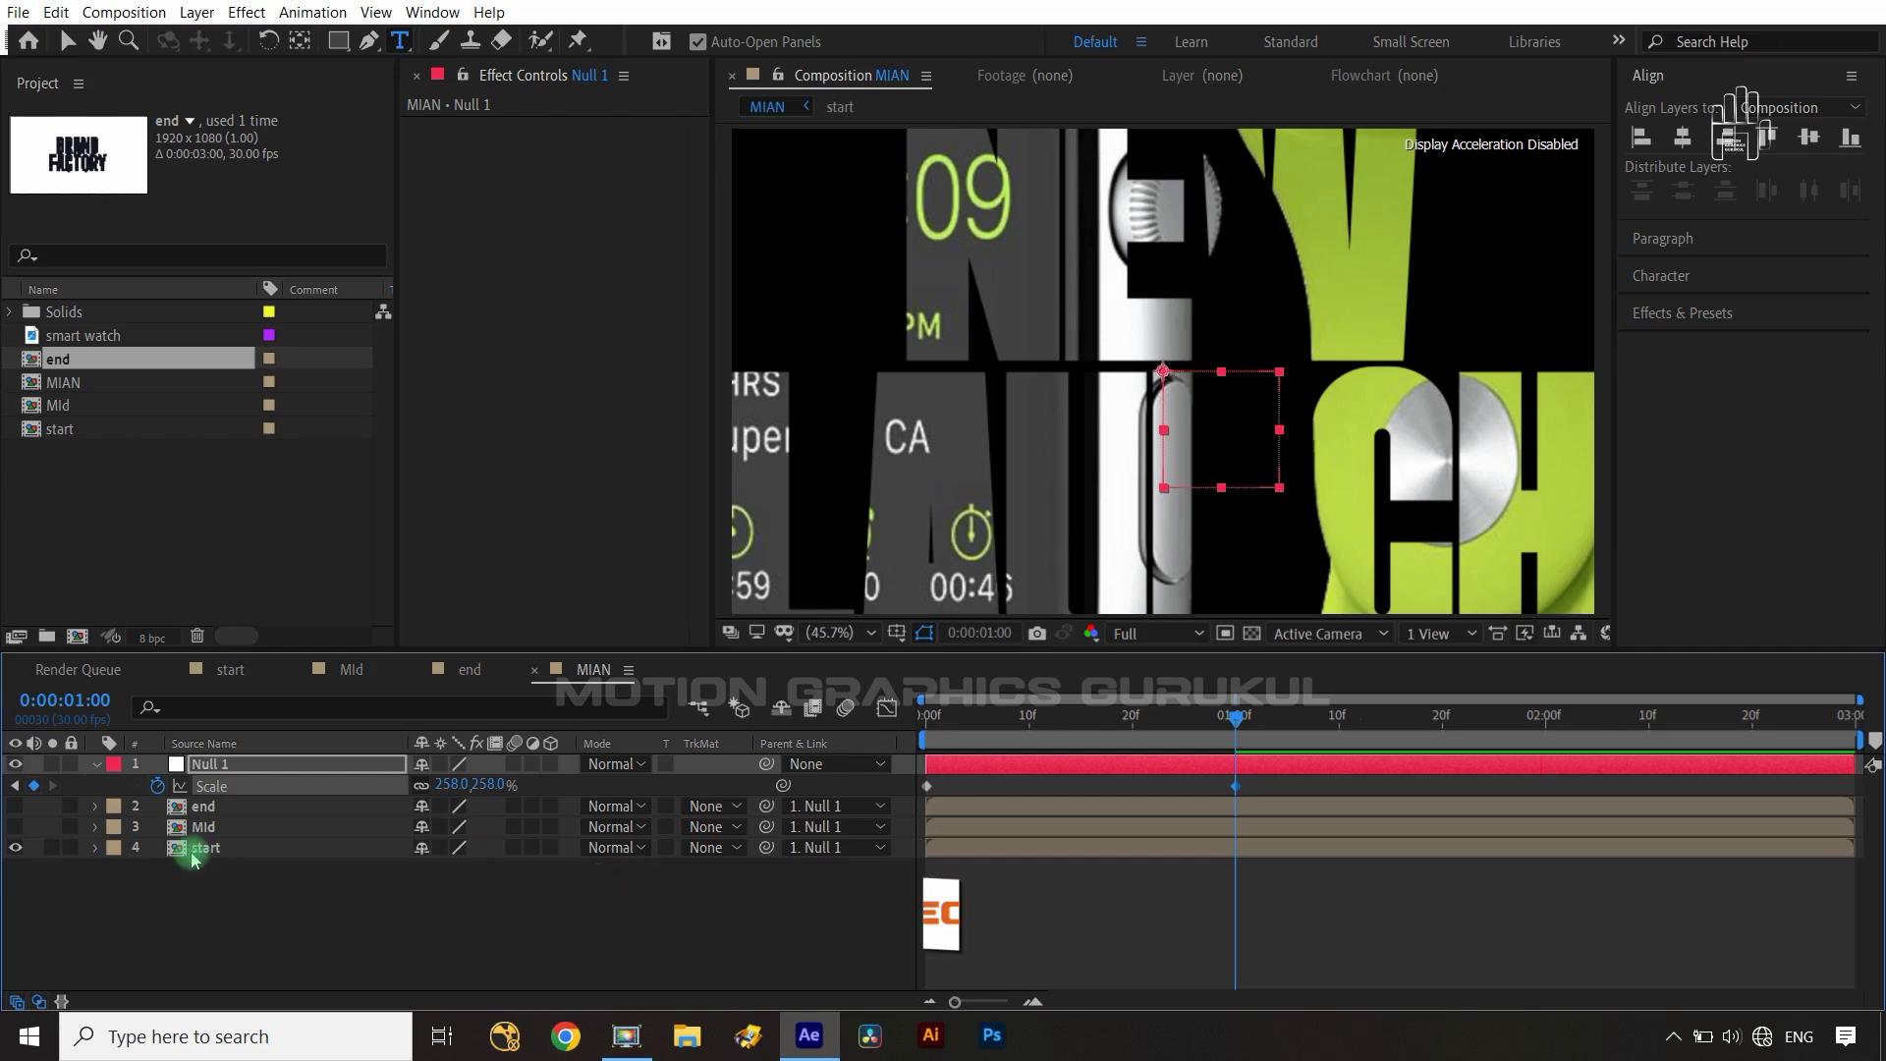
# - Show the MId layer again and set its Scale to 41%
pyautogui.click(15, 826)
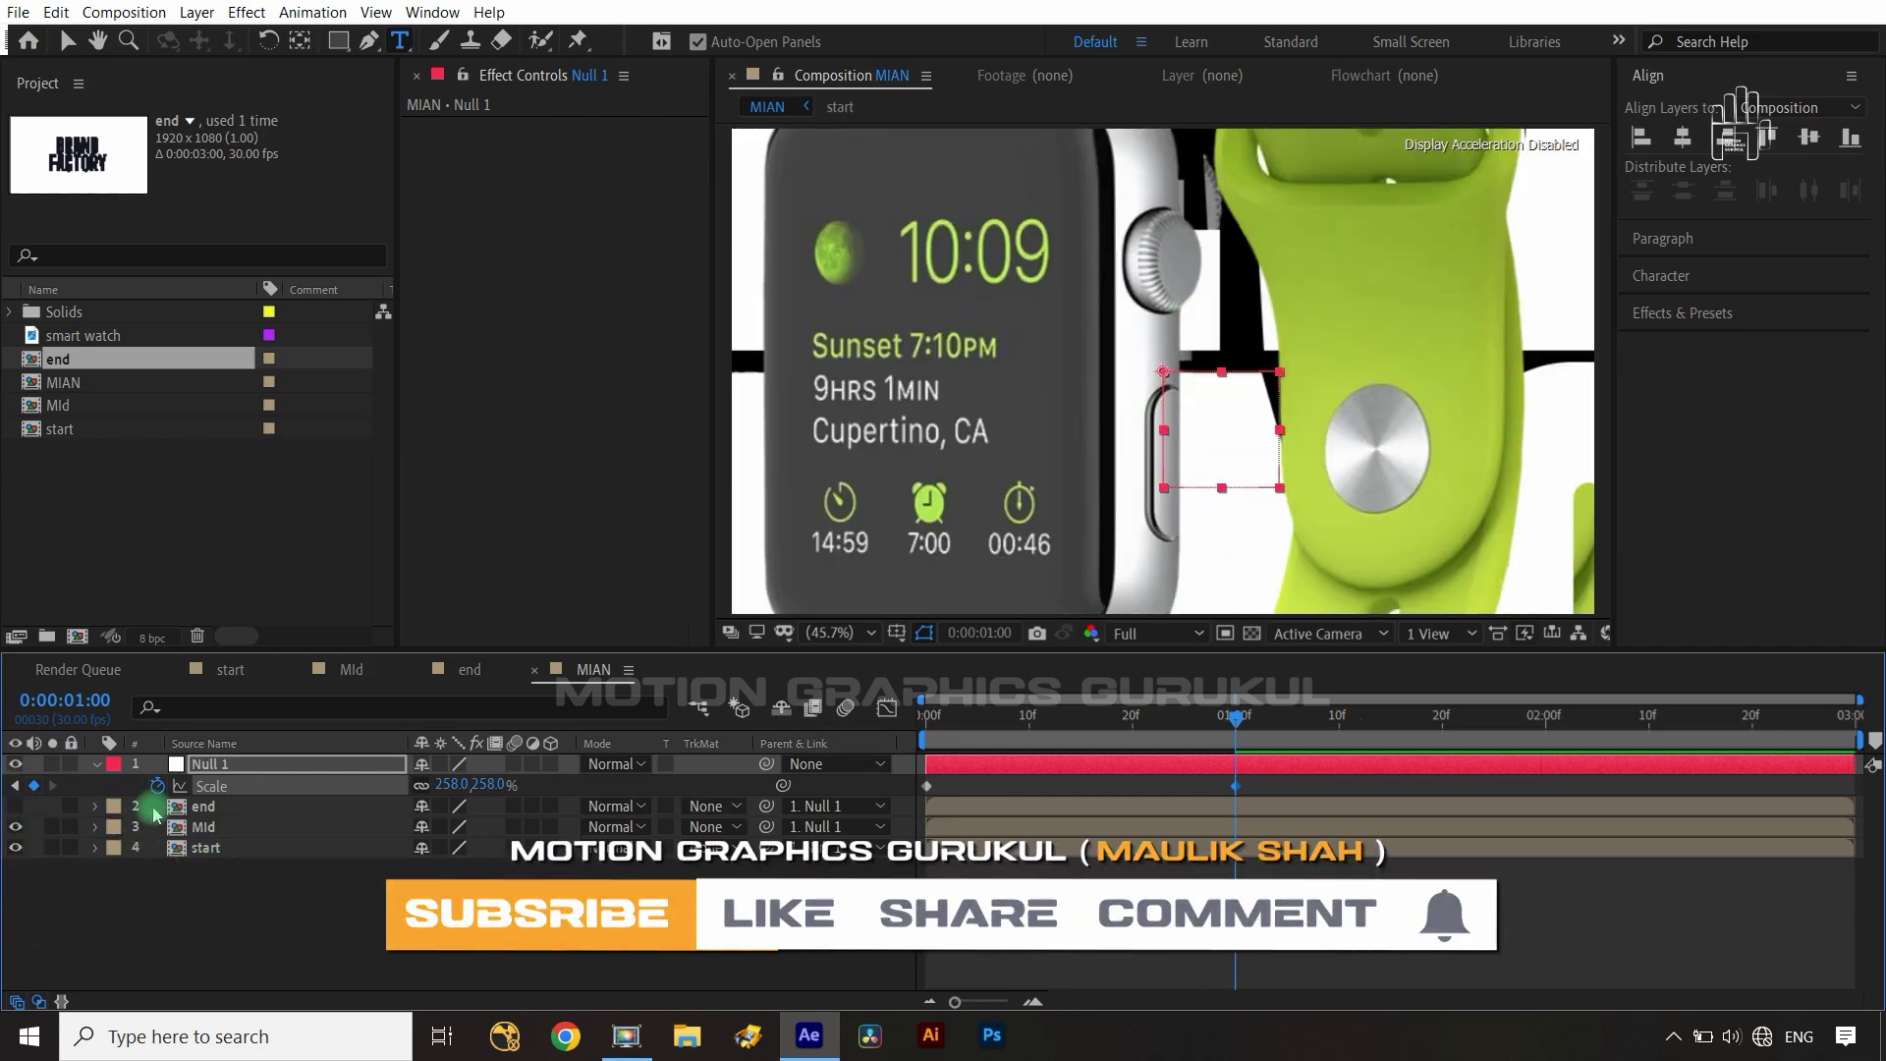
pyautogui.click(233, 828)
pyautogui.press('s')
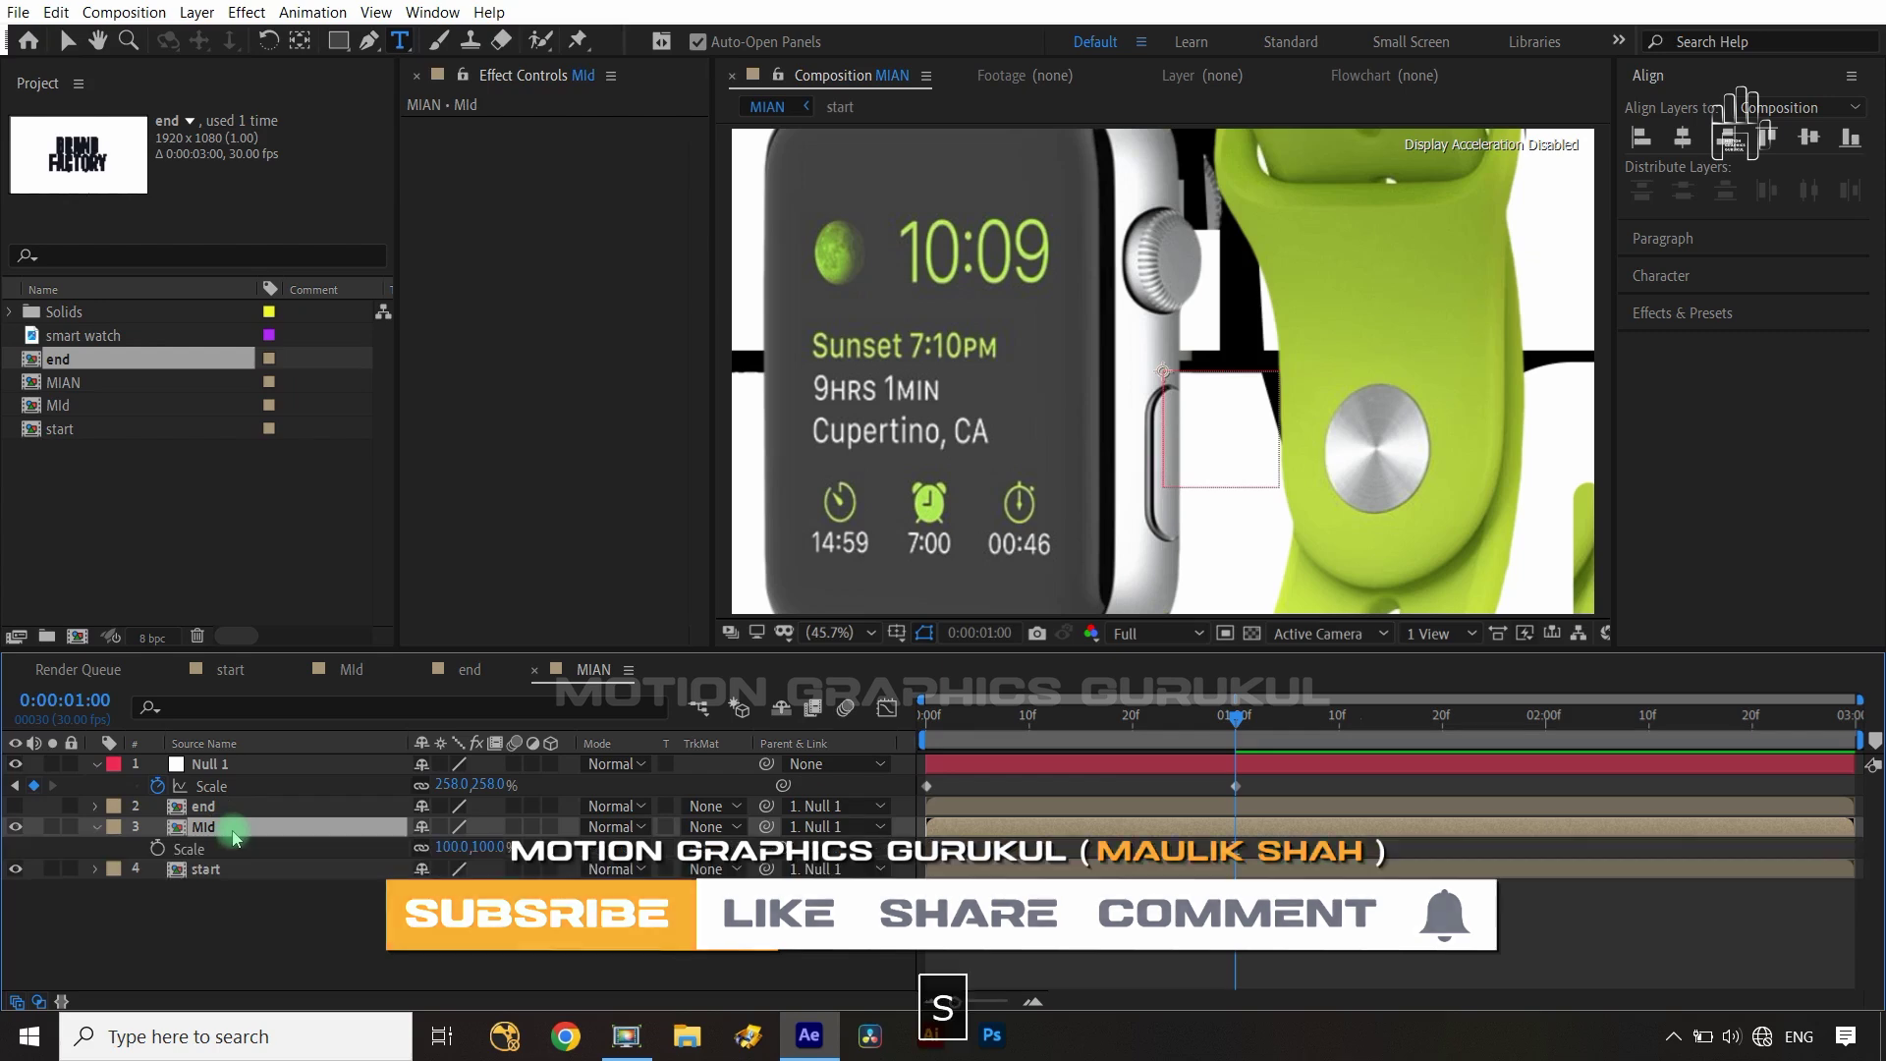
pyautogui.moveTo(479, 847); pyautogui.dragTo(436, 868)
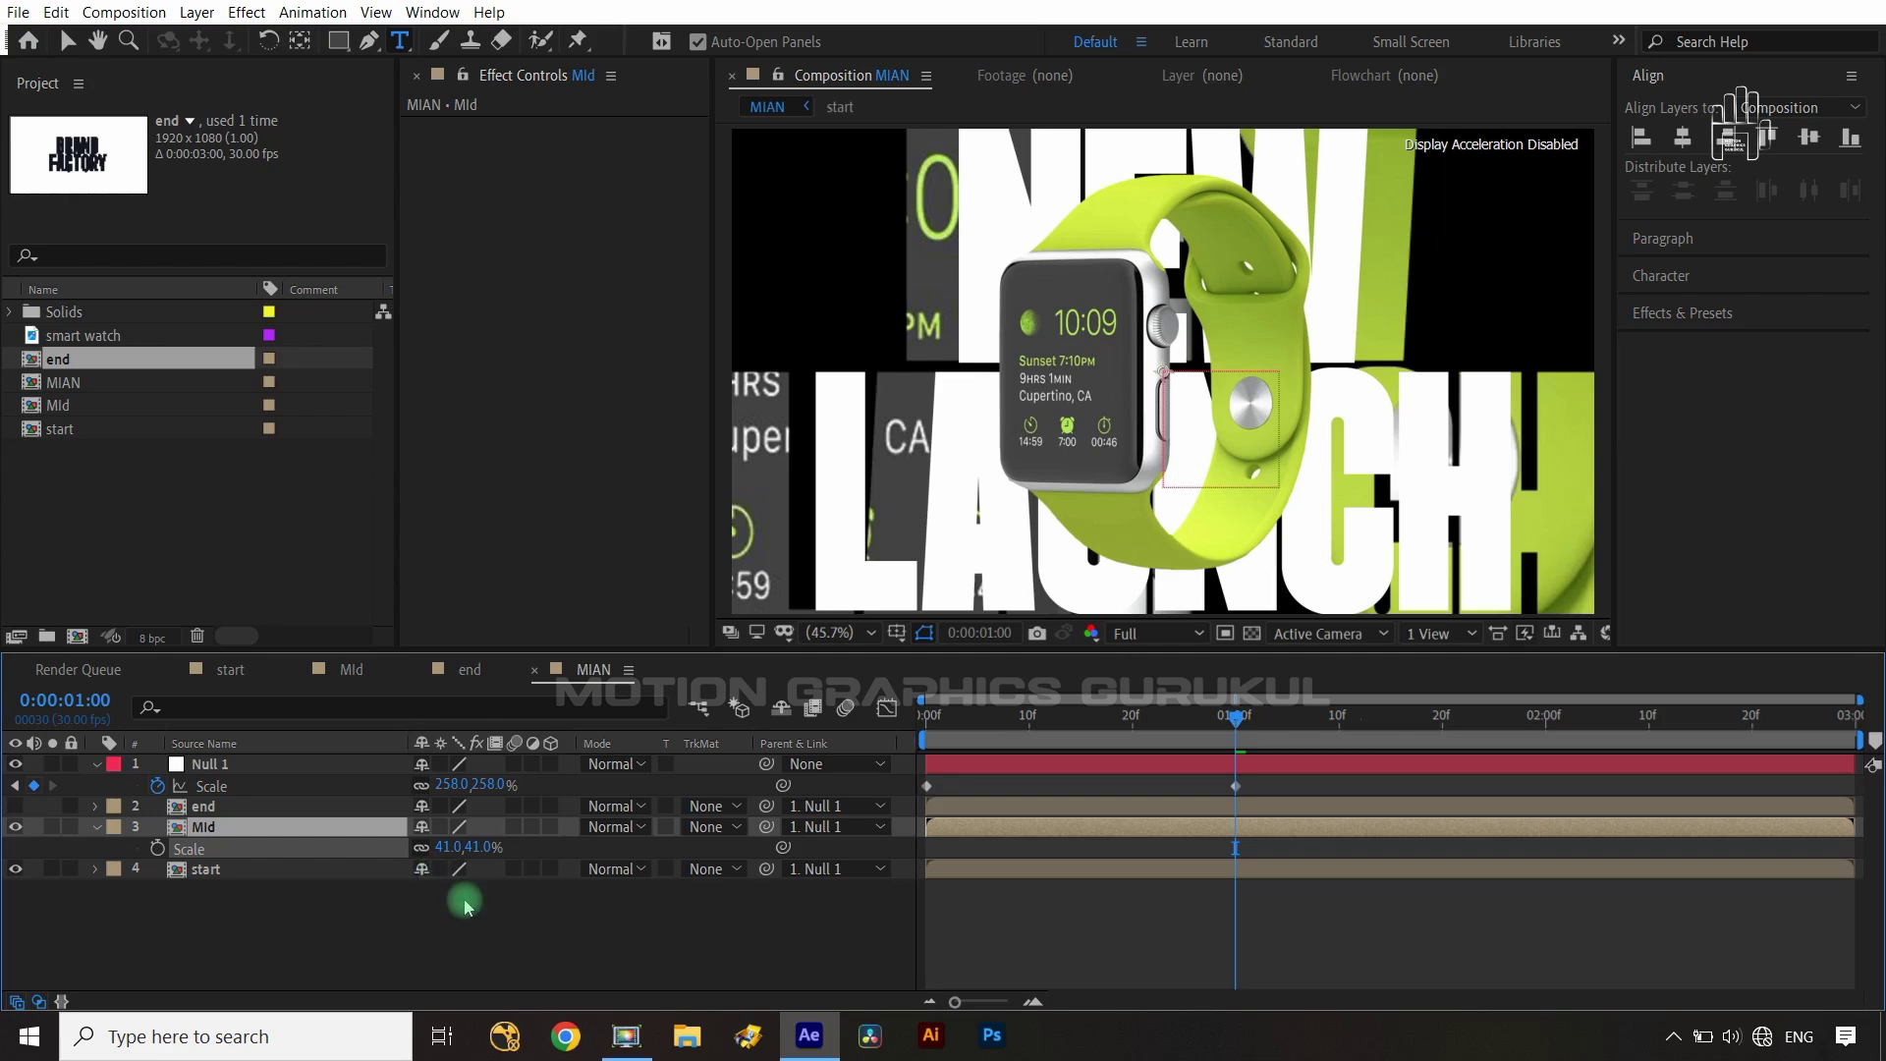
pyautogui.click(590, 936)
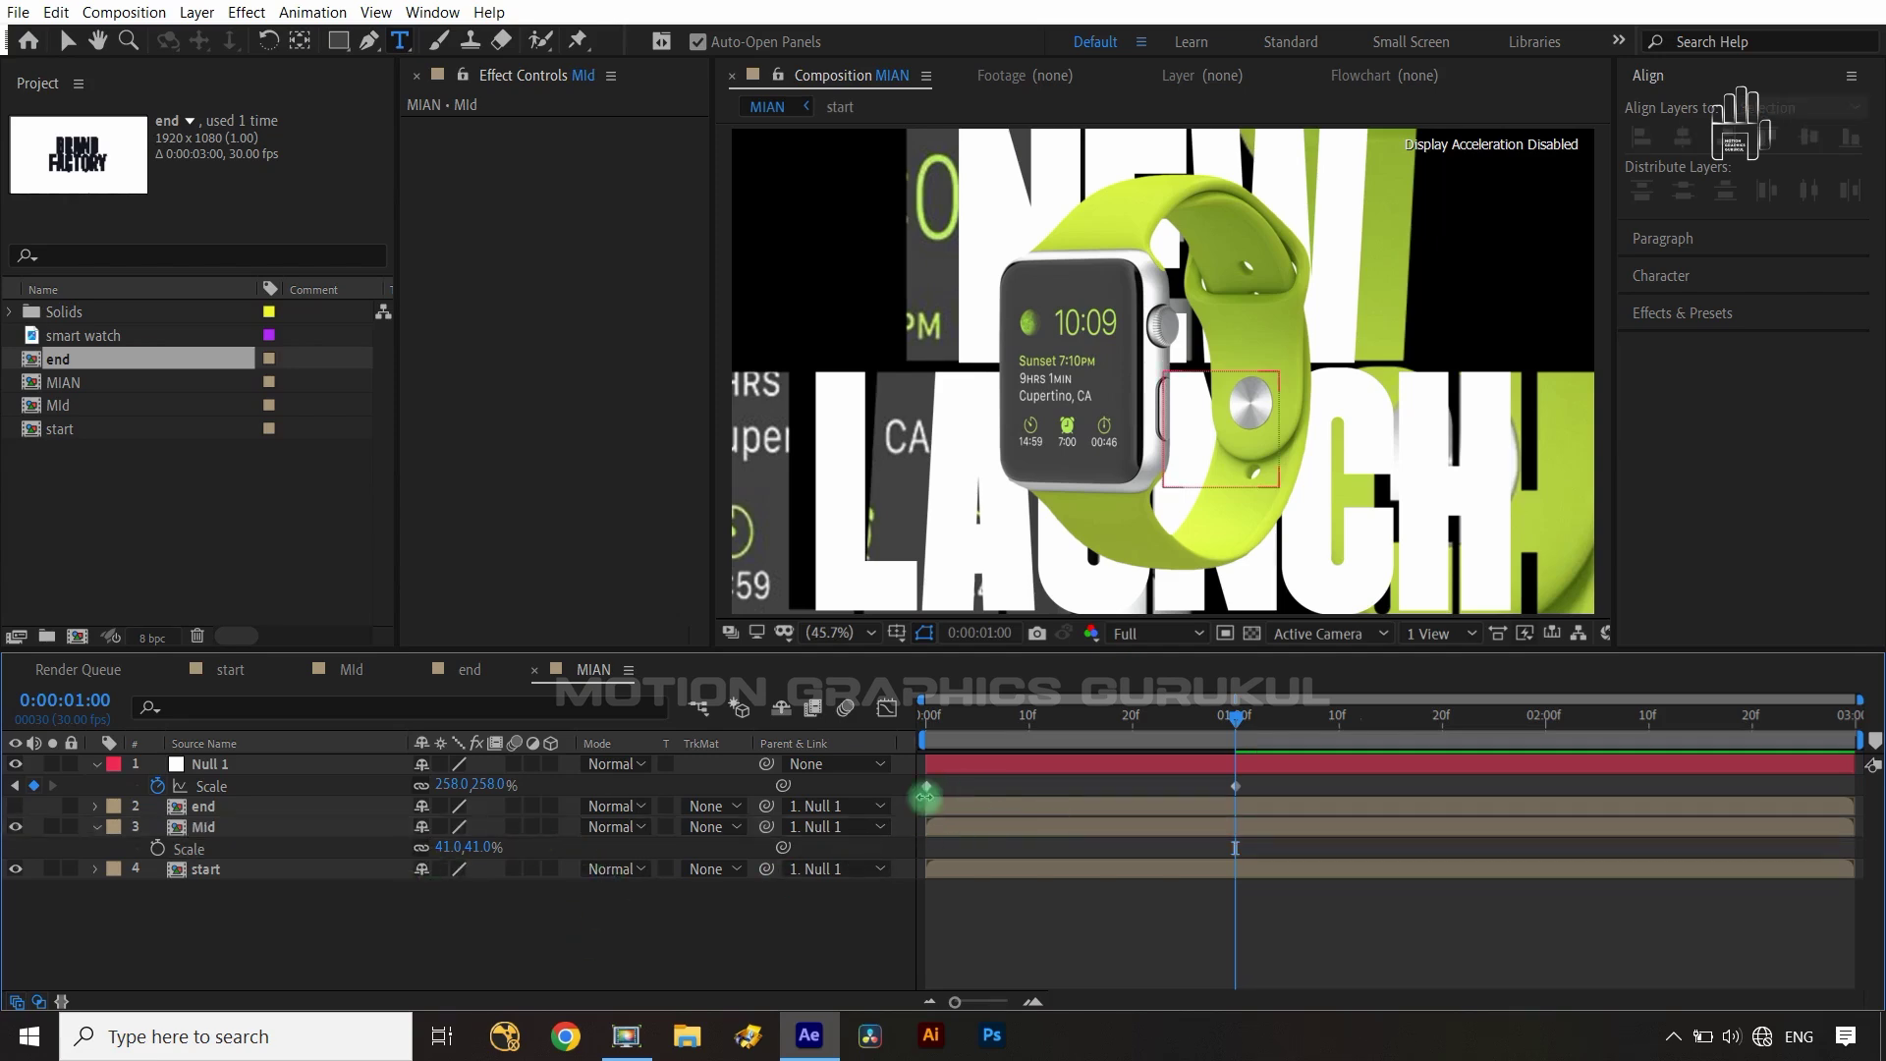
# - Shape Null 1's Scale curve in the Graph Editor to rise steeply from the first keyframe and flatten into the 0:00:01:00 keyframe
pyautogui.moveTo(1250, 783); pyautogui.dragTo(920, 792)
pyautogui.click(887, 707)
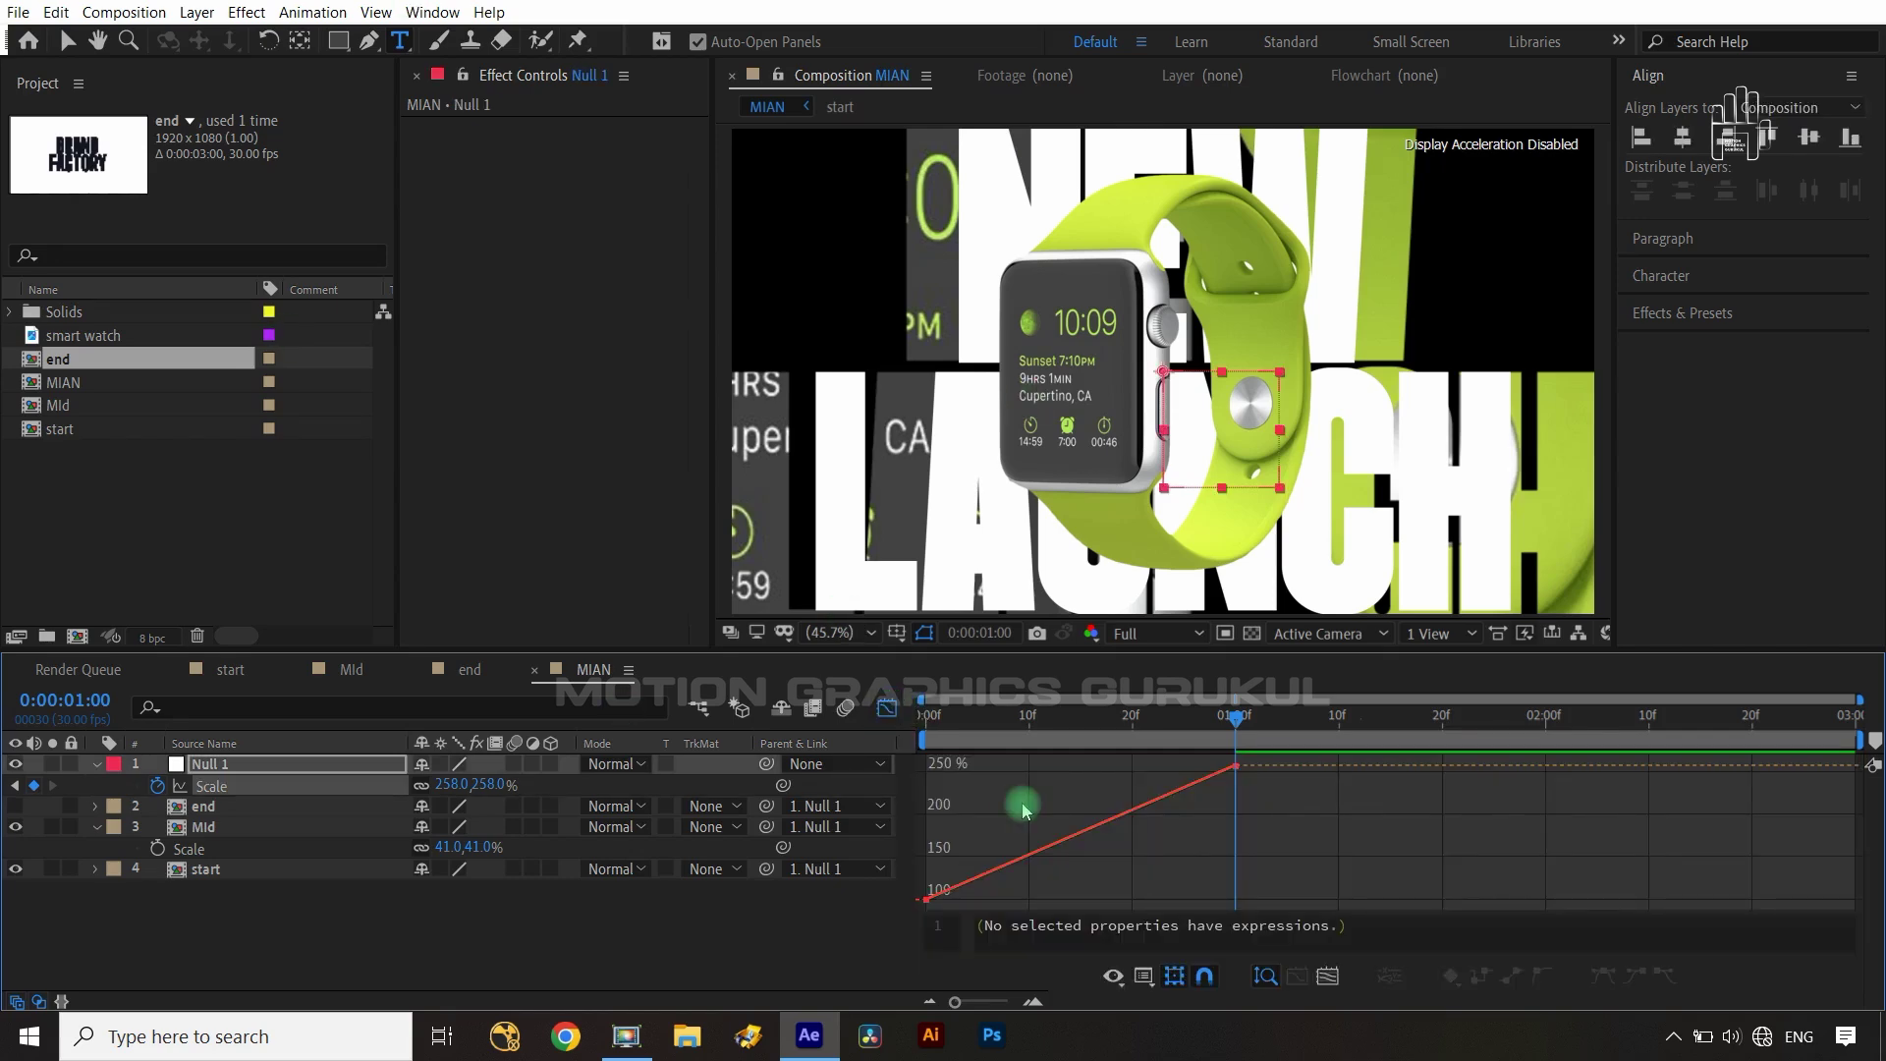
pyautogui.moveTo(939, 915); pyautogui.dragTo(928, 792)
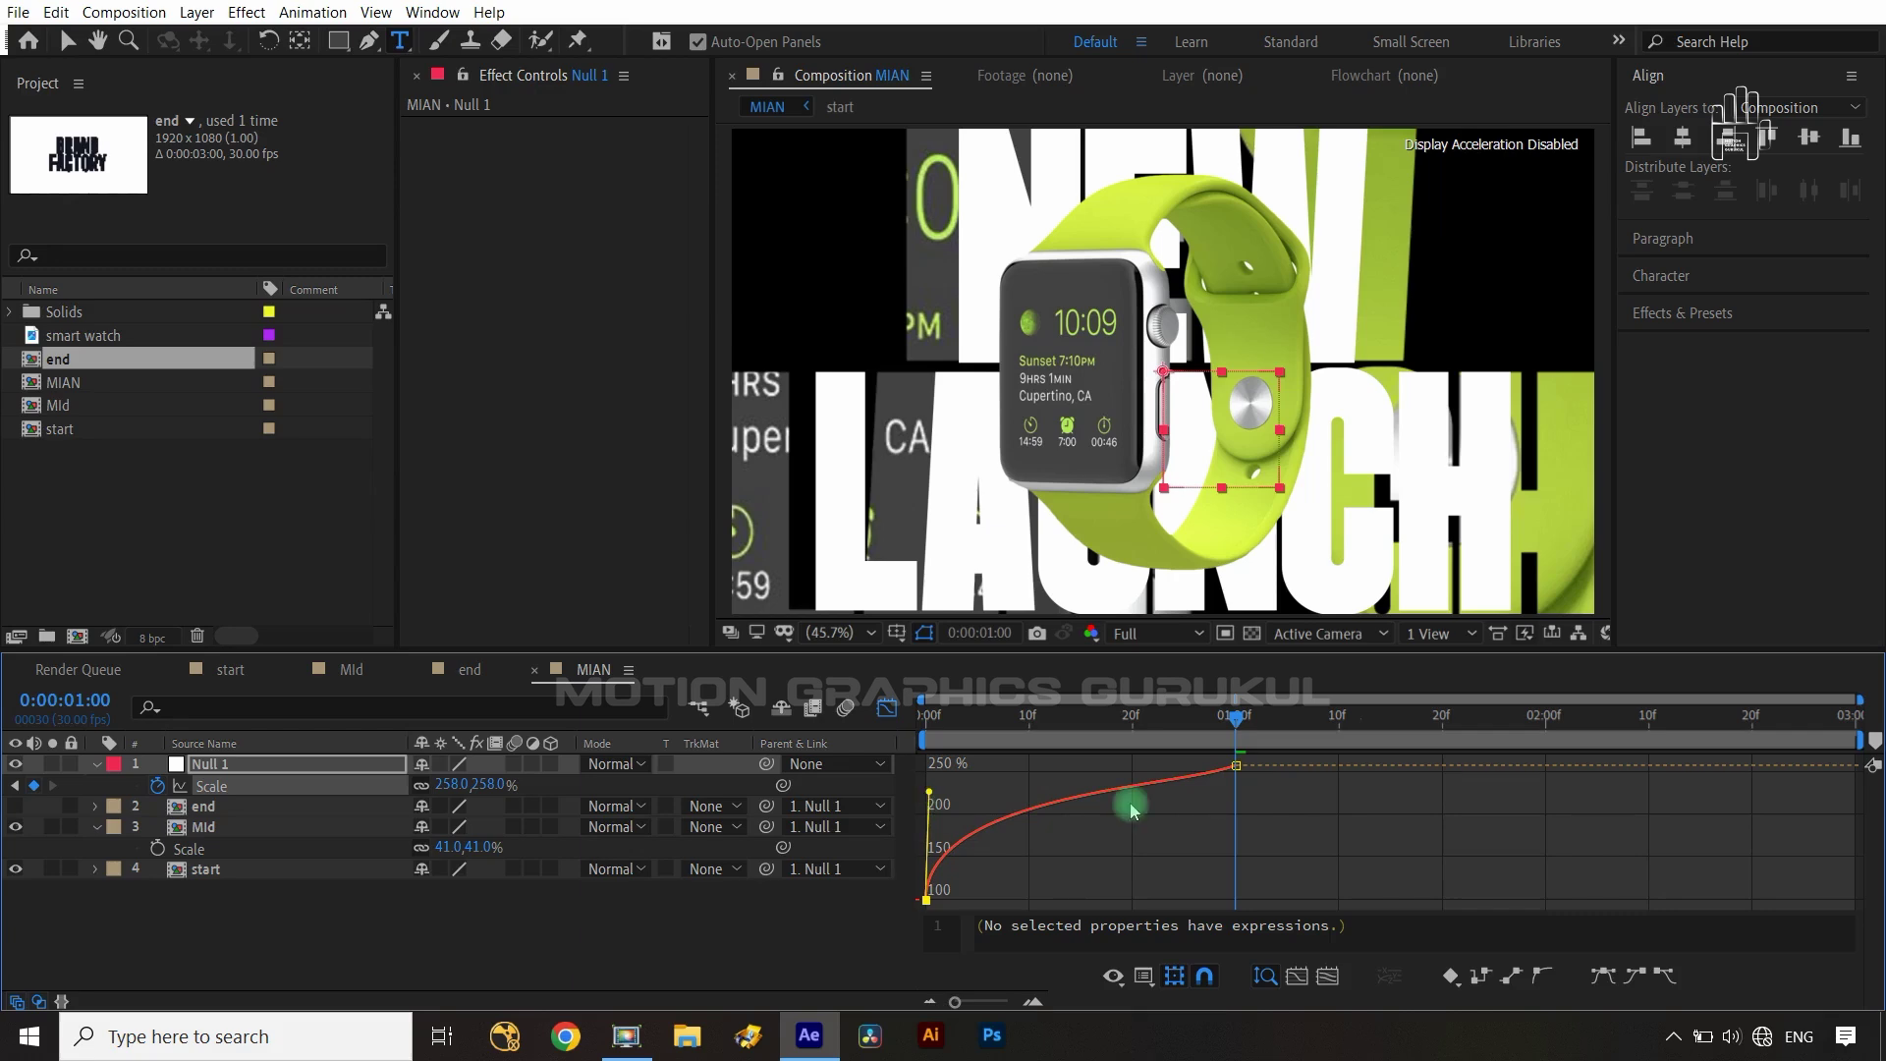
pyautogui.moveTo(1236, 766); pyautogui.dragTo(1097, 766)
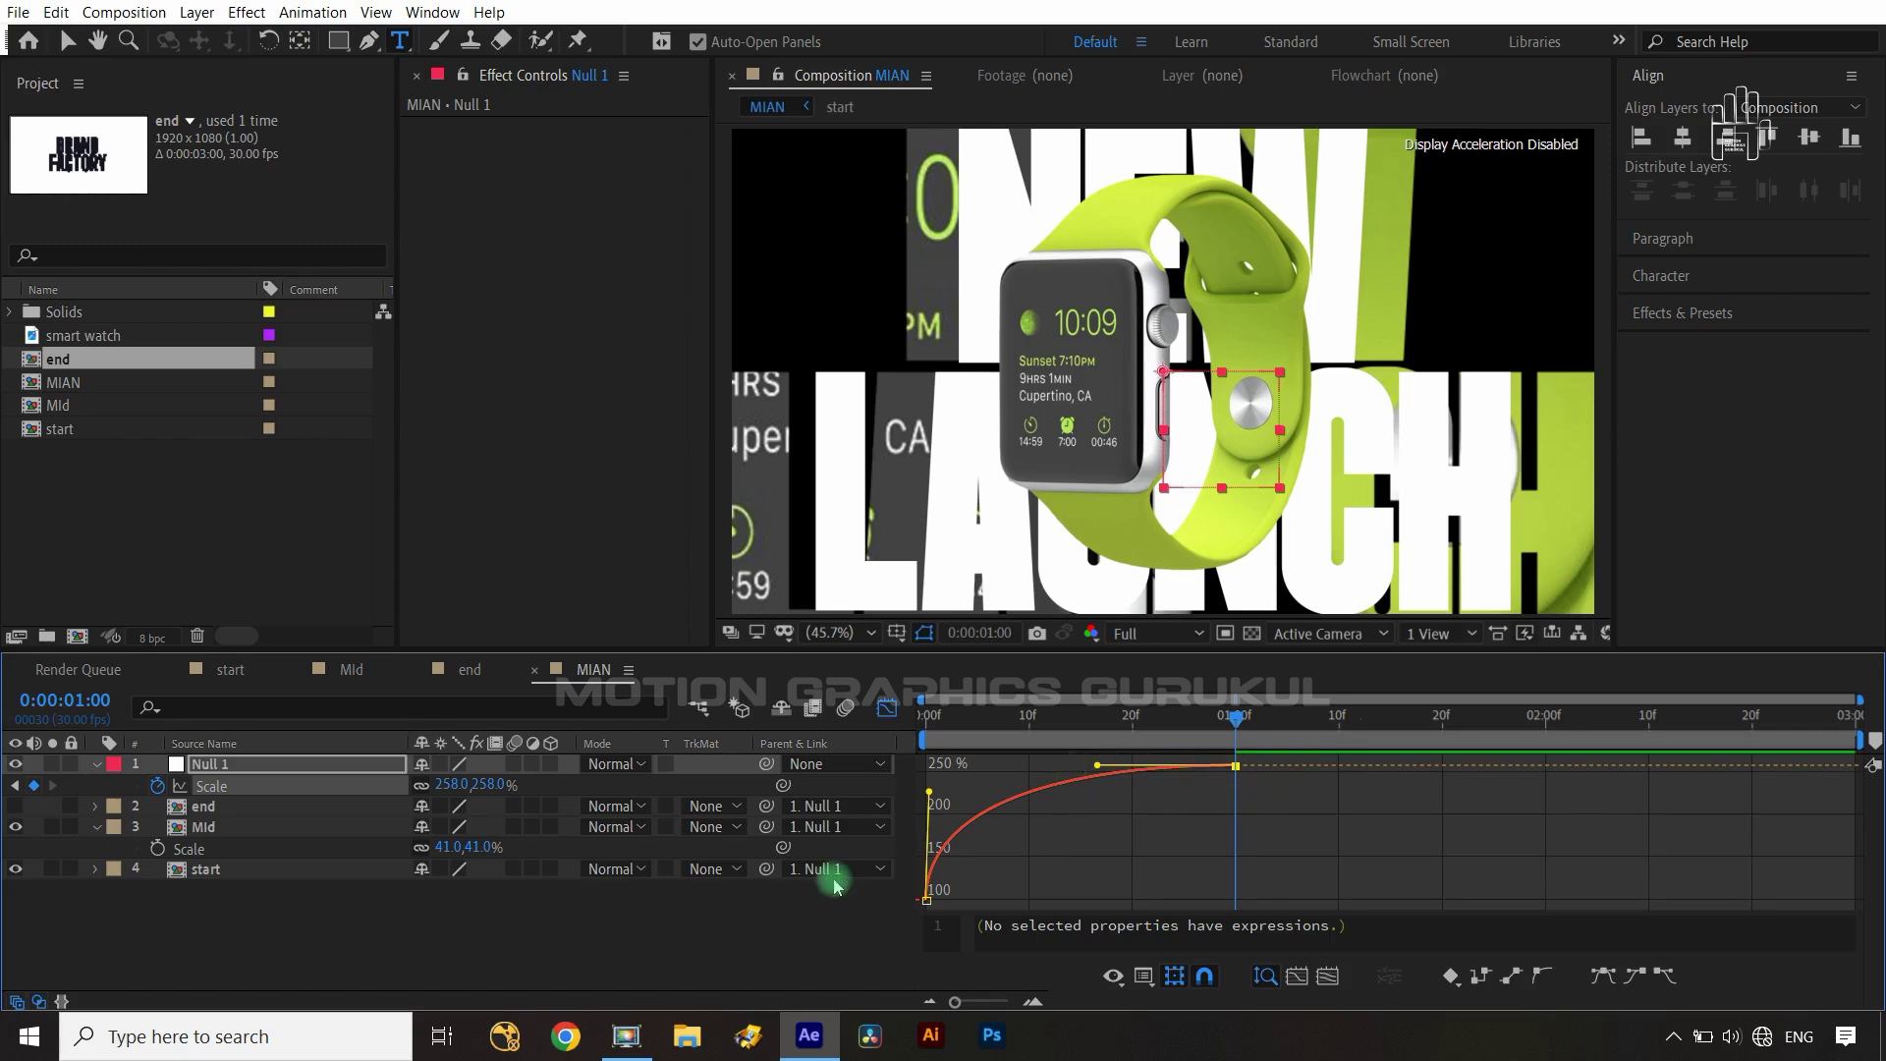
pyautogui.click(834, 906)
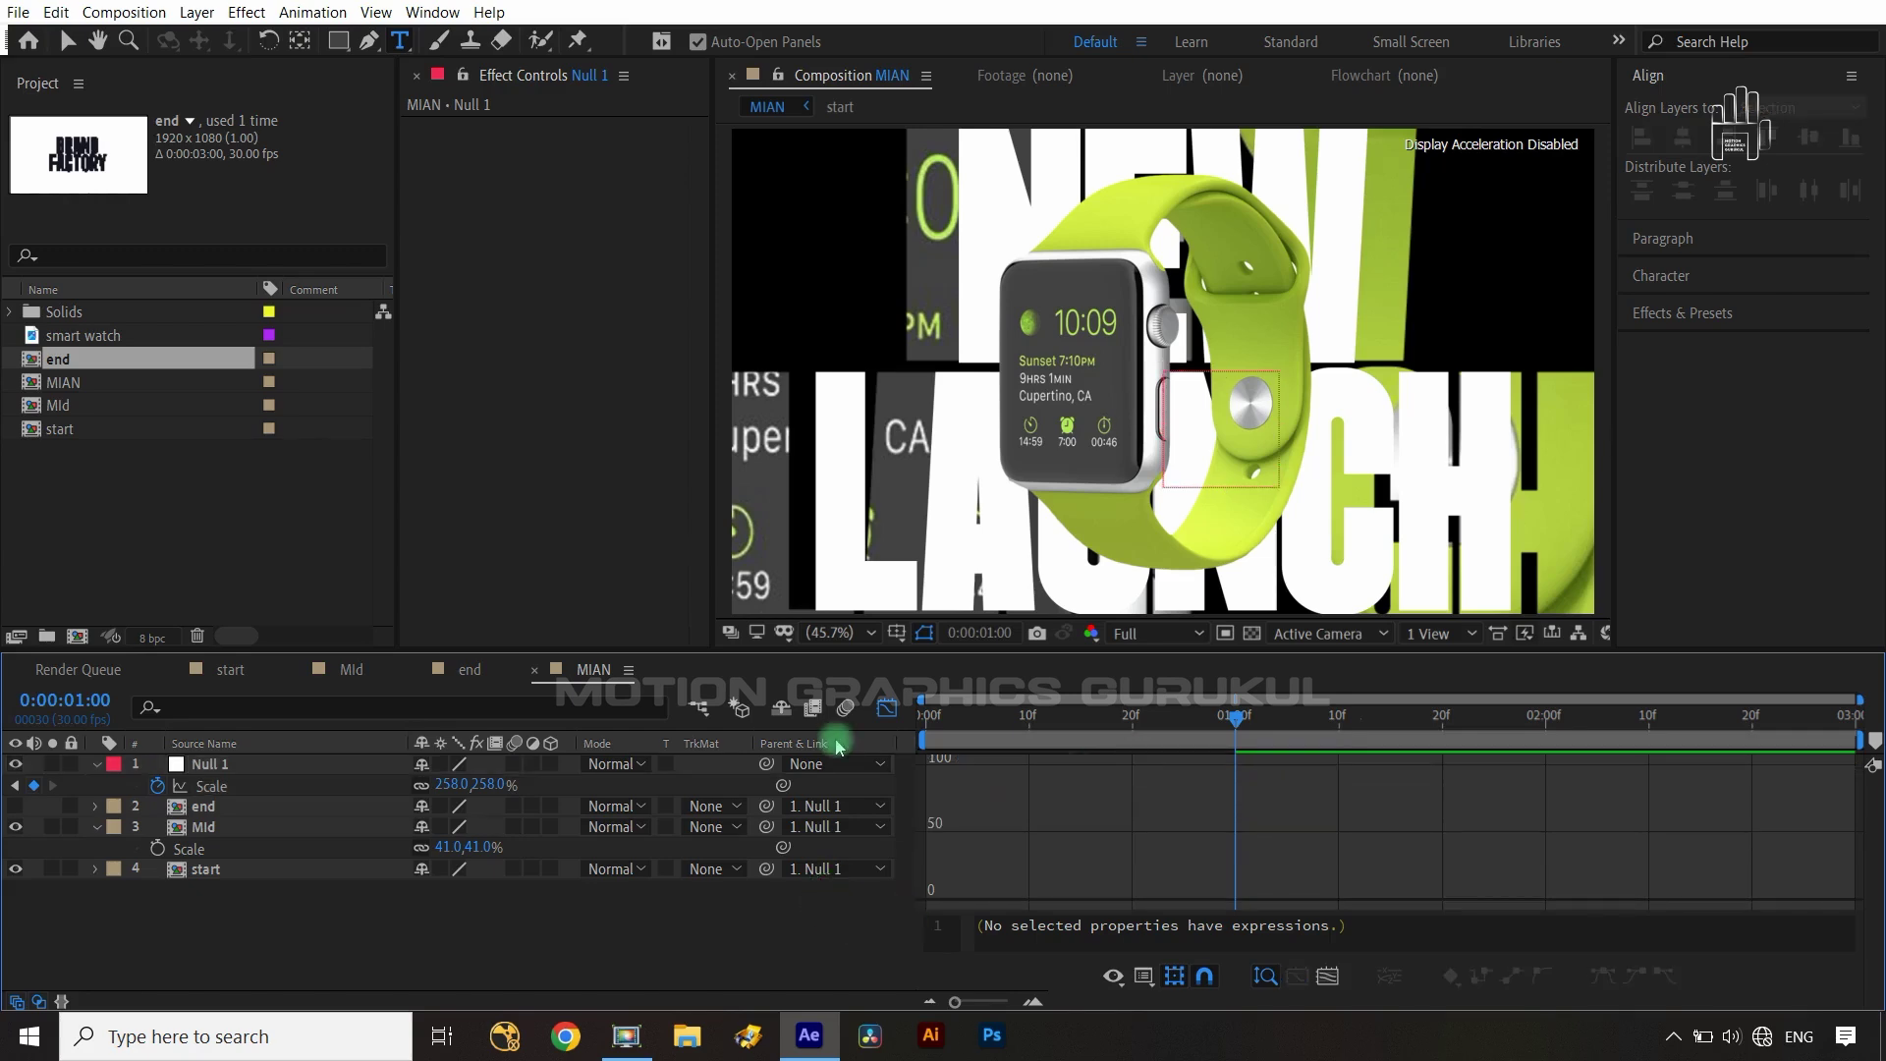
pyautogui.click(886, 708)
# - Check the zoom from 0:00:00:00 to 0:00:00:05 with the MId layer hidden, and show the layer again
pyautogui.moveTo(1235, 724); pyautogui.dragTo(911, 742)
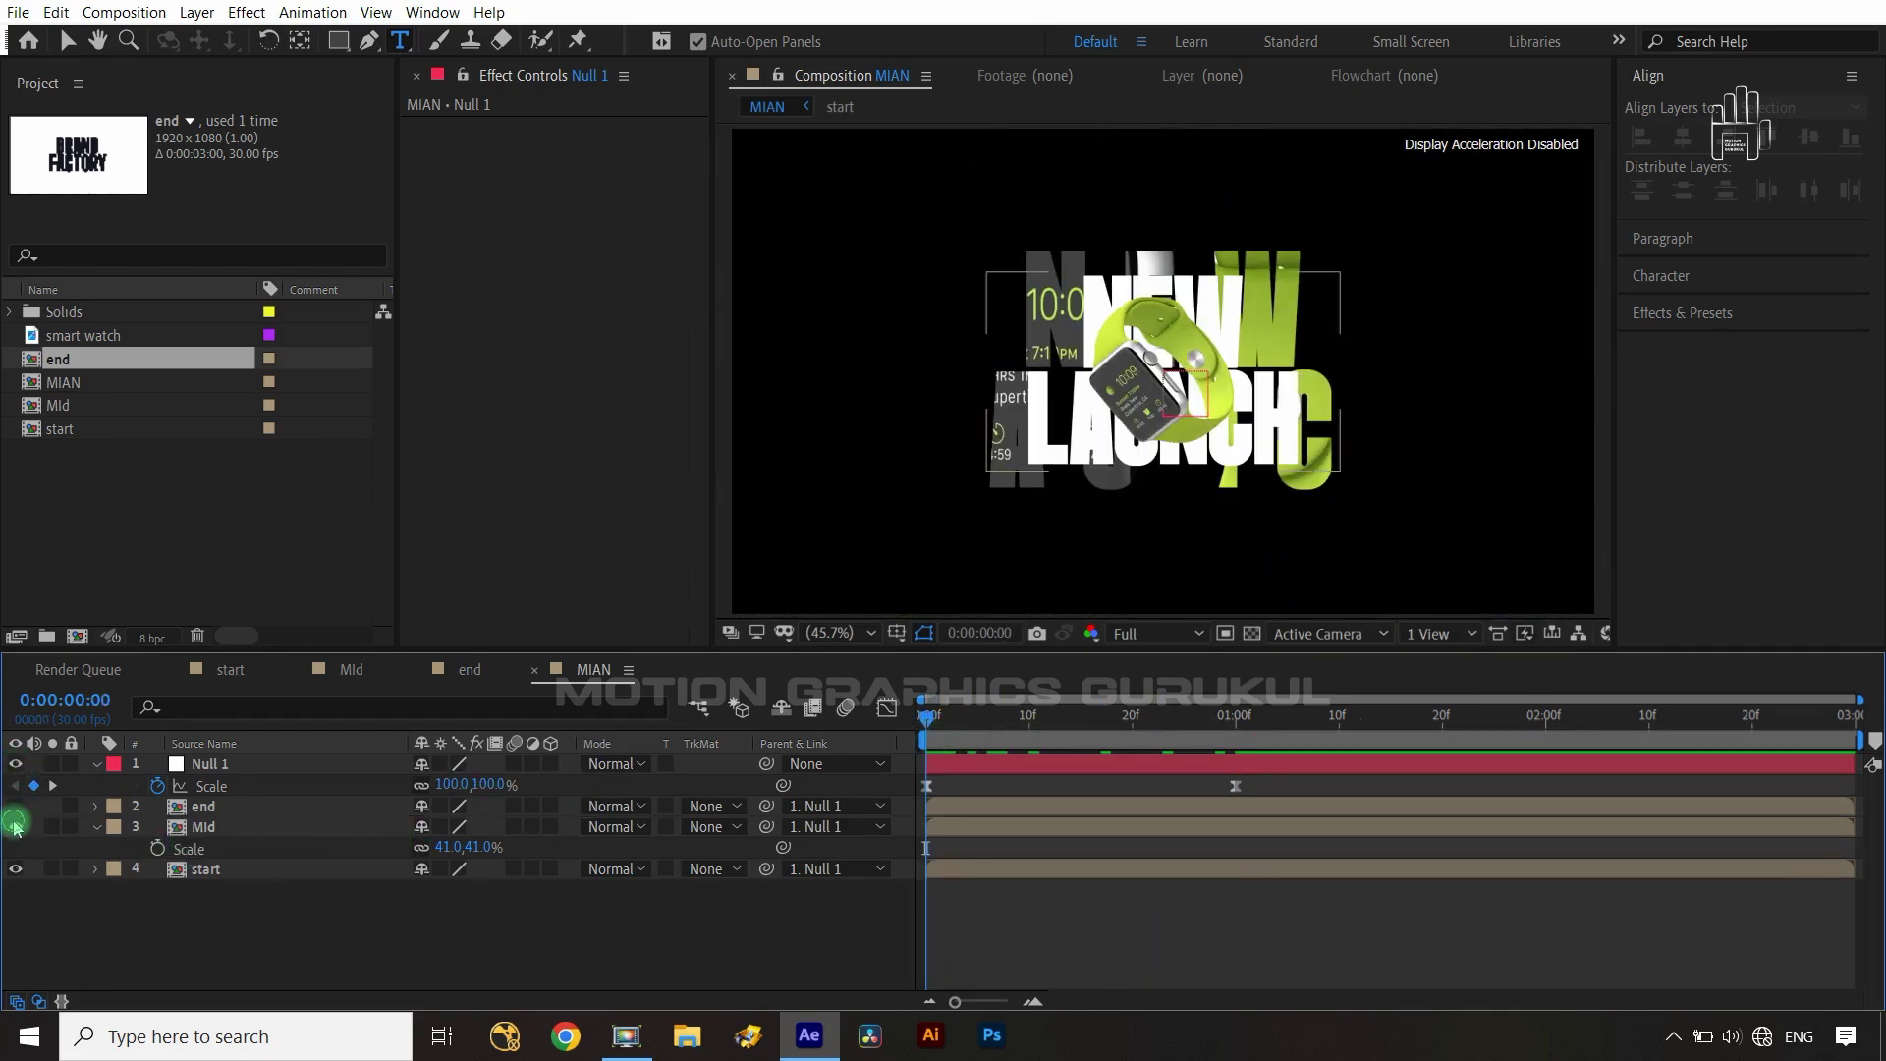
pyautogui.click(14, 827)
pyautogui.moveTo(927, 726); pyautogui.dragTo(977, 722)
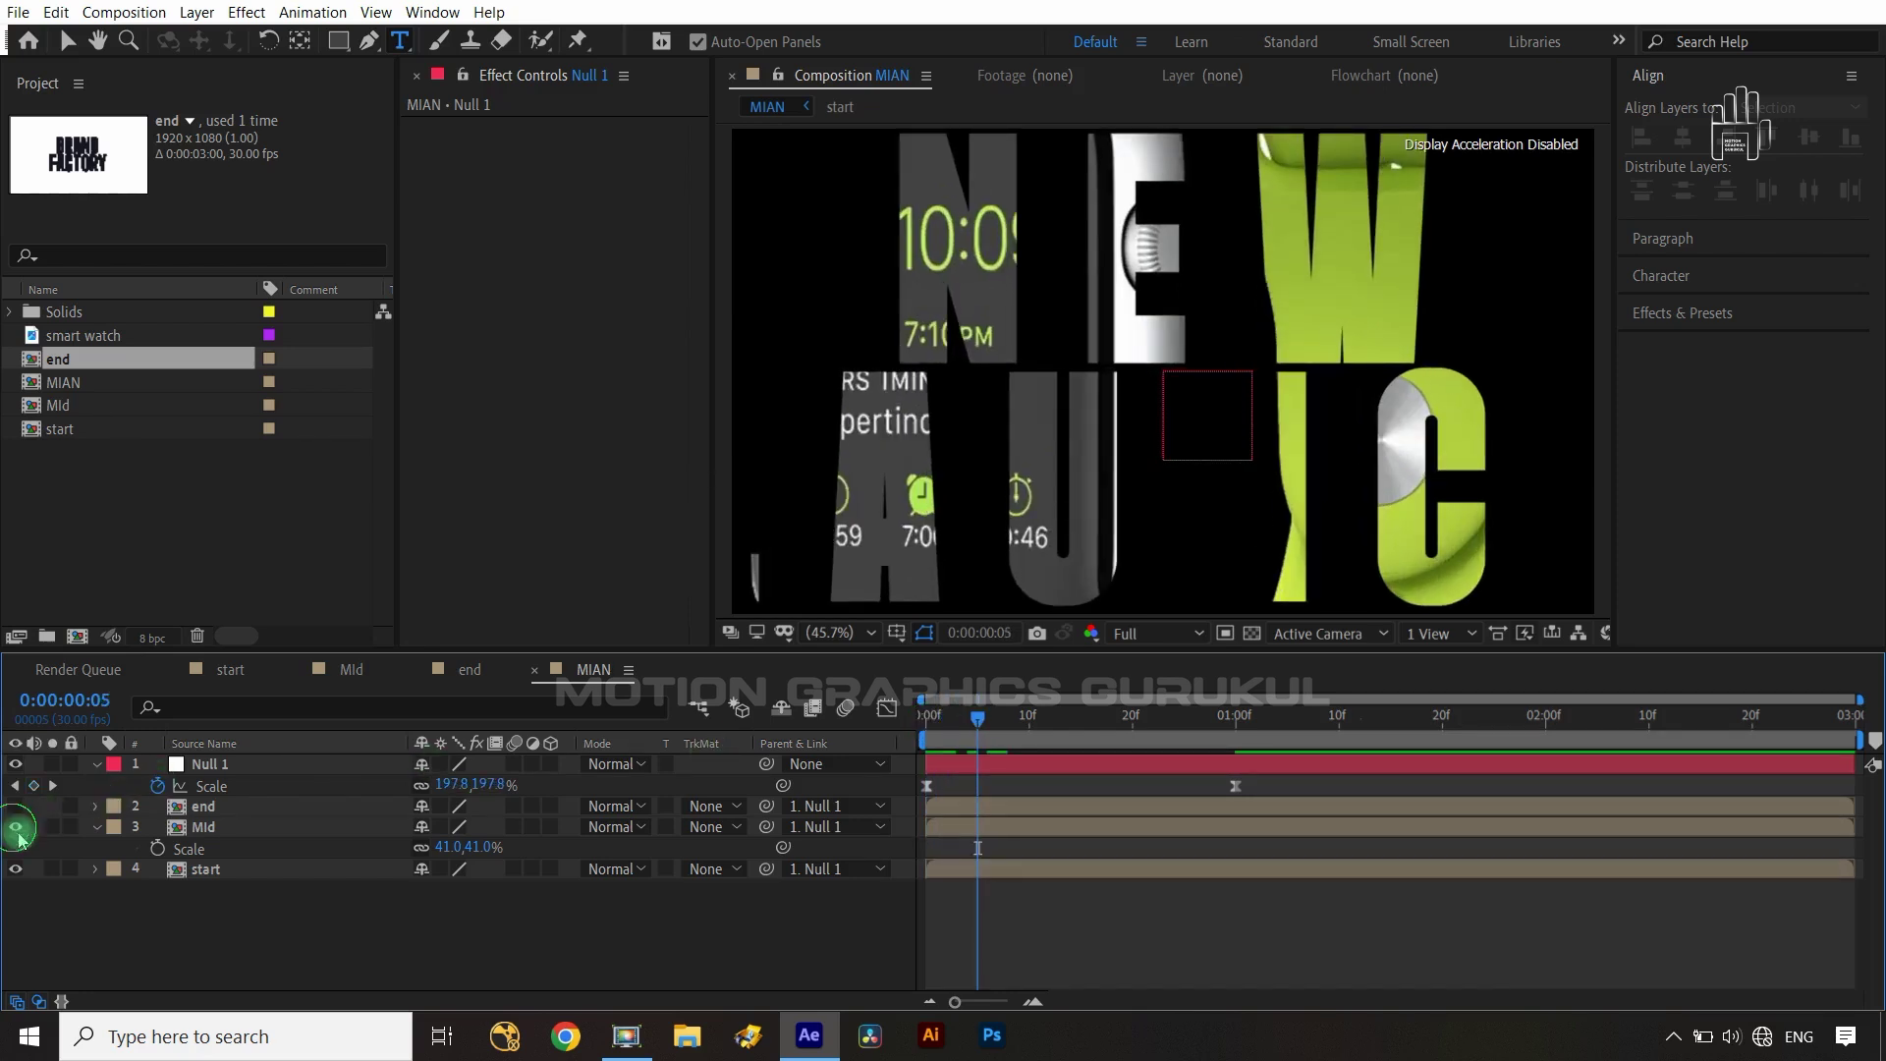
pyautogui.click(15, 826)
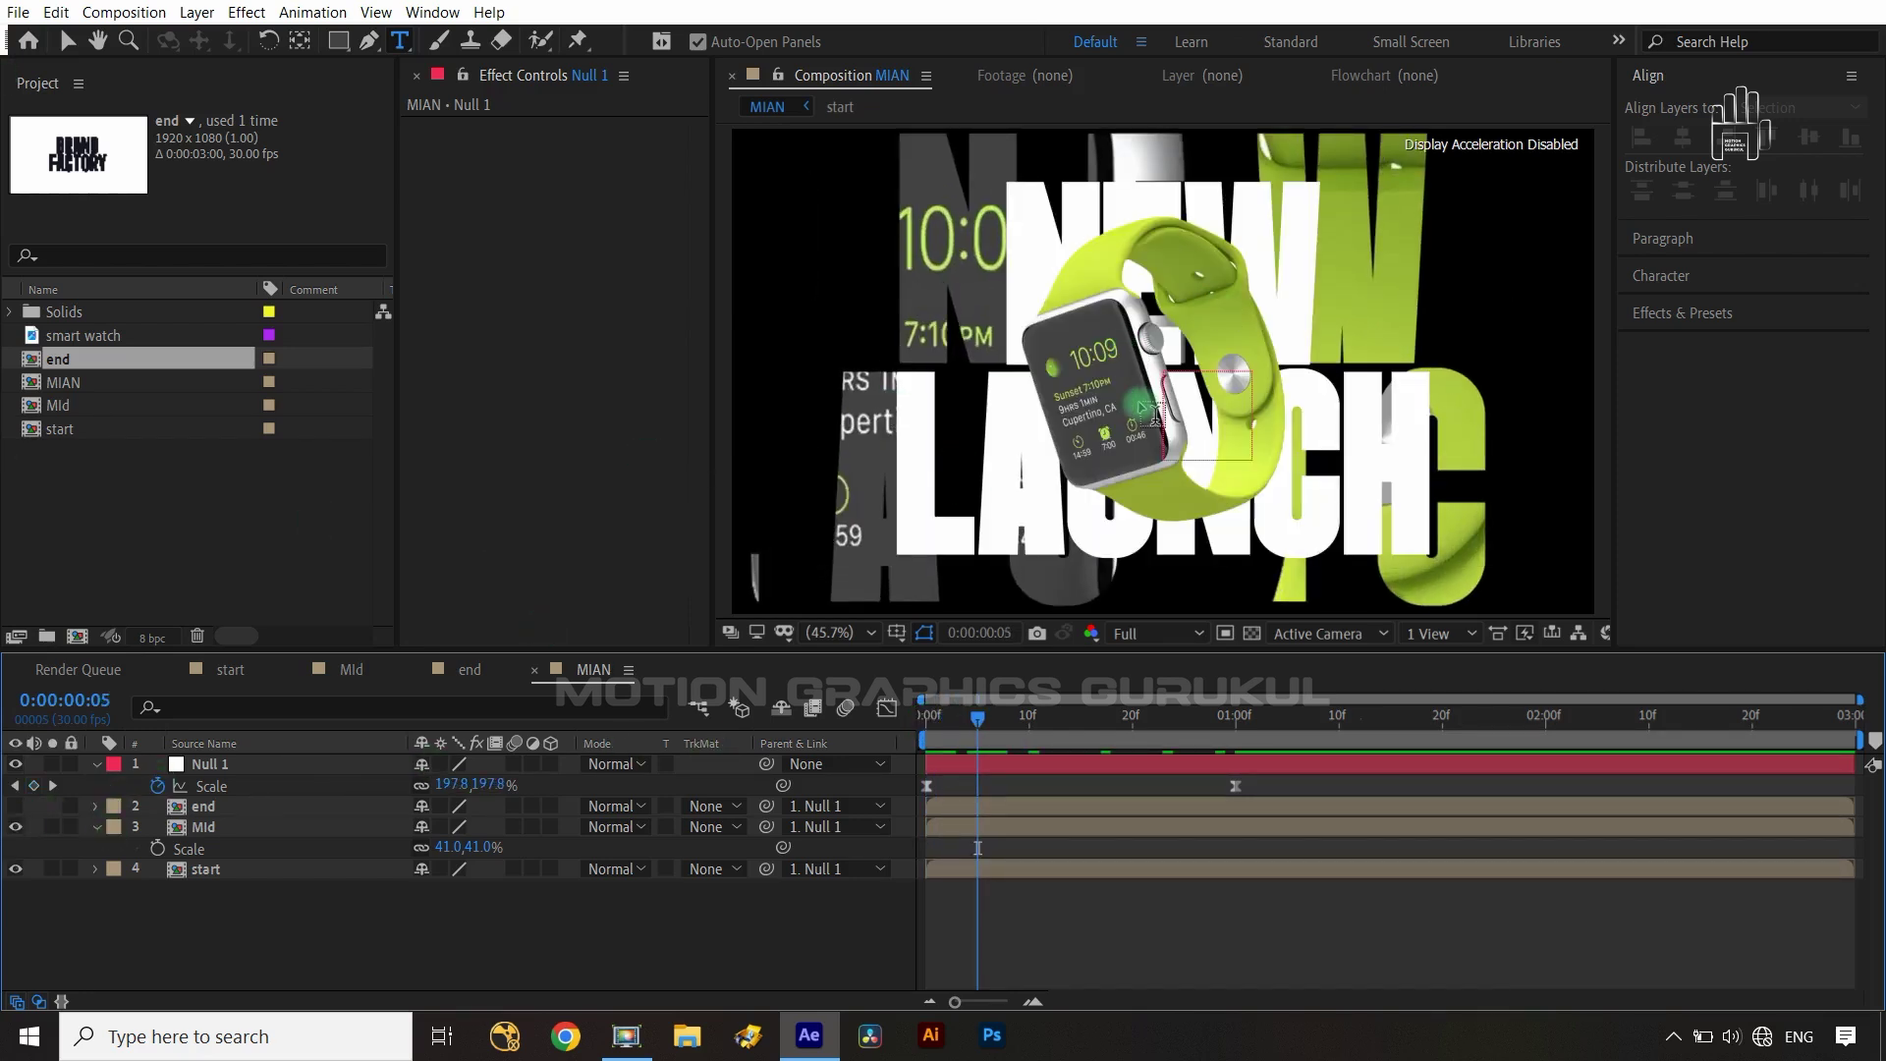
# - Apply the Circle effect to the MId layer
pyautogui.press('v')
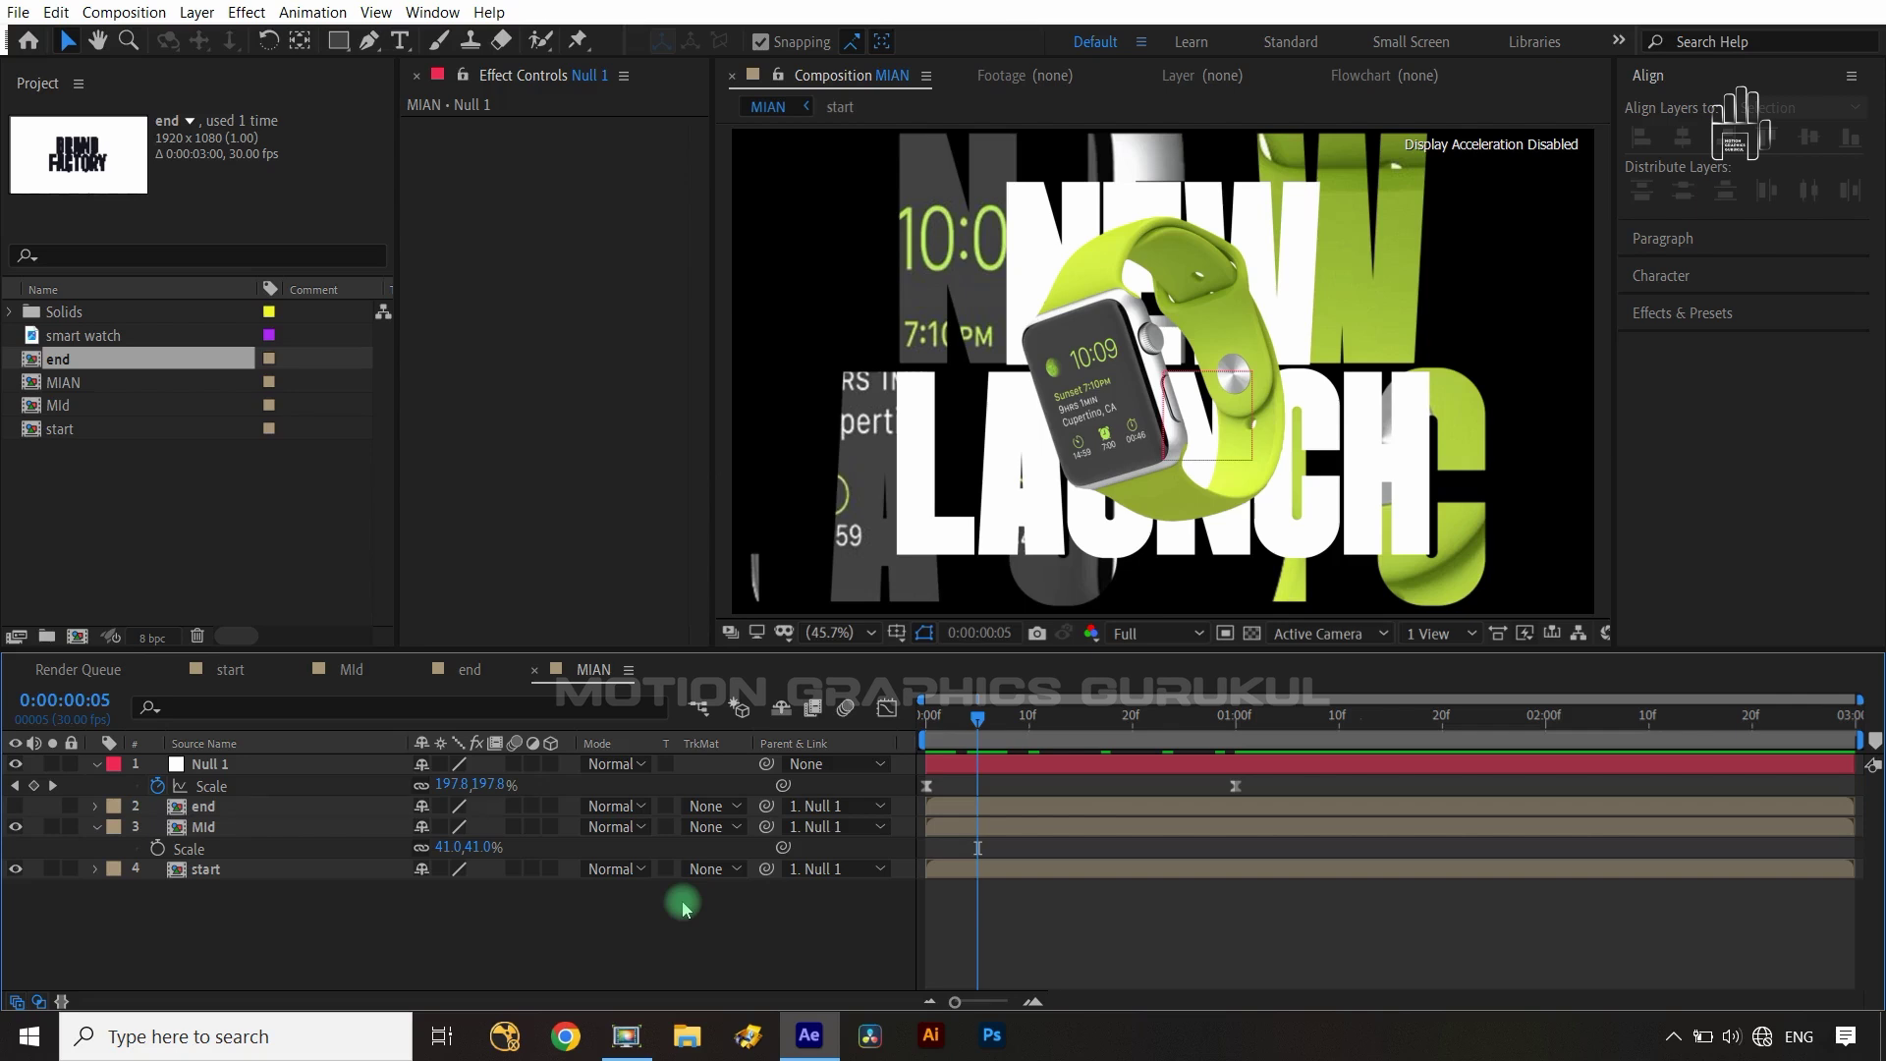
pyautogui.click(683, 844)
pyautogui.click(363, 833)
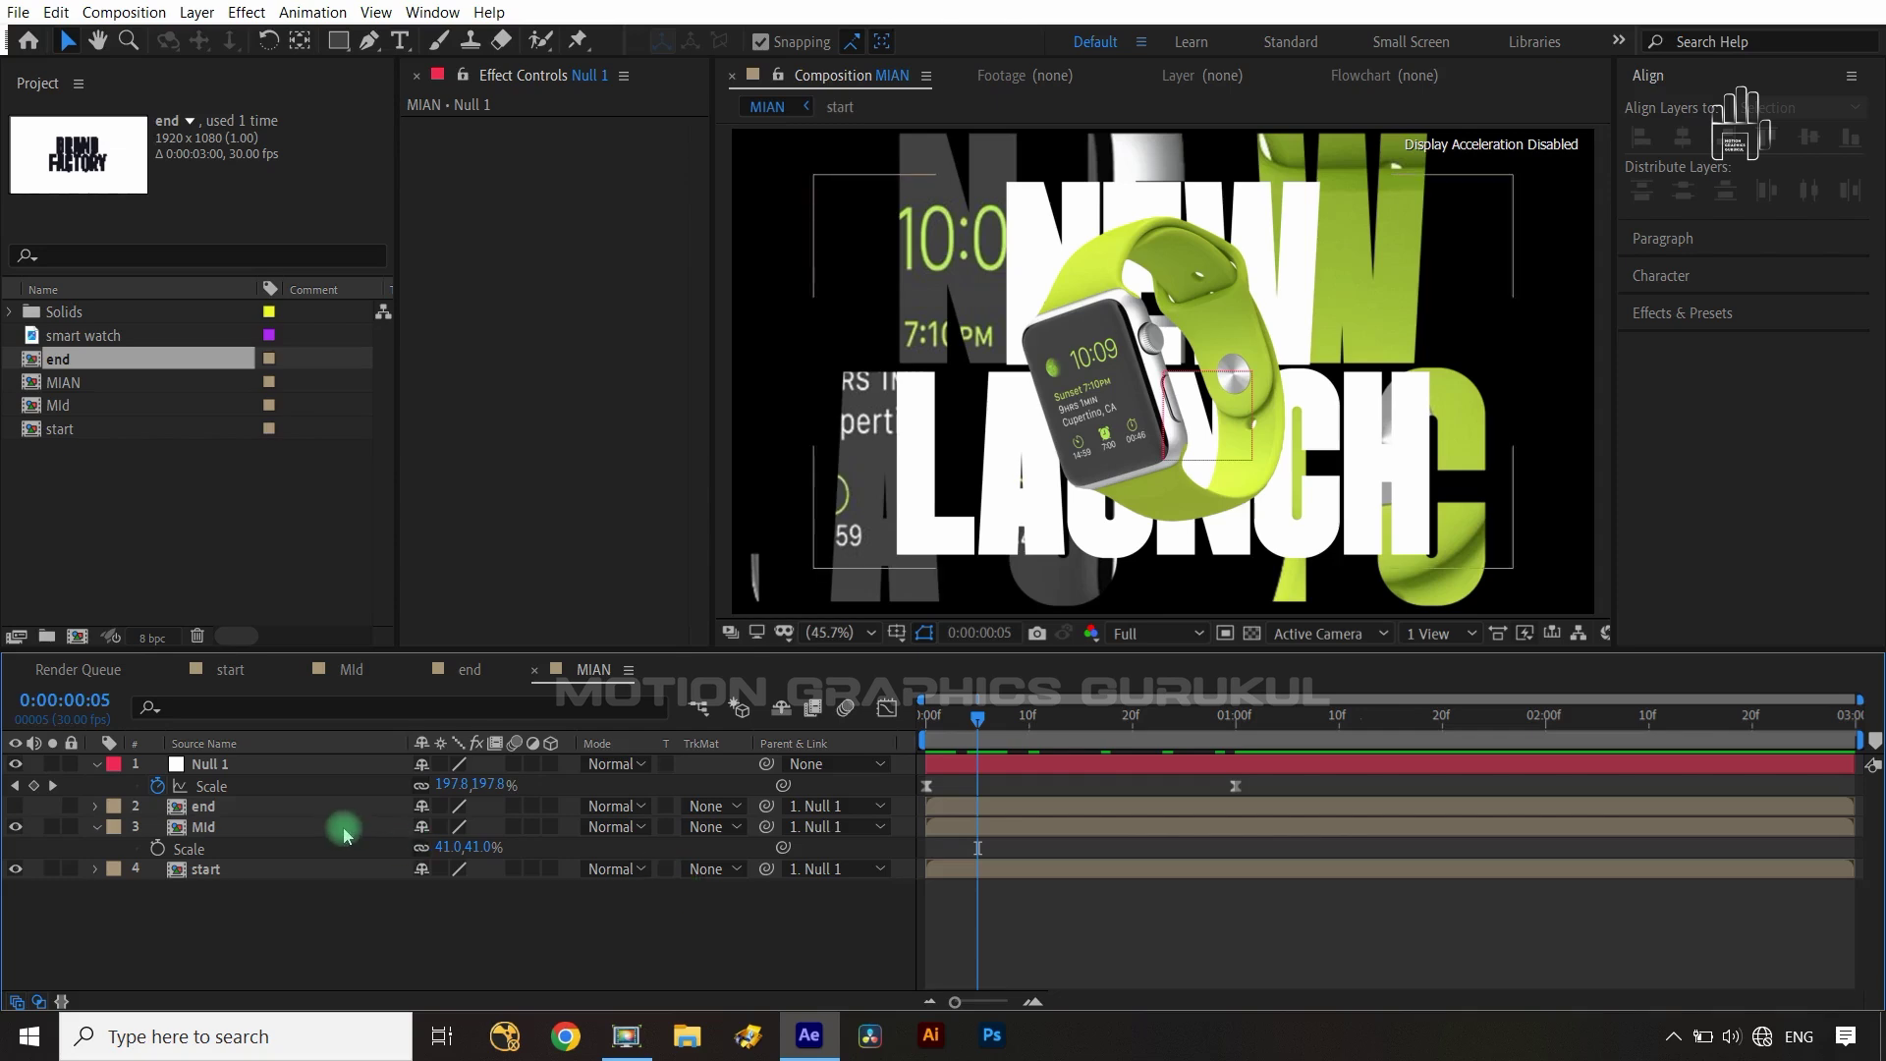
pyautogui.click(281, 835)
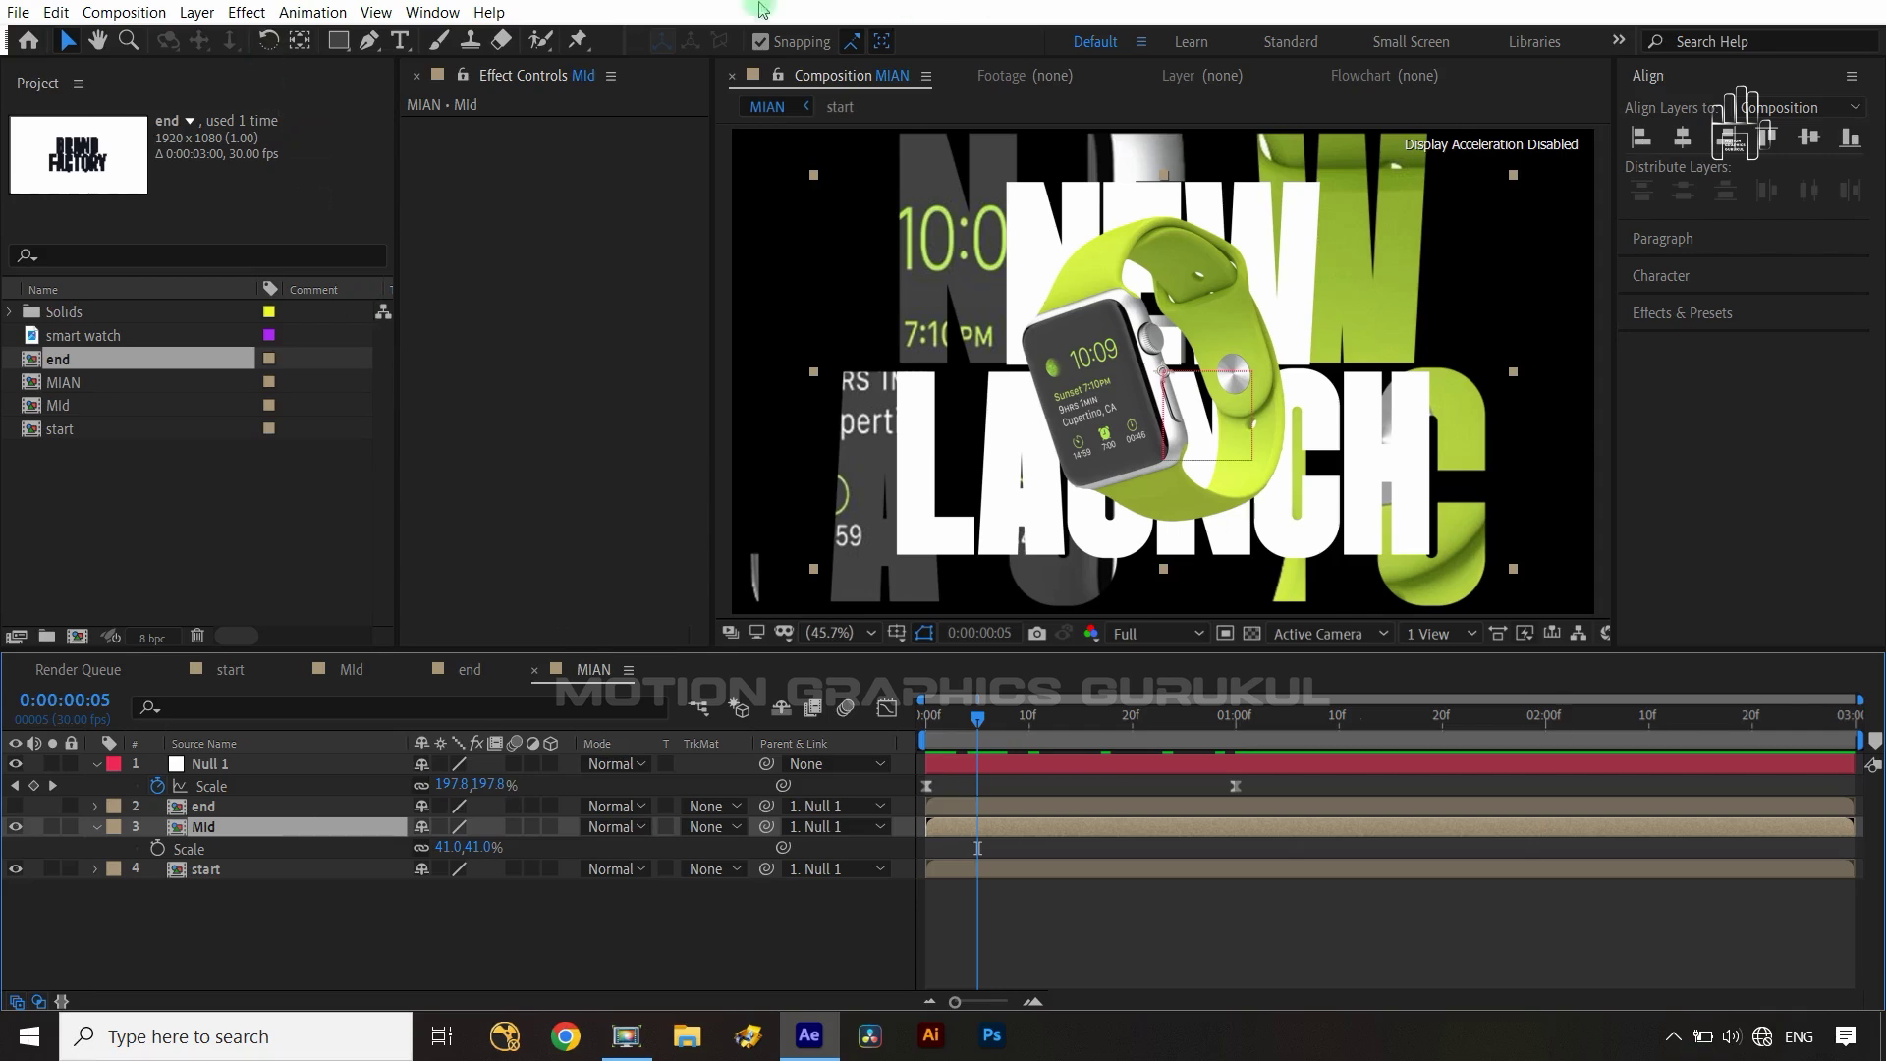
pyautogui.click(239, 14)
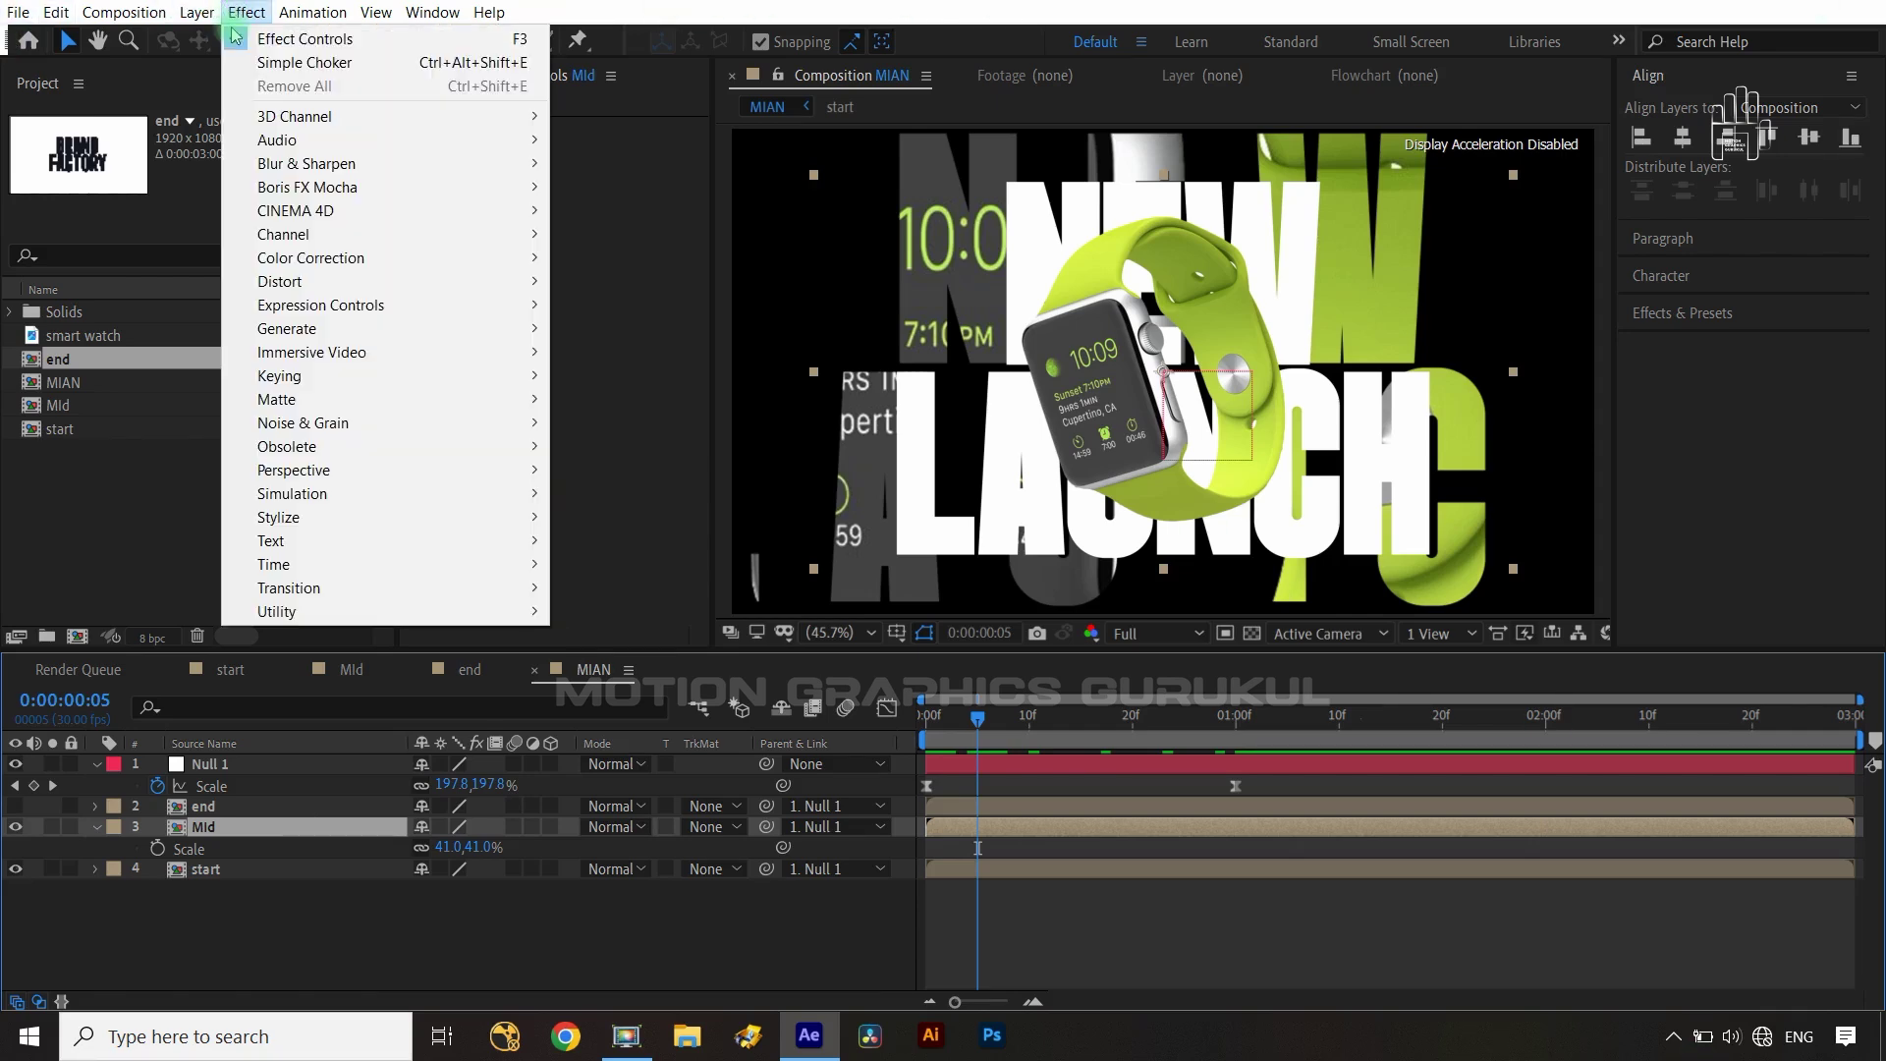
pyautogui.moveTo(313, 339)
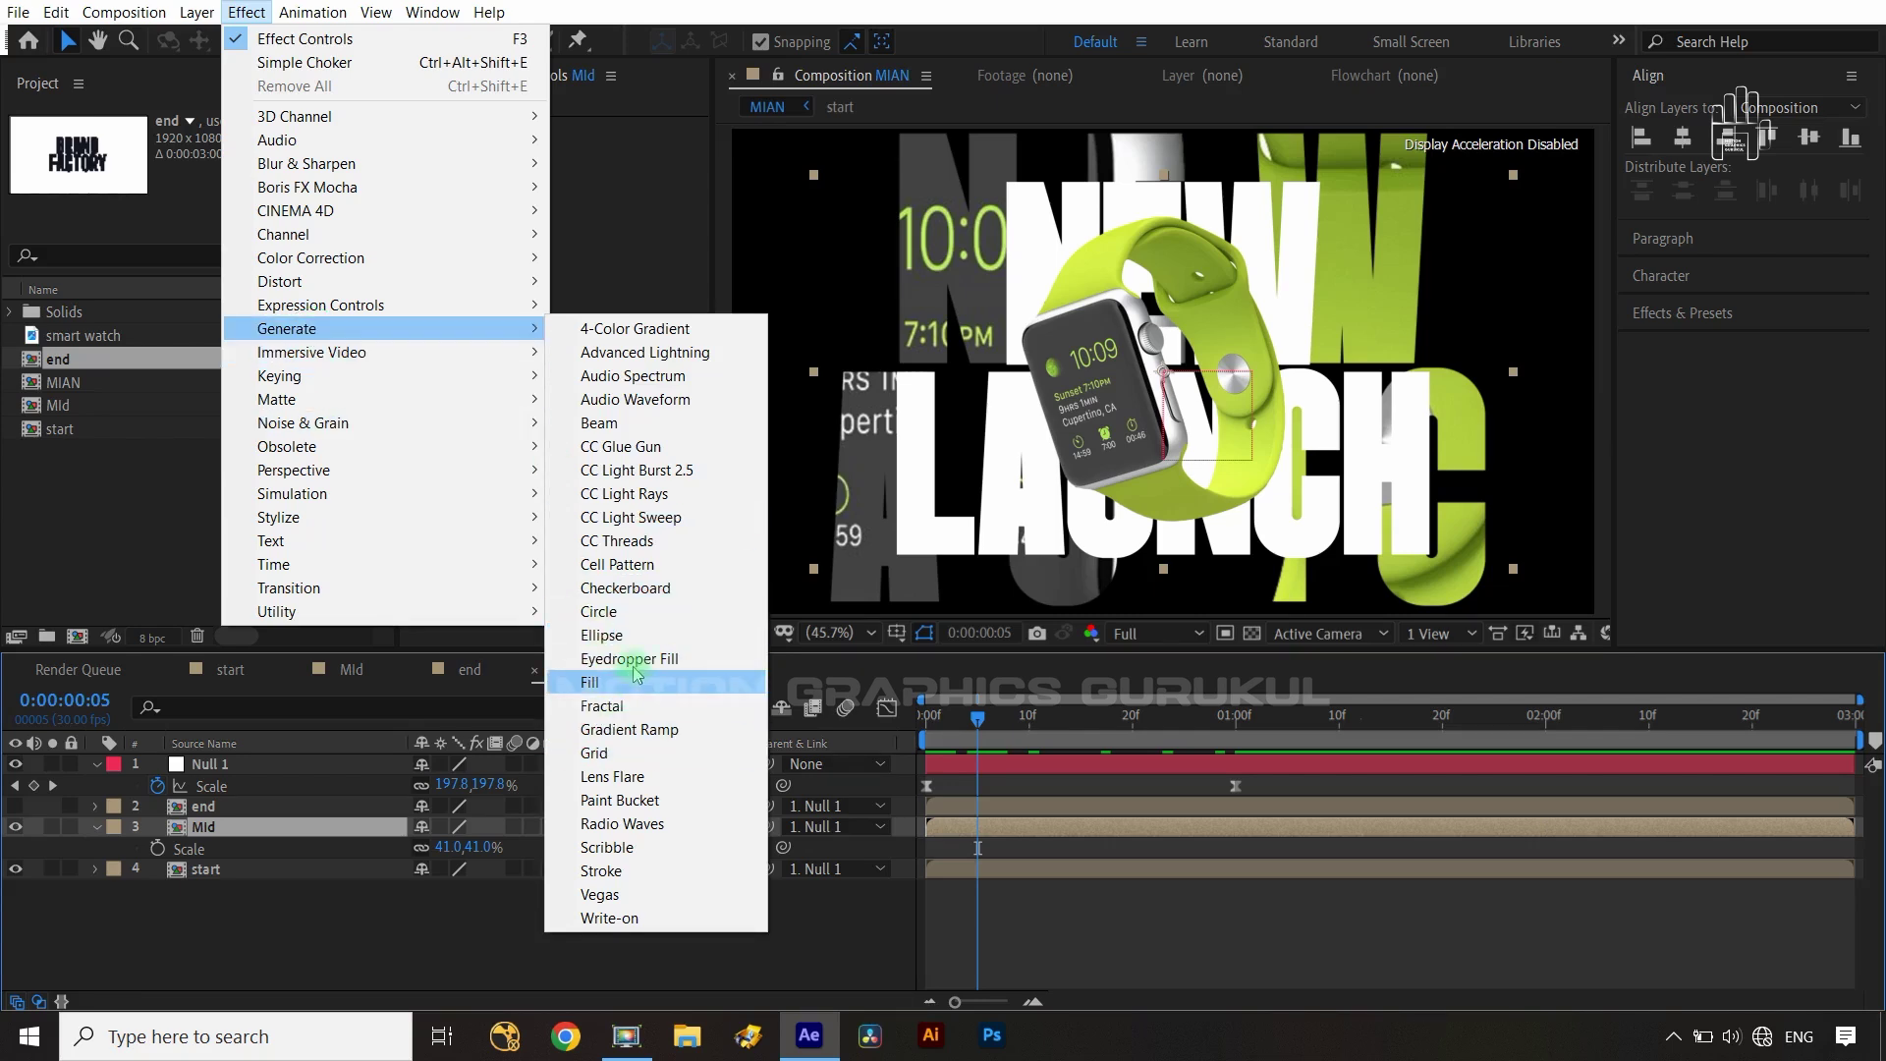
pyautogui.click(601, 612)
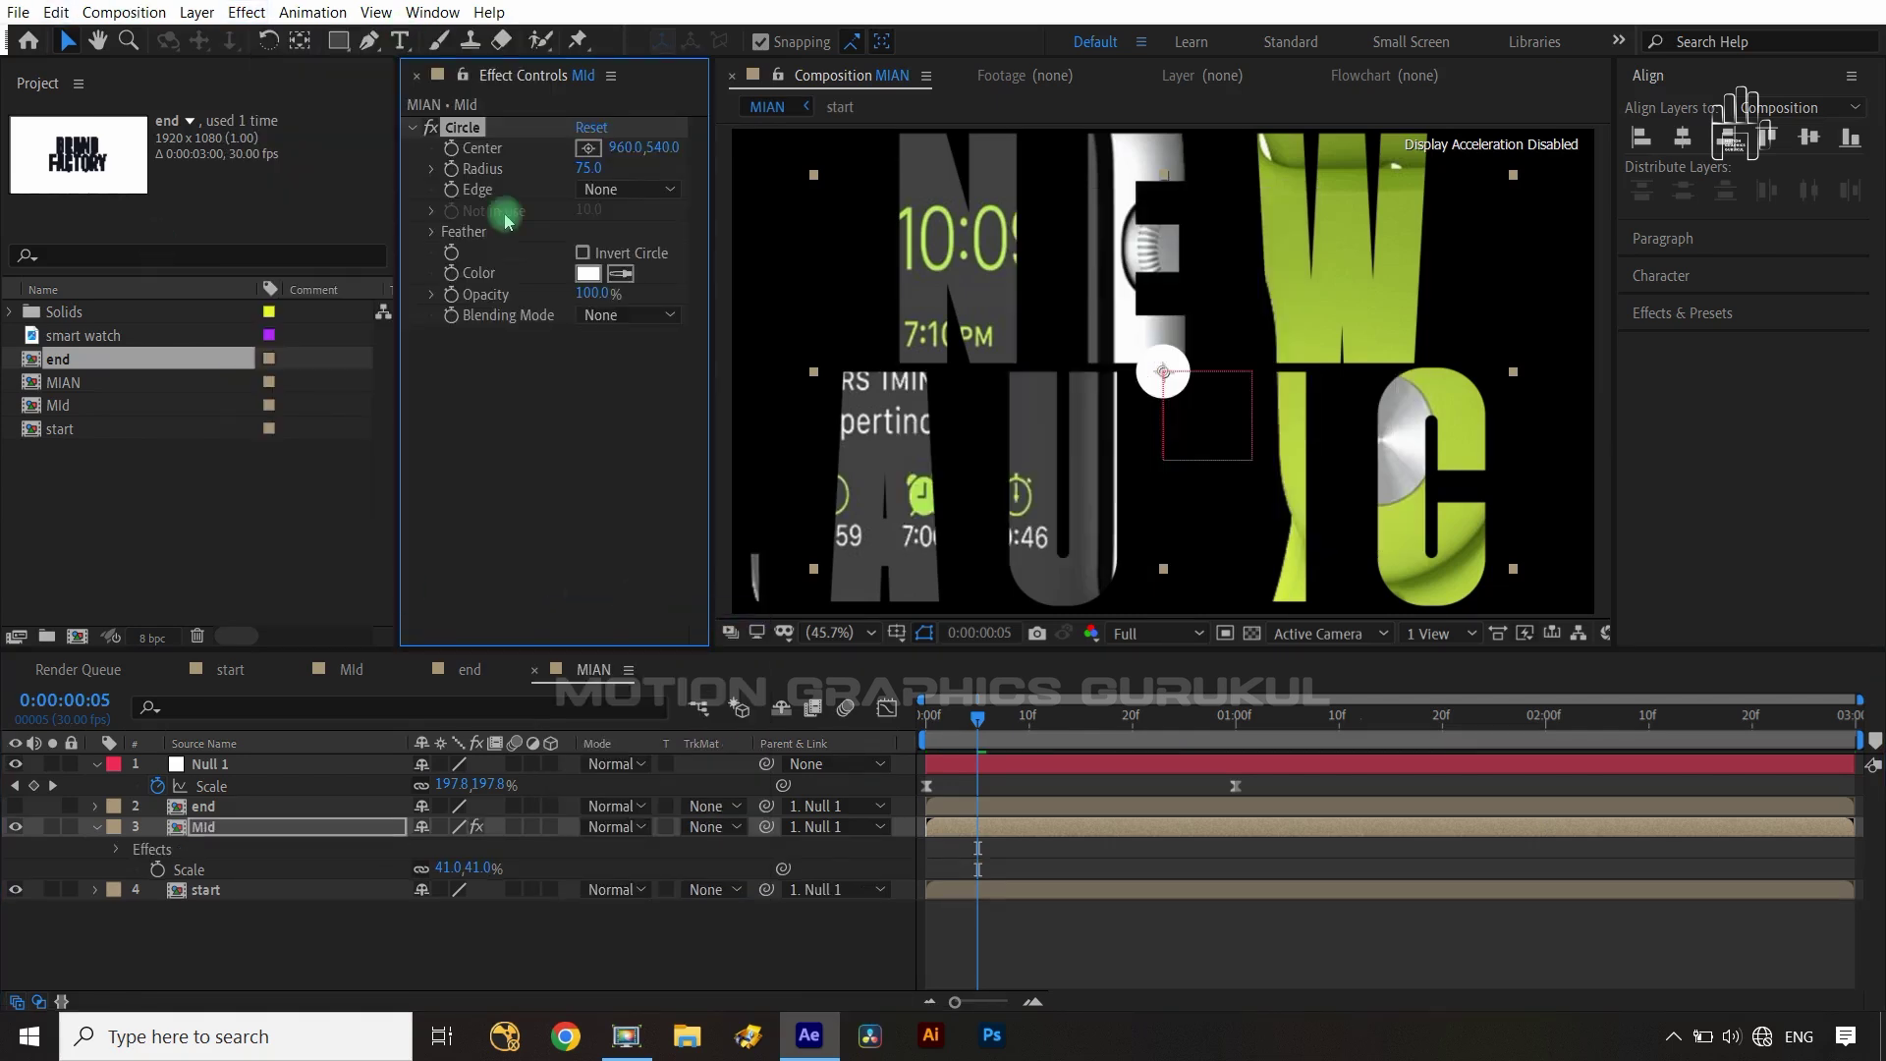
# - Set the Circle effect's Radius to 306 and its Blending Mode to Stencil Alpha on the MId layer
pyautogui.scroll(1, 1098, 356)
pyautogui.scroll(5, 1098, 356)
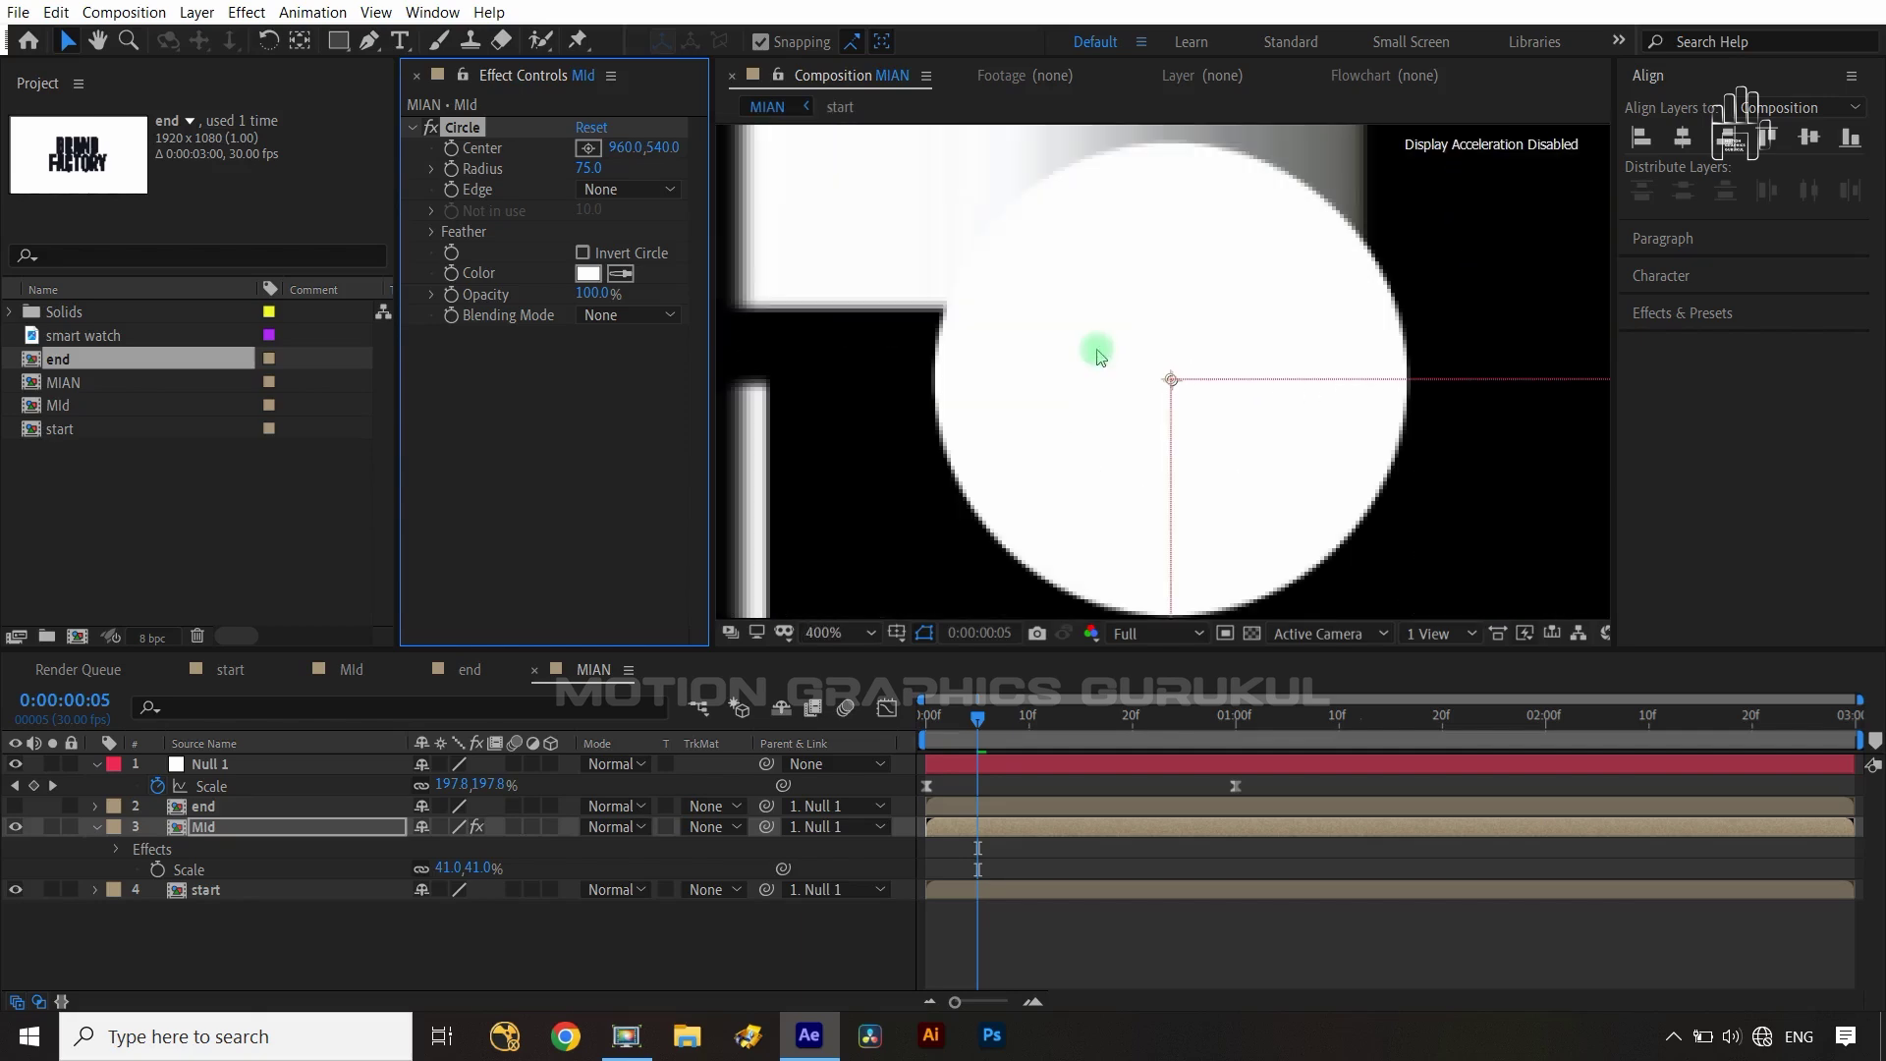
pyautogui.scroll(-3, 1099, 356)
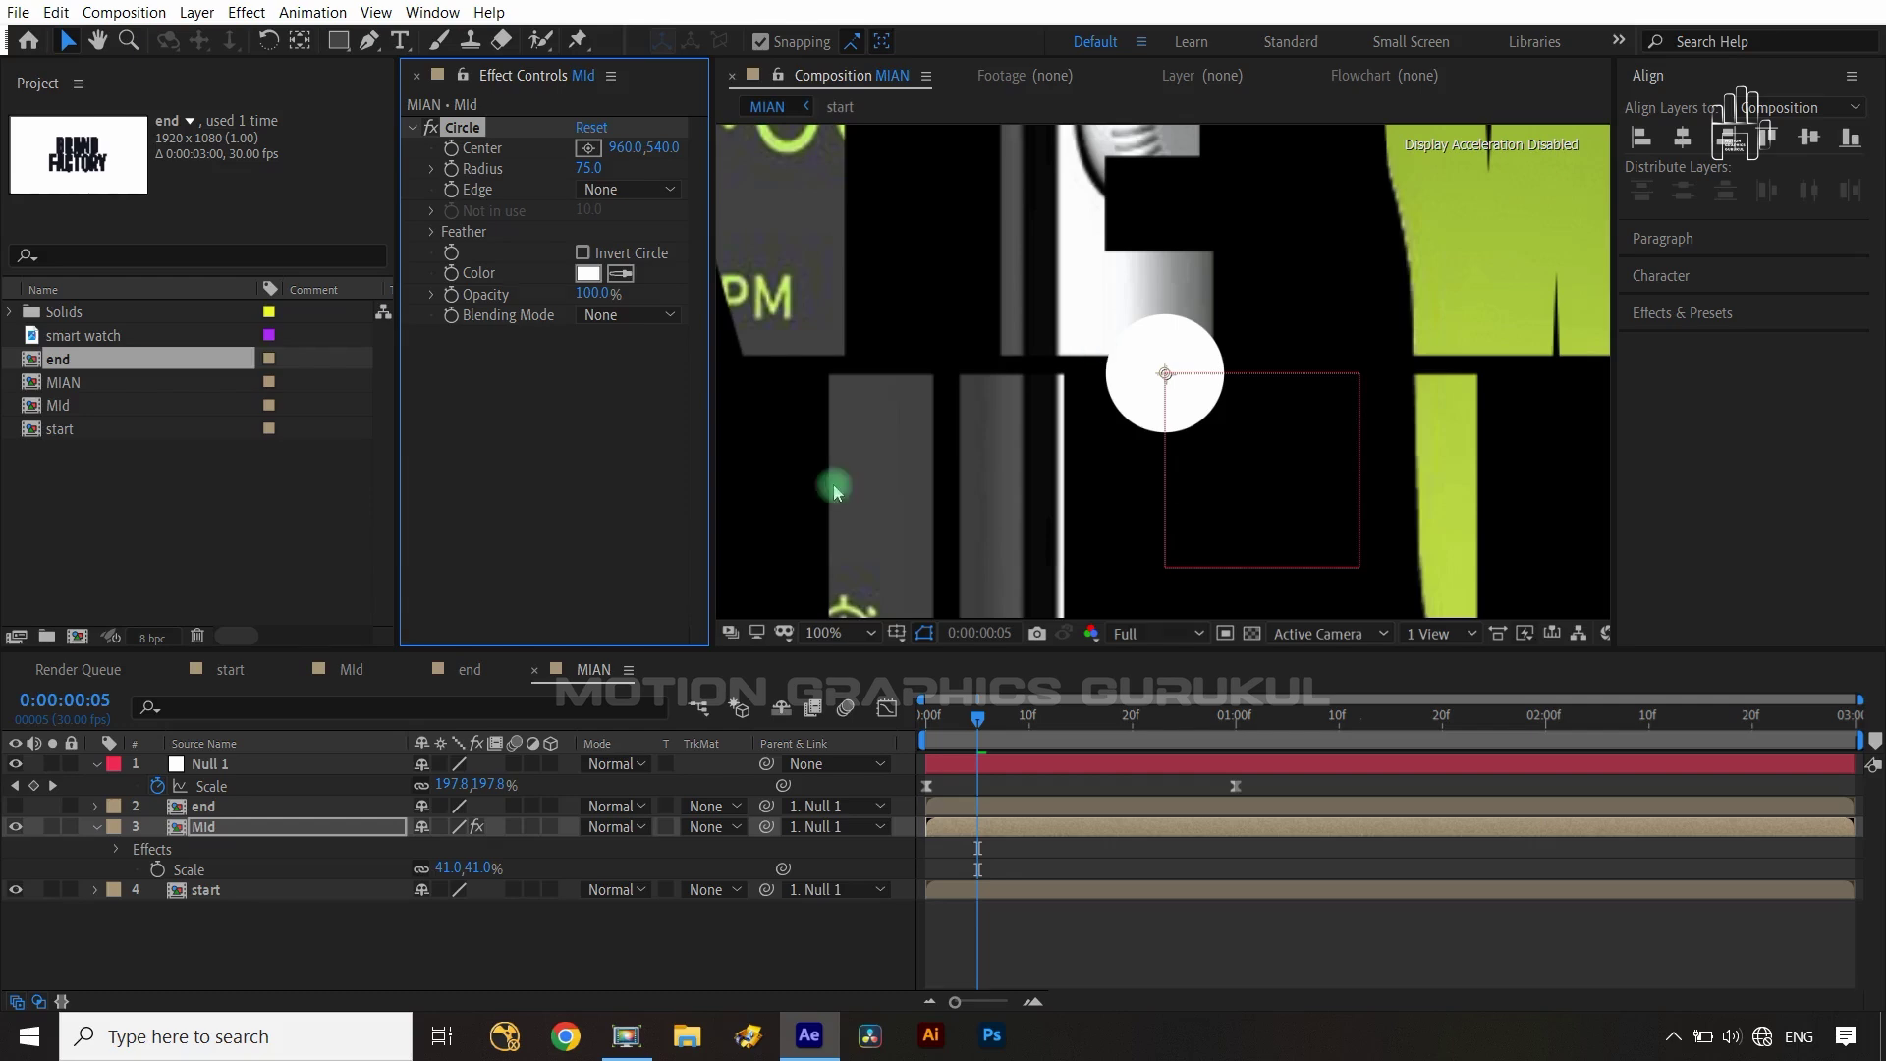
pyautogui.moveTo(589, 185); pyautogui.dragTo(883, 178)
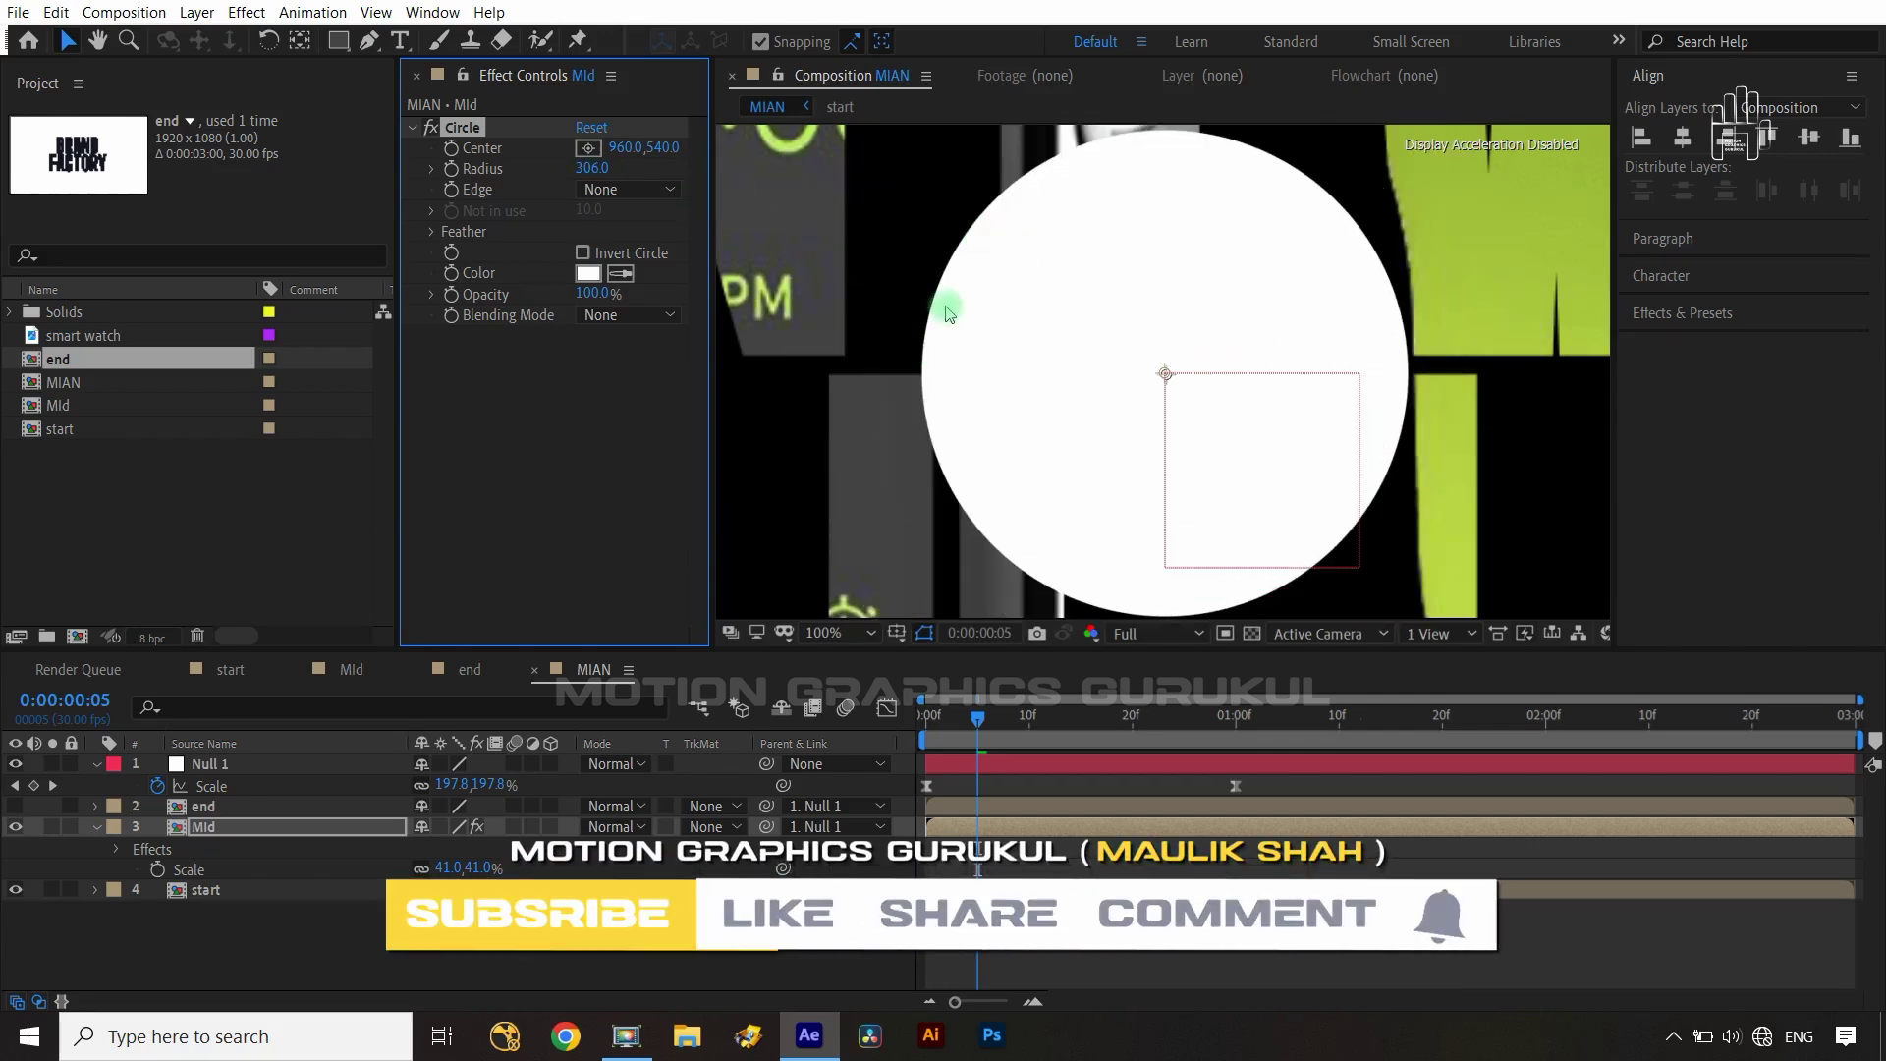
pyautogui.click(628, 314)
pyautogui.click(645, 384)
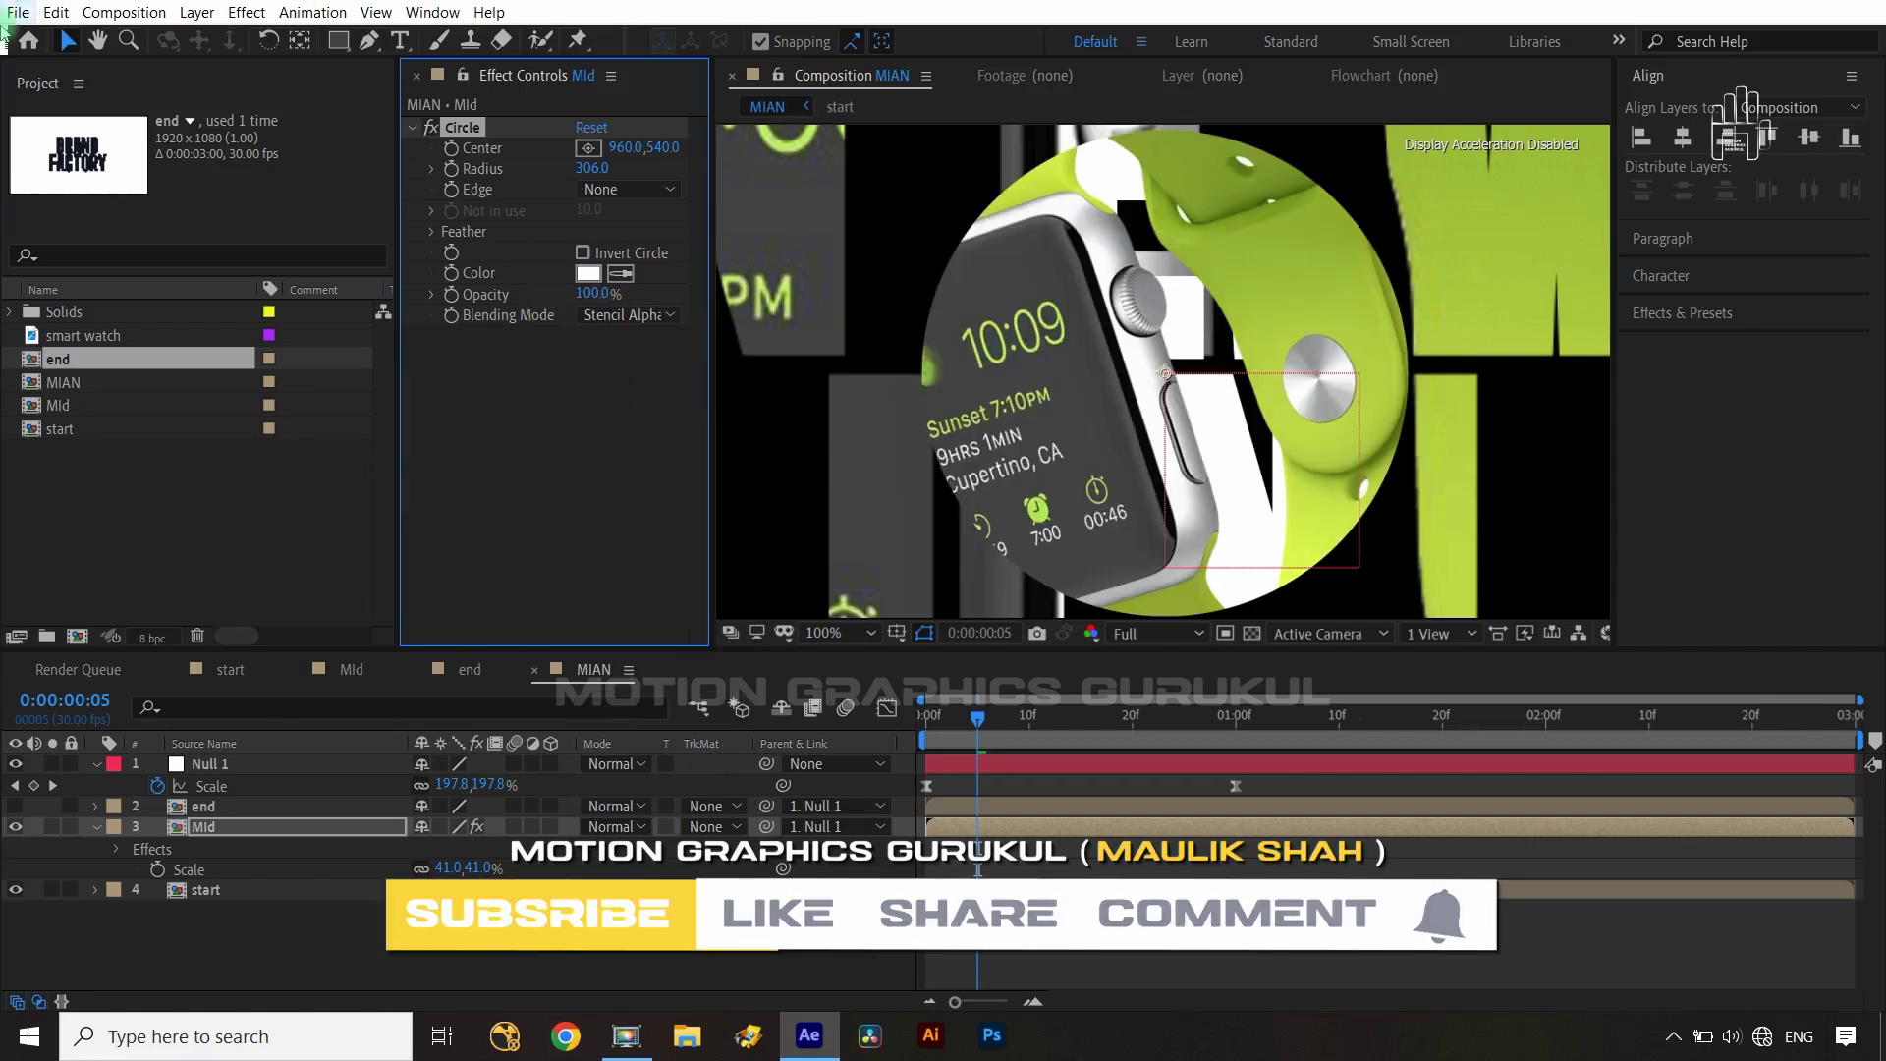
pyautogui.click(1189, 460)
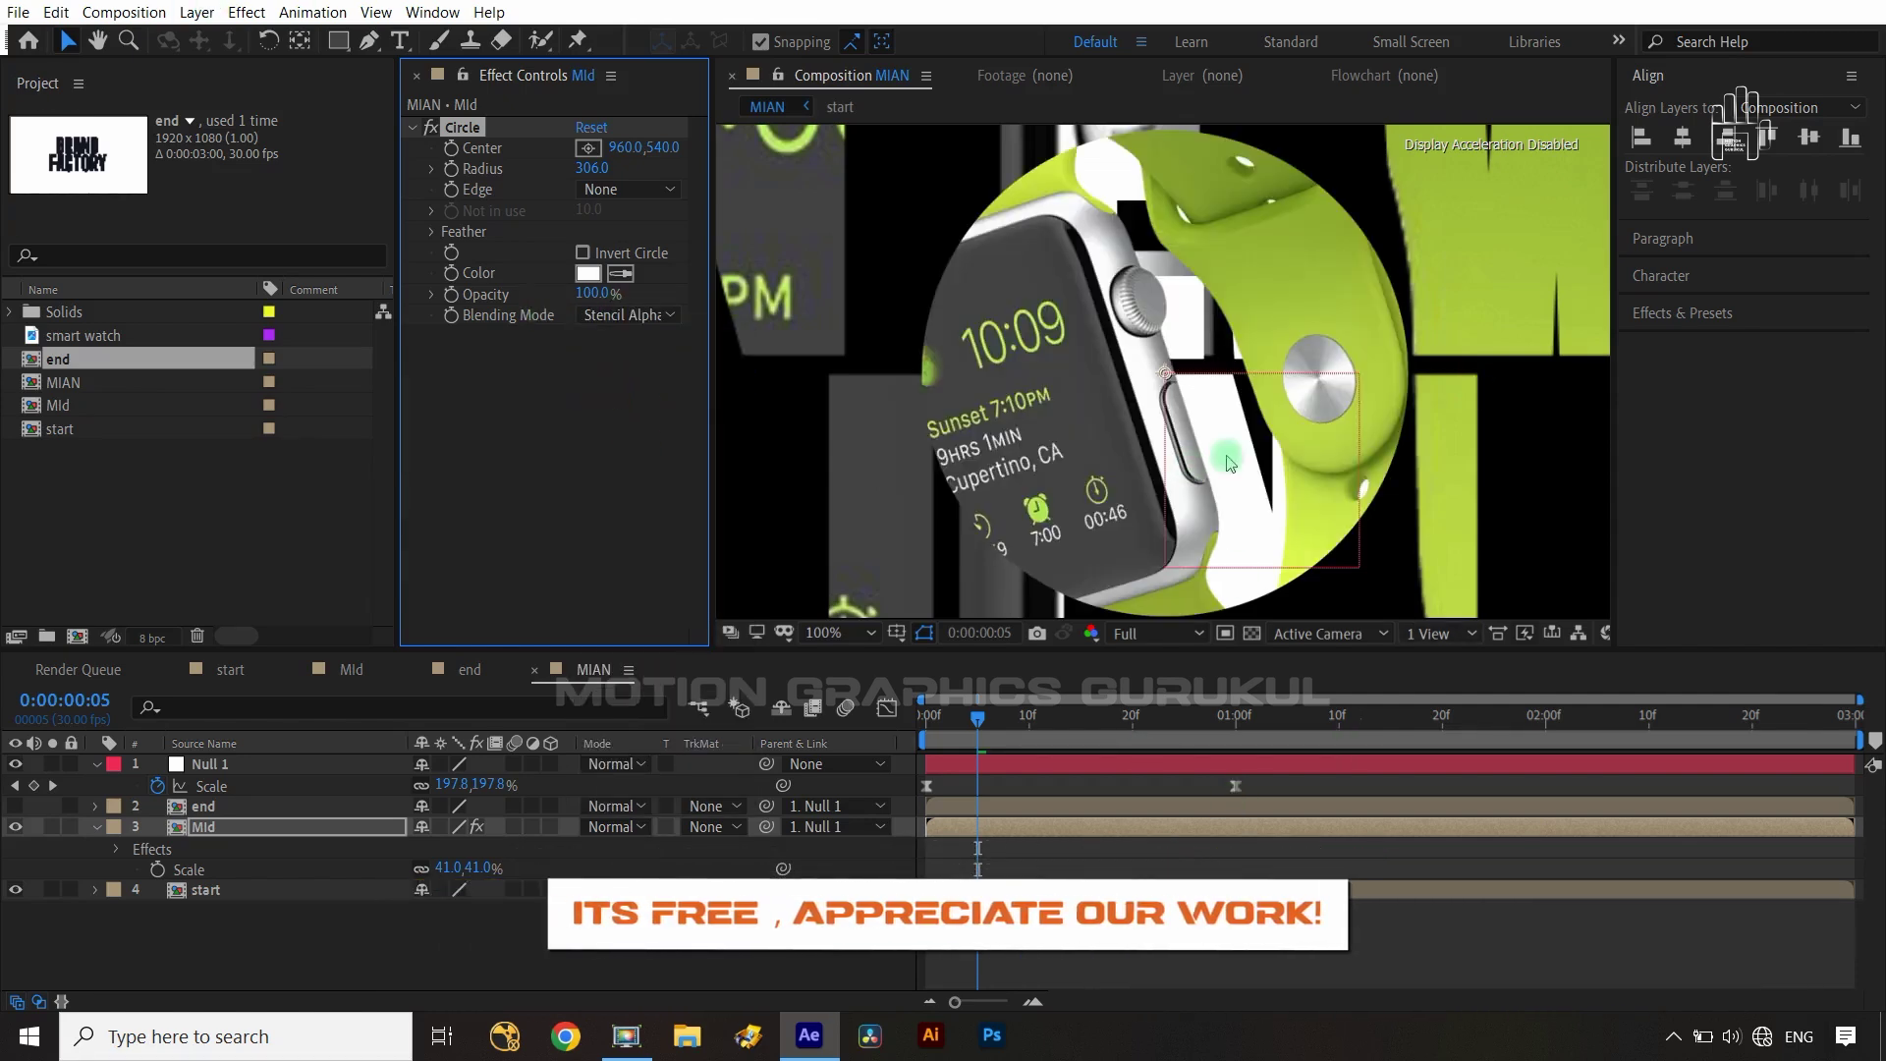
pyautogui.click(1009, 708)
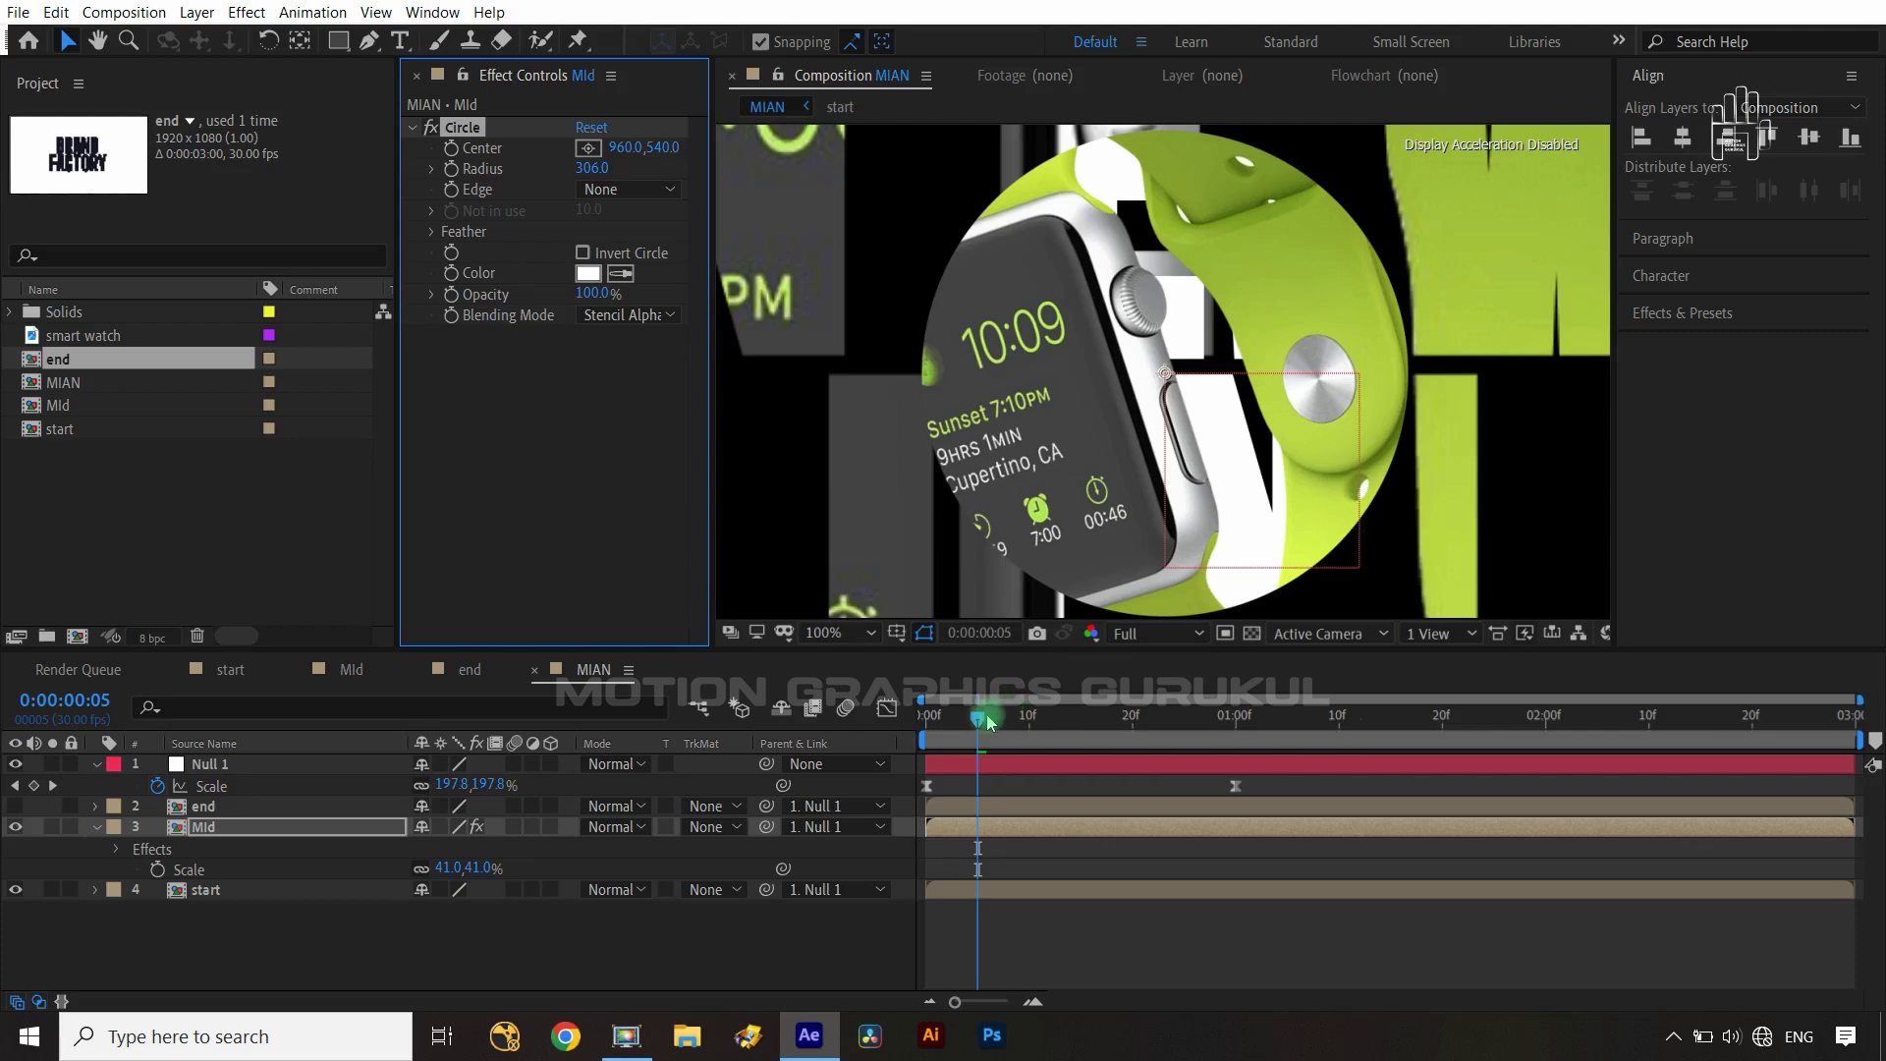
# - Add a Circle Radius keyframe of 0 to the MId layer at 0:00:00:03
pyautogui.moveTo(989, 722); pyautogui.dragTo(930, 732)
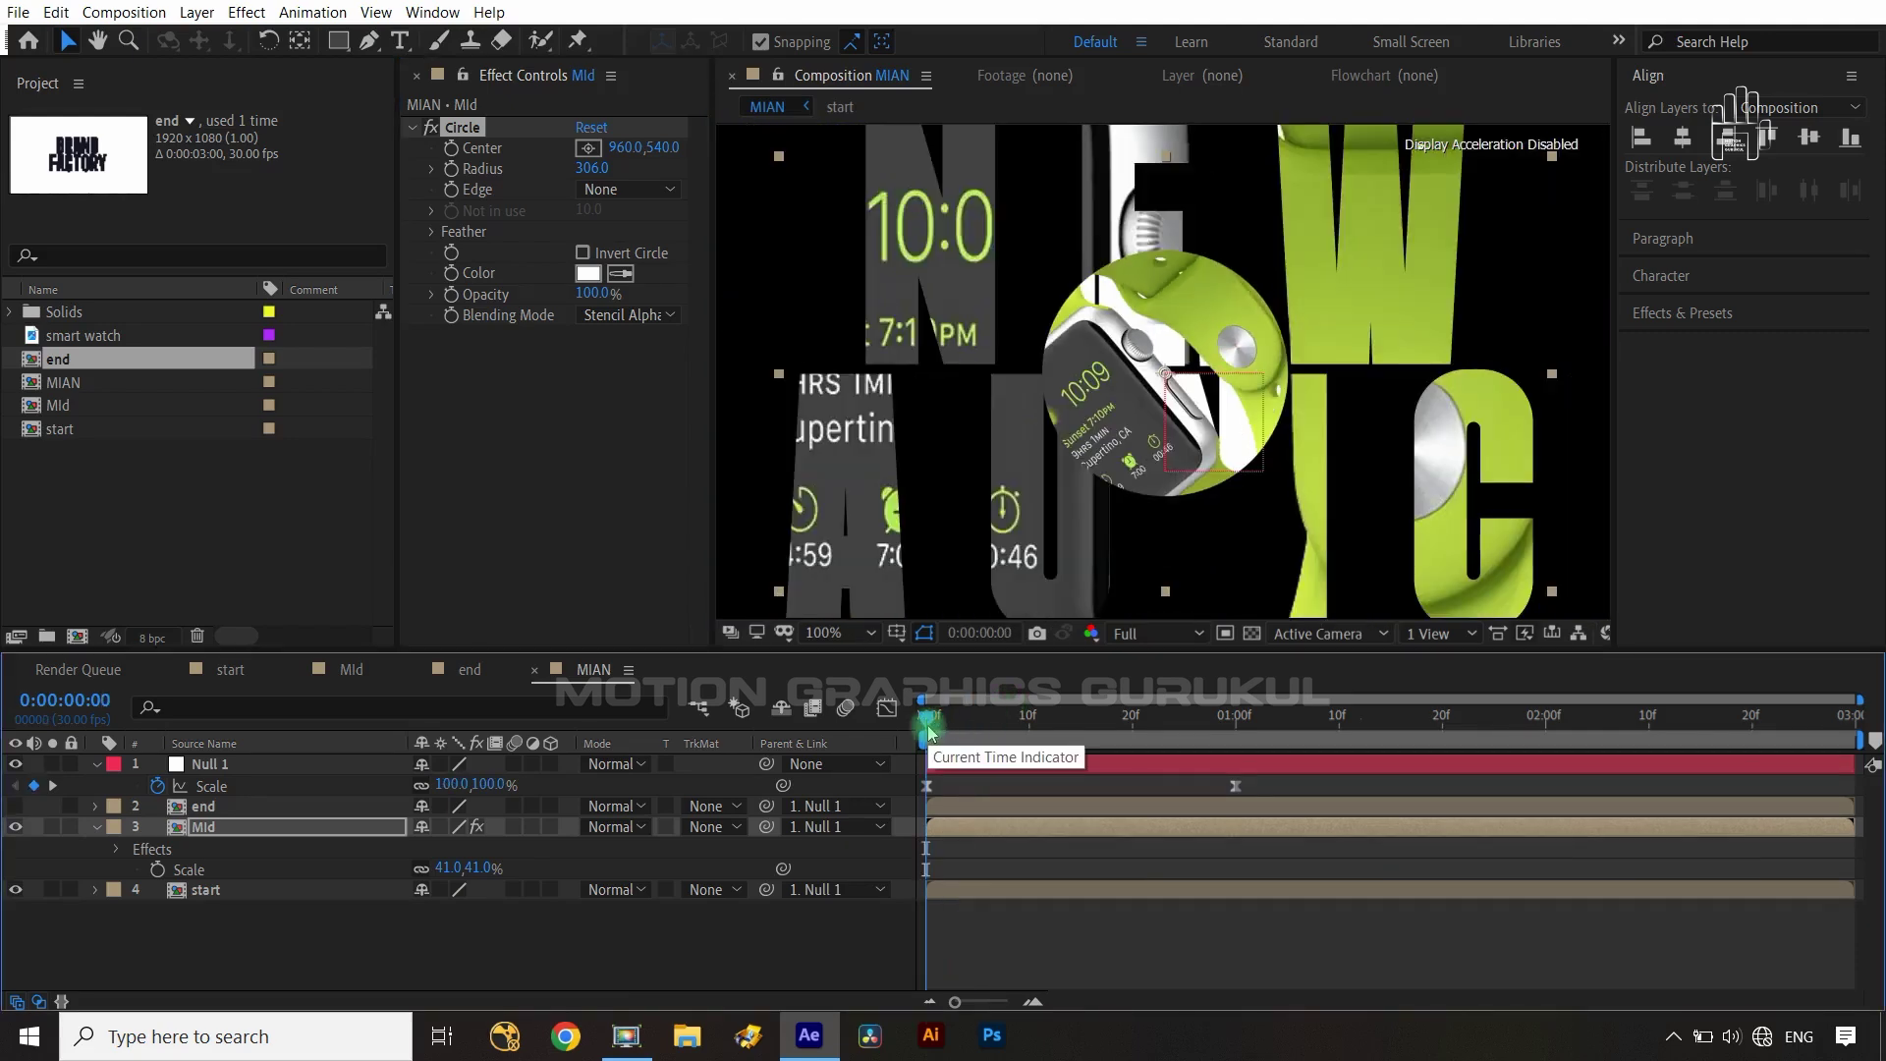
pyautogui.hotkey('ctrl', 'Right')
pyautogui.hotkey('ctrl', 'Right')
pyautogui.hotkey('ctrl', 'Right')
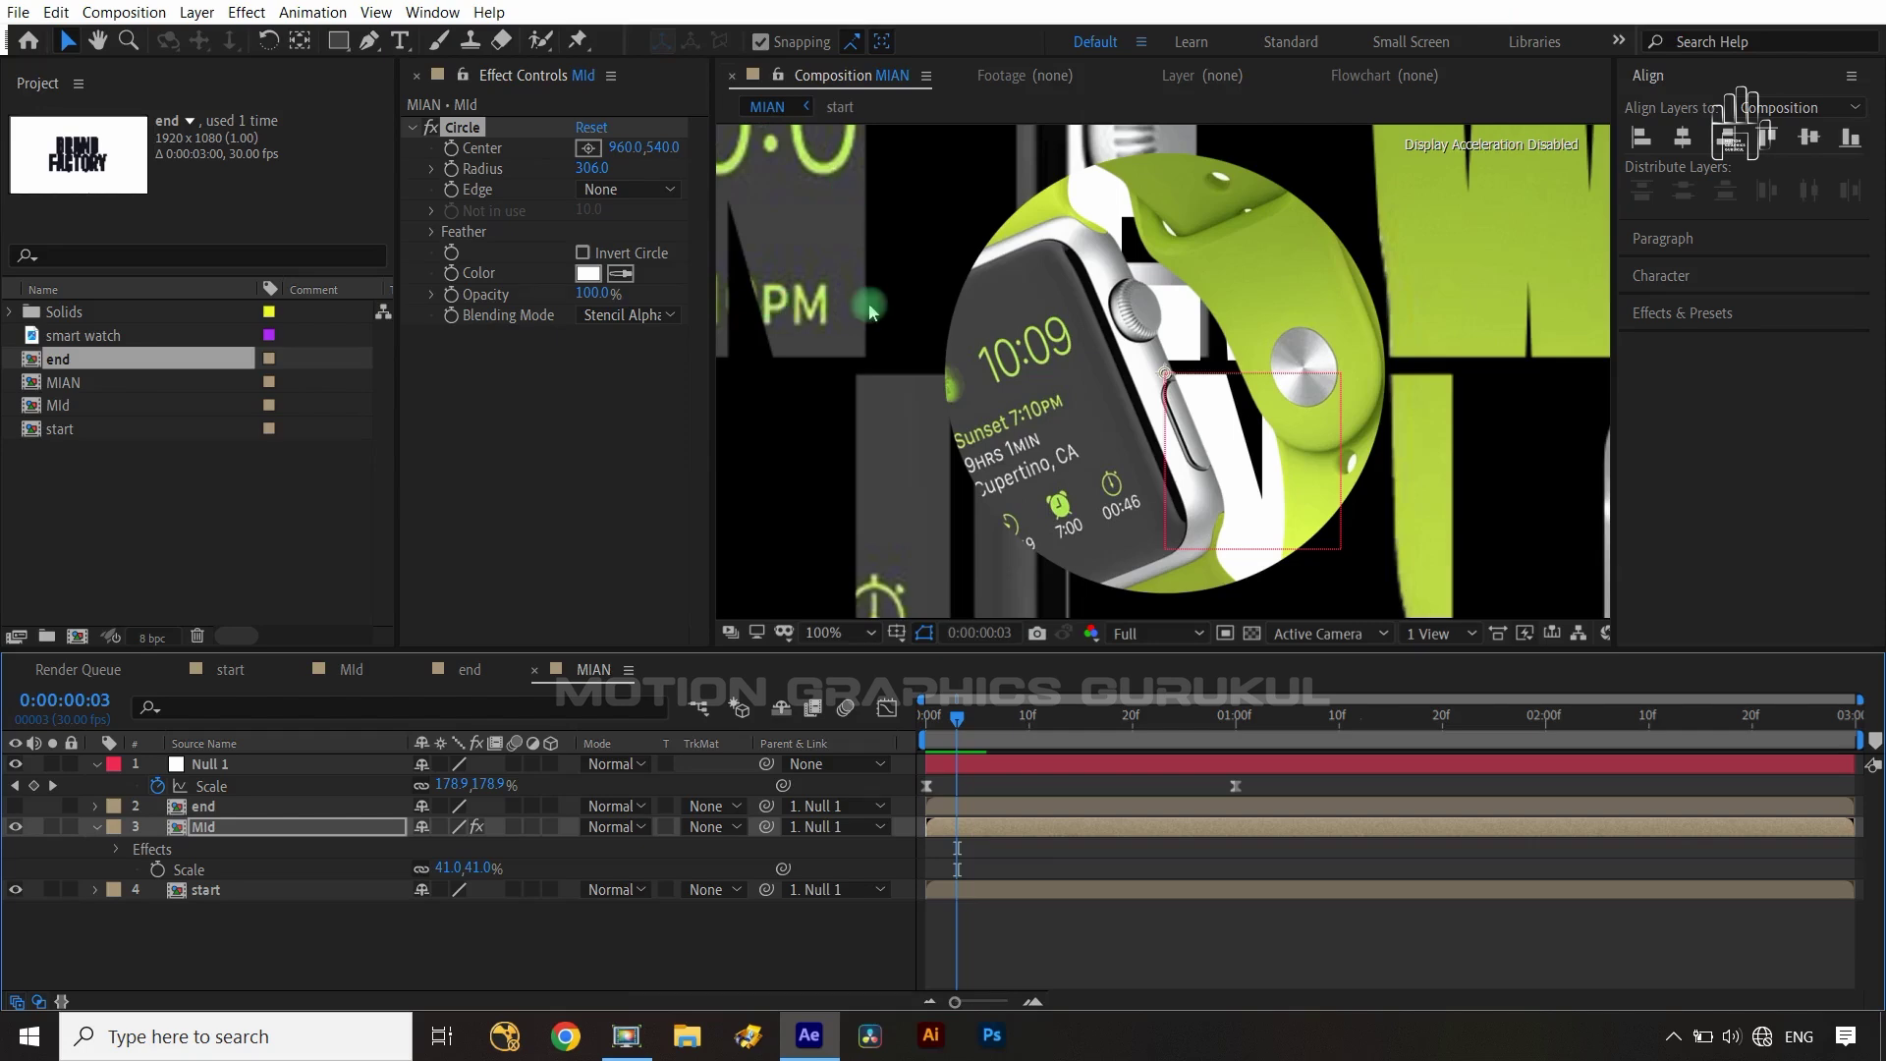
pyautogui.click(452, 170)
pyautogui.write('0')
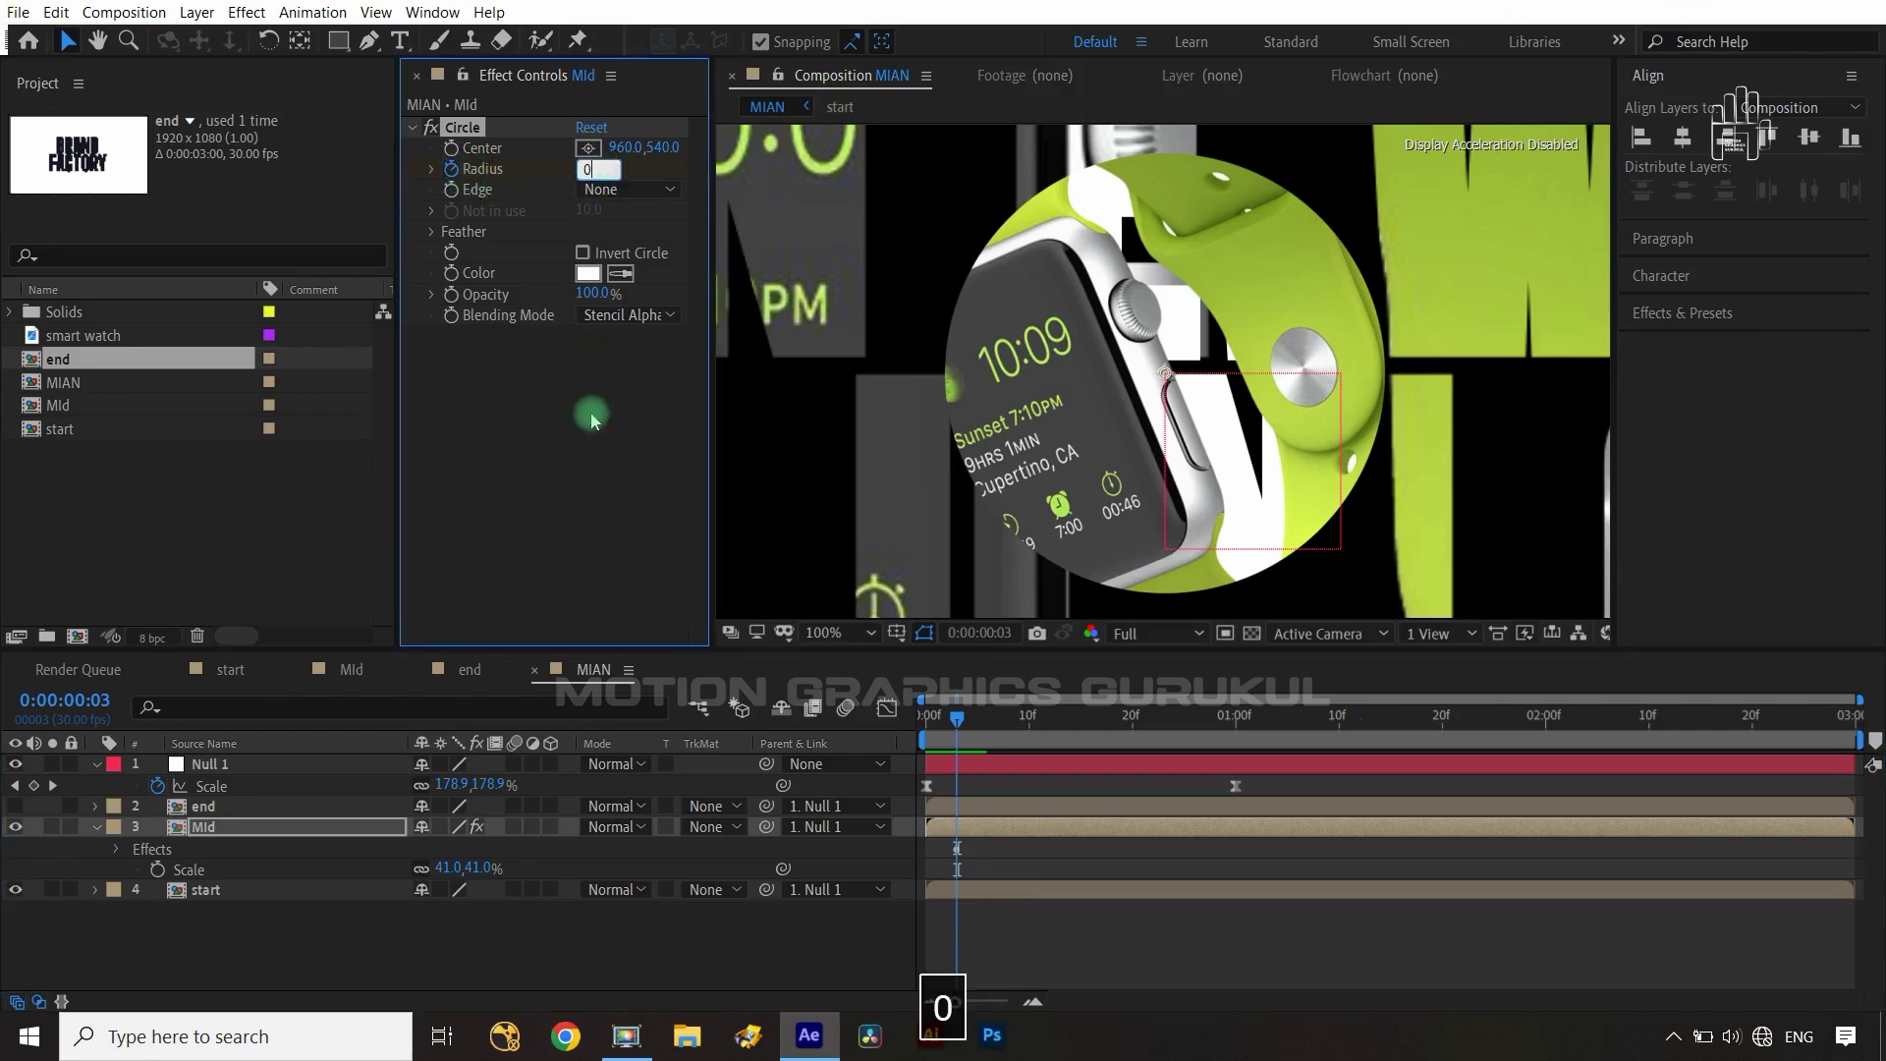
pyautogui.click(588, 440)
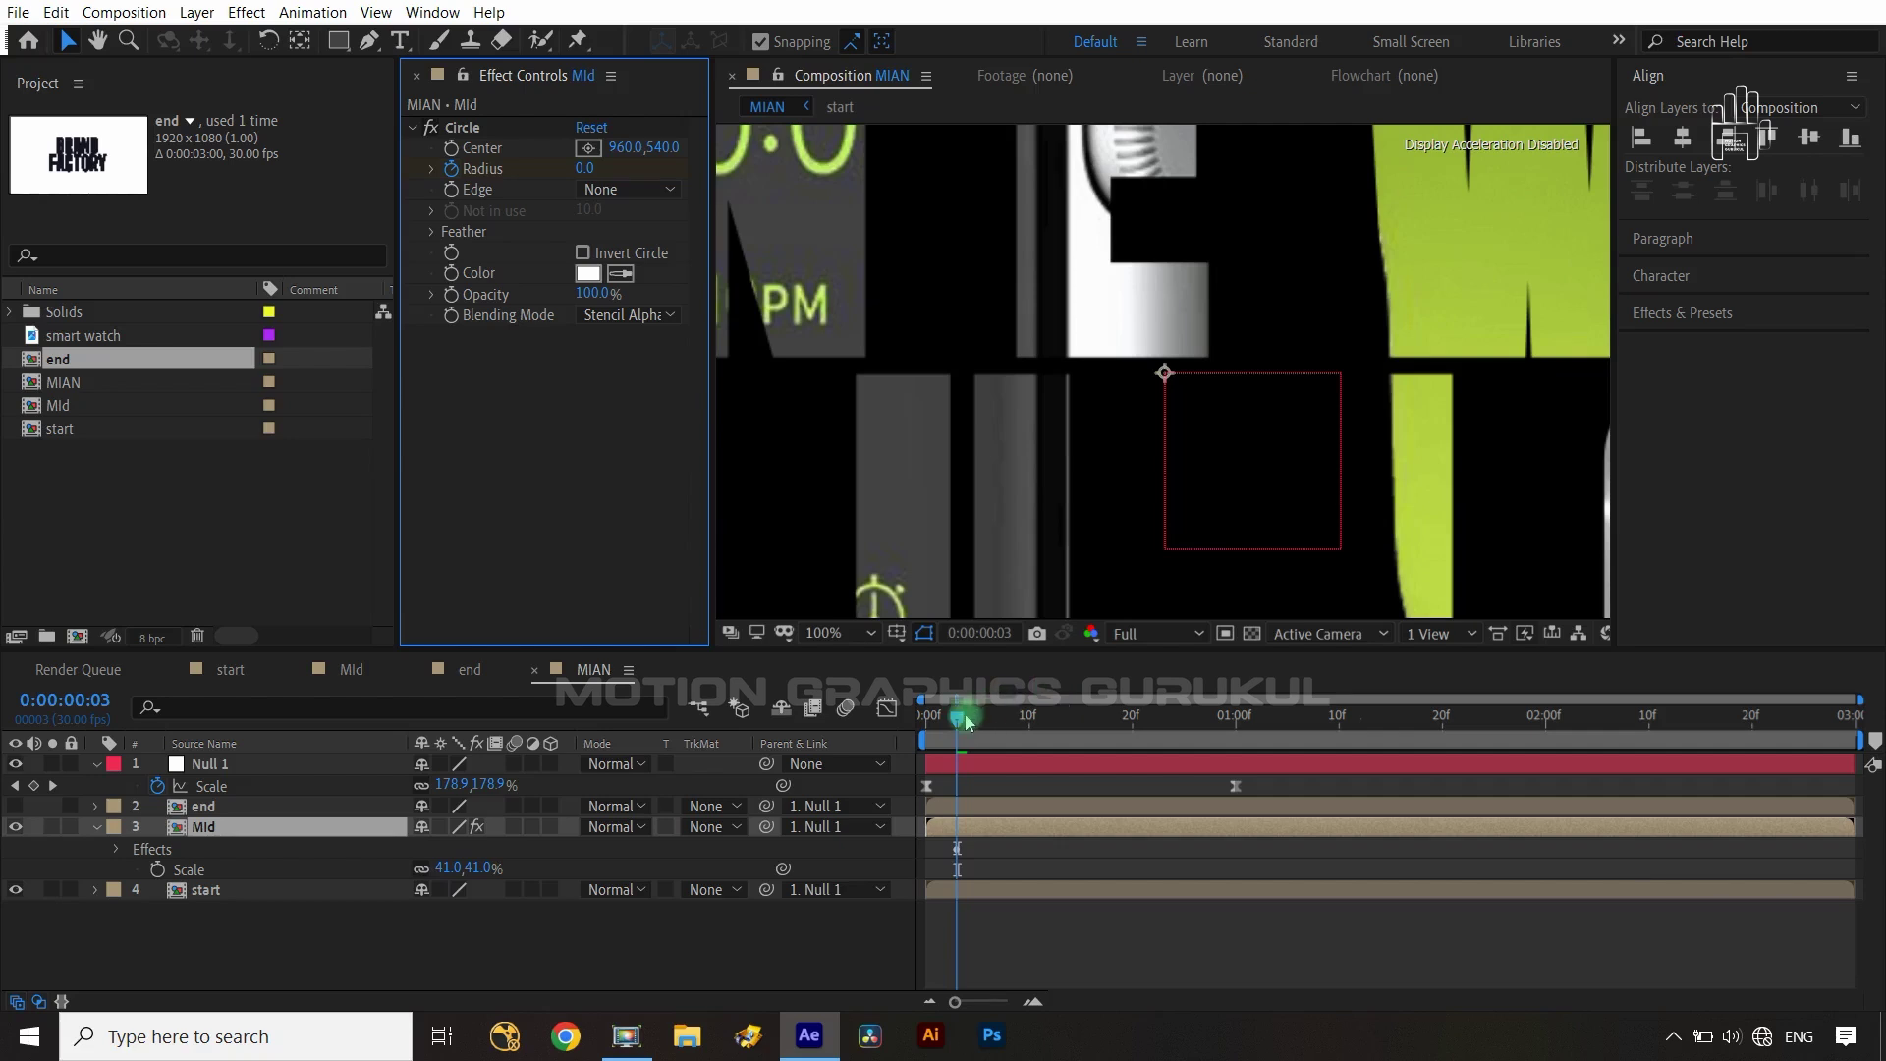
# - Add a Circle Radius keyframe of 1005 to the MId layer at 0:00:00:27
pyautogui.moveTo(1056, 715); pyautogui.dragTo(1230, 735)
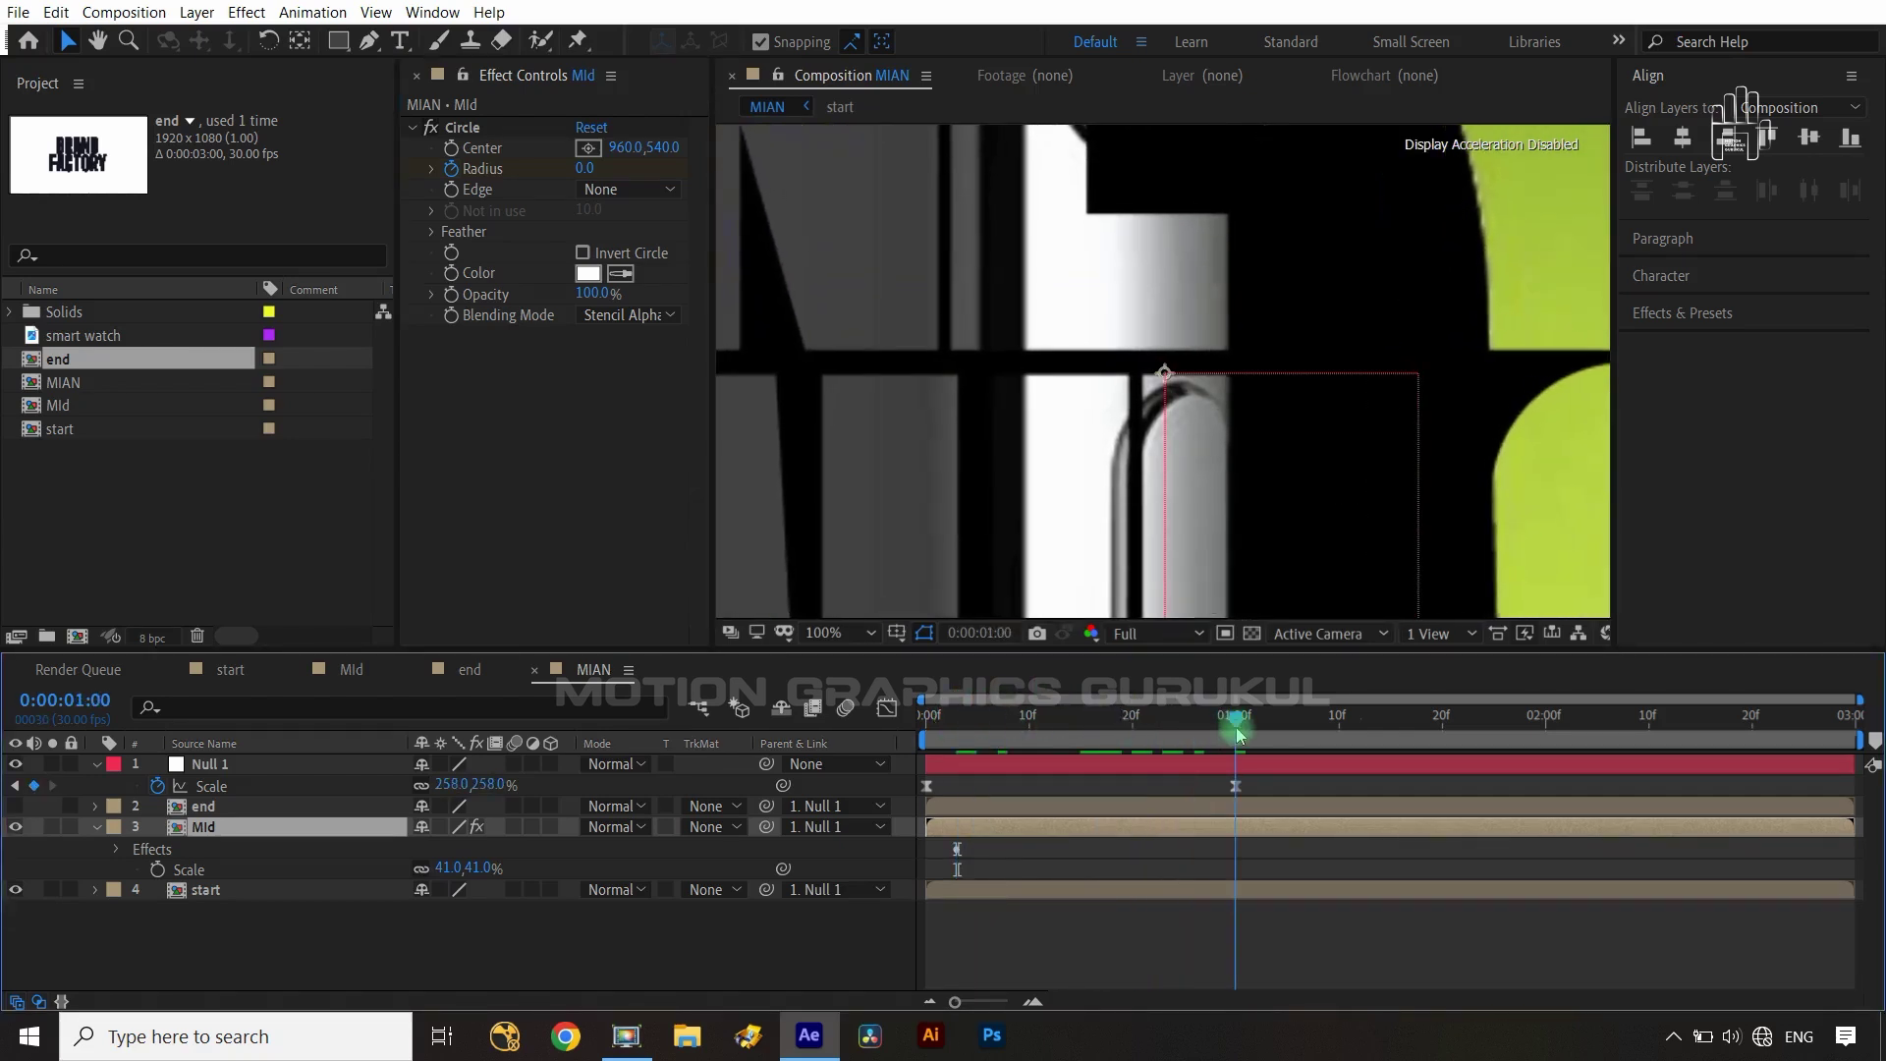
pyautogui.hotkey('ctrl', 'Left')
pyautogui.hotkey('ctrl', 'Left')
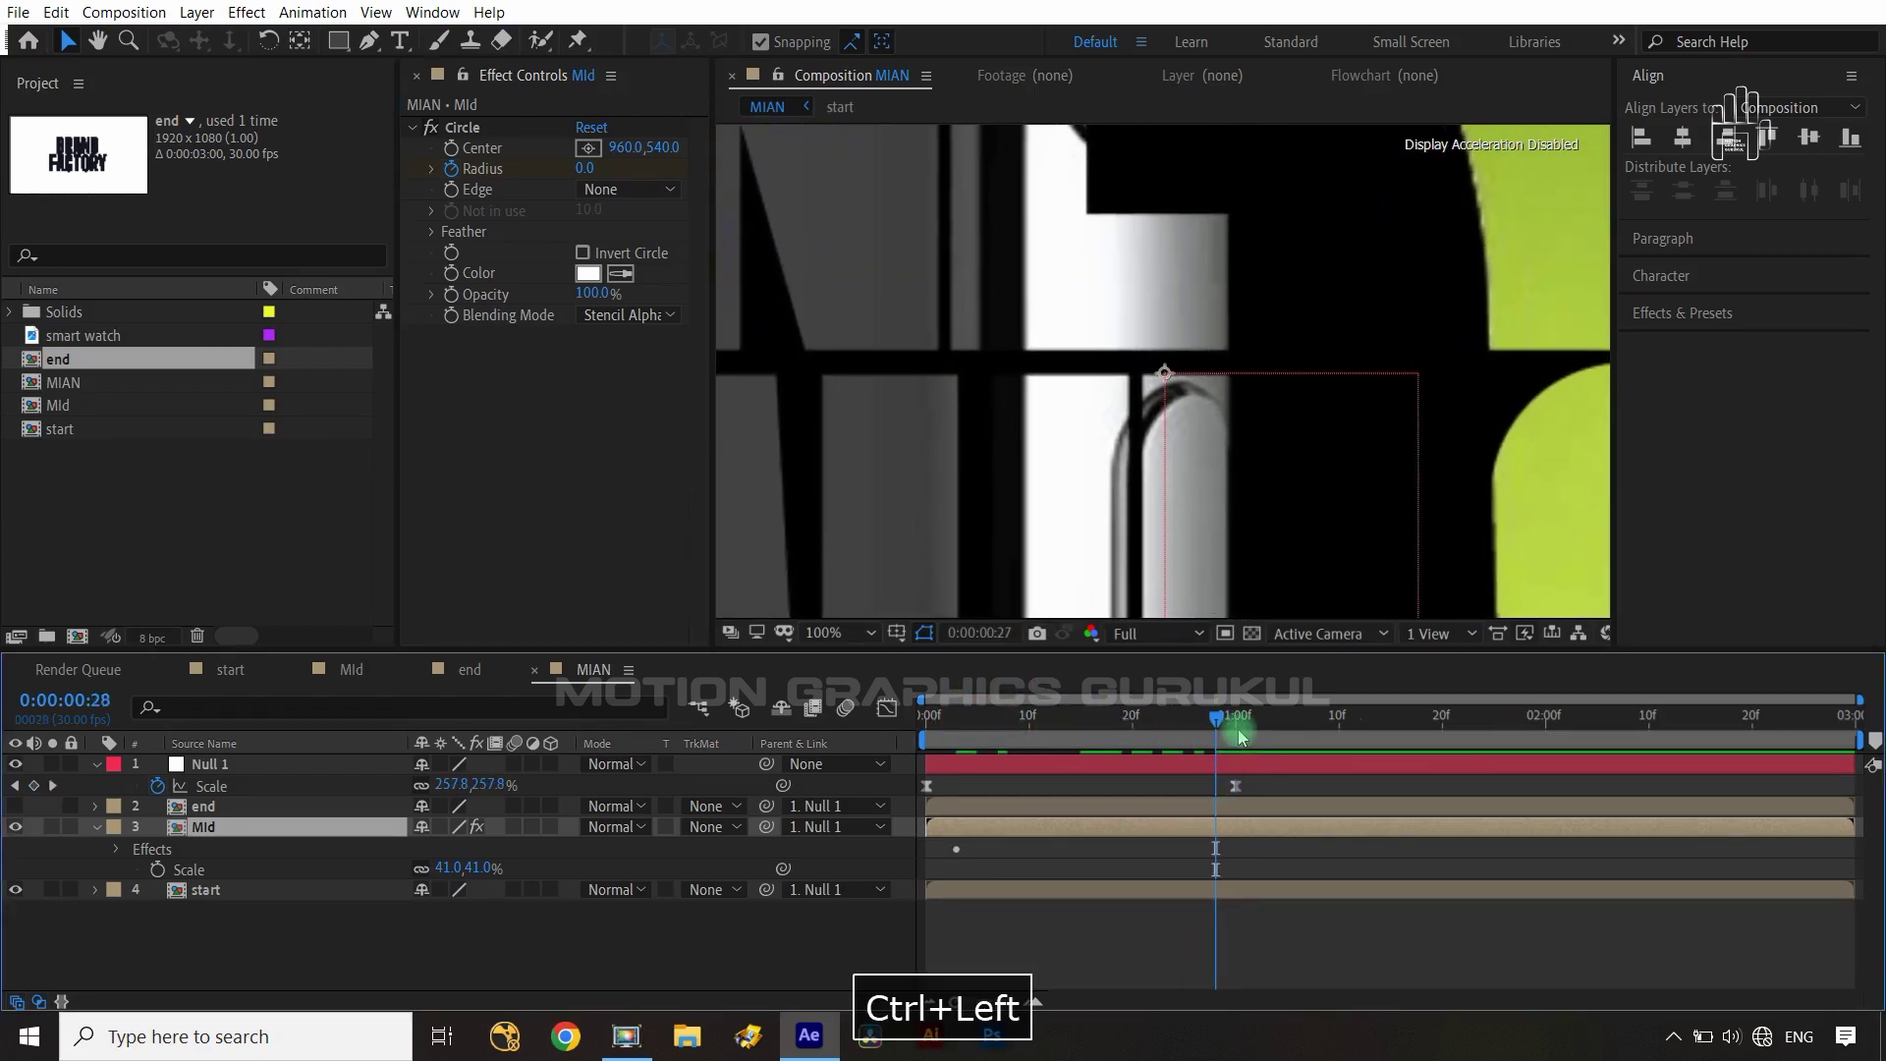
pyautogui.hotkey('ctrl', 'Left')
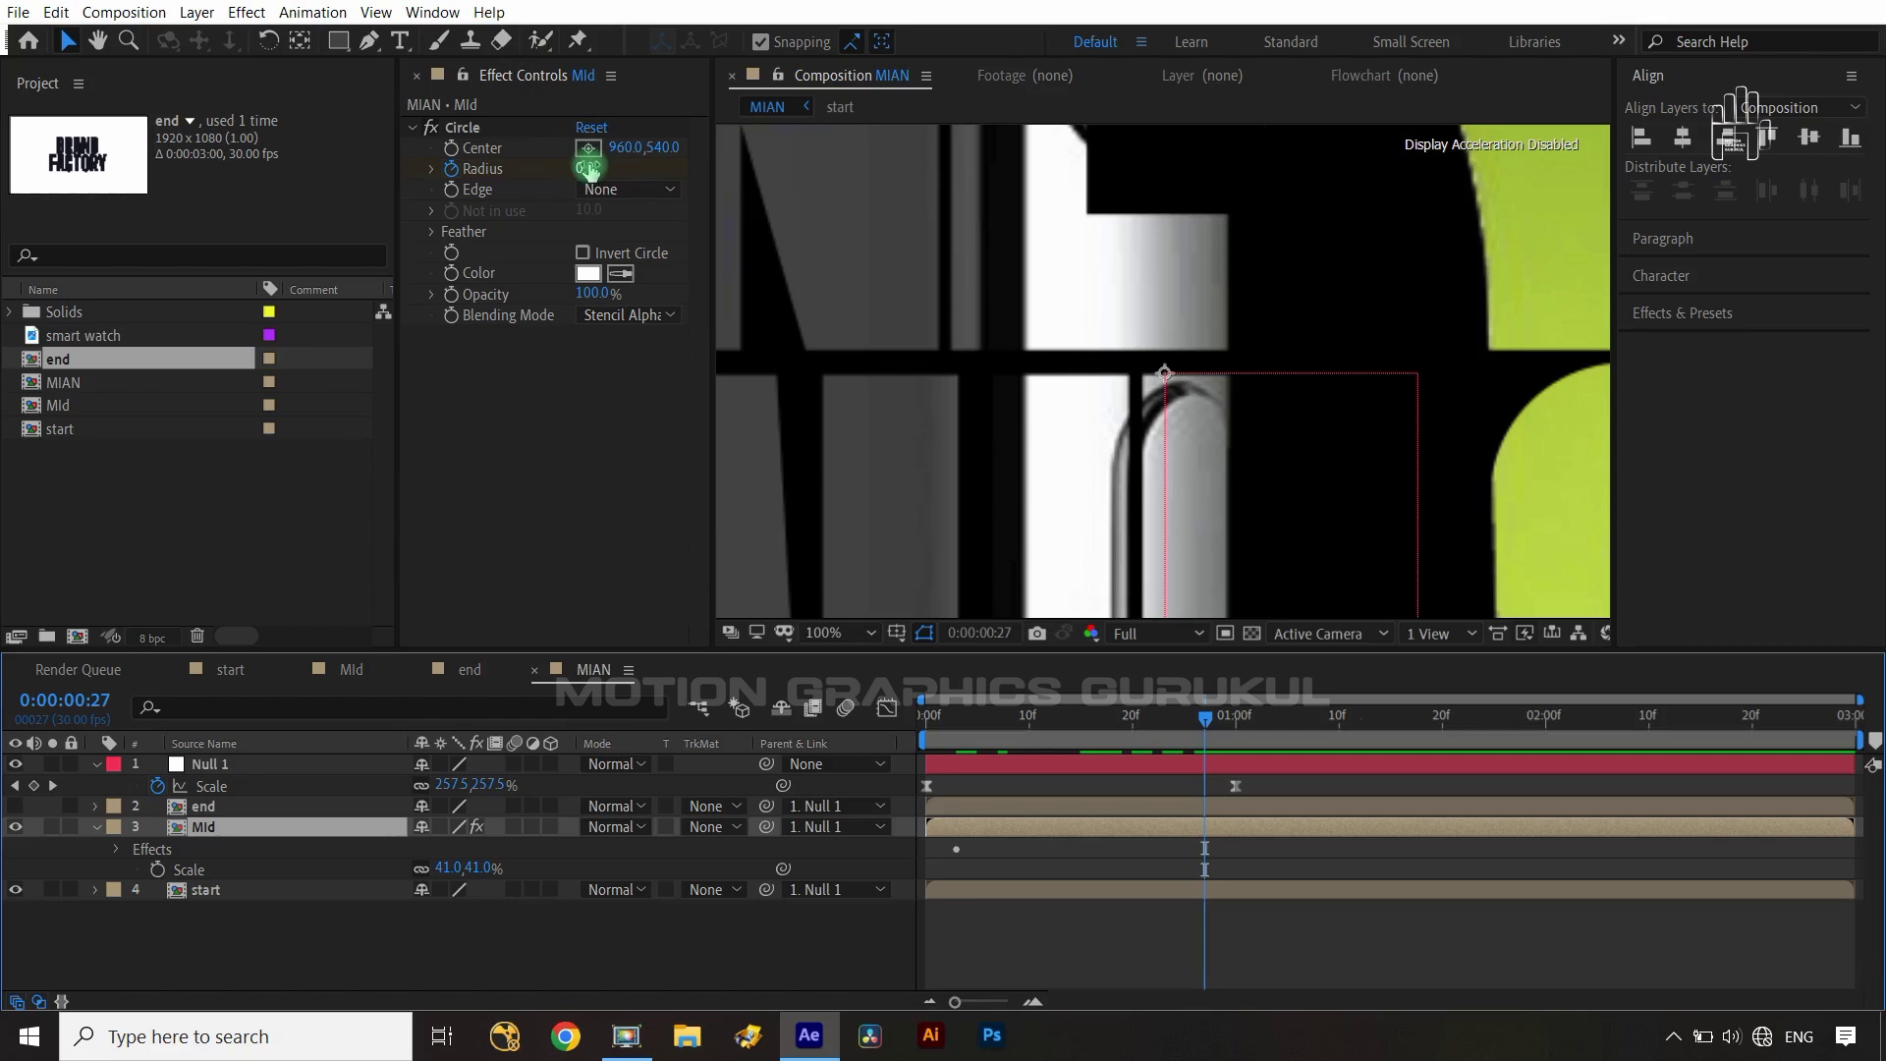
pyautogui.hotkey('shift', '/')
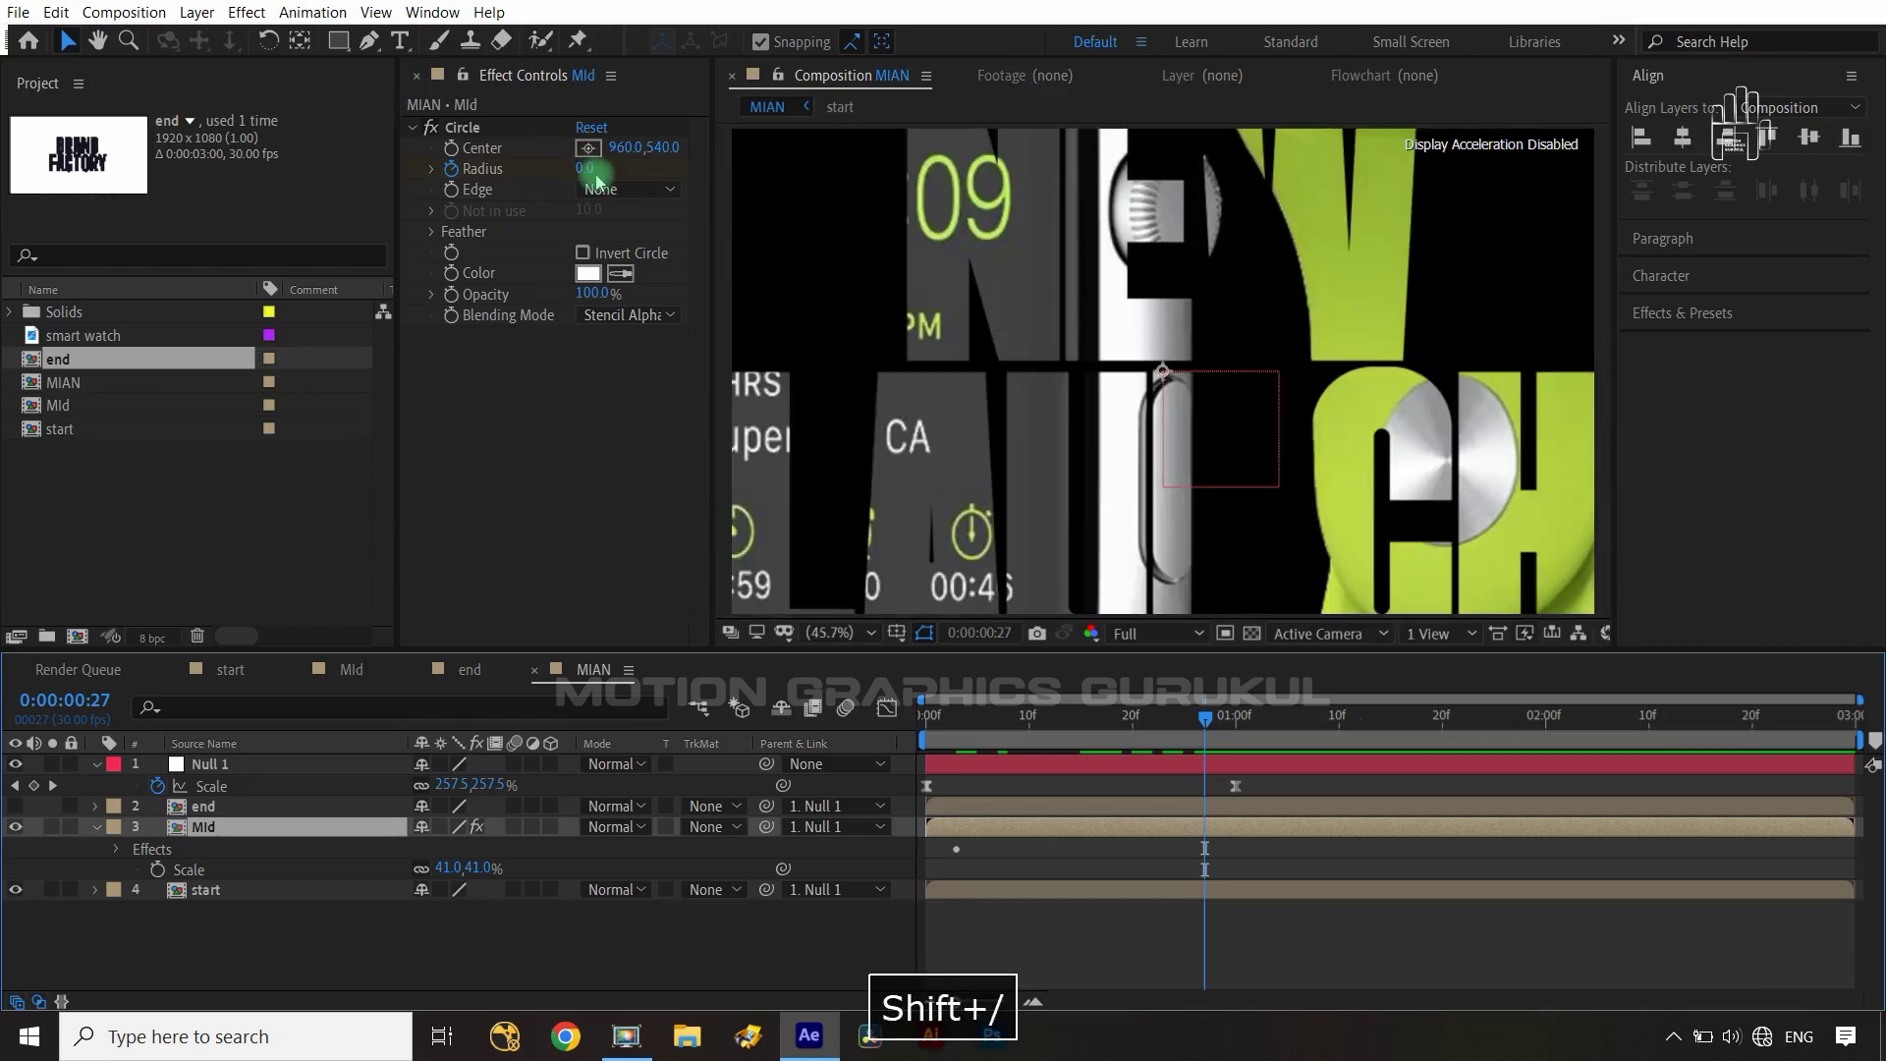
pyautogui.moveTo(589, 177); pyautogui.dragTo(1275, 160)
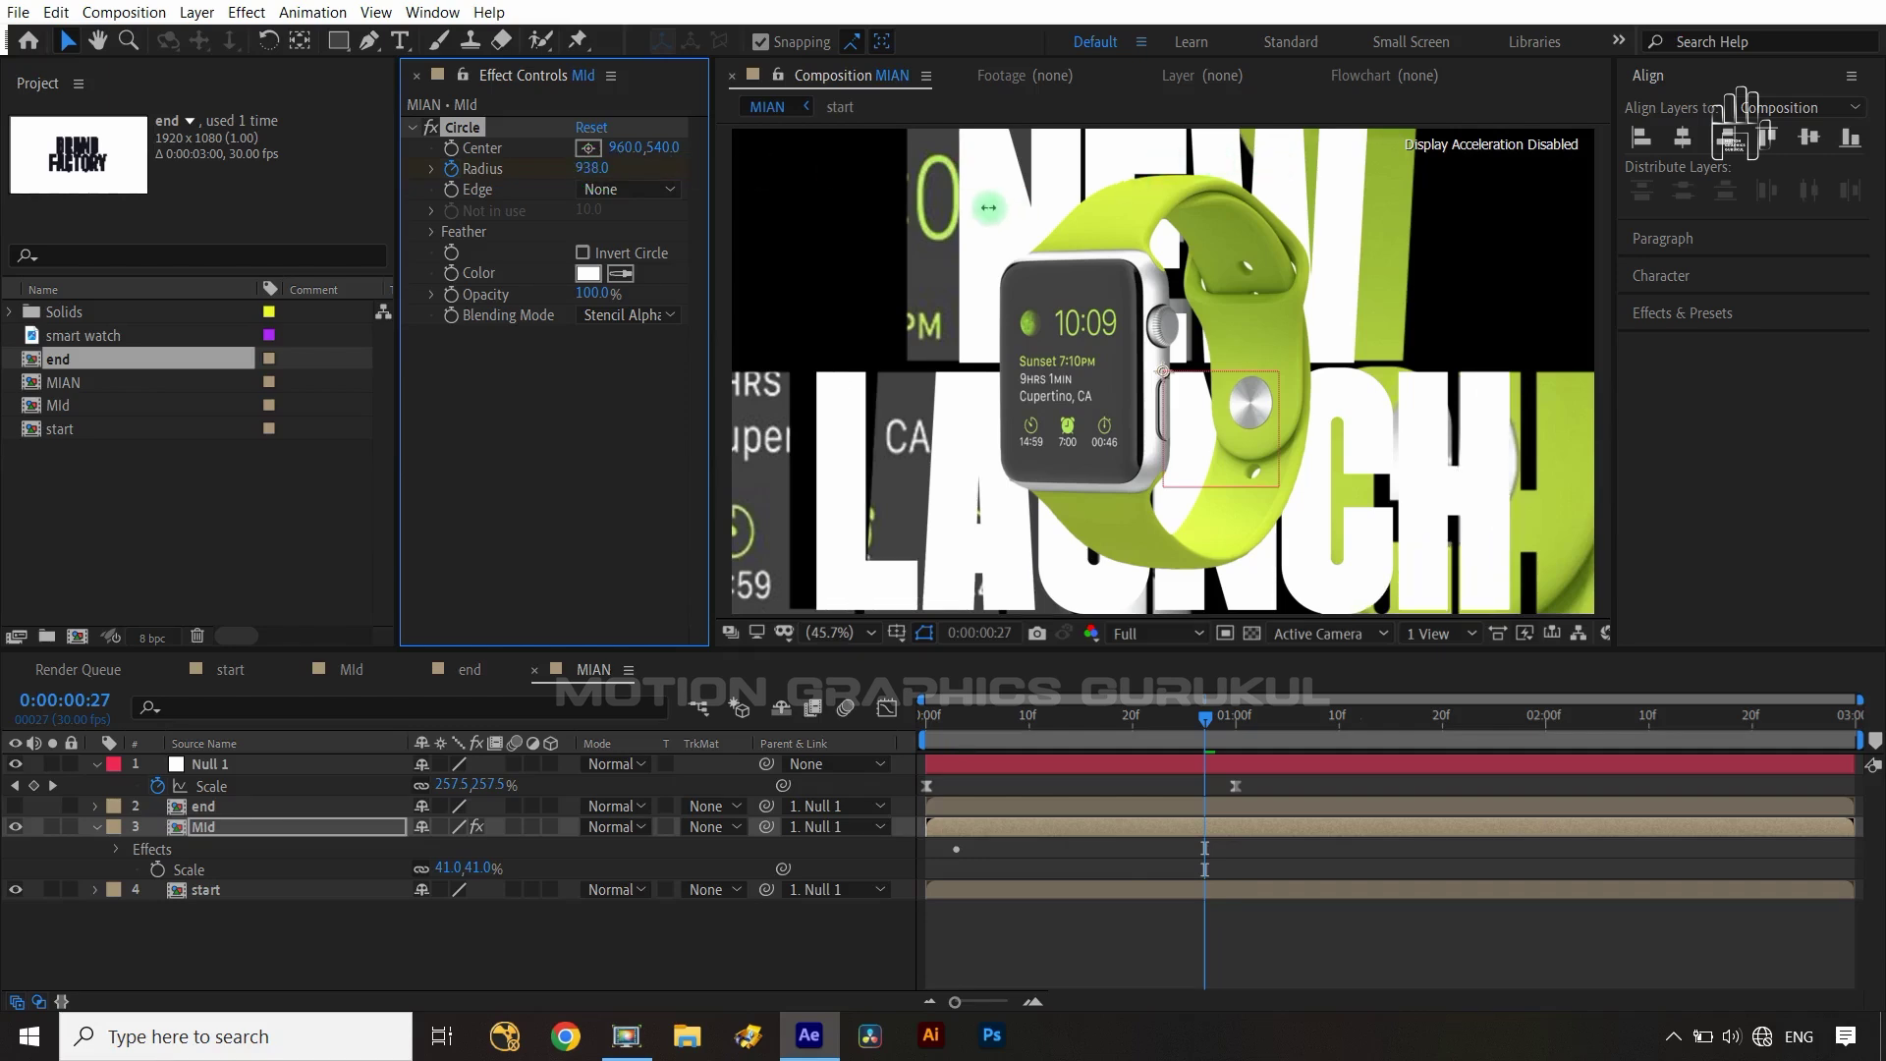
pyautogui.moveTo(988, 203); pyautogui.dragTo(1071, 201)
pyautogui.click(567, 550)
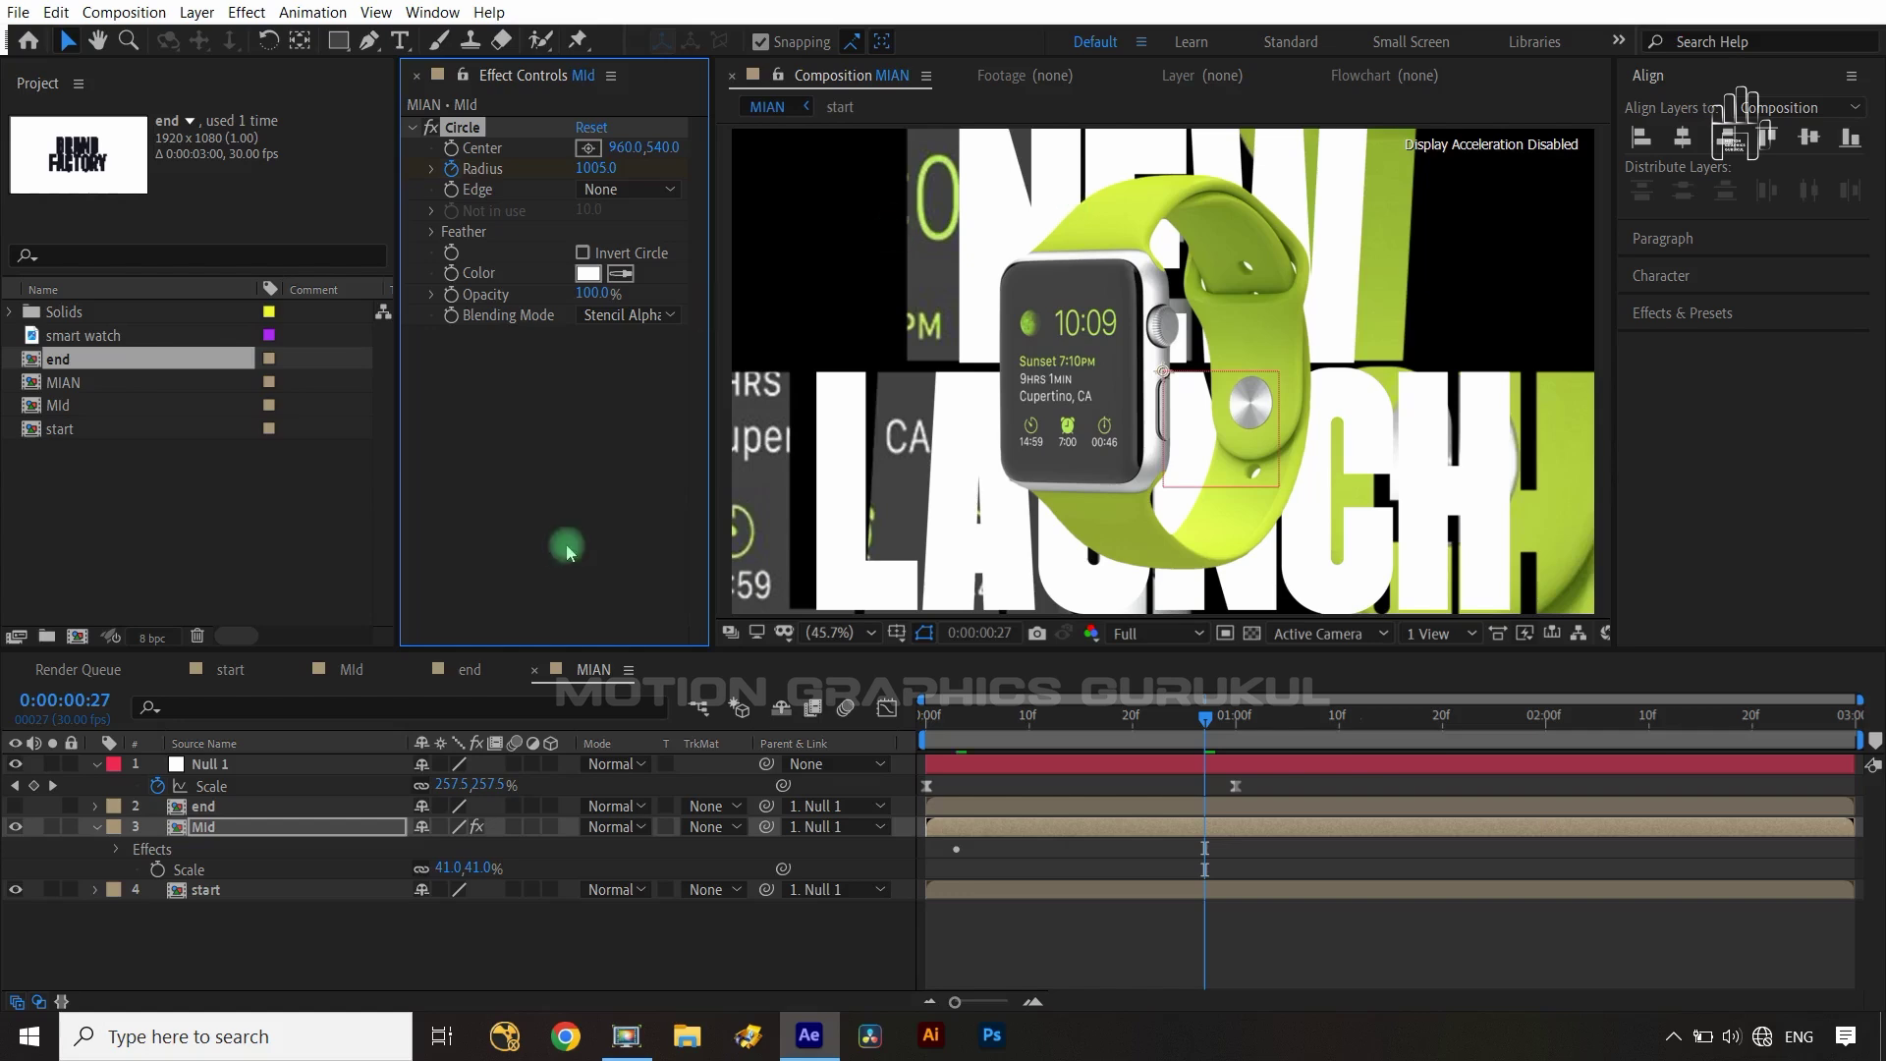
pyautogui.click(735, 945)
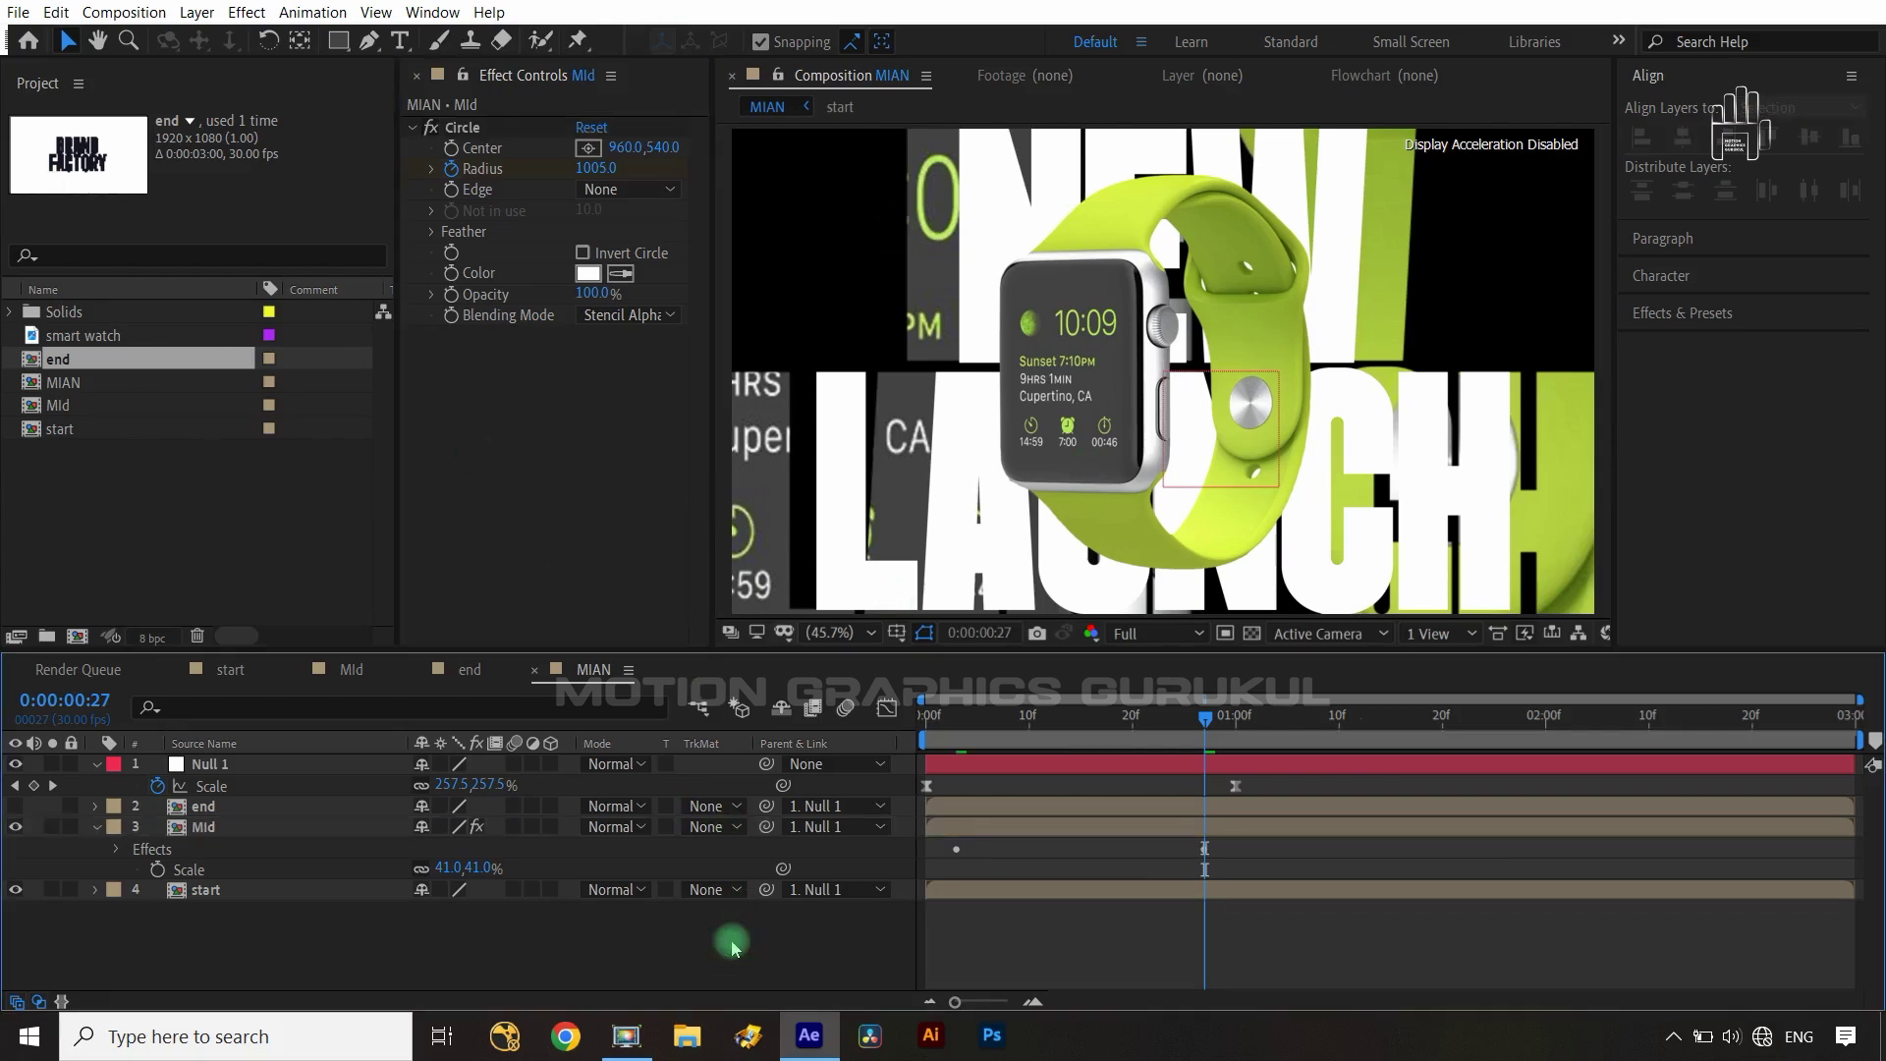
pyautogui.click(231, 827)
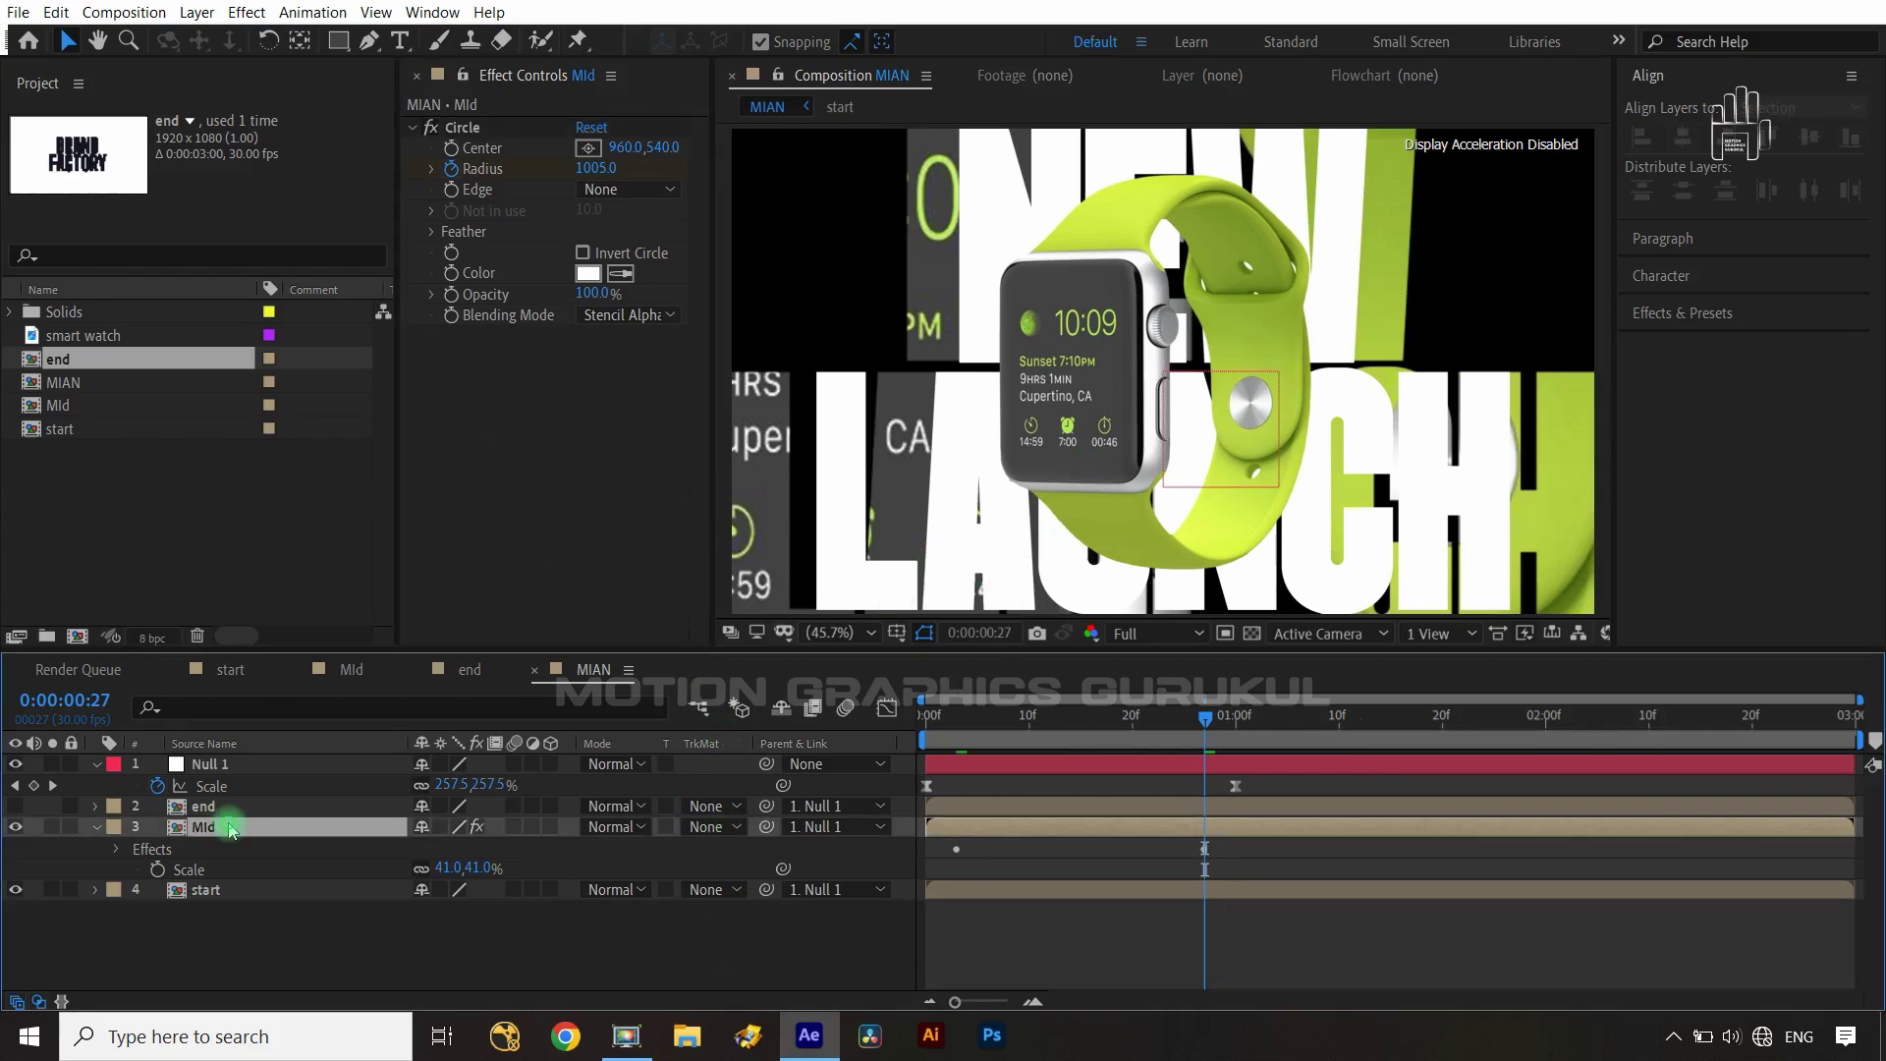
pyautogui.doubleClick(232, 827)
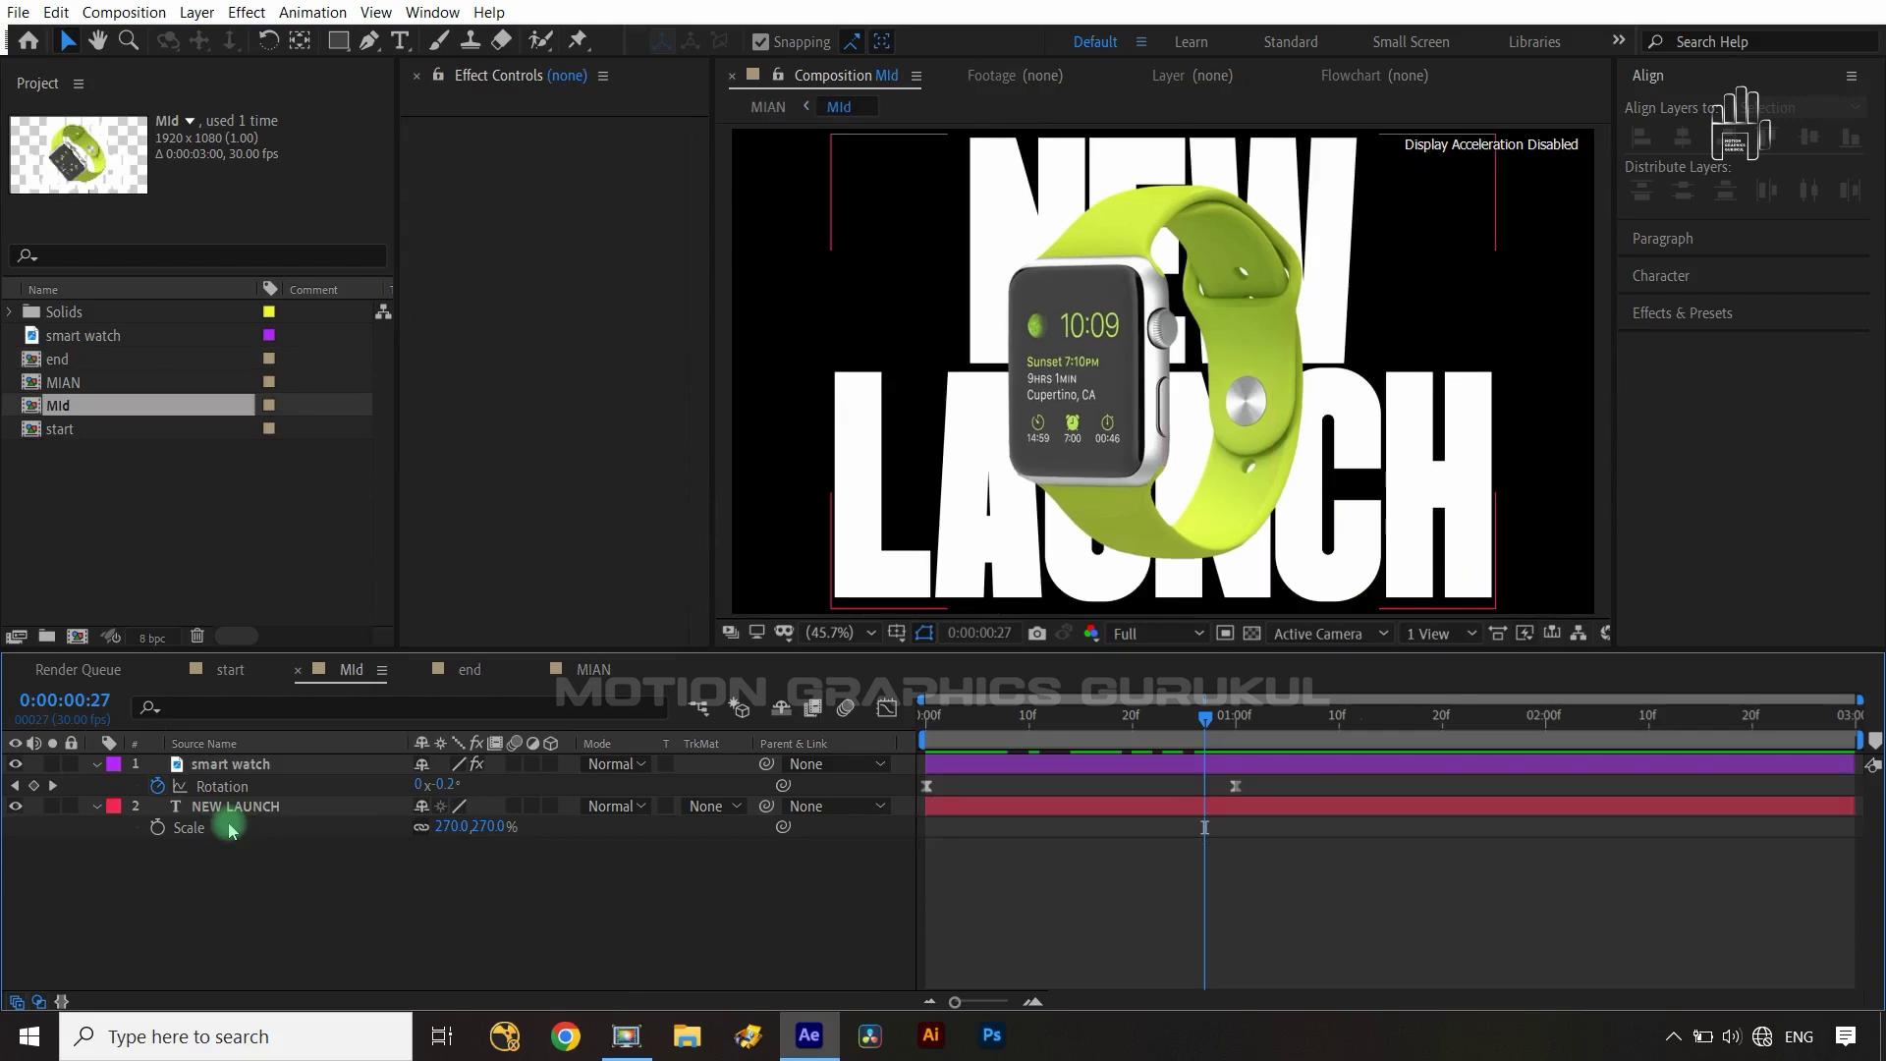
pyautogui.hotkey('ctrl', 'y')
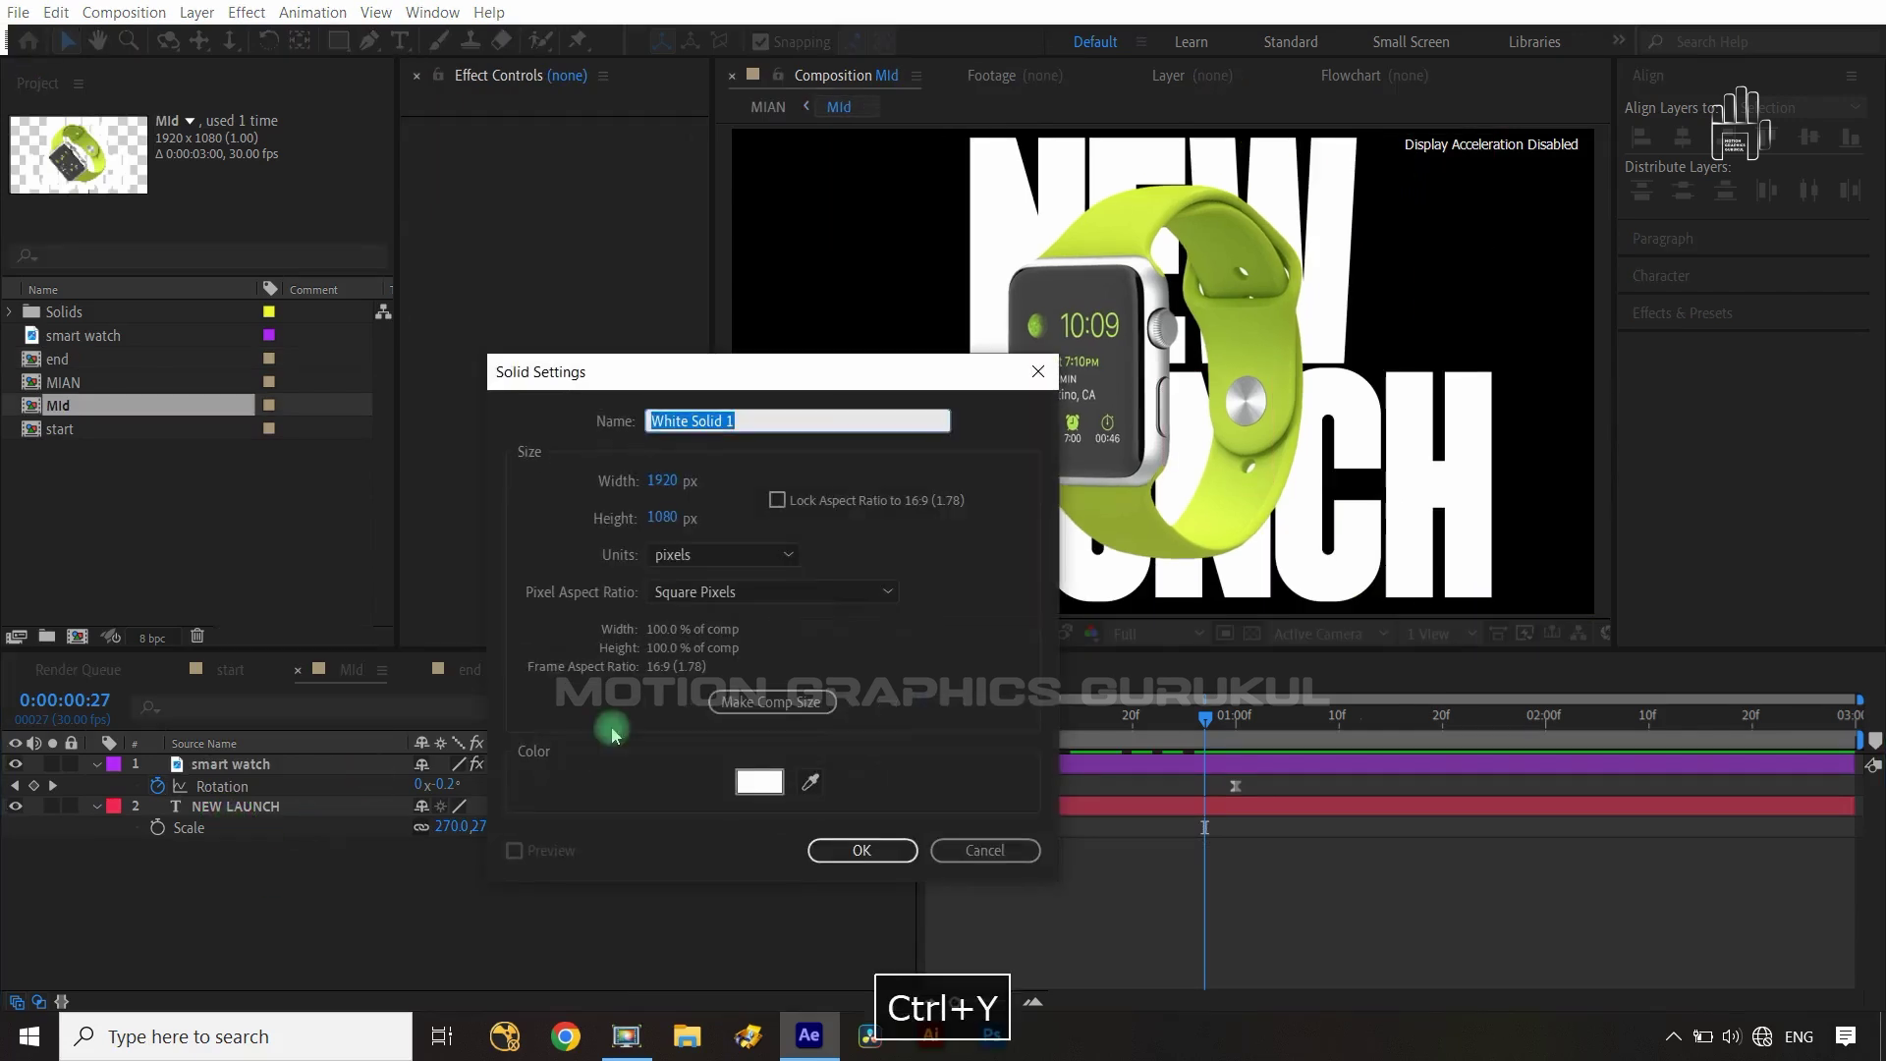
pyautogui.click(757, 783)
pyautogui.moveTo(332, 674); pyautogui.dragTo(19, 781)
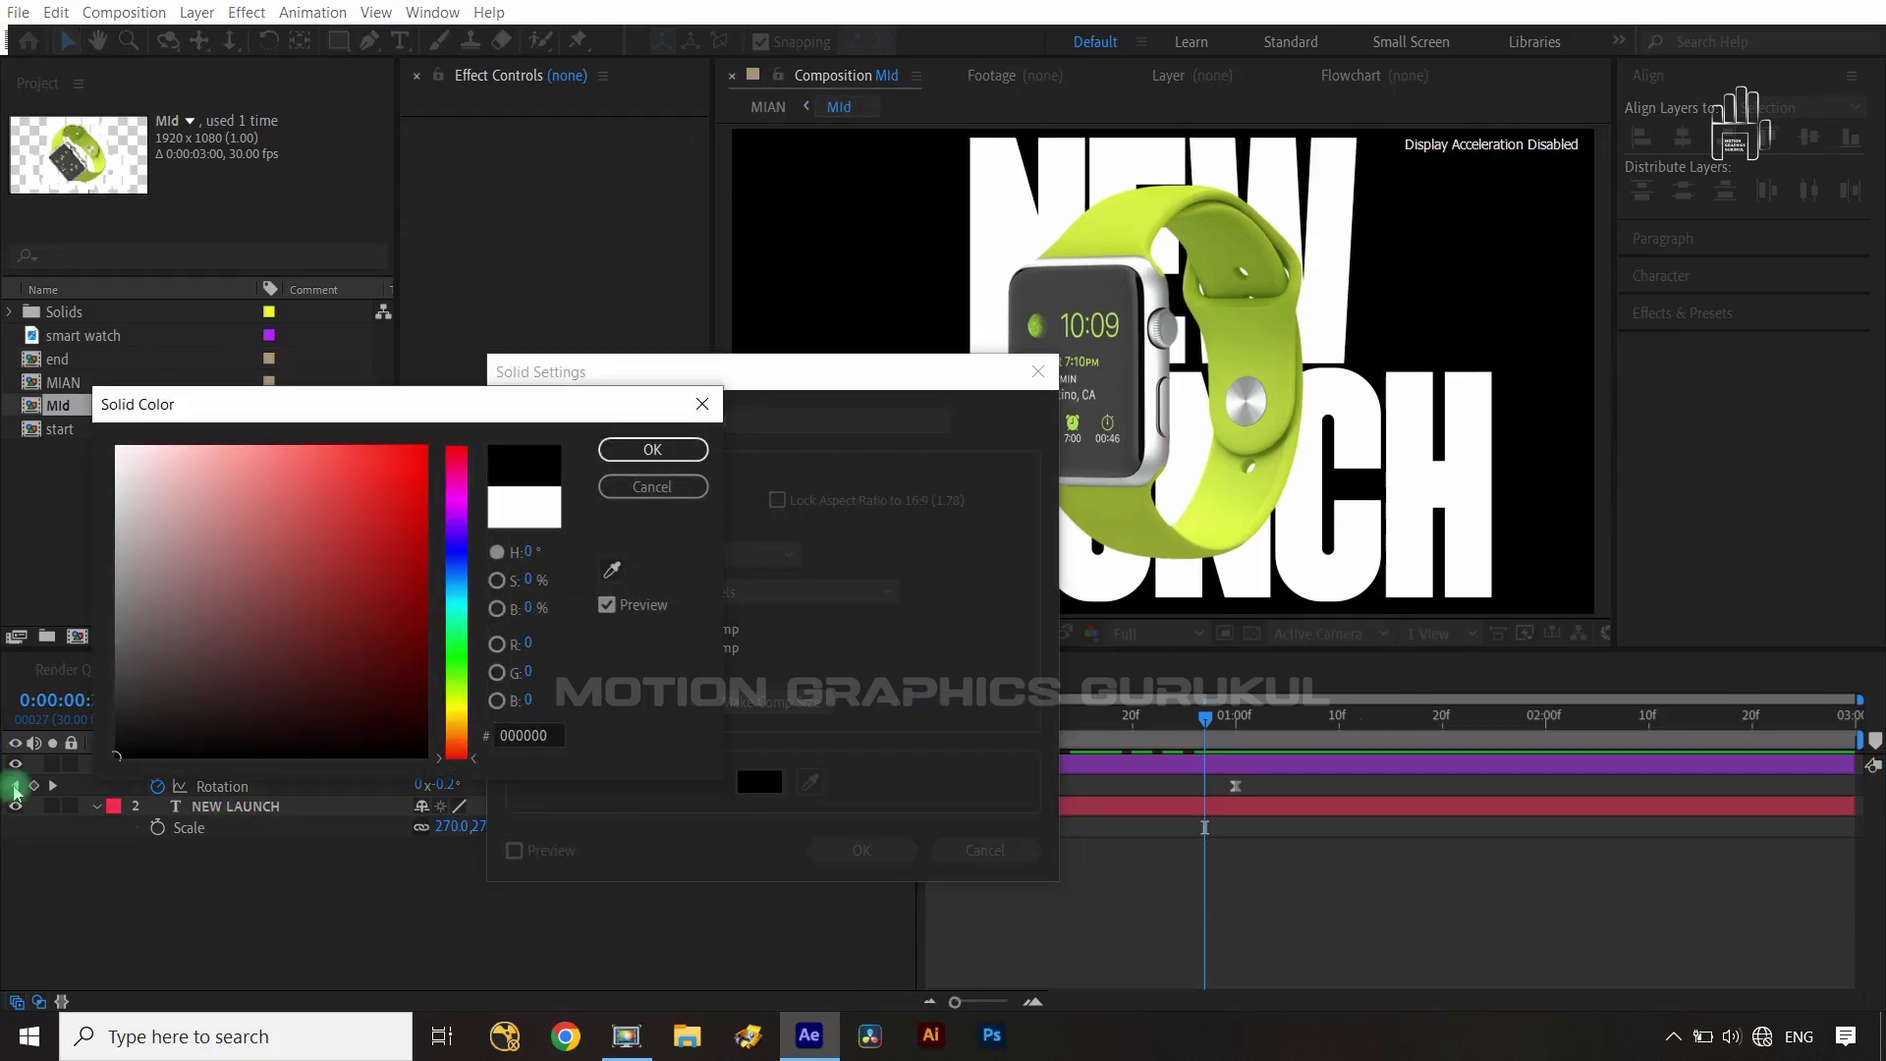
pyautogui.click(653, 450)
pyautogui.click(861, 848)
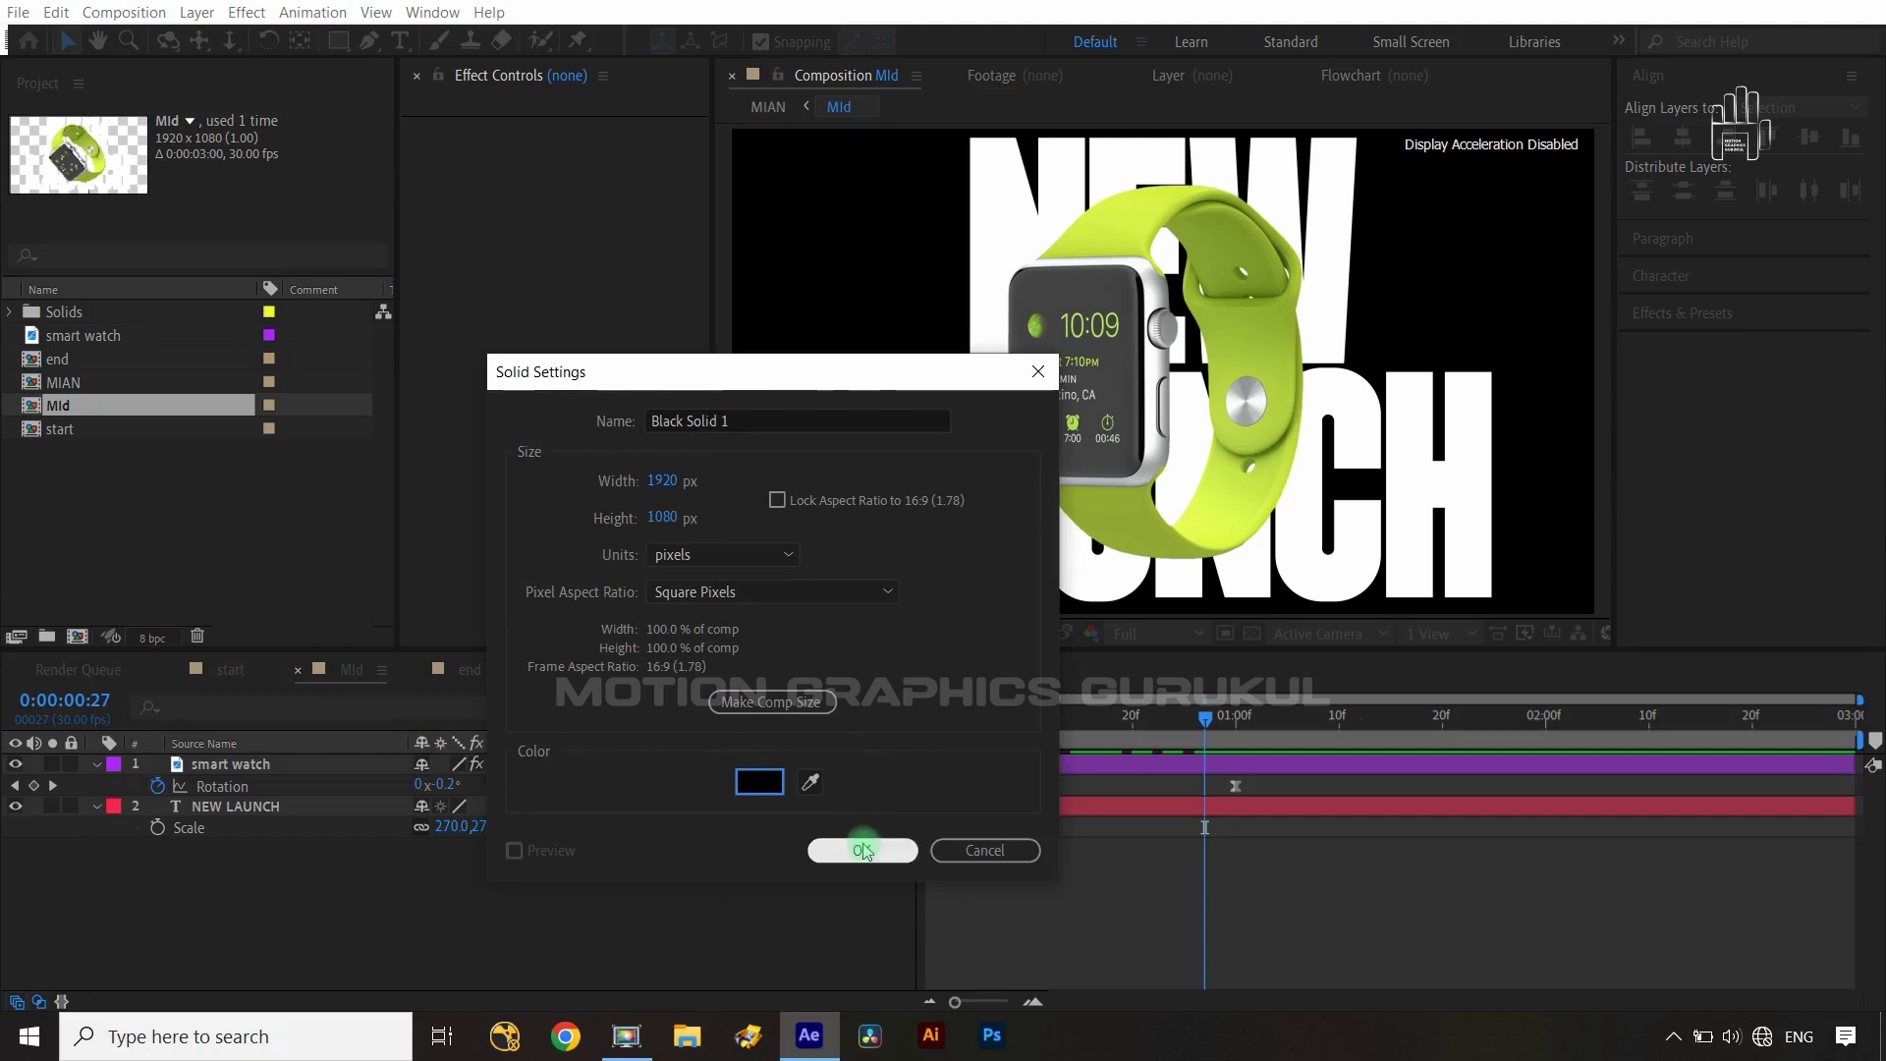
# - Move the black solid below the NEW LAUNCH text layer and rename it BG
pyautogui.click(362, 771)
pyautogui.moveTo(330, 774); pyautogui.dragTo(350, 855)
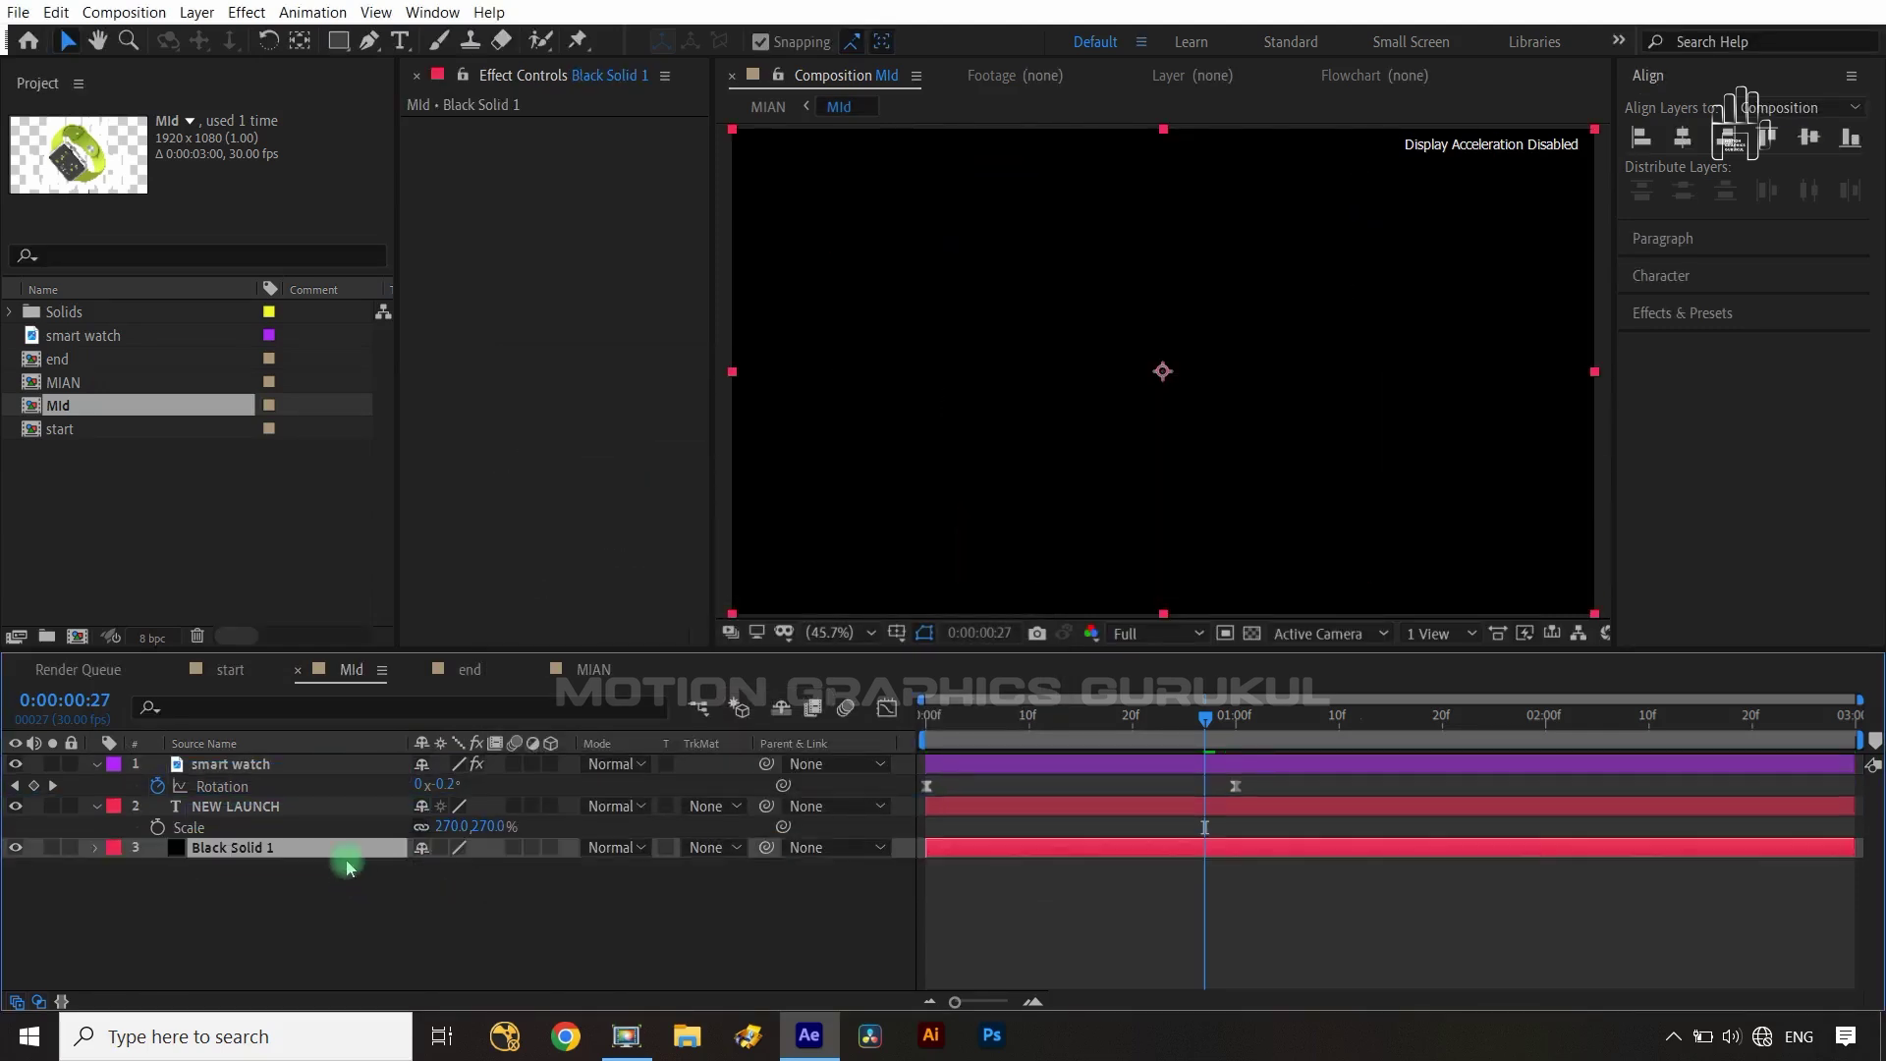
pyautogui.press('Return')
pyautogui.write('BG')
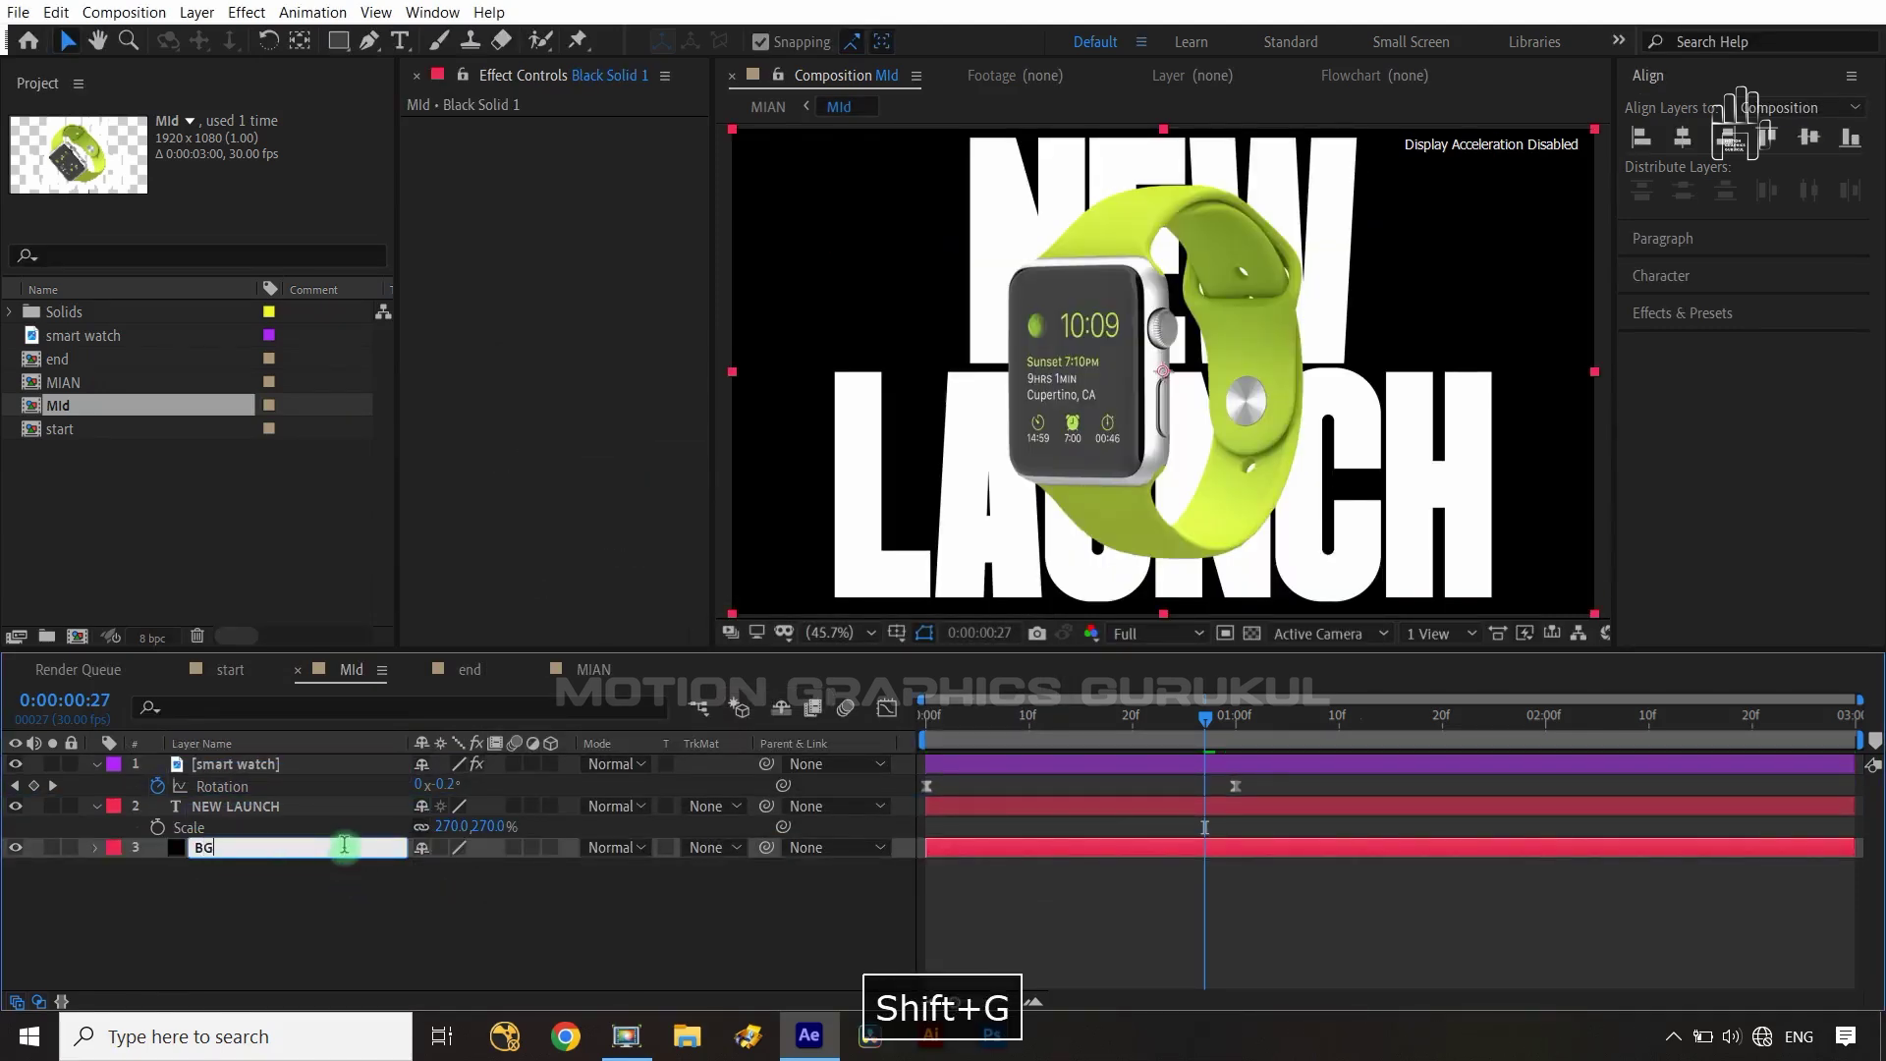
pyautogui.click(330, 880)
# - Check the start composition, then scrub through the circular reveal in MIAN and return to the first frame
pyautogui.click(230, 669)
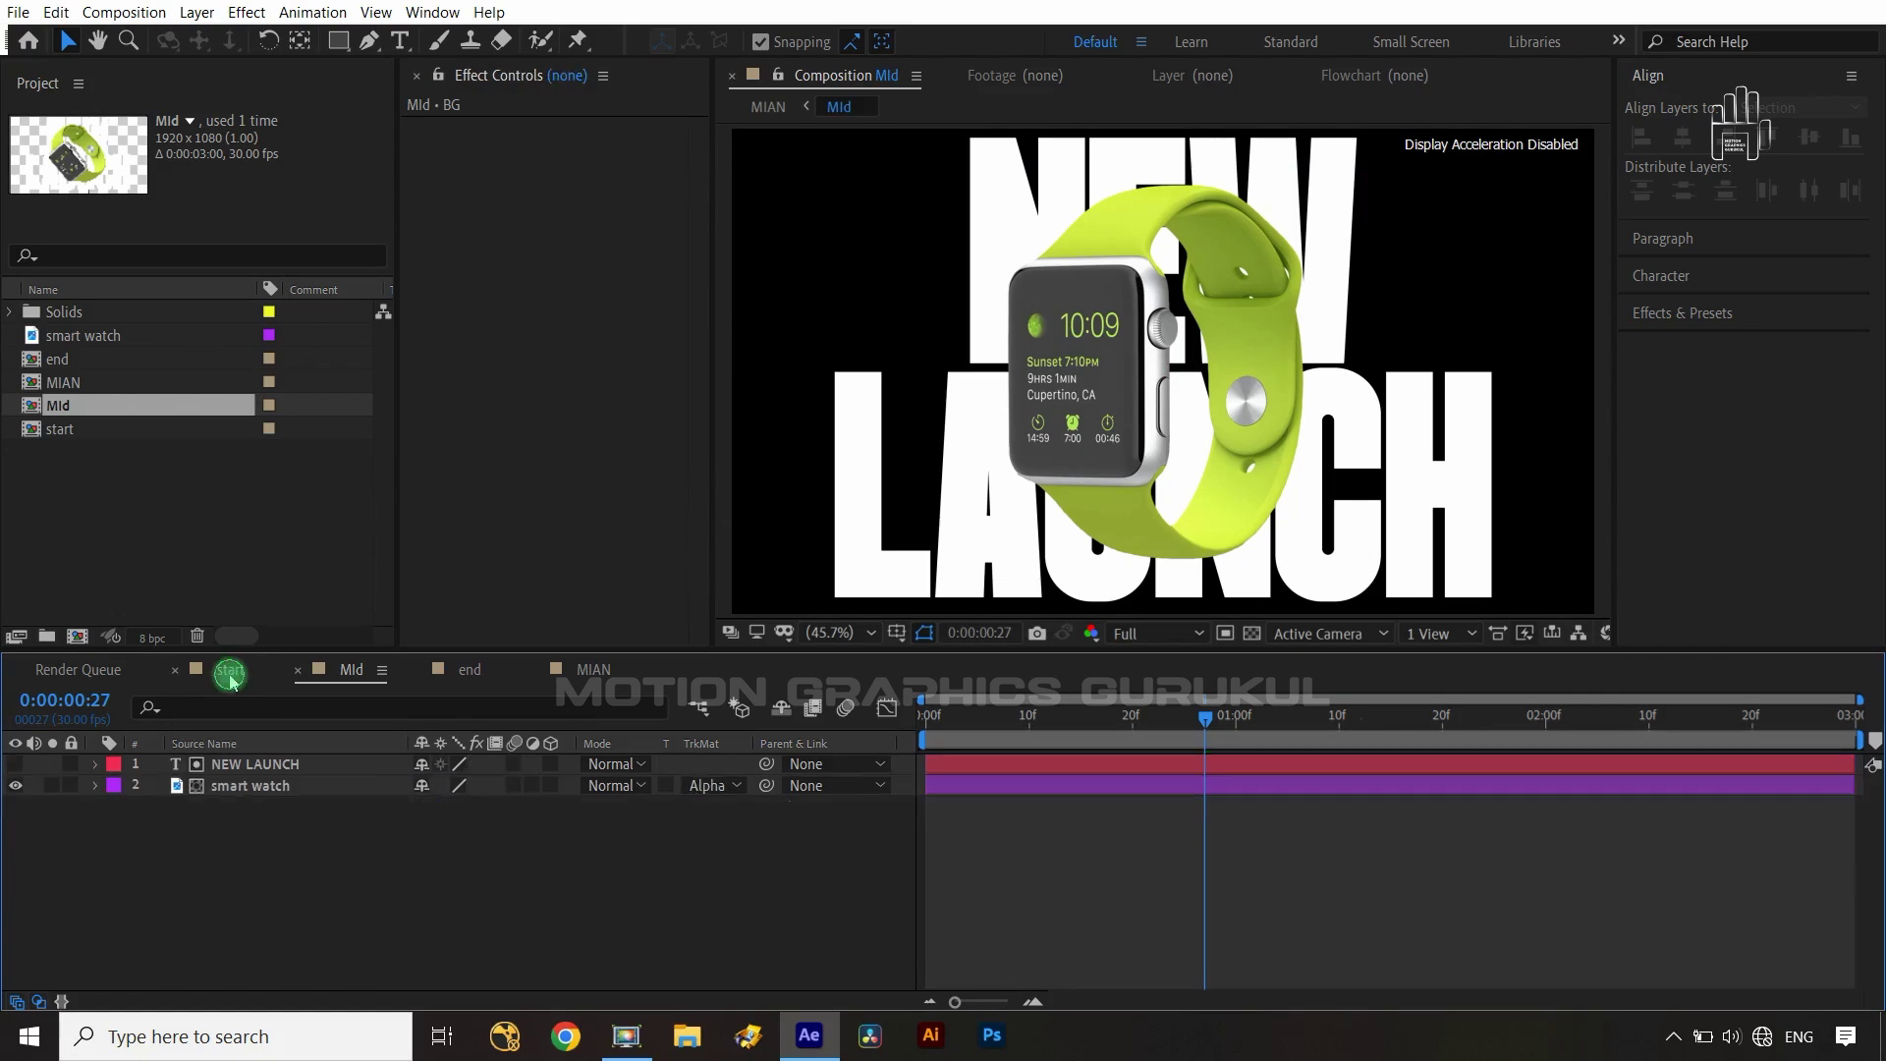
pyautogui.moveTo(1206, 721); pyautogui.dragTo(1019, 721)
pyautogui.click(595, 670)
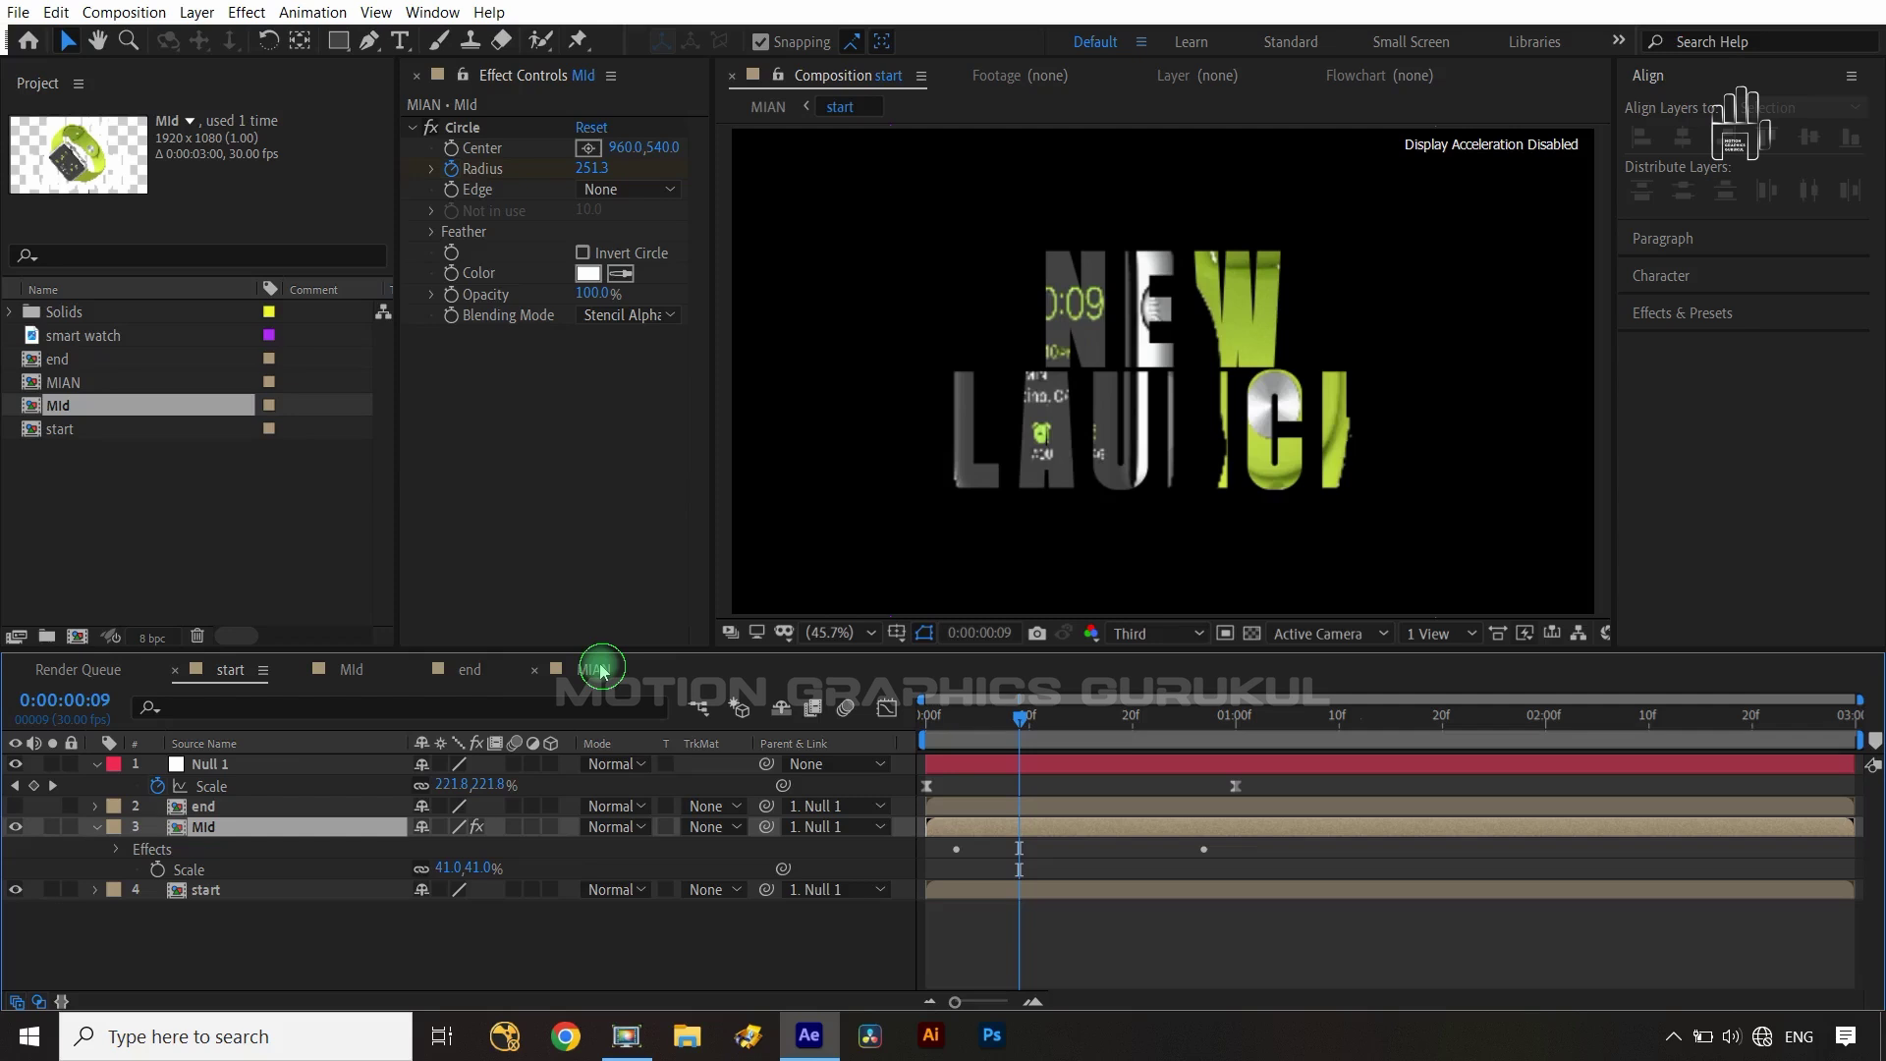
pyautogui.moveTo(1020, 717); pyautogui.dragTo(1333, 717)
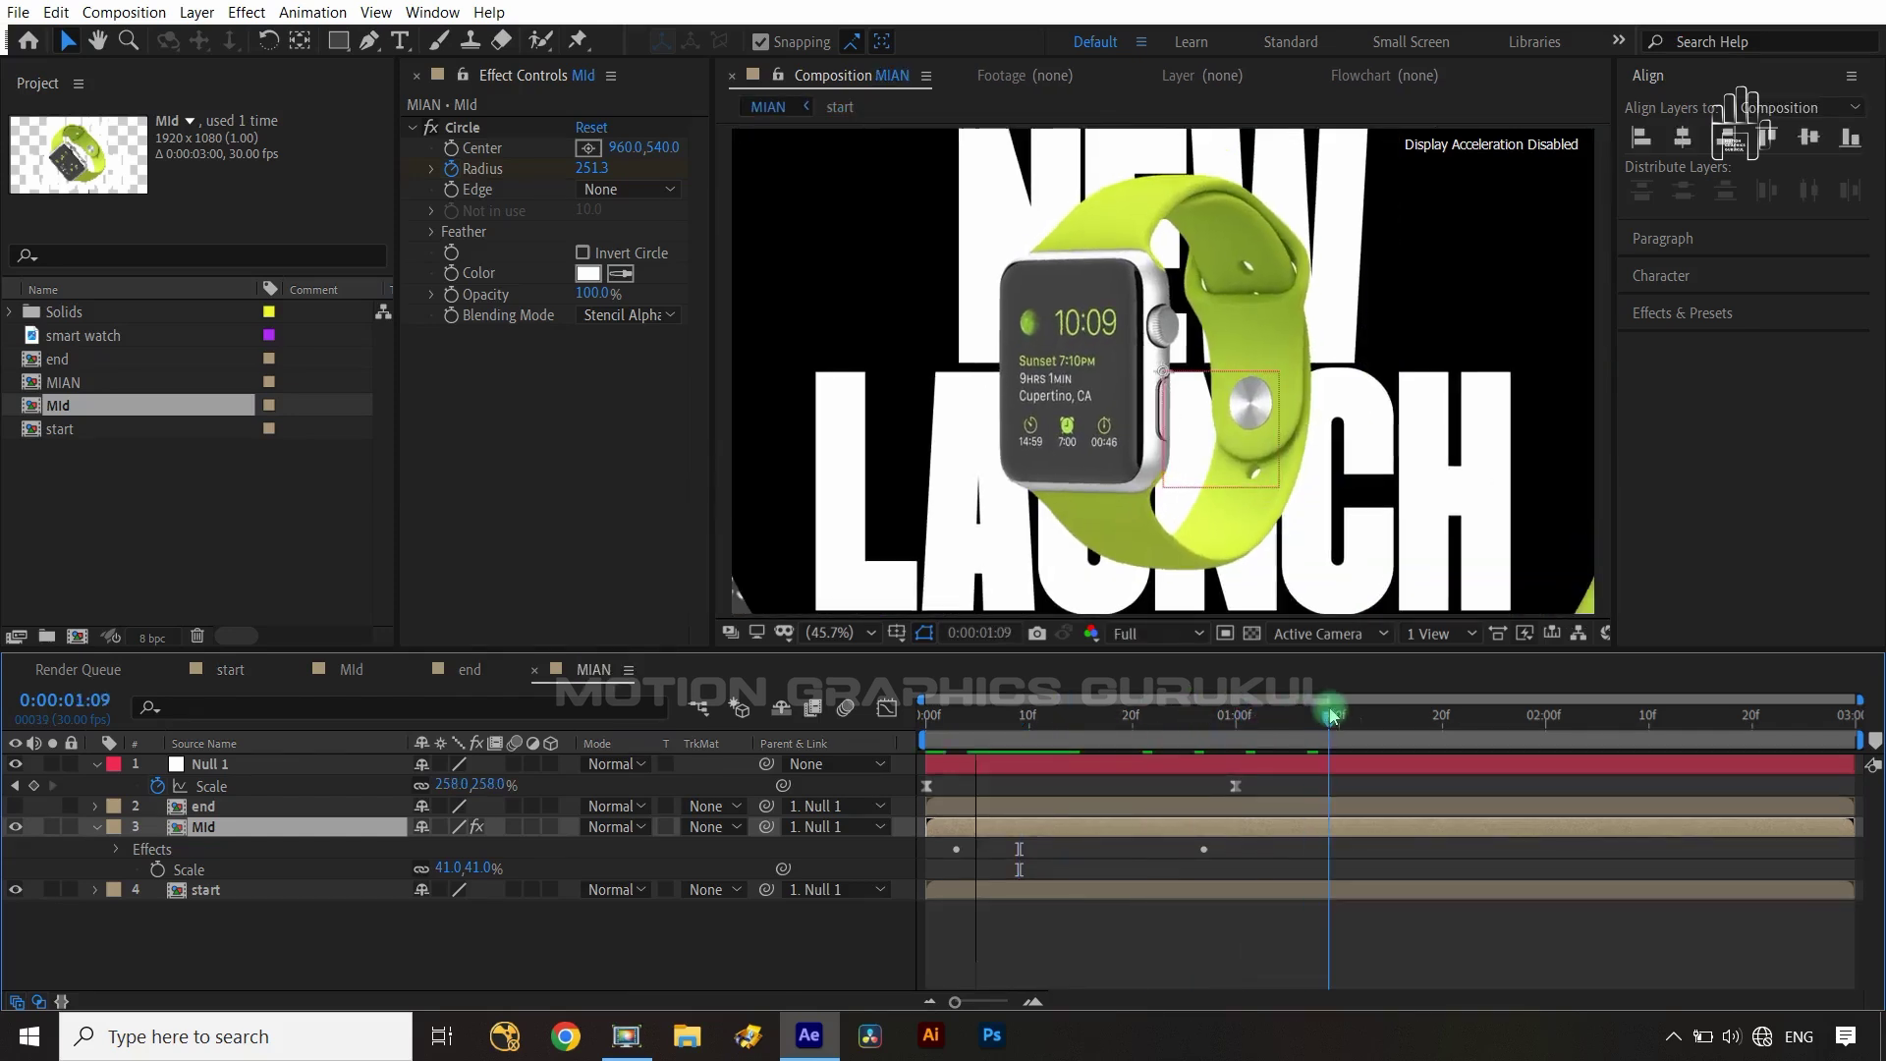
pyautogui.moveTo(1025, 729); pyautogui.dragTo(859, 730)
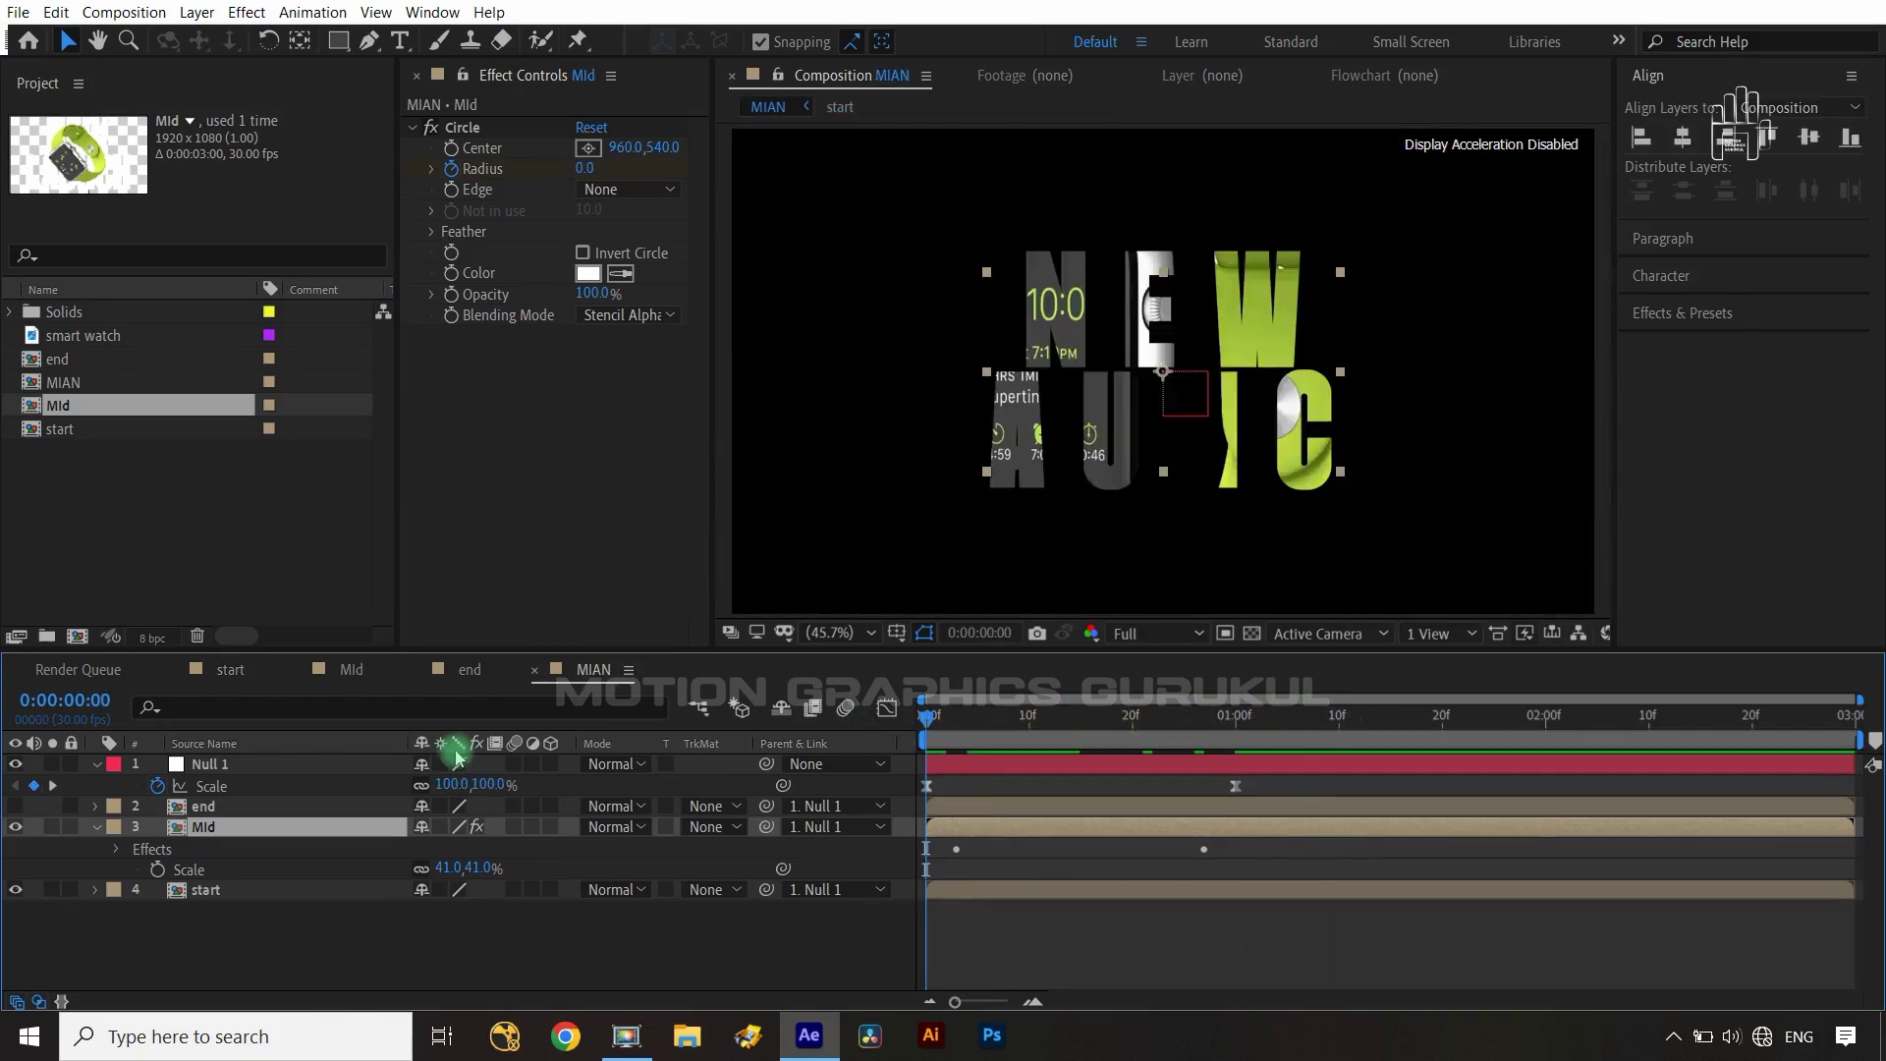
# - Ease the MId layer's Circle Radius keyframes in the graph editor so the reveal starts fast and ends smoothly
pyautogui.press('u')
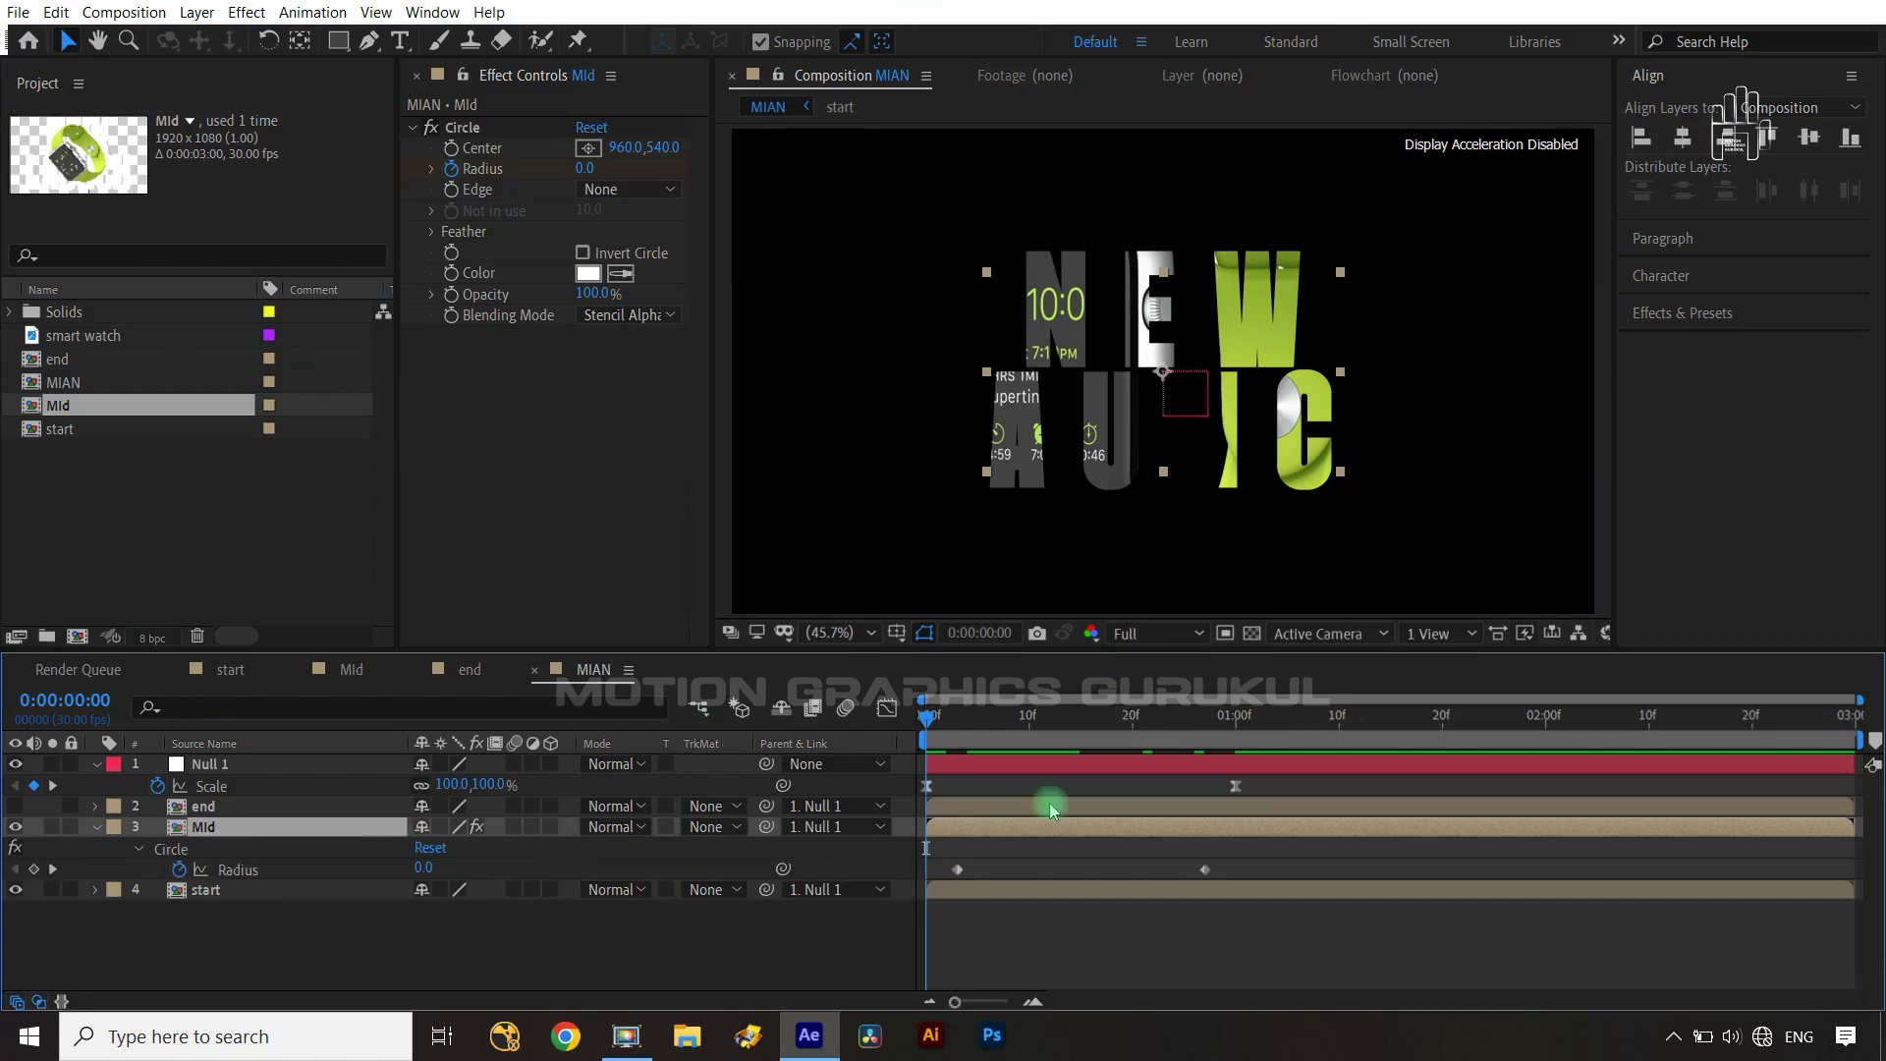
pyautogui.moveTo(1241, 878); pyautogui.dragTo(932, 882)
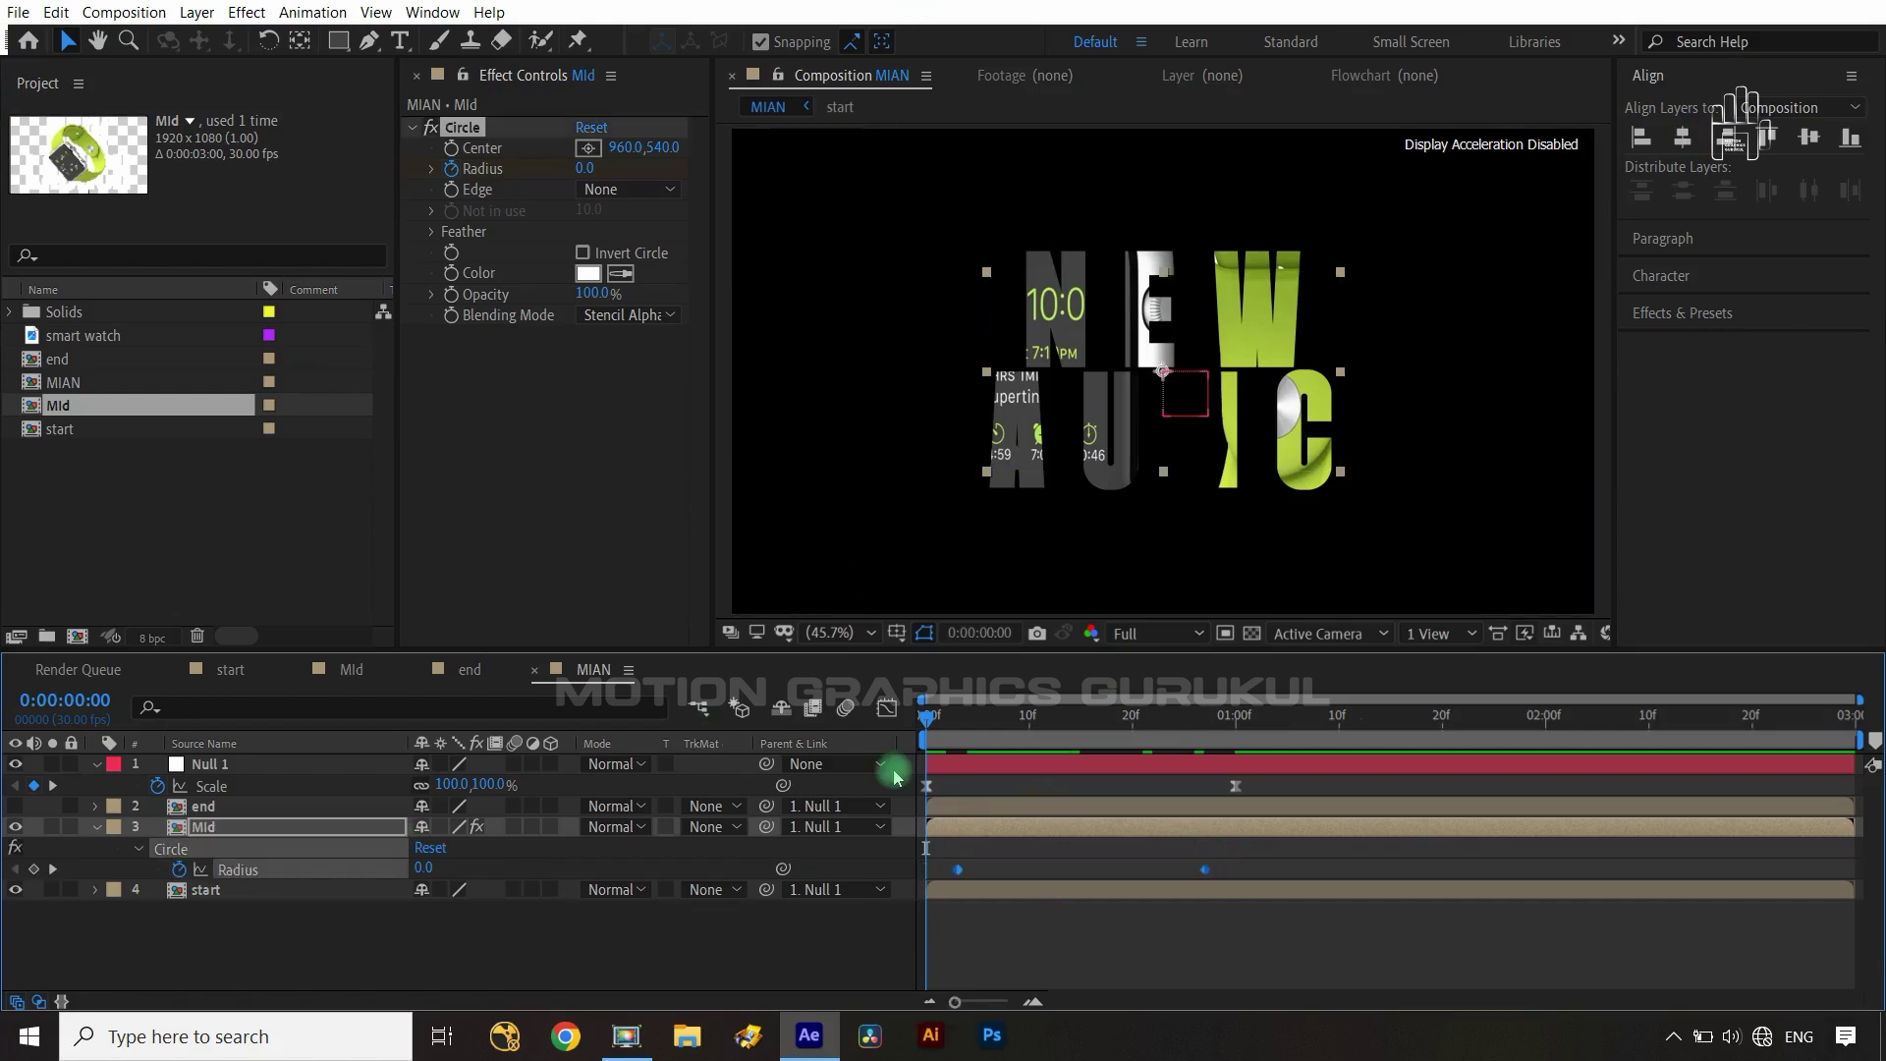
pyautogui.click(887, 711)
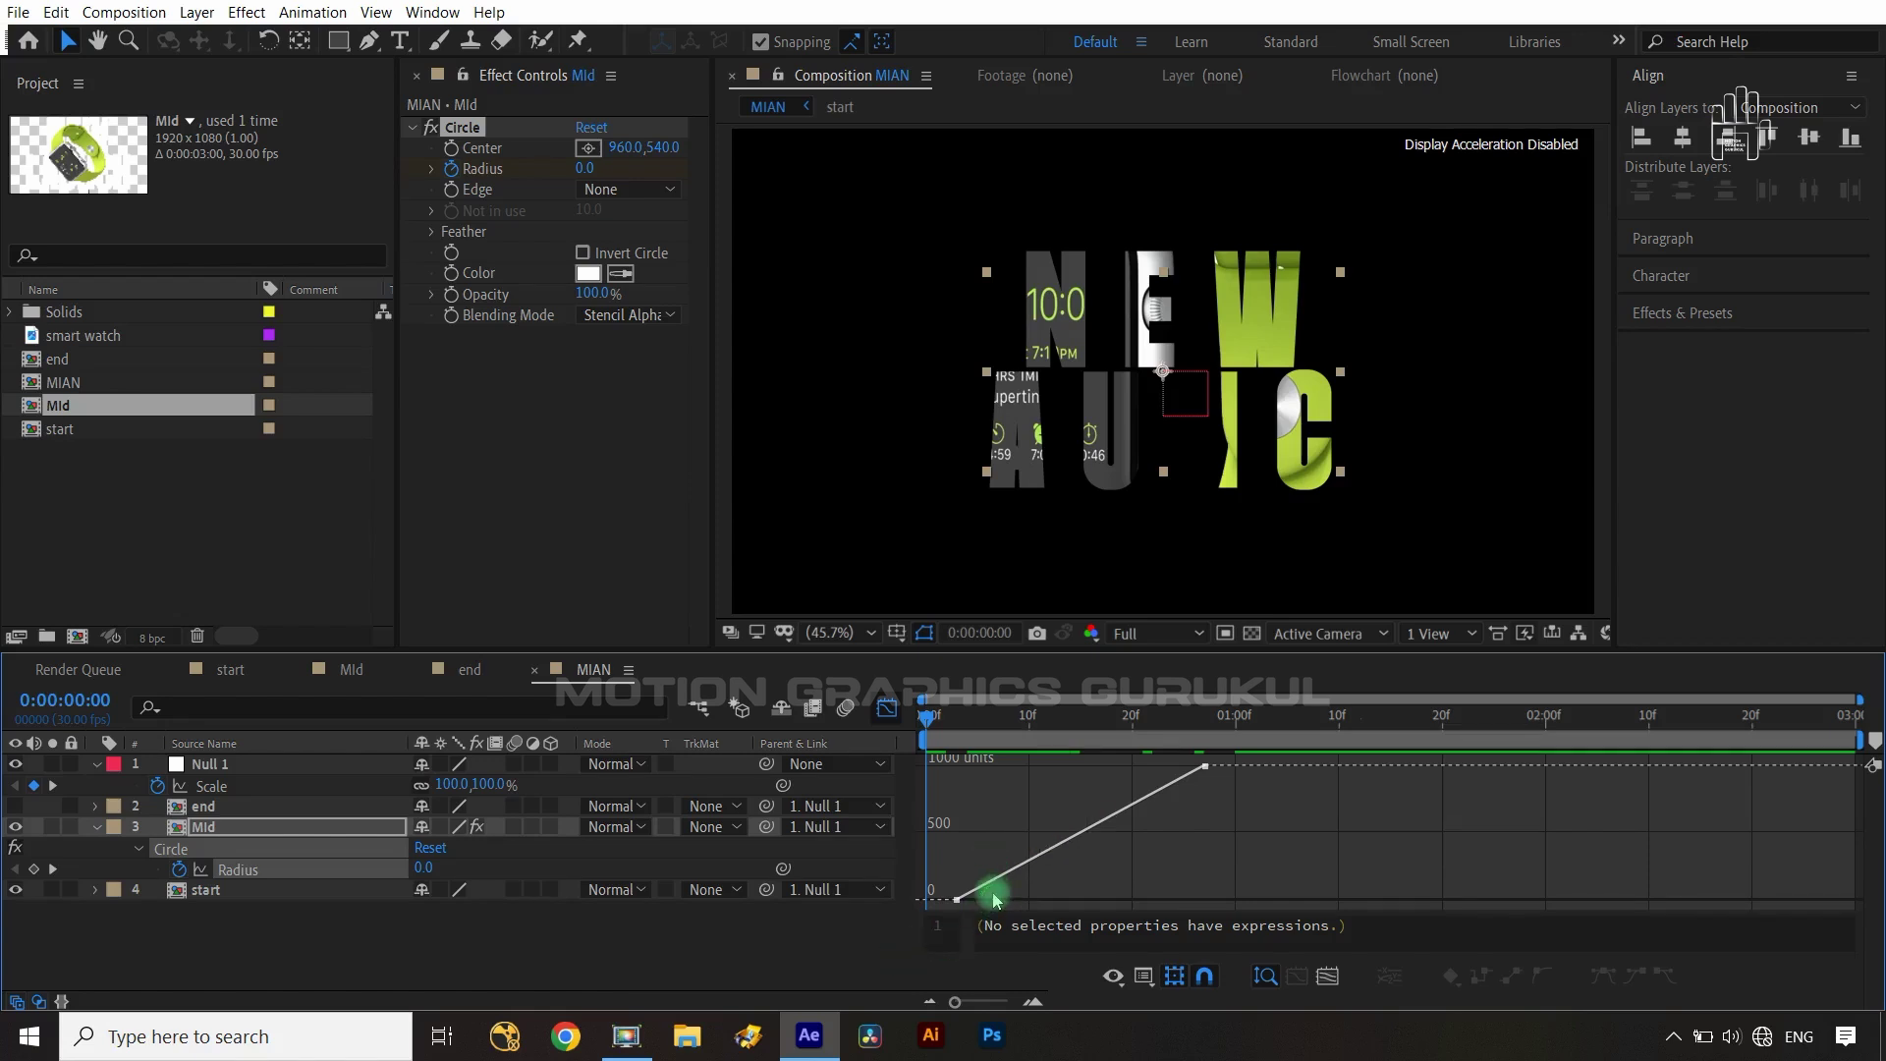
pyautogui.click(958, 900)
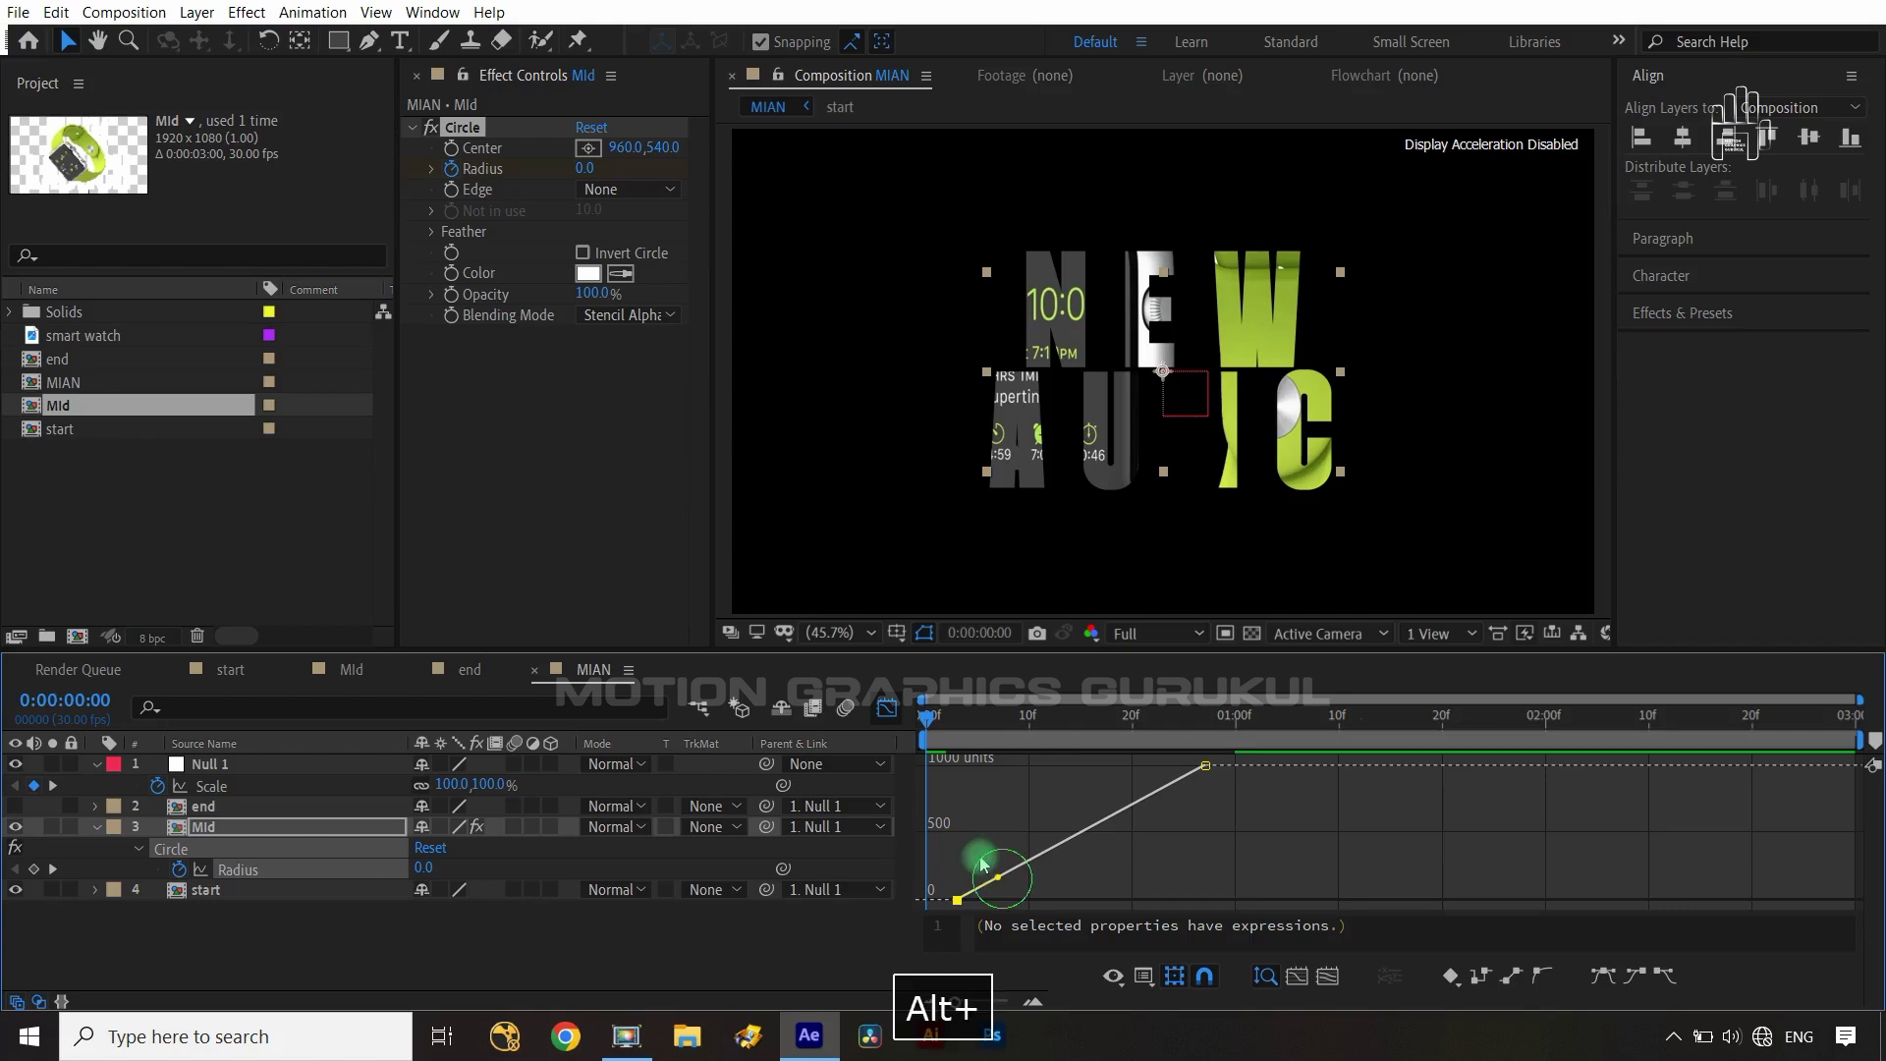
pyautogui.moveTo(996, 874); pyautogui.dragTo(947, 792)
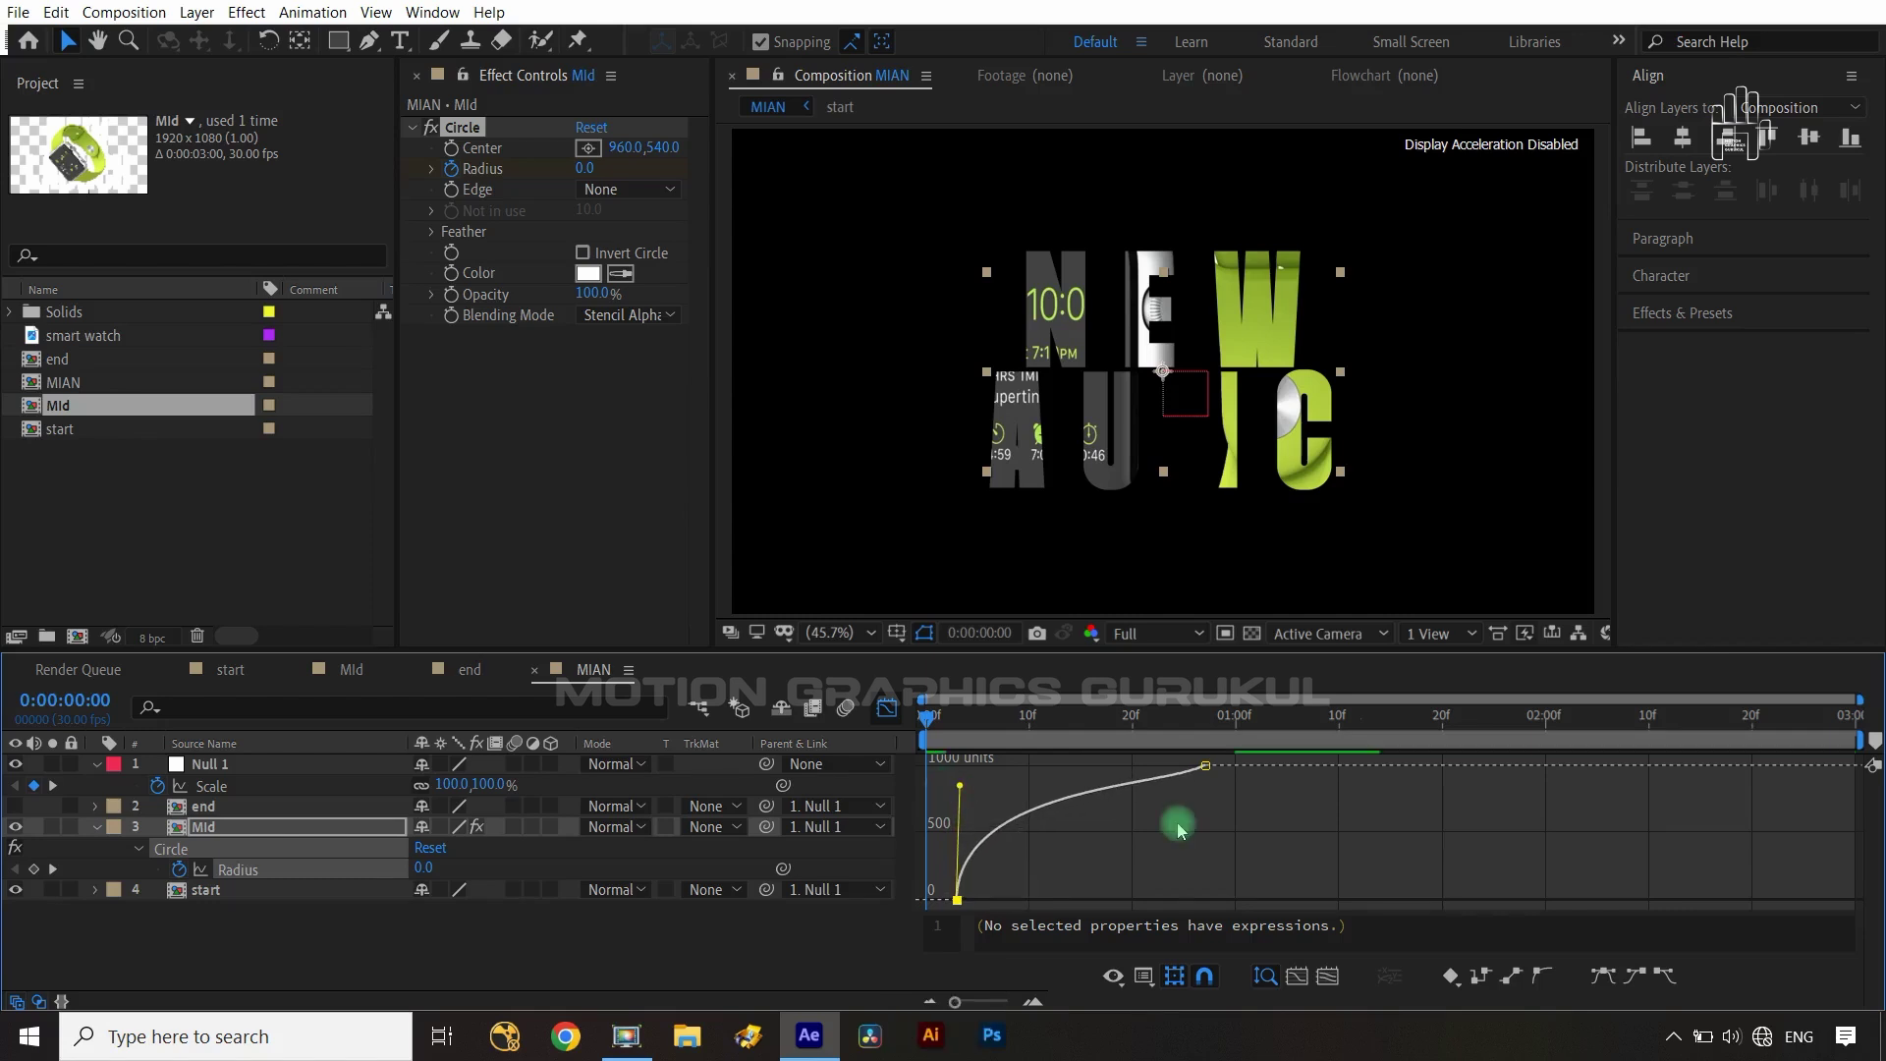
pyautogui.click(1204, 766)
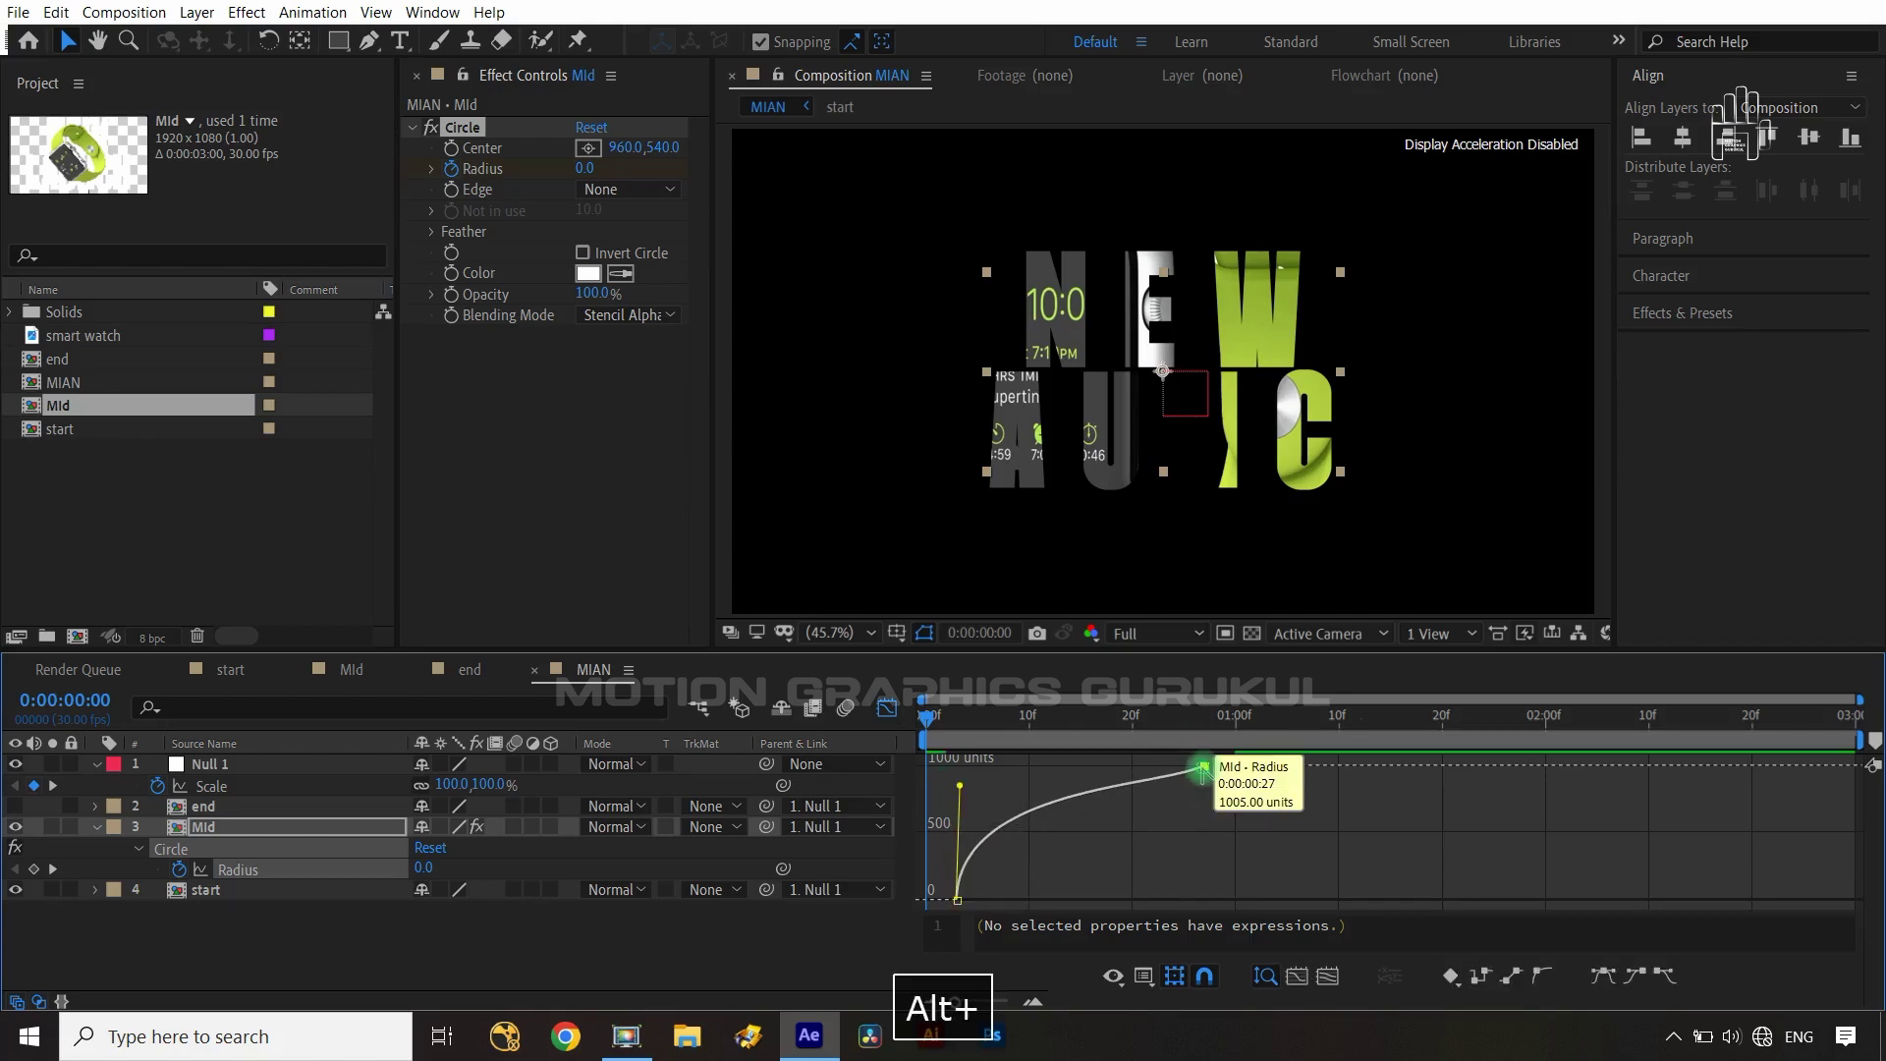
pyautogui.moveTo(1205, 768); pyautogui.dragTo(1112, 771)
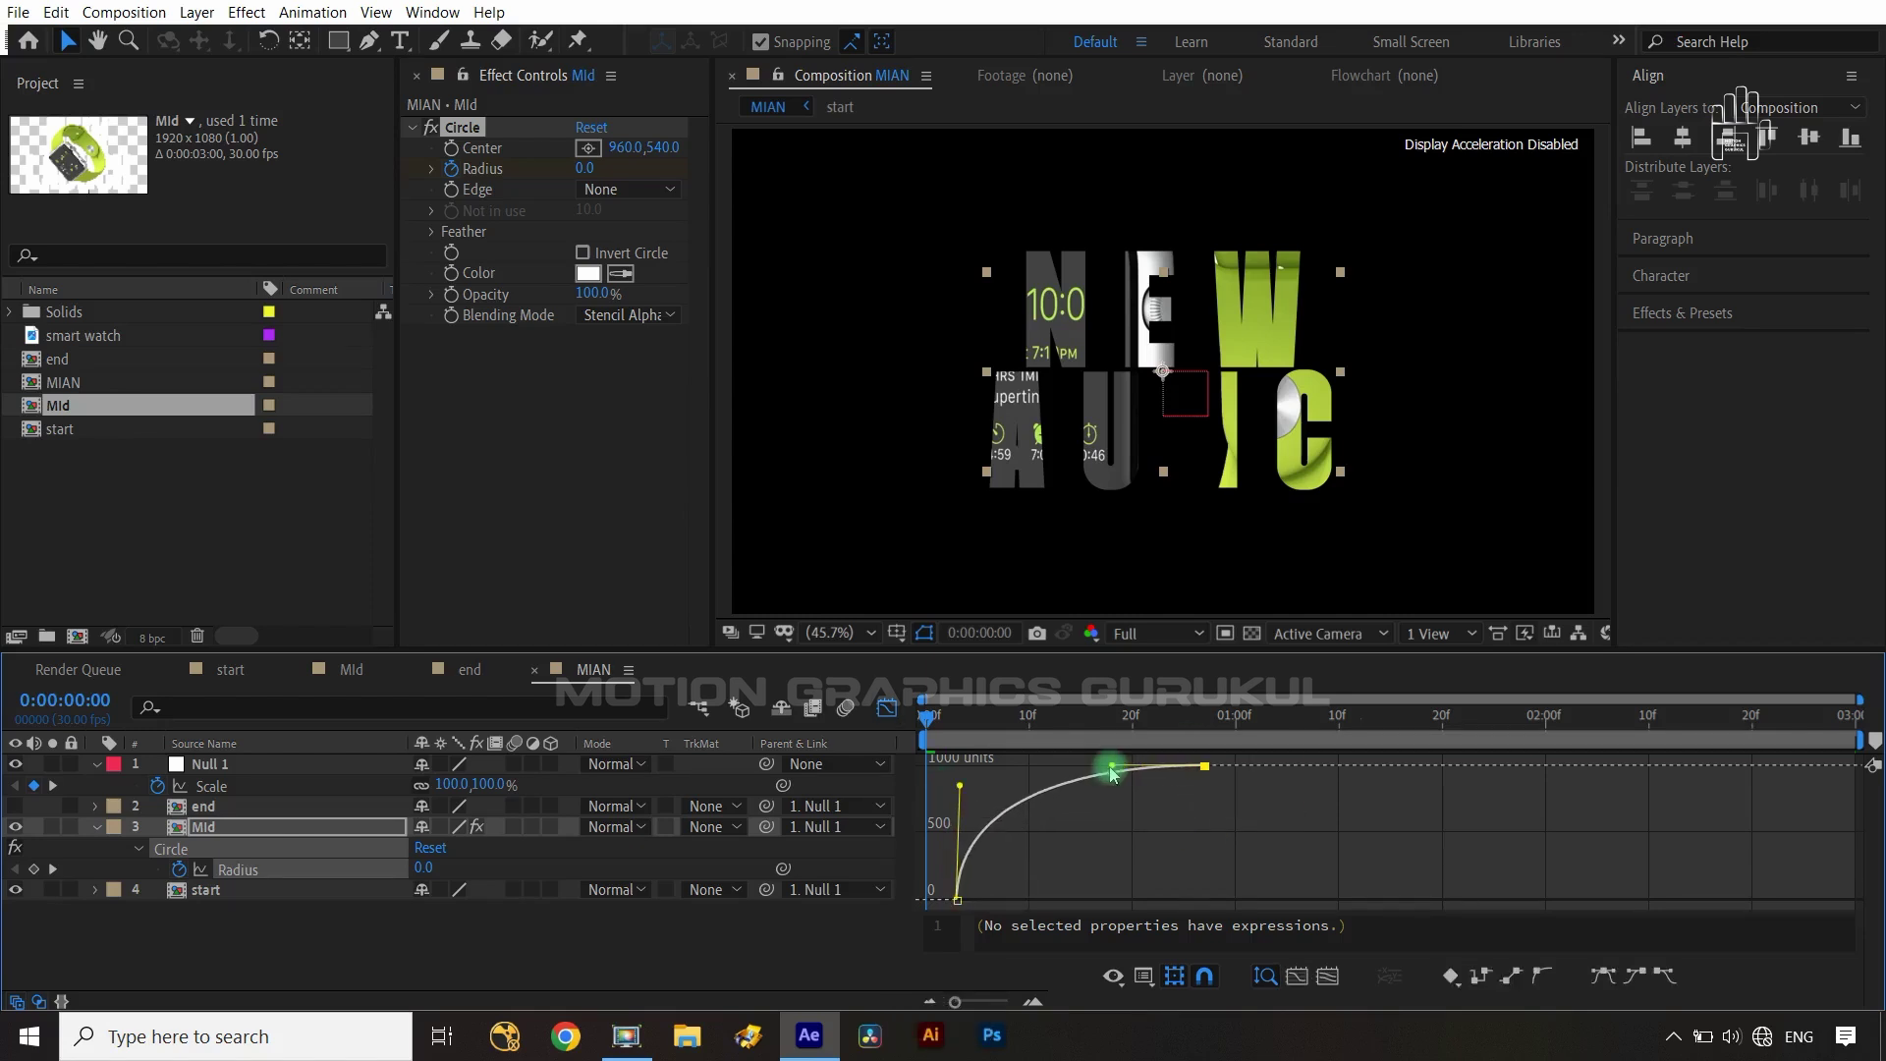
pyautogui.click(887, 707)
pyautogui.click(825, 943)
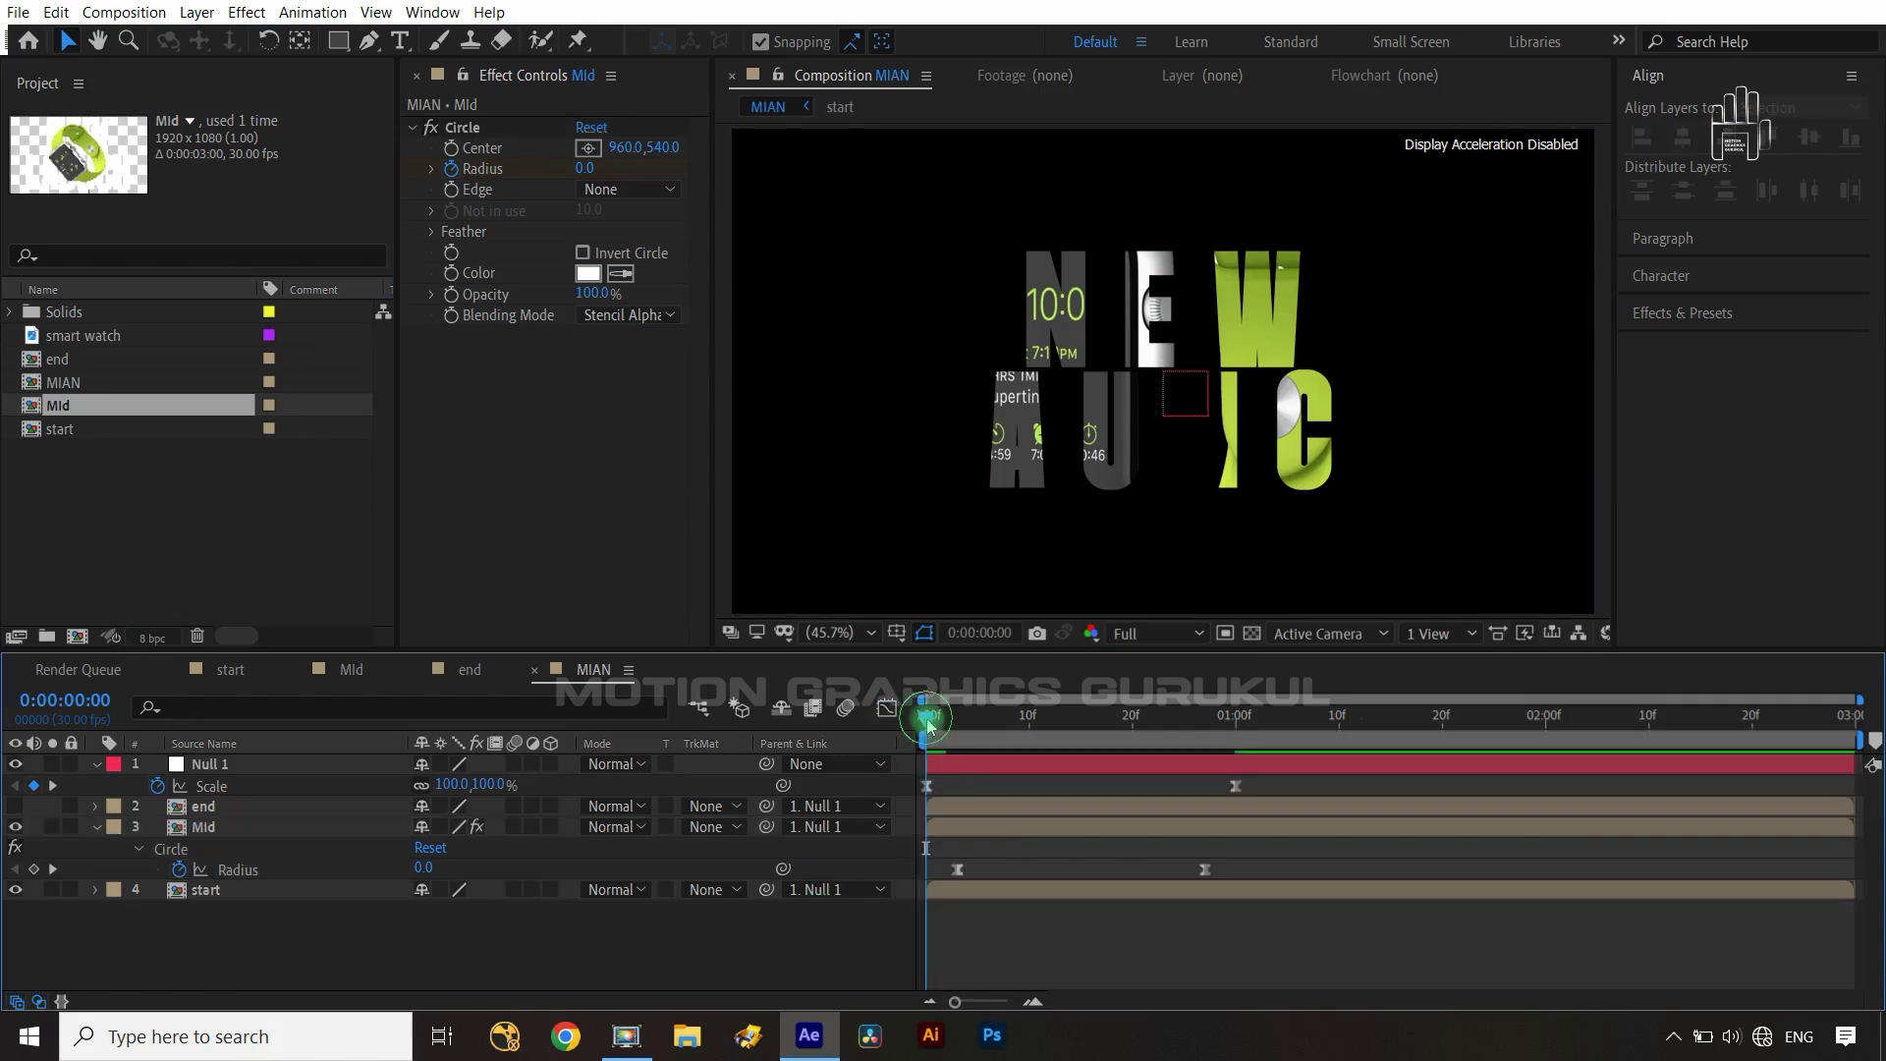
pyautogui.moveTo(928, 725)
pyautogui.mouseDown()
pyautogui.moveTo(1124, 729)
pyautogui.moveTo(914, 747)
pyautogui.mouseUp()
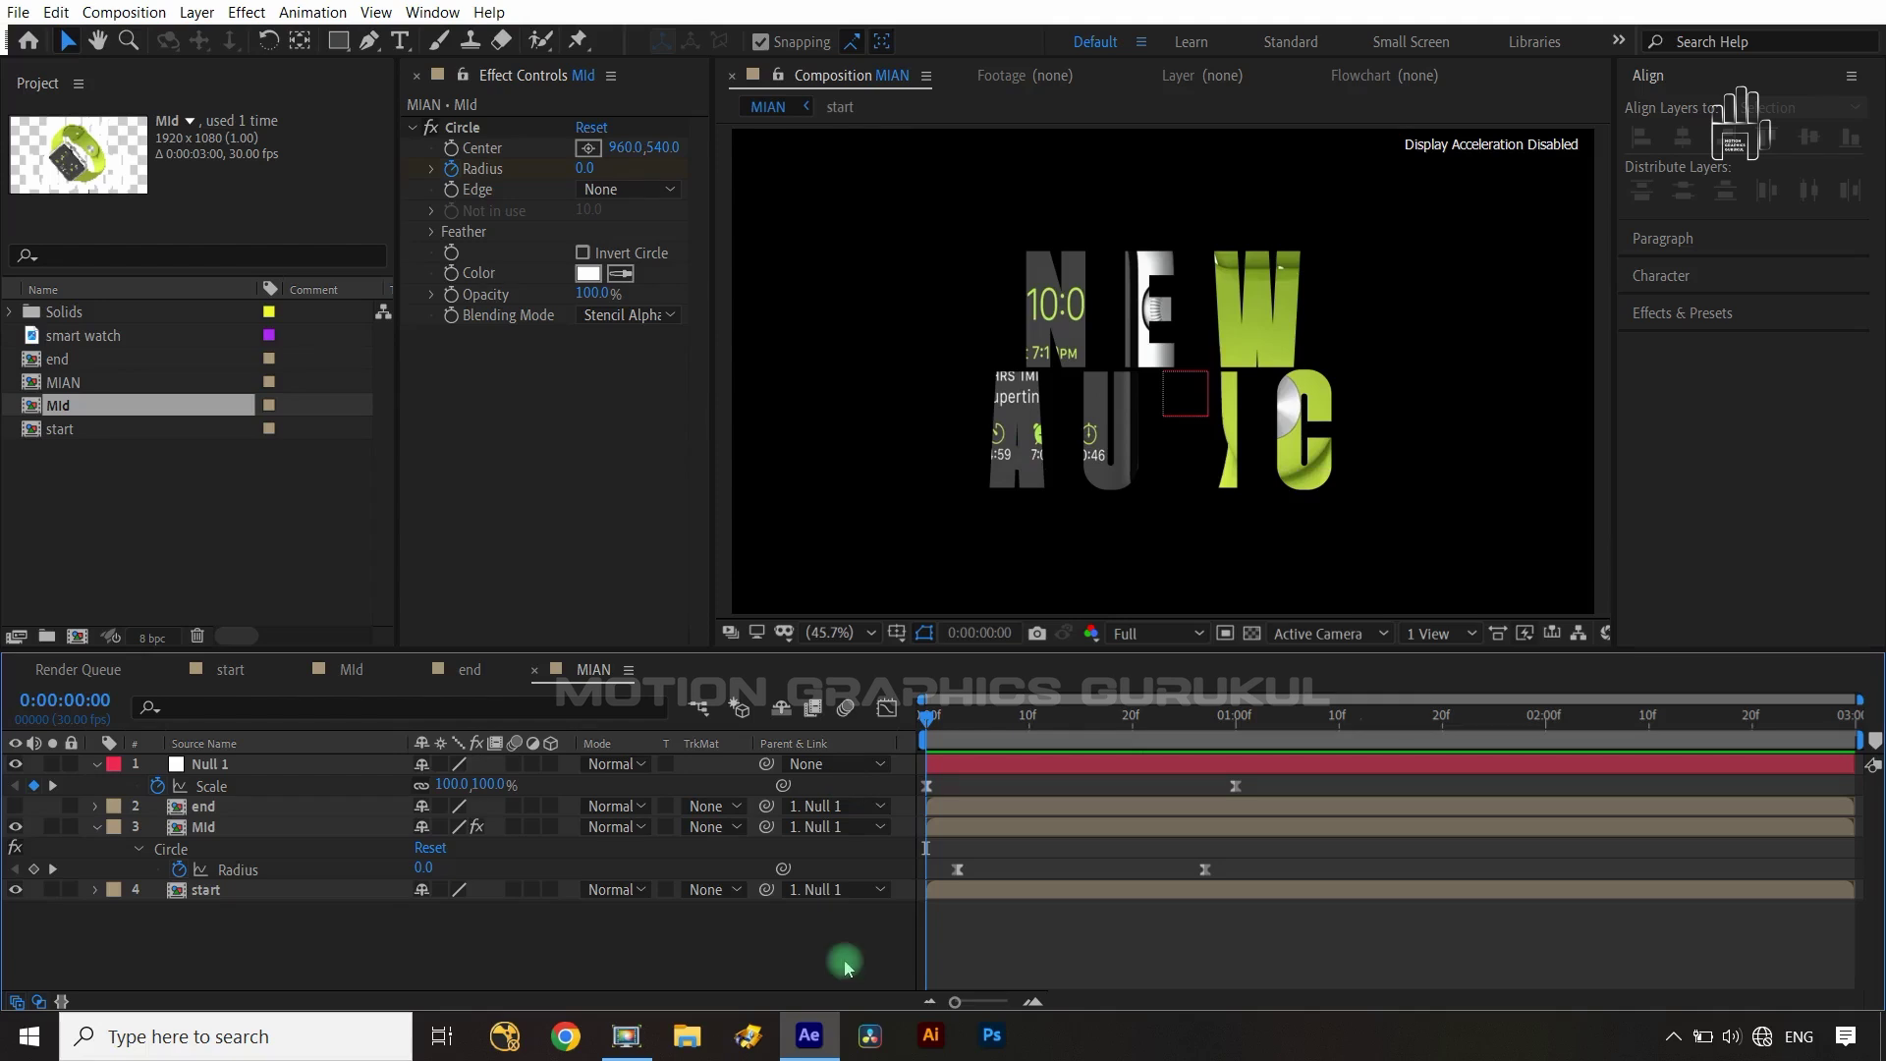
pyautogui.click(287, 846)
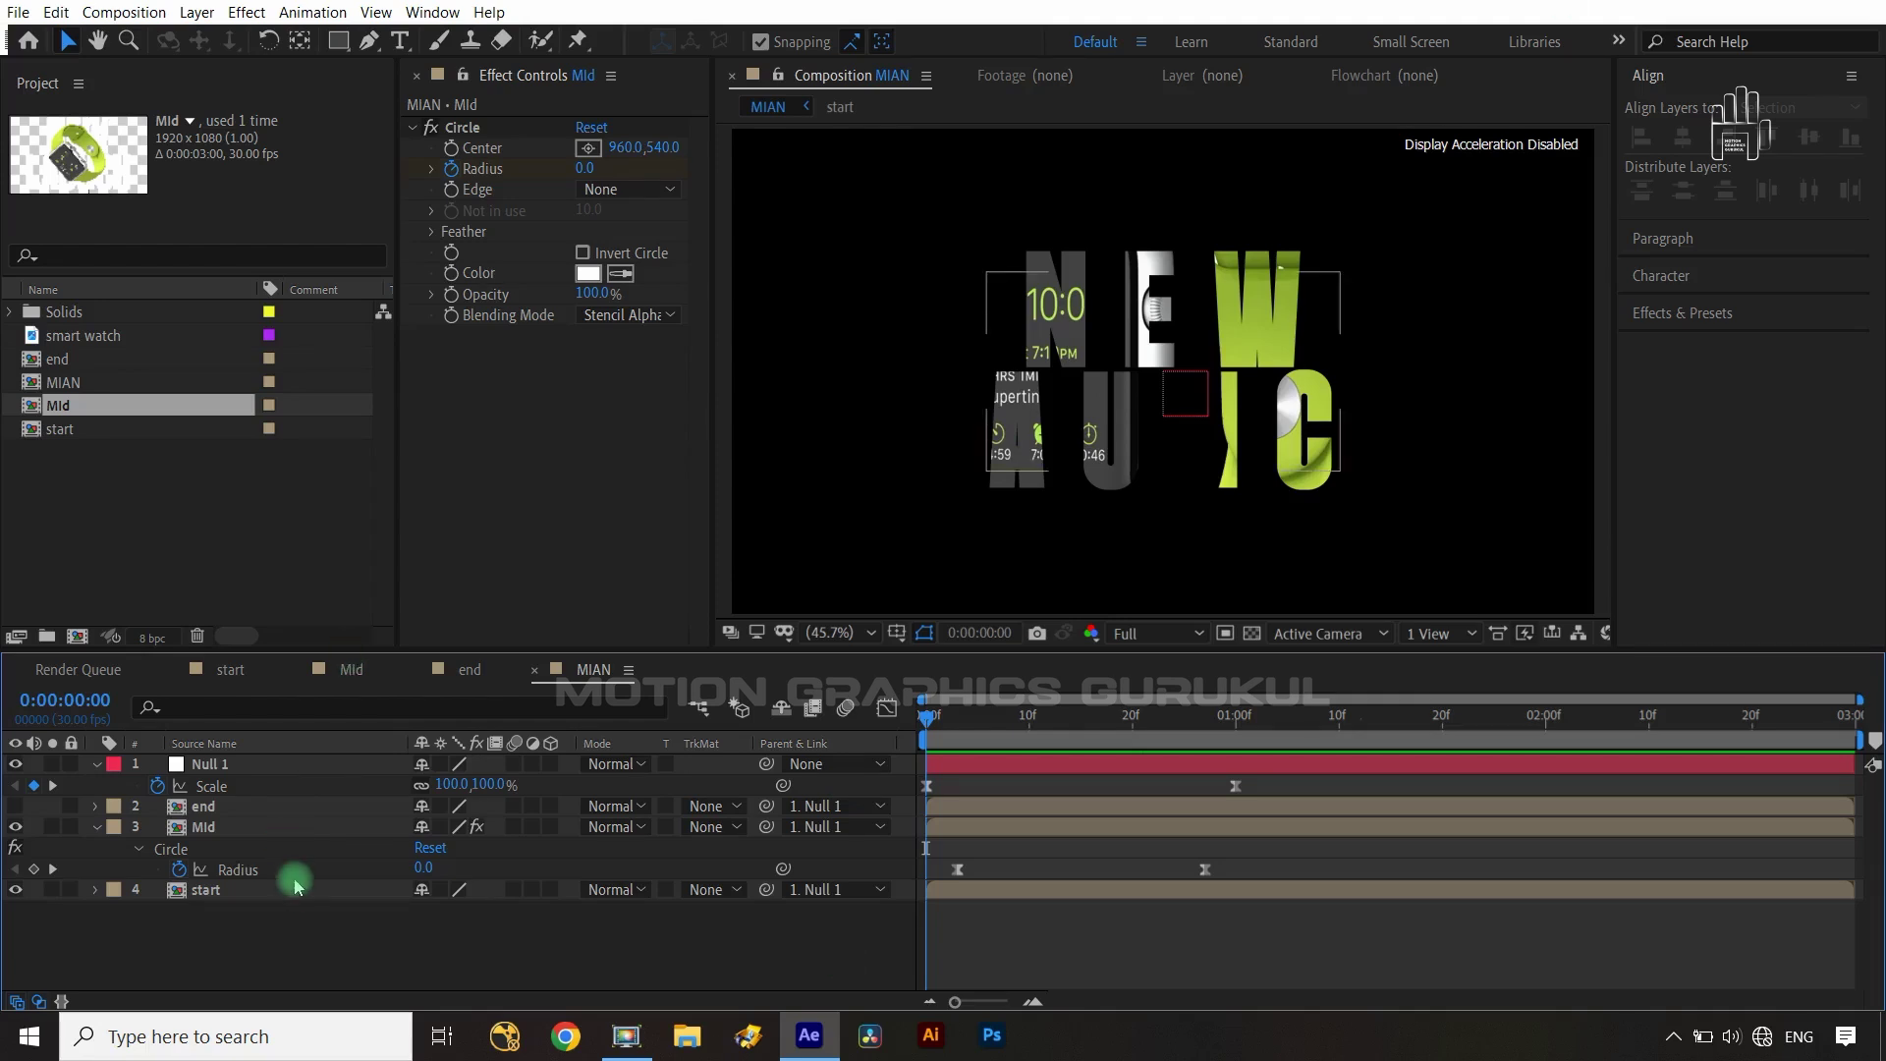
# - Delete Animator 1 with its tracking animation from the NEW LAUNCH text layer in the start composition
pyautogui.click(232, 669)
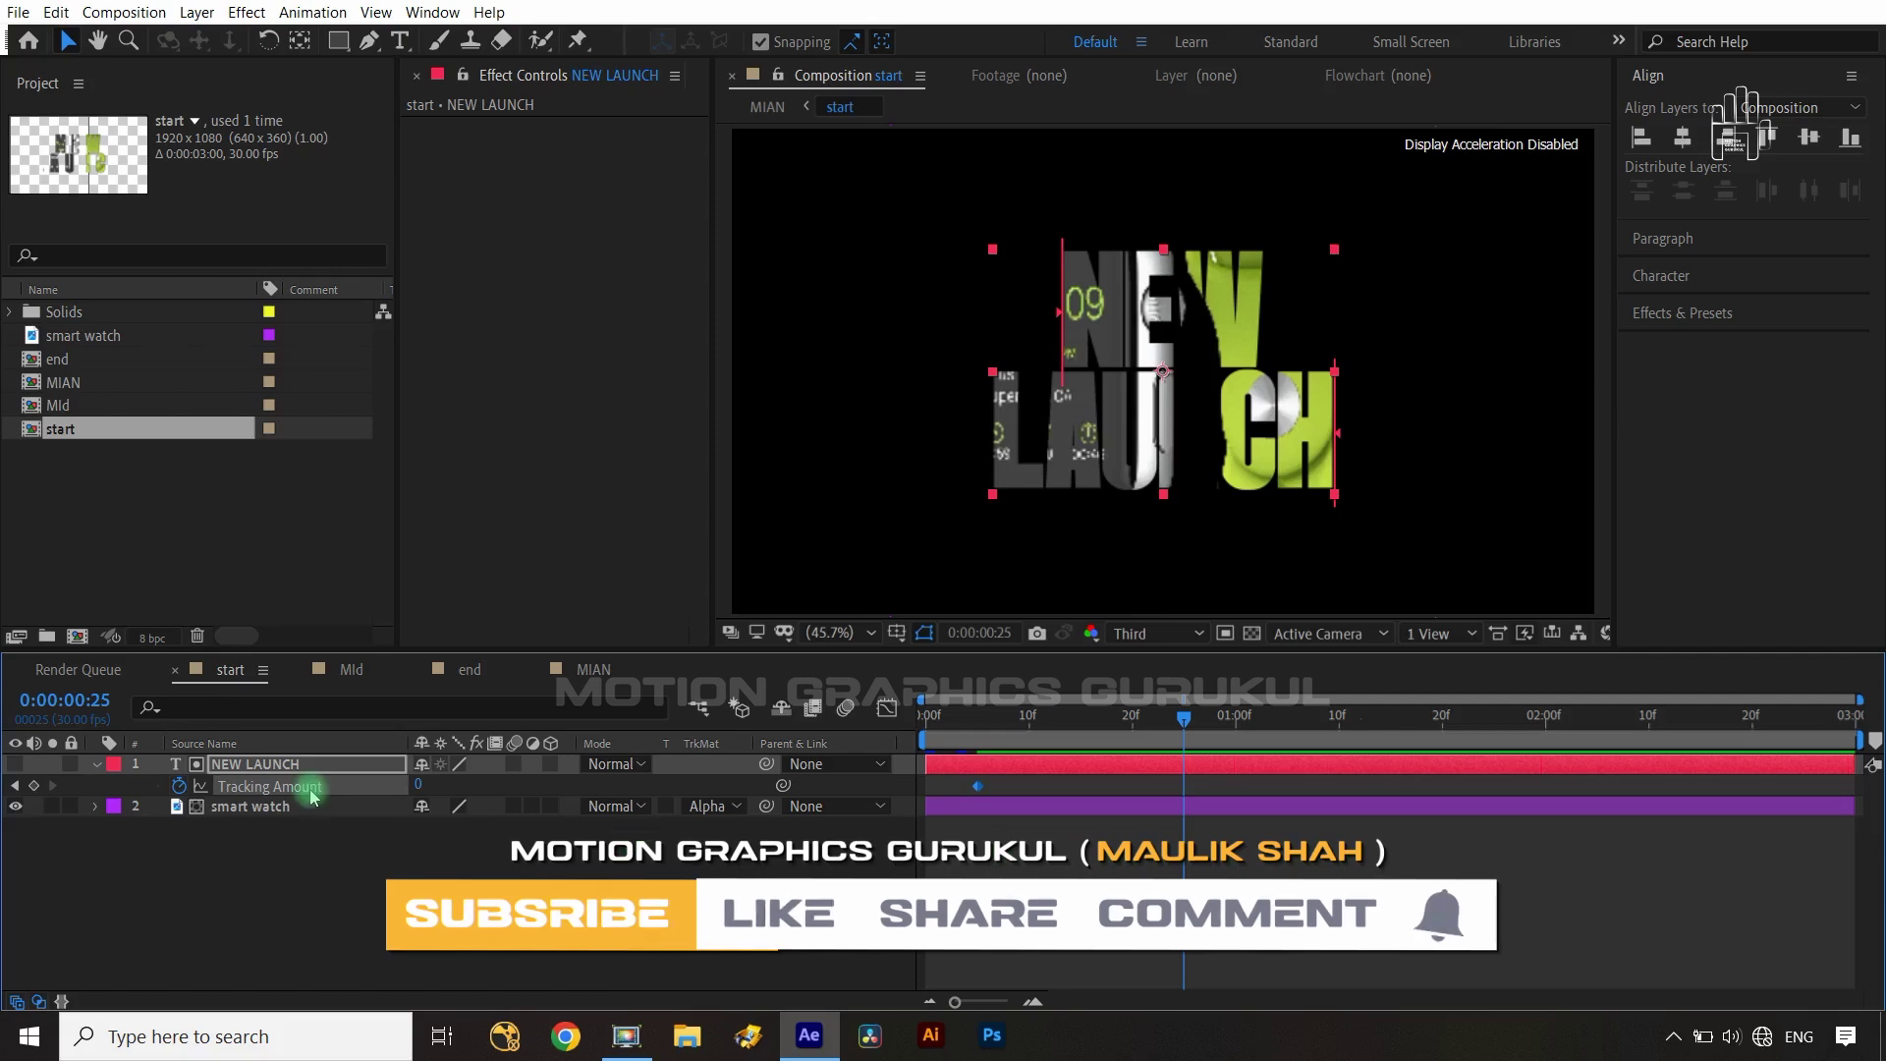
pyautogui.click(97, 765)
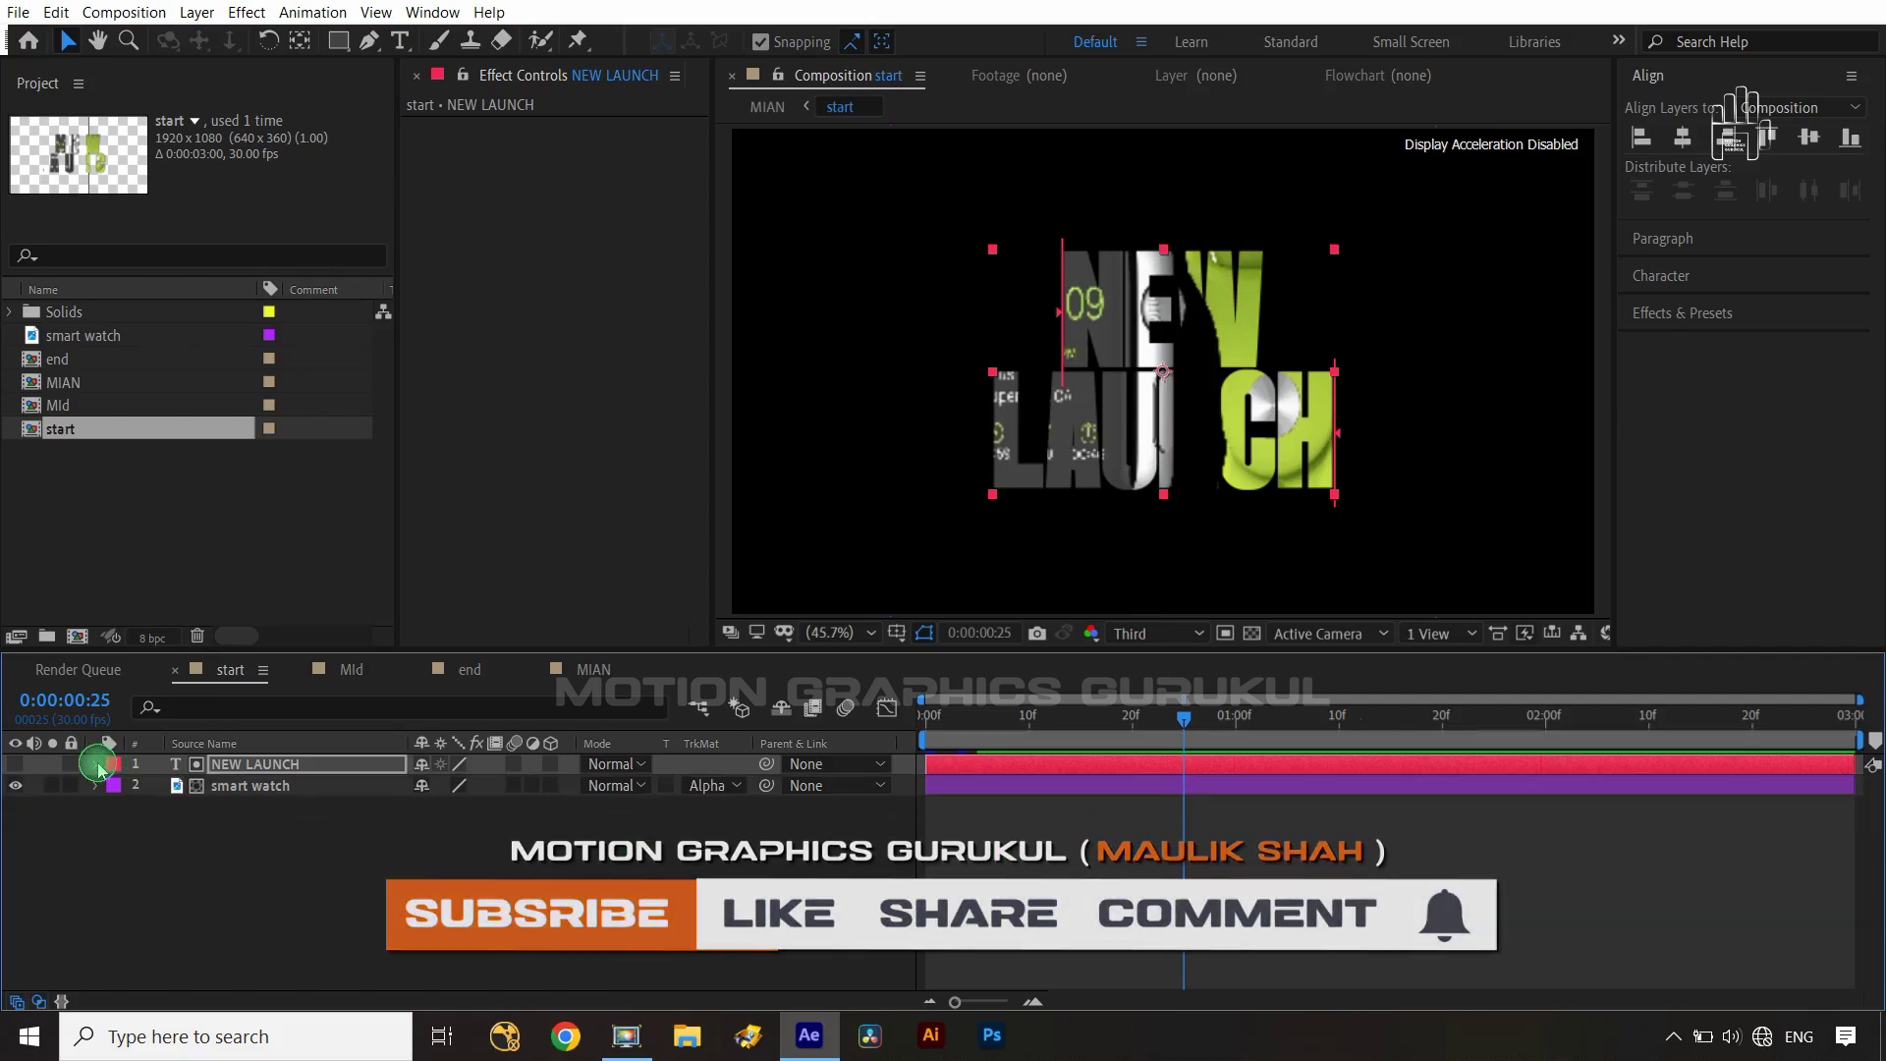
pyautogui.click(96, 764)
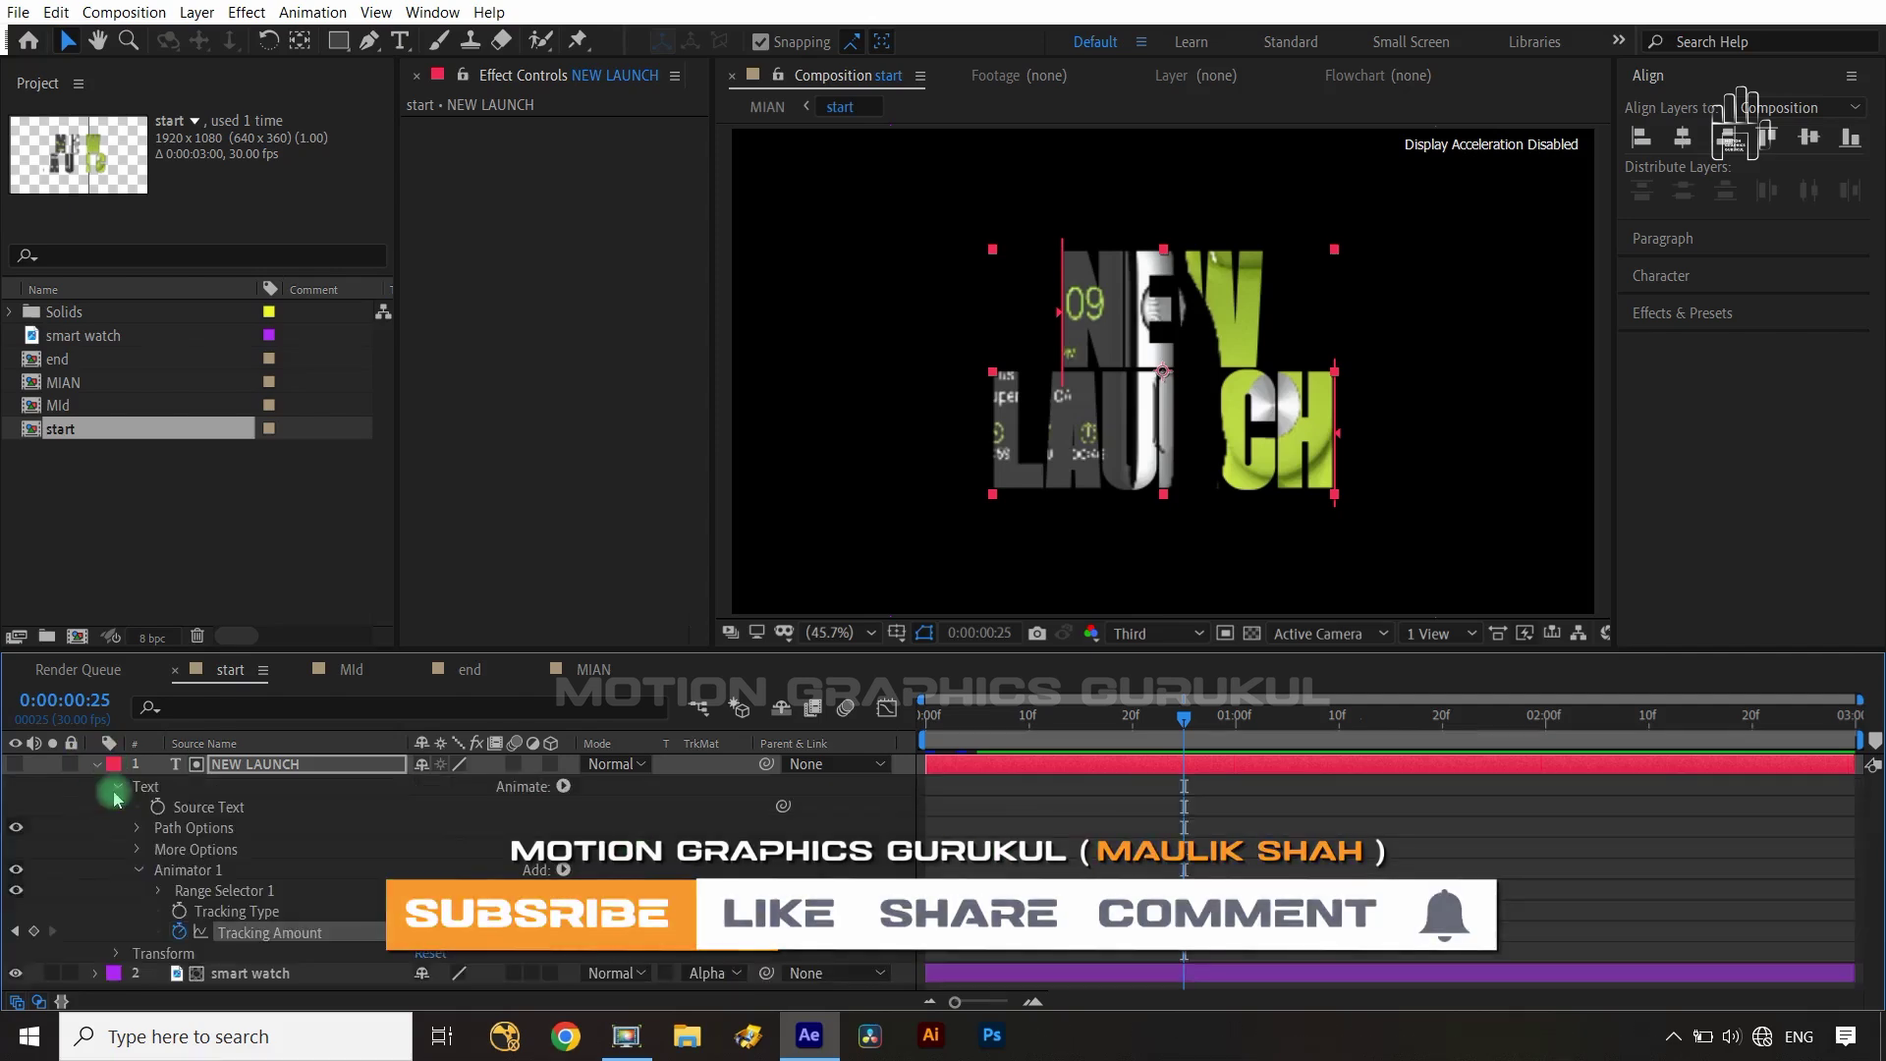
pyautogui.click(209, 871)
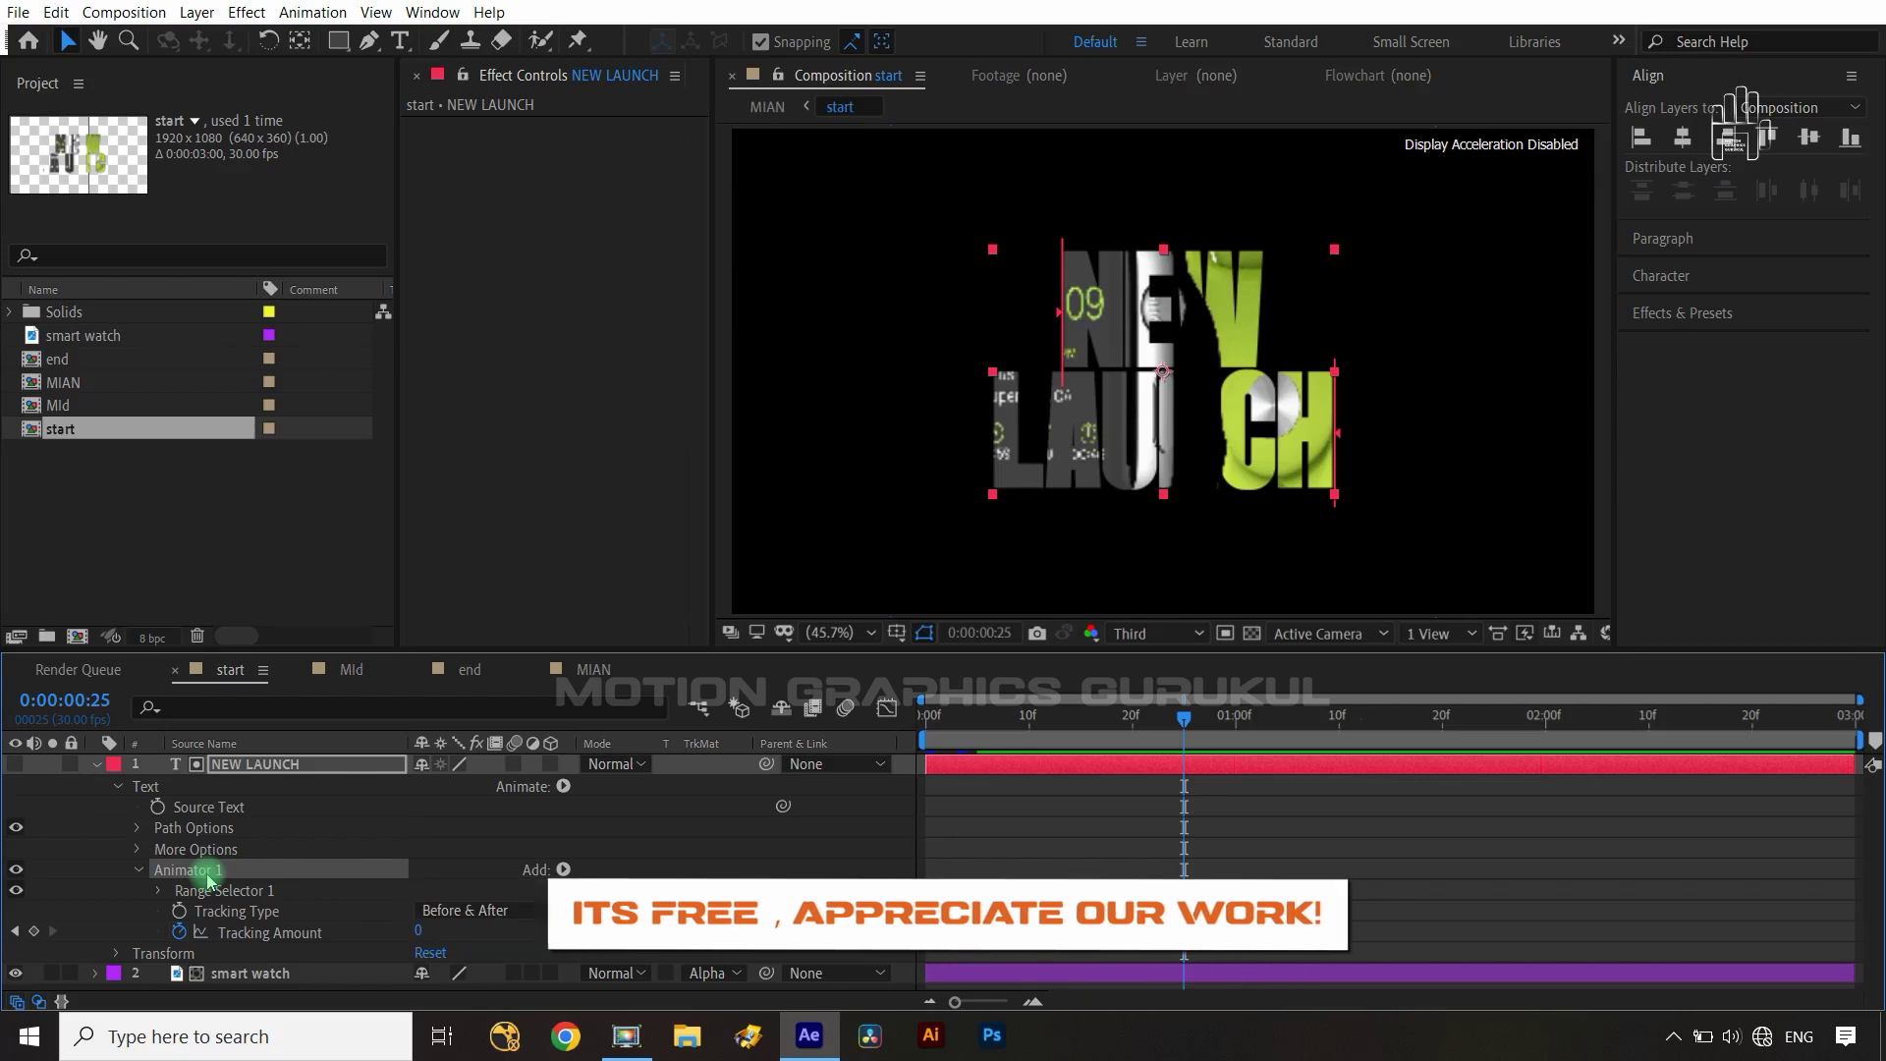
pyautogui.press('Delete')
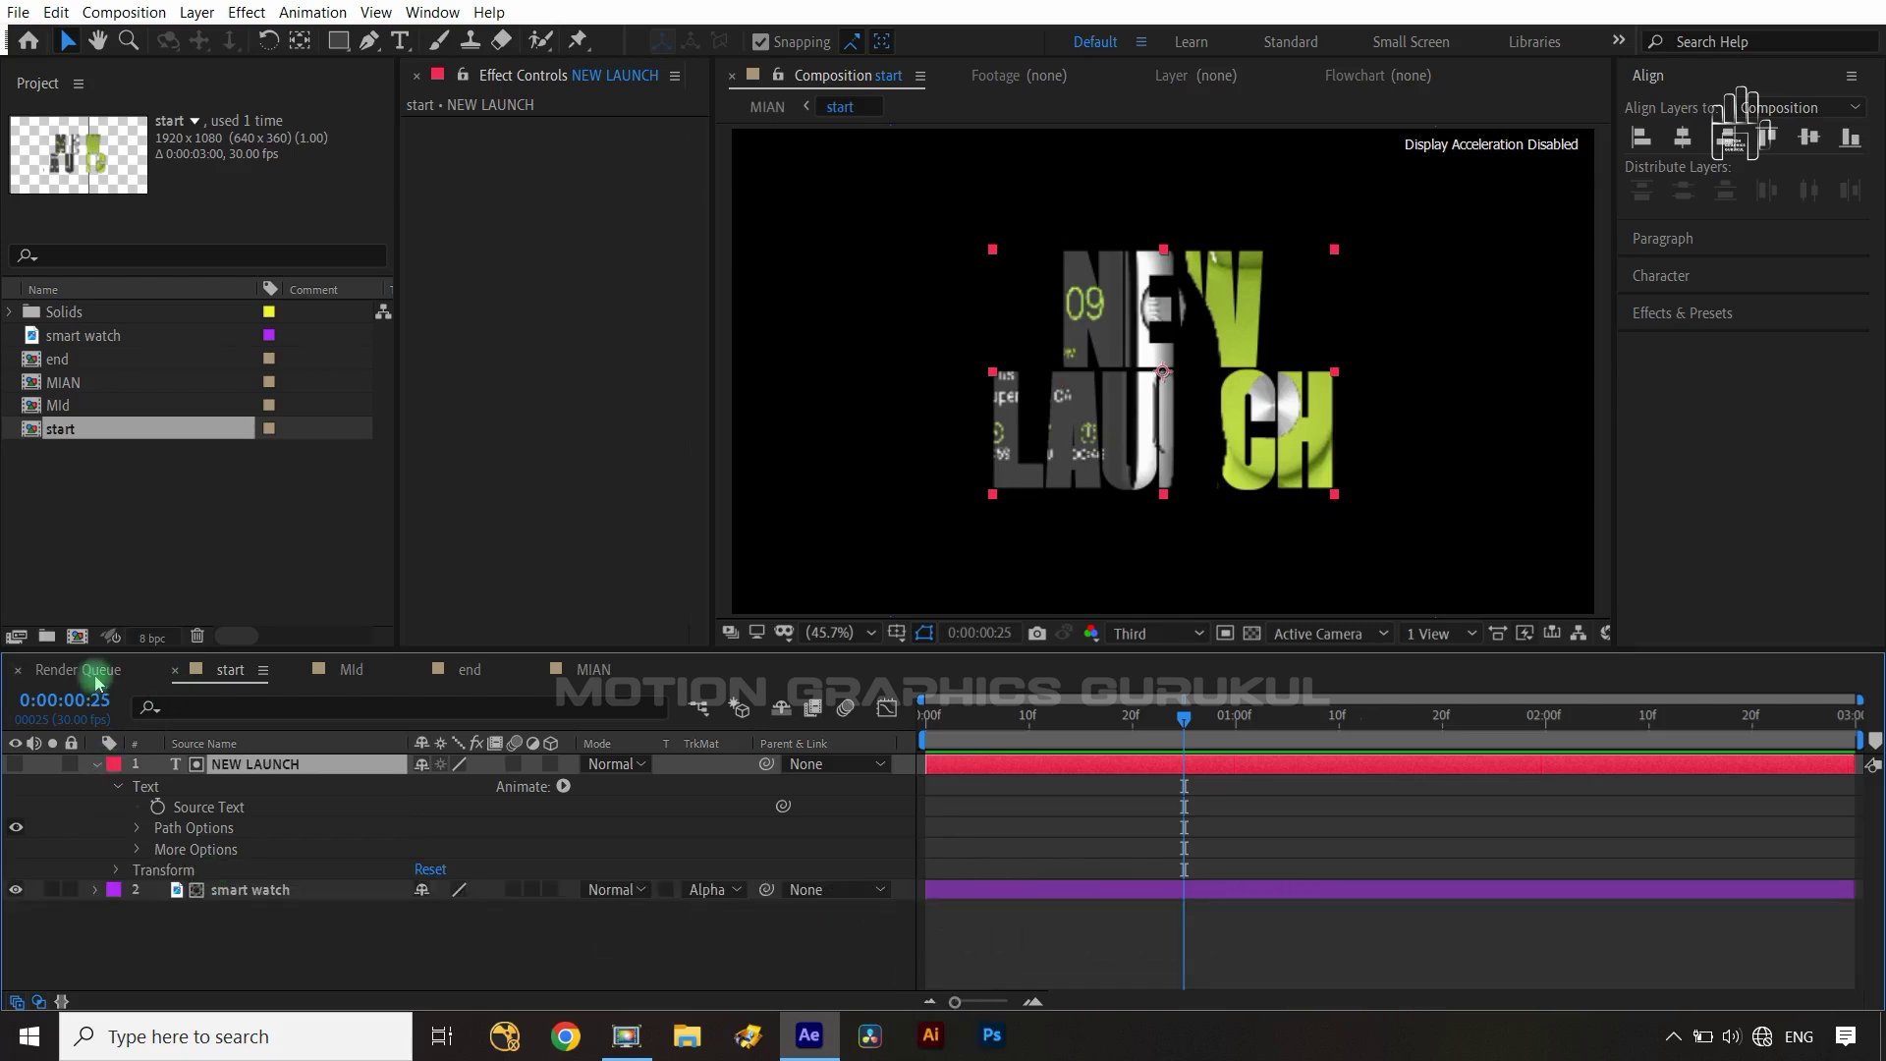
# - Play back the MIAN composition from the first frame to check the zoom and reveal
pyautogui.click(590, 669)
pyautogui.moveTo(1171, 715); pyautogui.dragTo(899, 743)
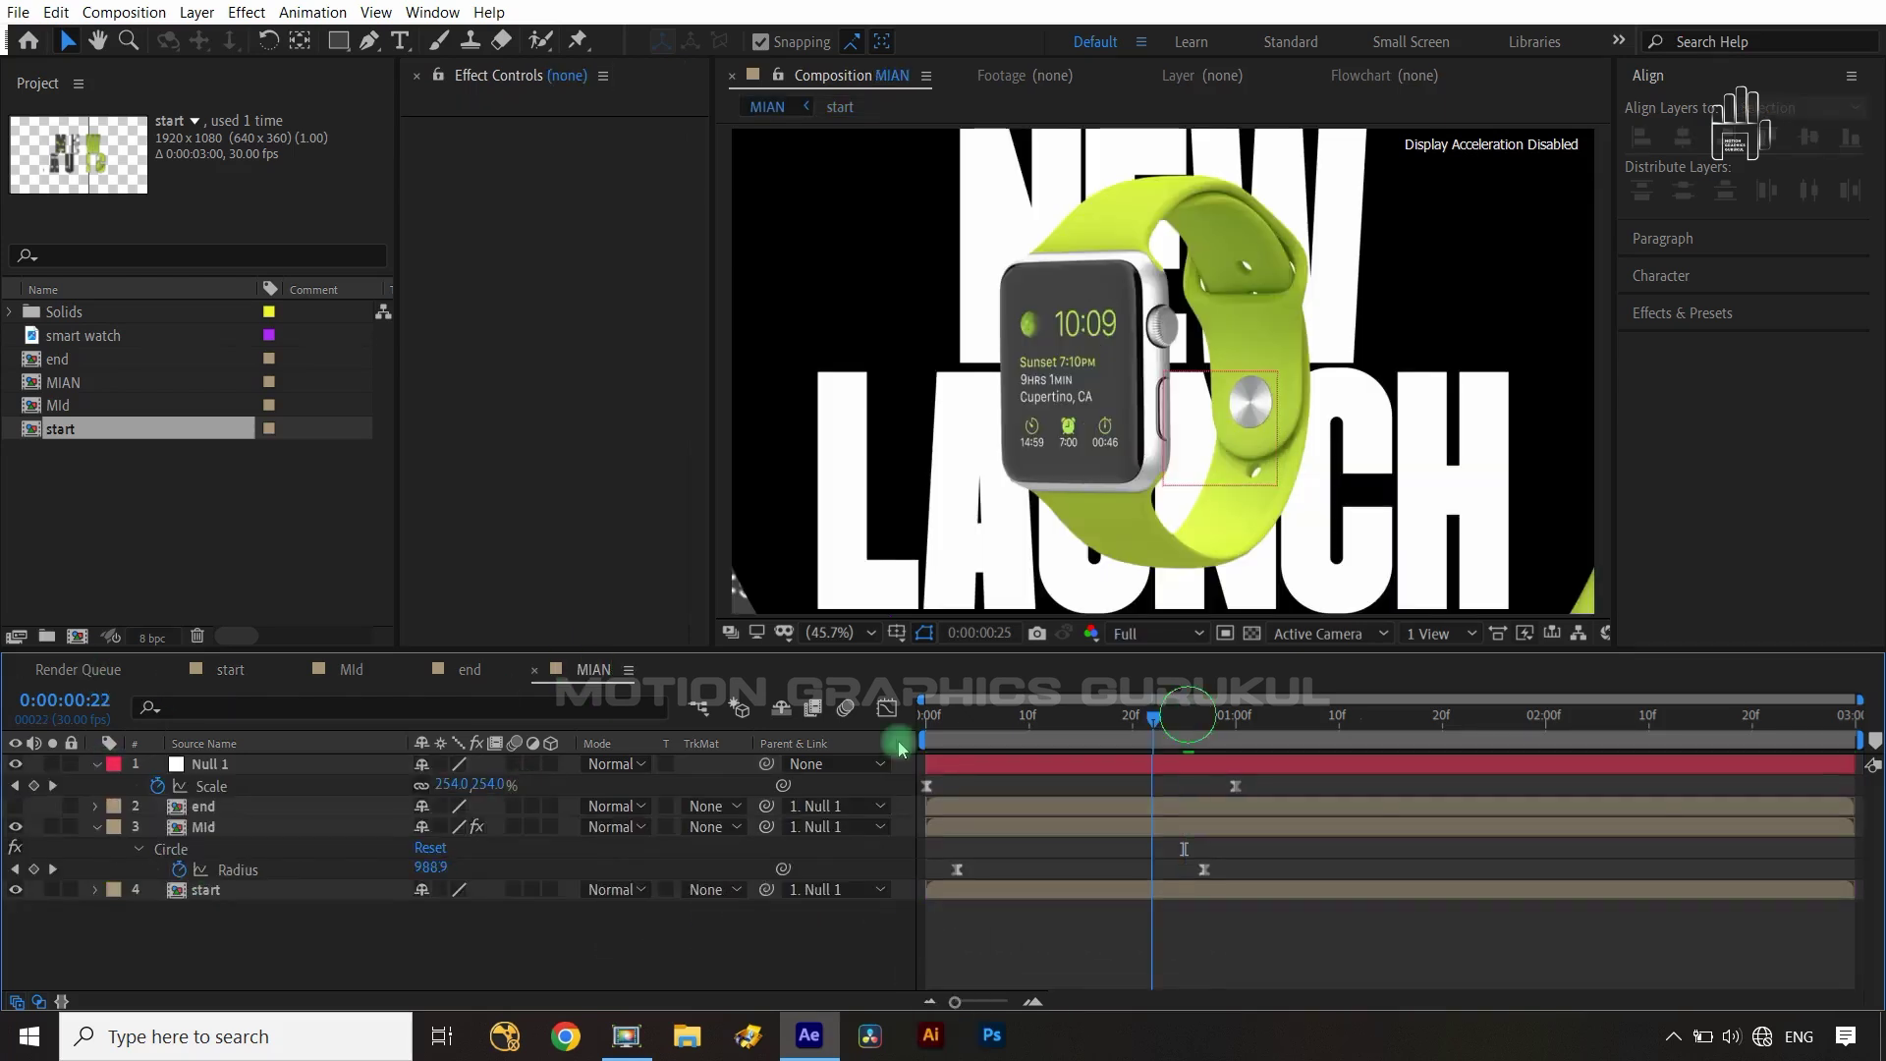
pyautogui.press('space')
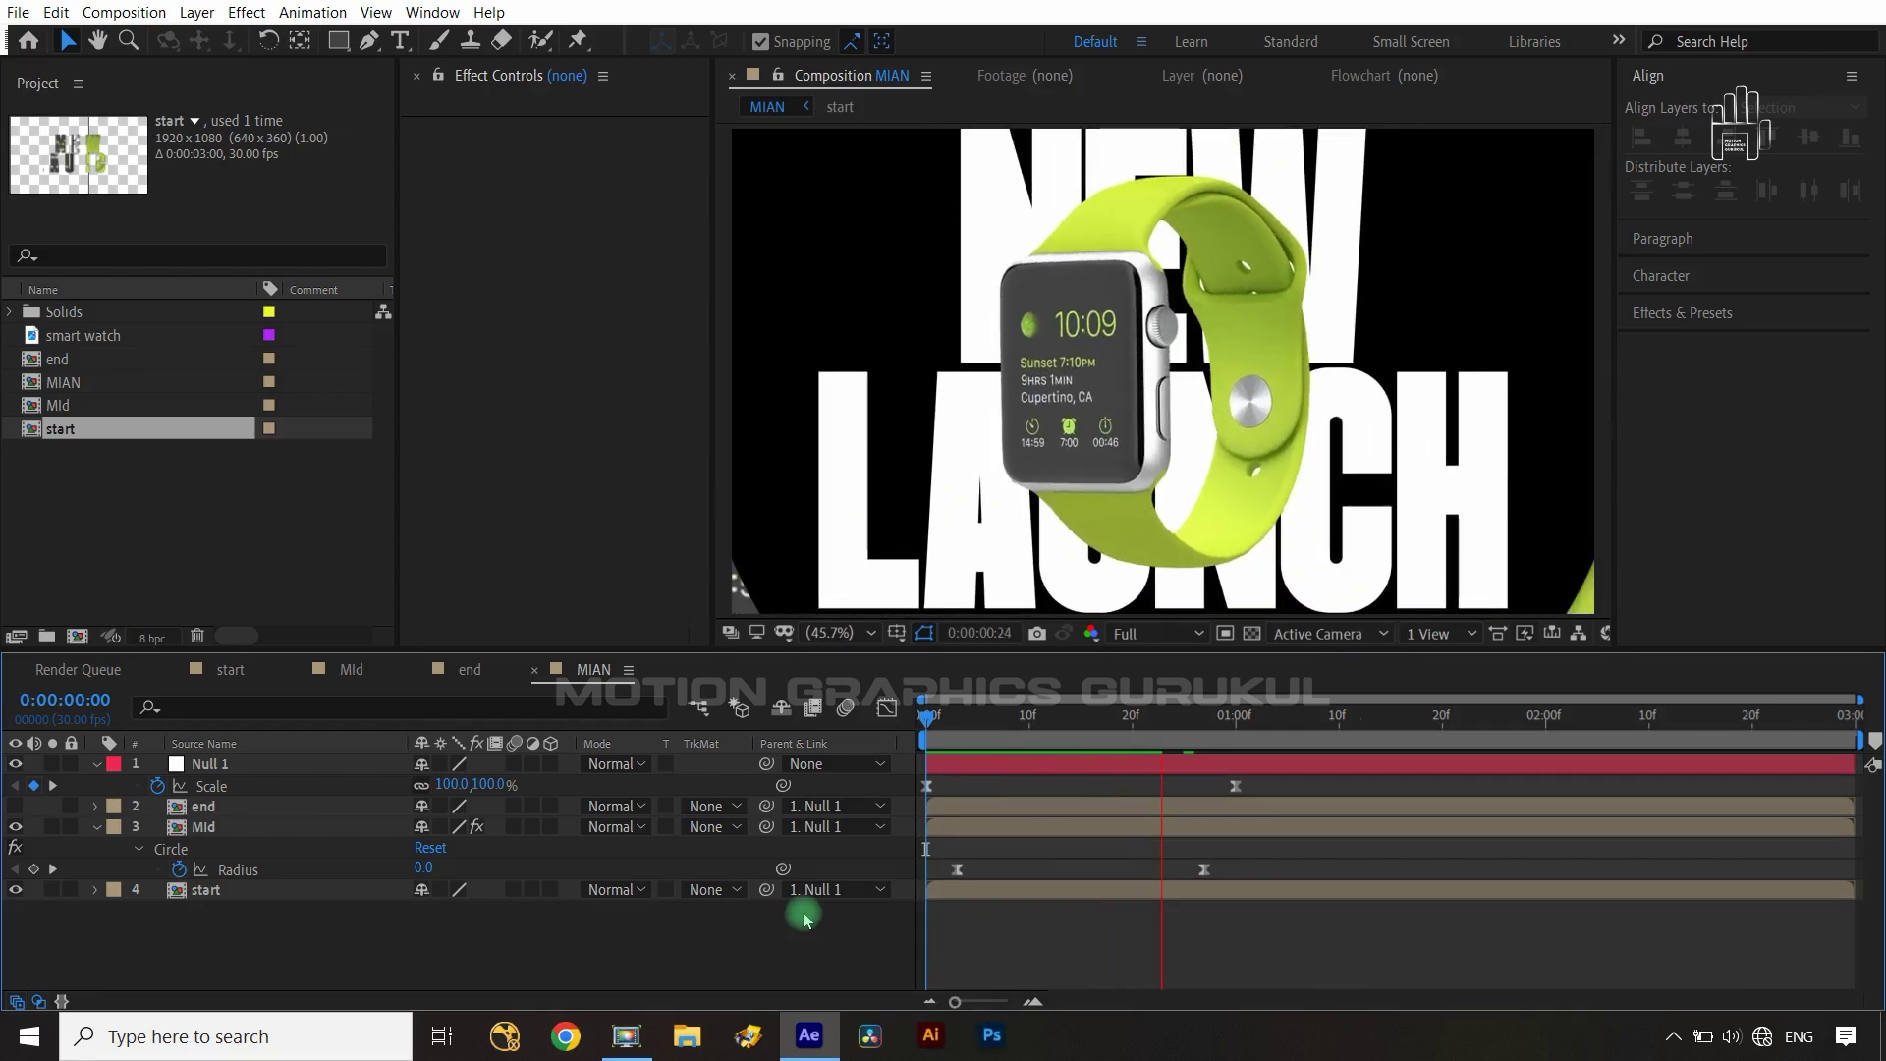
pyautogui.press('space')
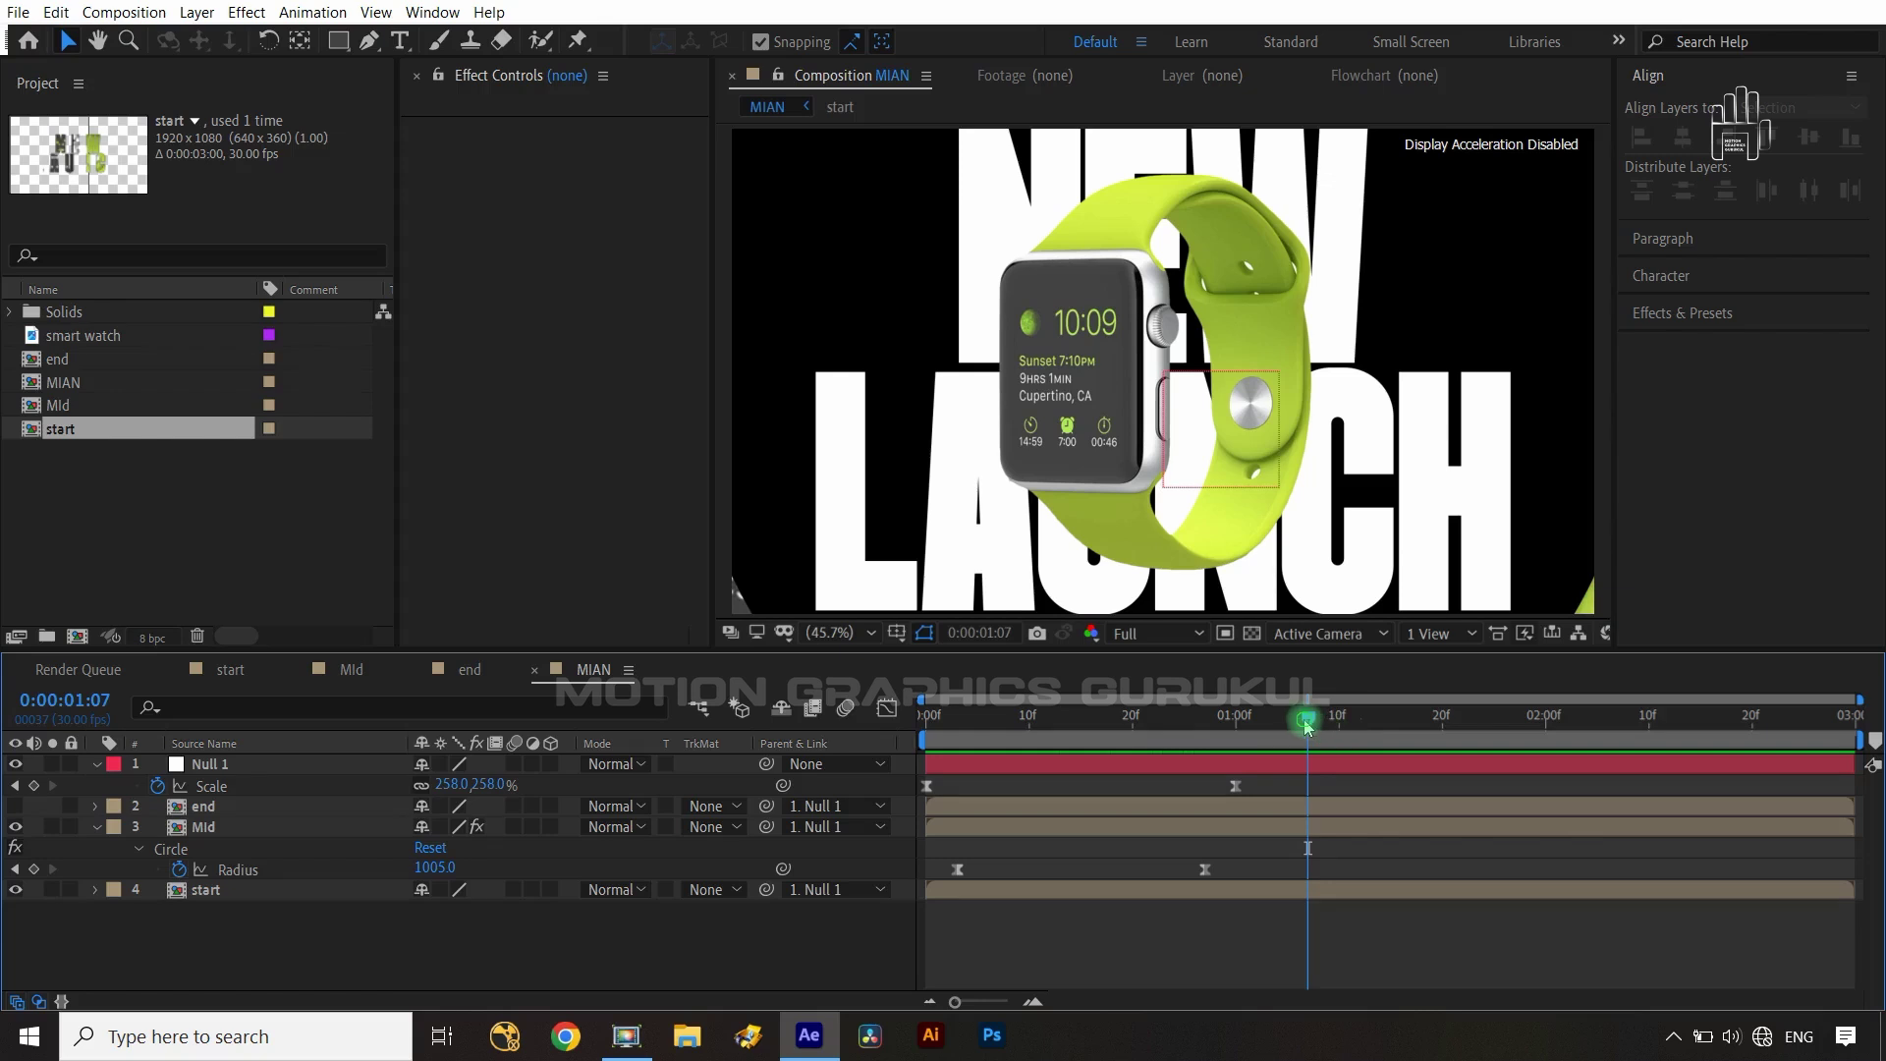
# - Set the MId layer's Circle Radius keyframe at 0:00:00:27 to 1061
pyautogui.moveTo(1306, 725); pyautogui.dragTo(1206, 725)
pyautogui.click(295, 827)
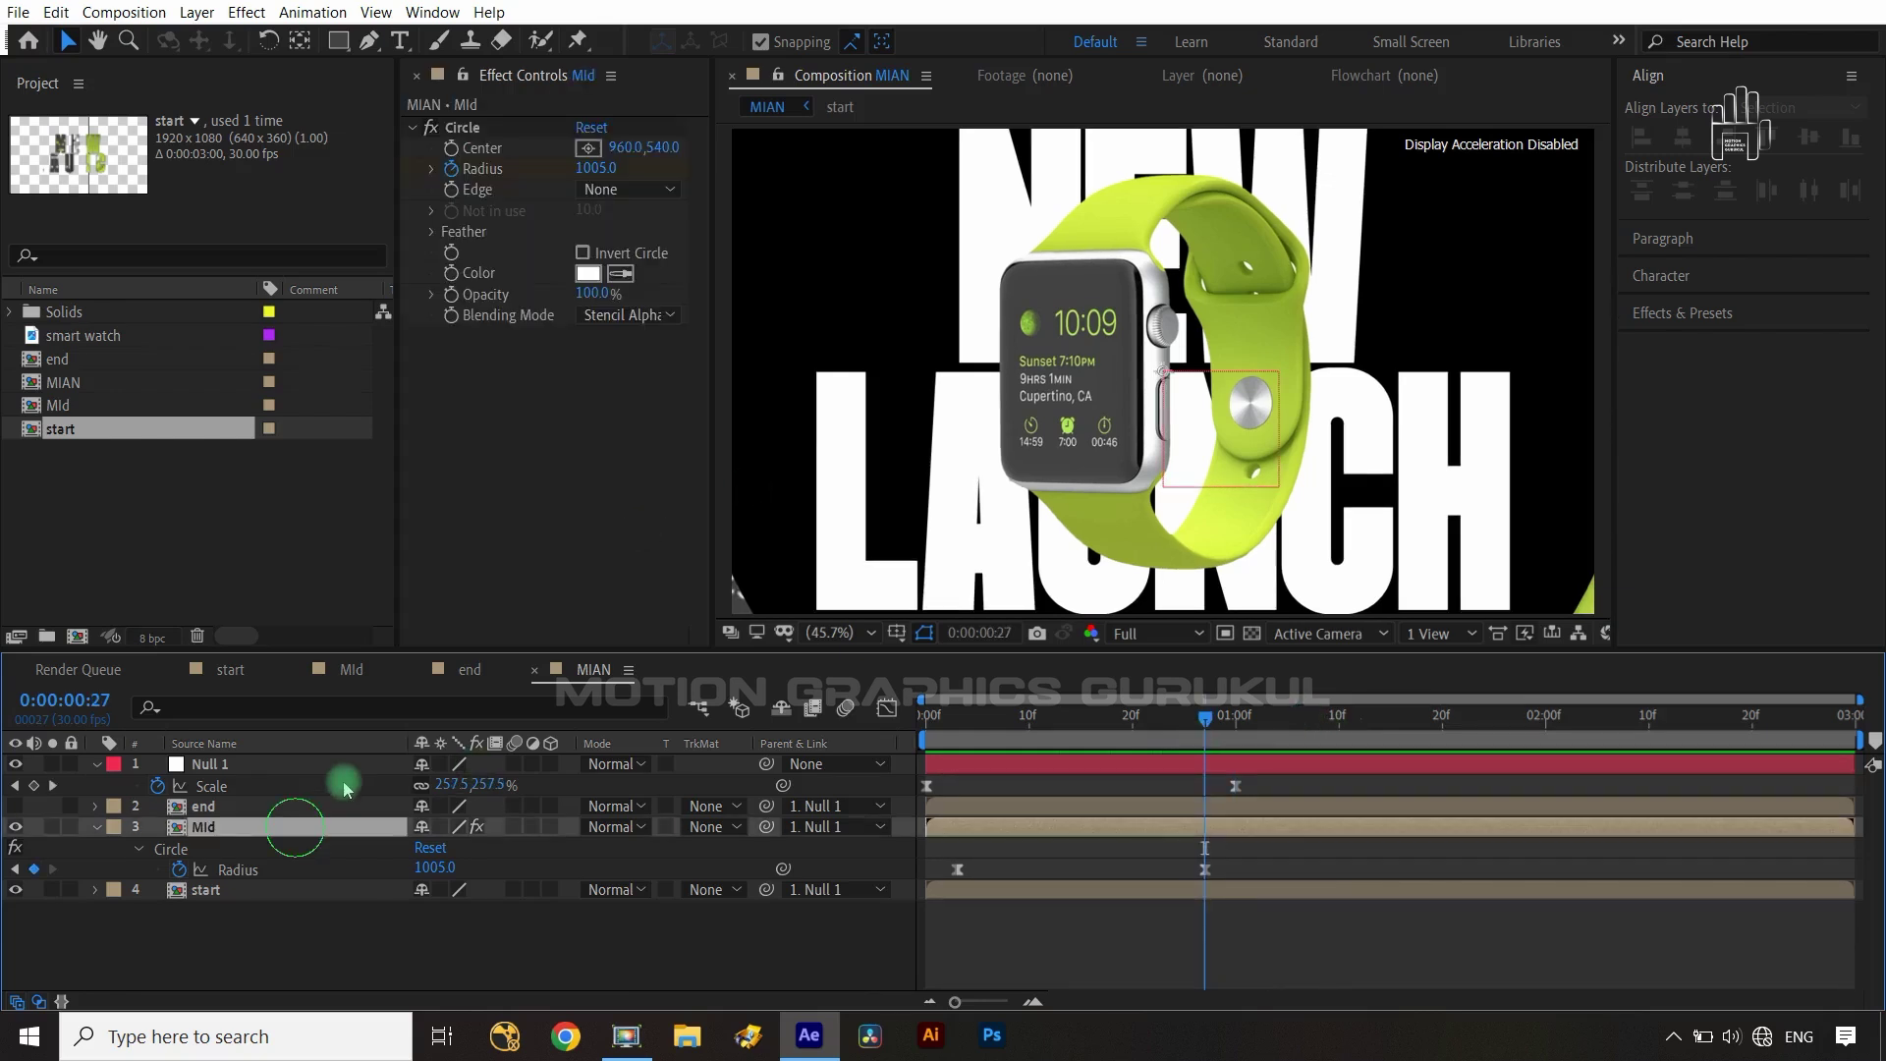
pyautogui.moveTo(606, 182); pyautogui.dragTo(676, 179)
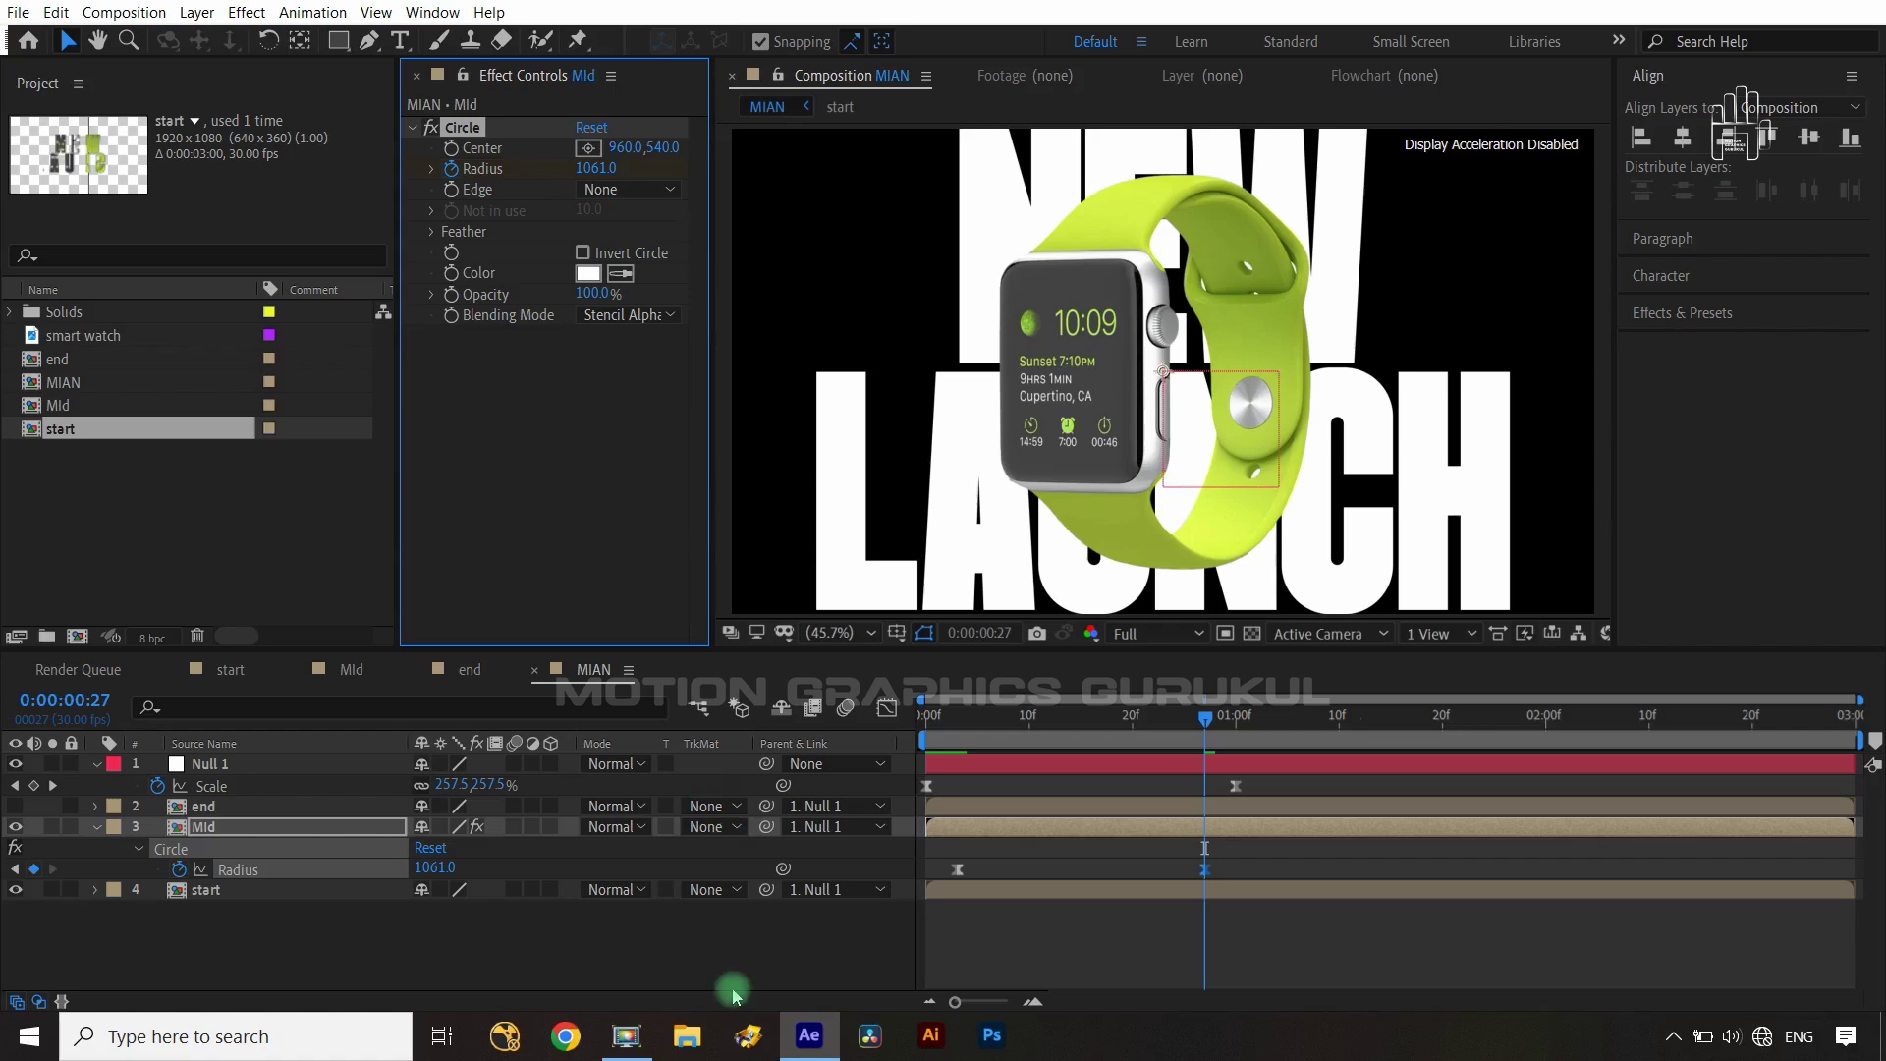
pyautogui.click(1024, 871)
# - Add a Scale keyframe to Null 1 at 0:00:01:15, keeping the scale at 258%
pyautogui.moveTo(1205, 716); pyautogui.dragTo(927, 715)
pyautogui.moveTo(1032, 748); pyautogui.dragTo(1237, 764)
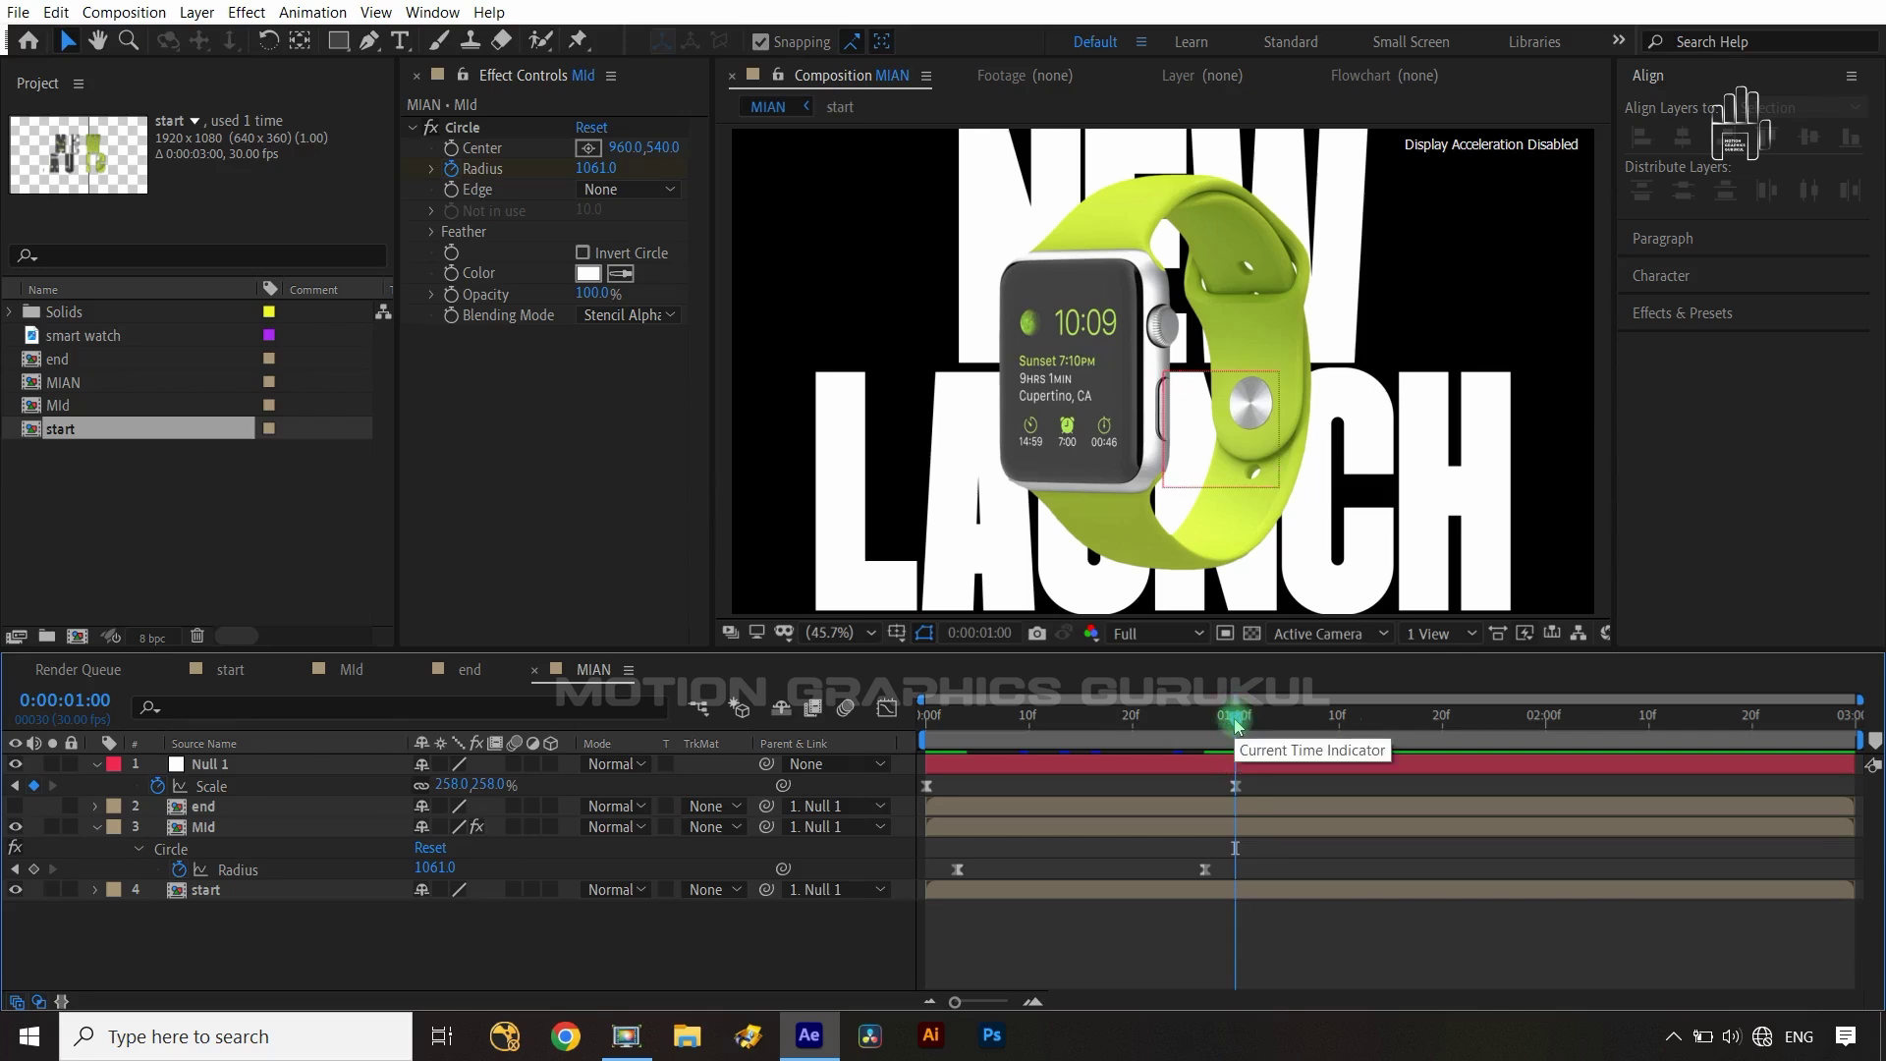
pyautogui.hotkey('shift', 'pagedown')
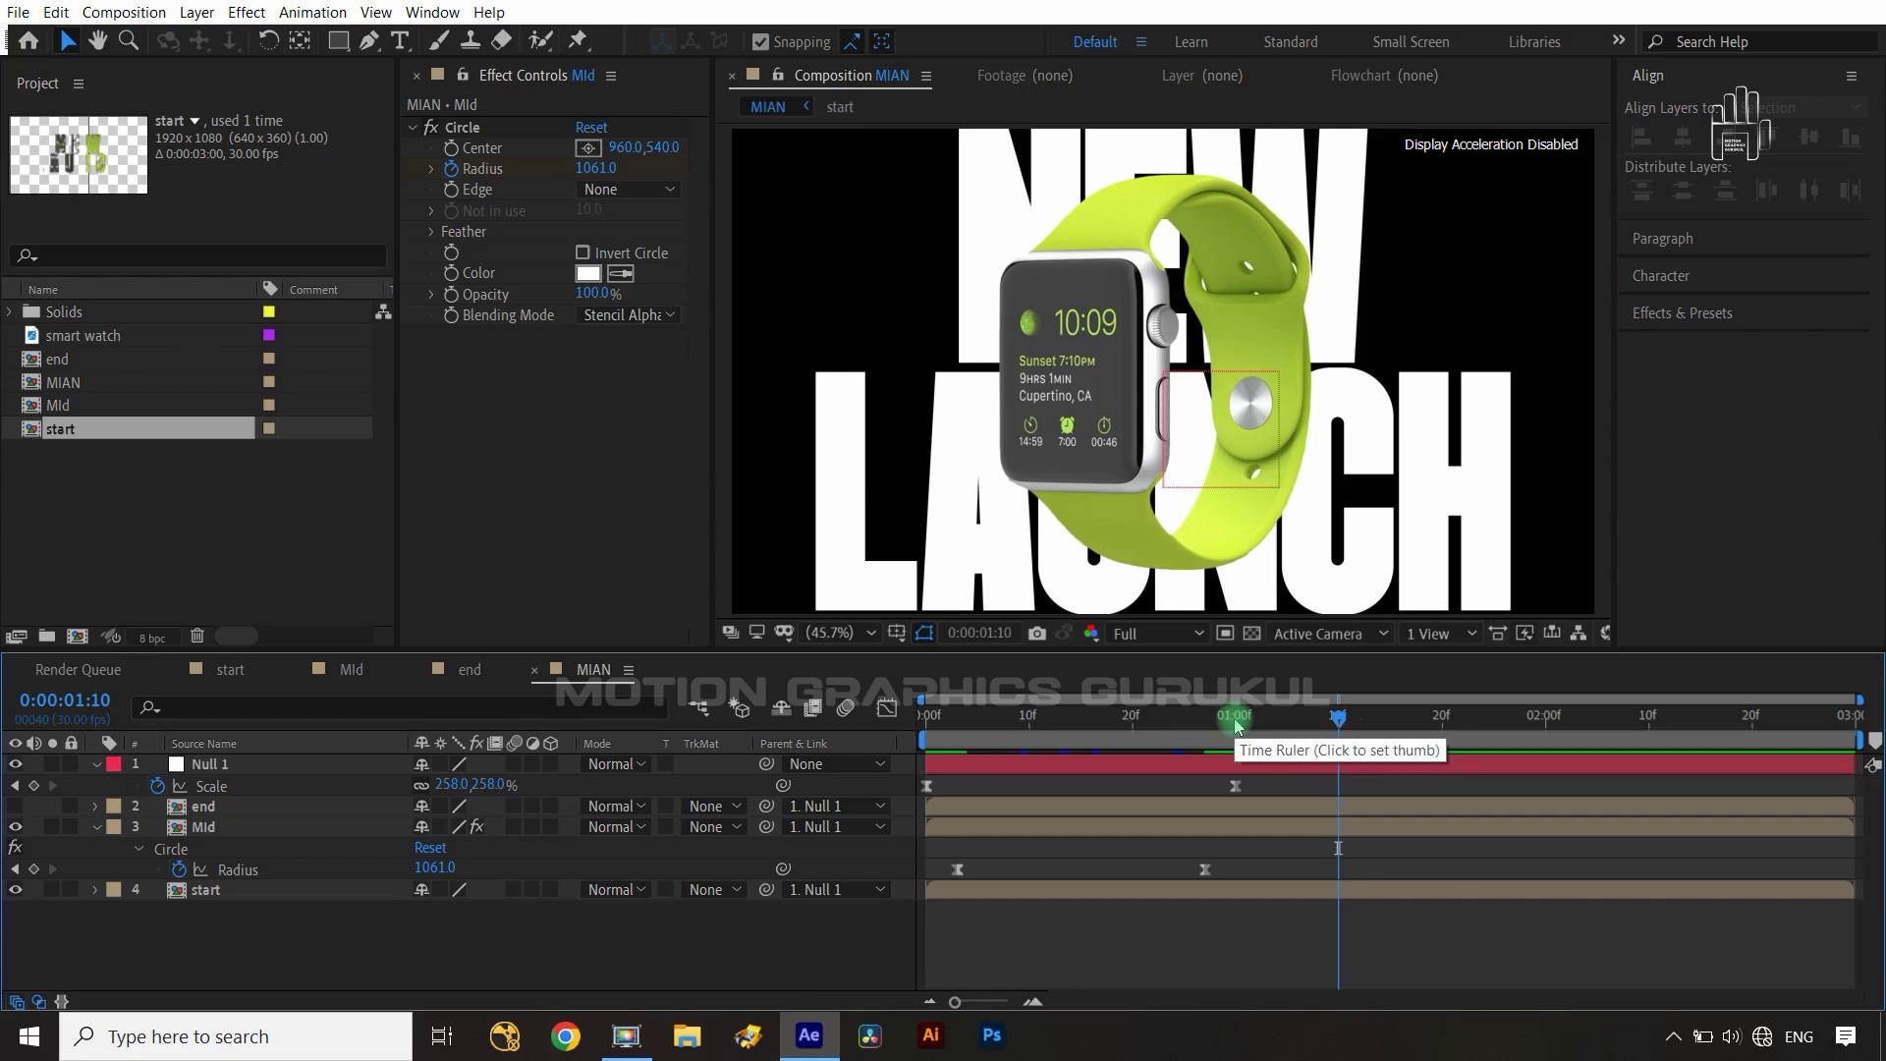
pyautogui.hotkey('ctrl', 'Right')
pyautogui.hotkey('ctrl', 'Right')
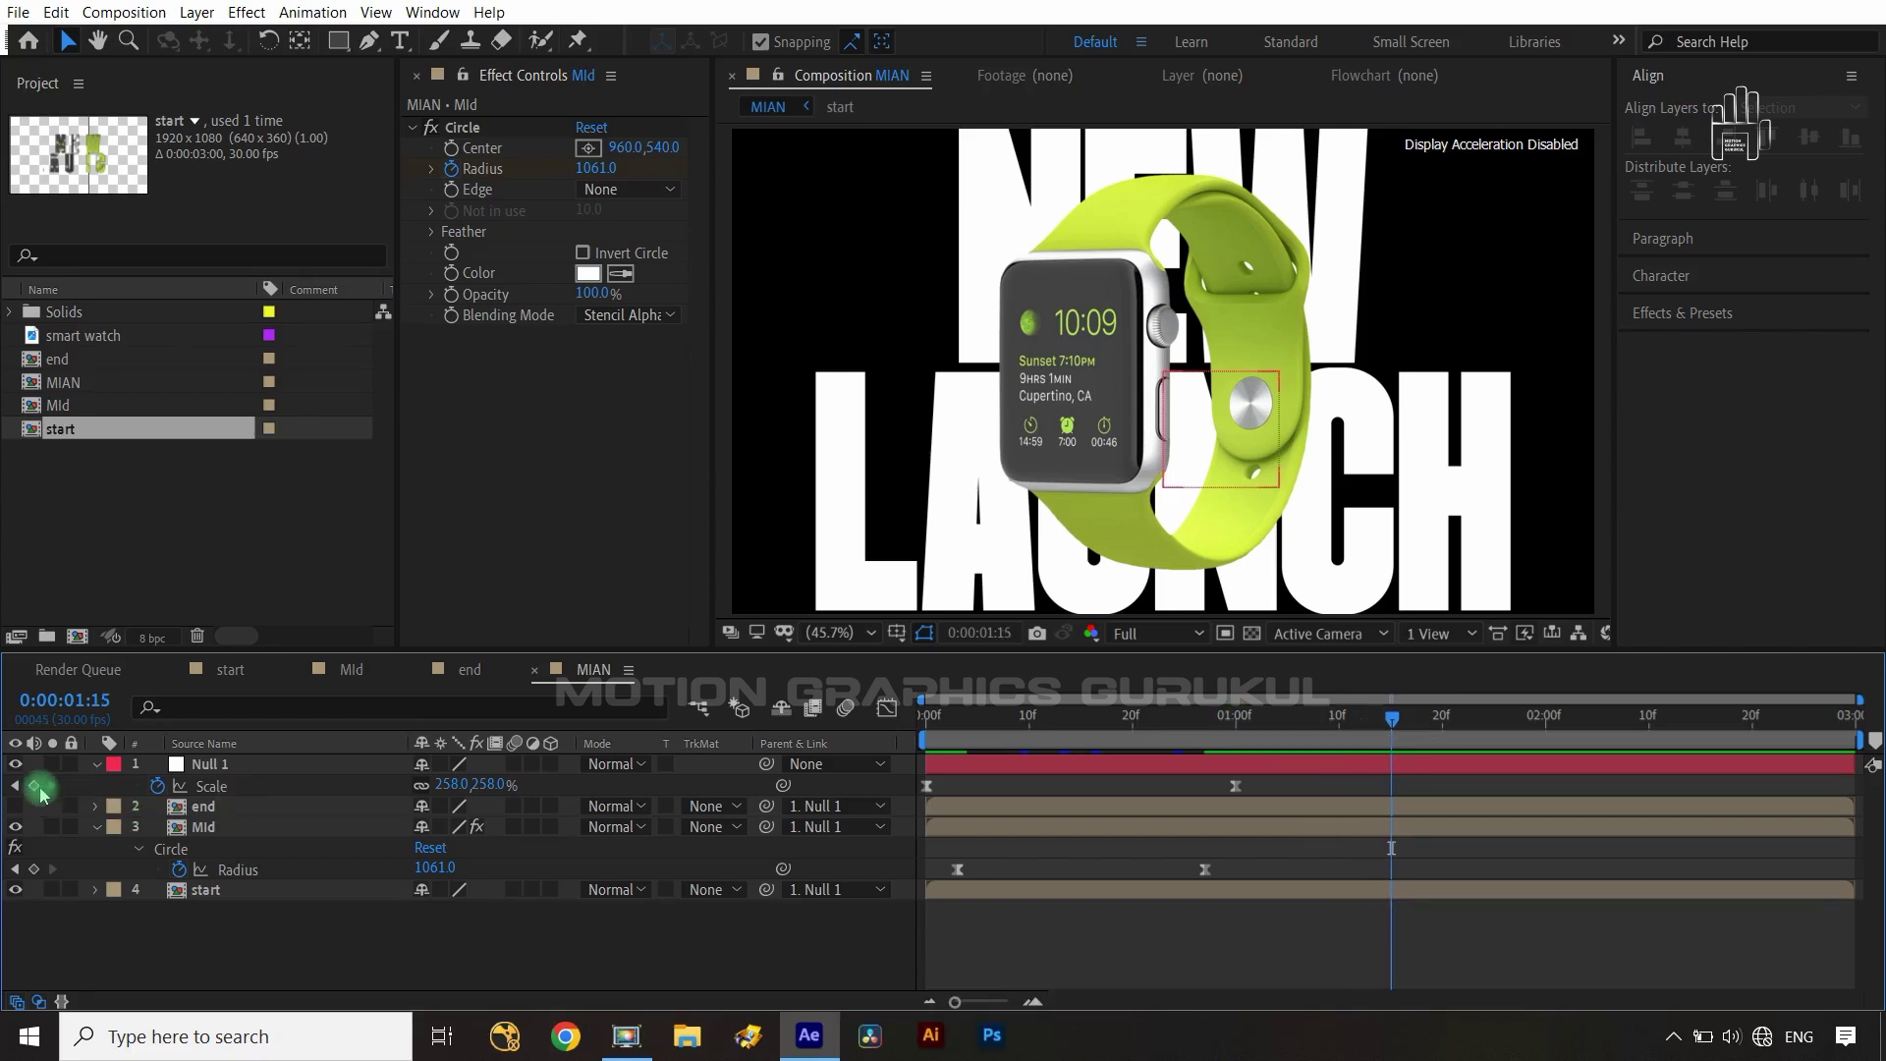
pyautogui.click(35, 787)
pyautogui.click(291, 787)
# - Add a Null 1 Scale keyframe of 112% at 0:00:02:05 and make the end layer visible
pyautogui.hotkey('shift', 'pagedown')
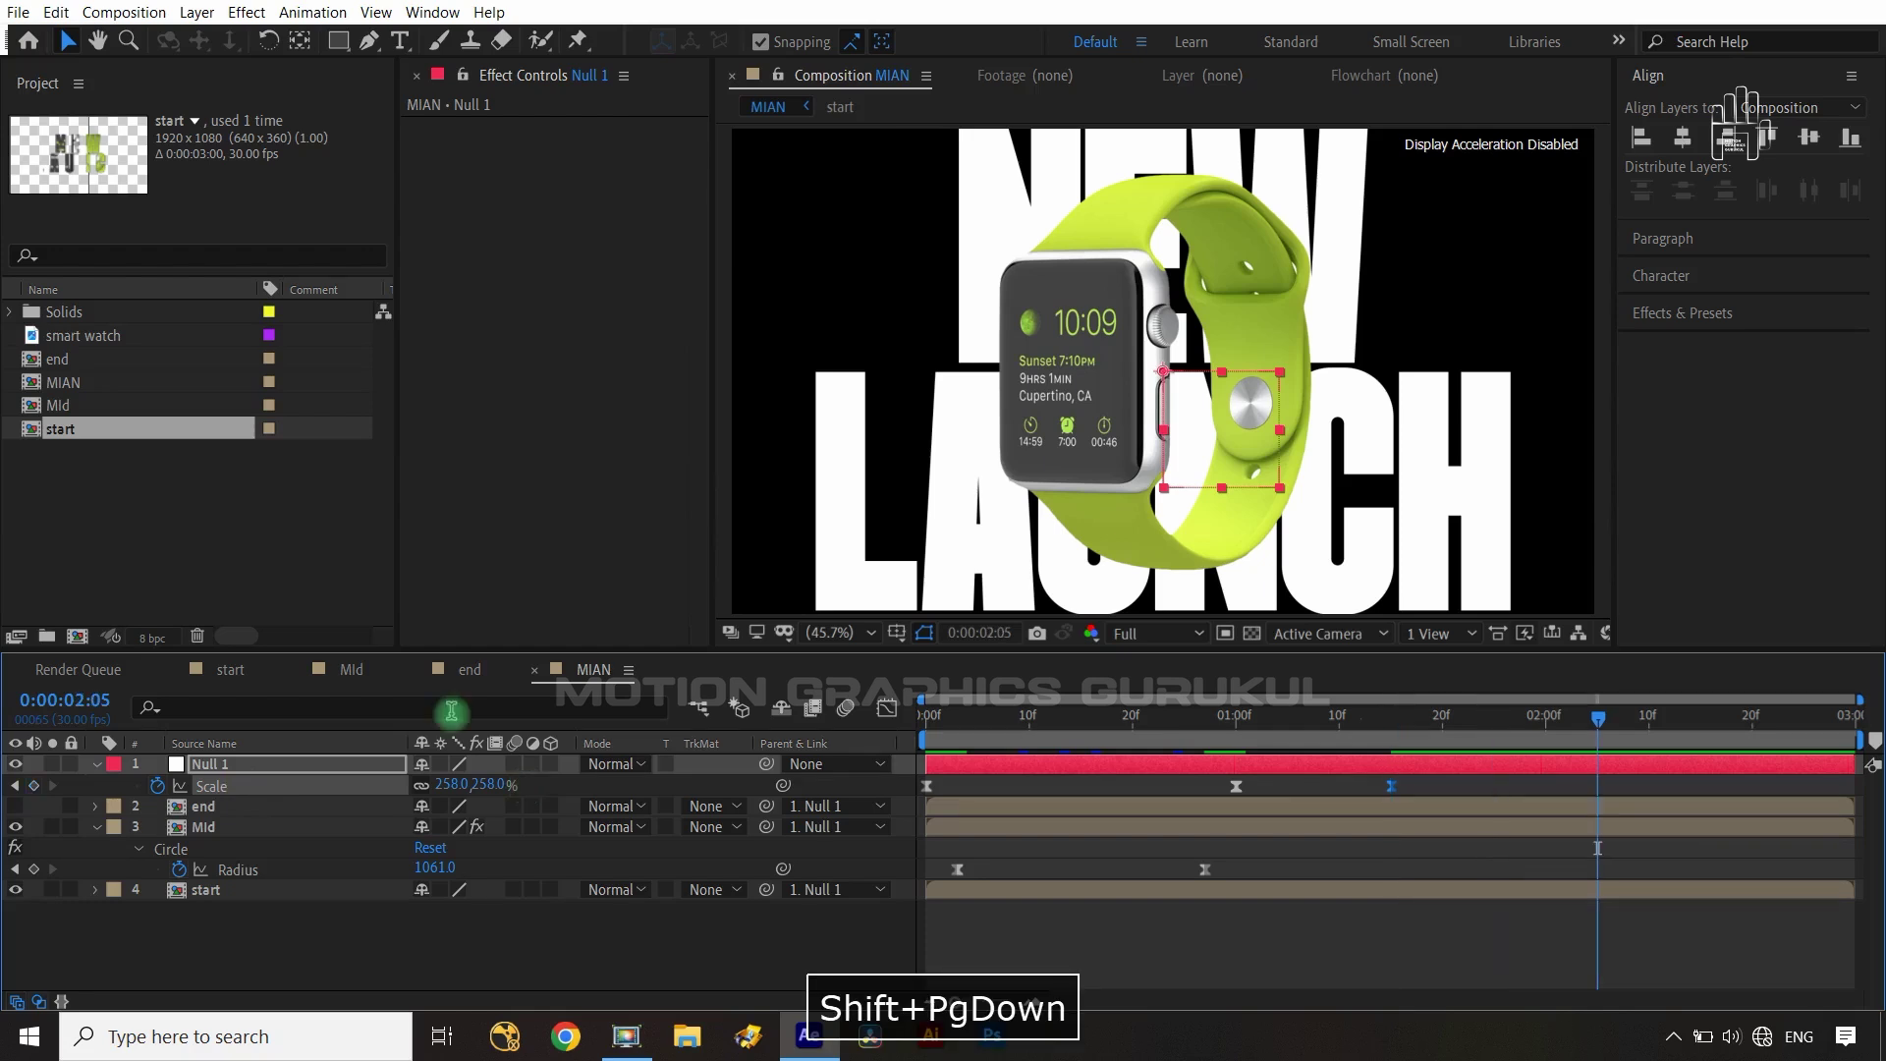
pyautogui.click(35, 787)
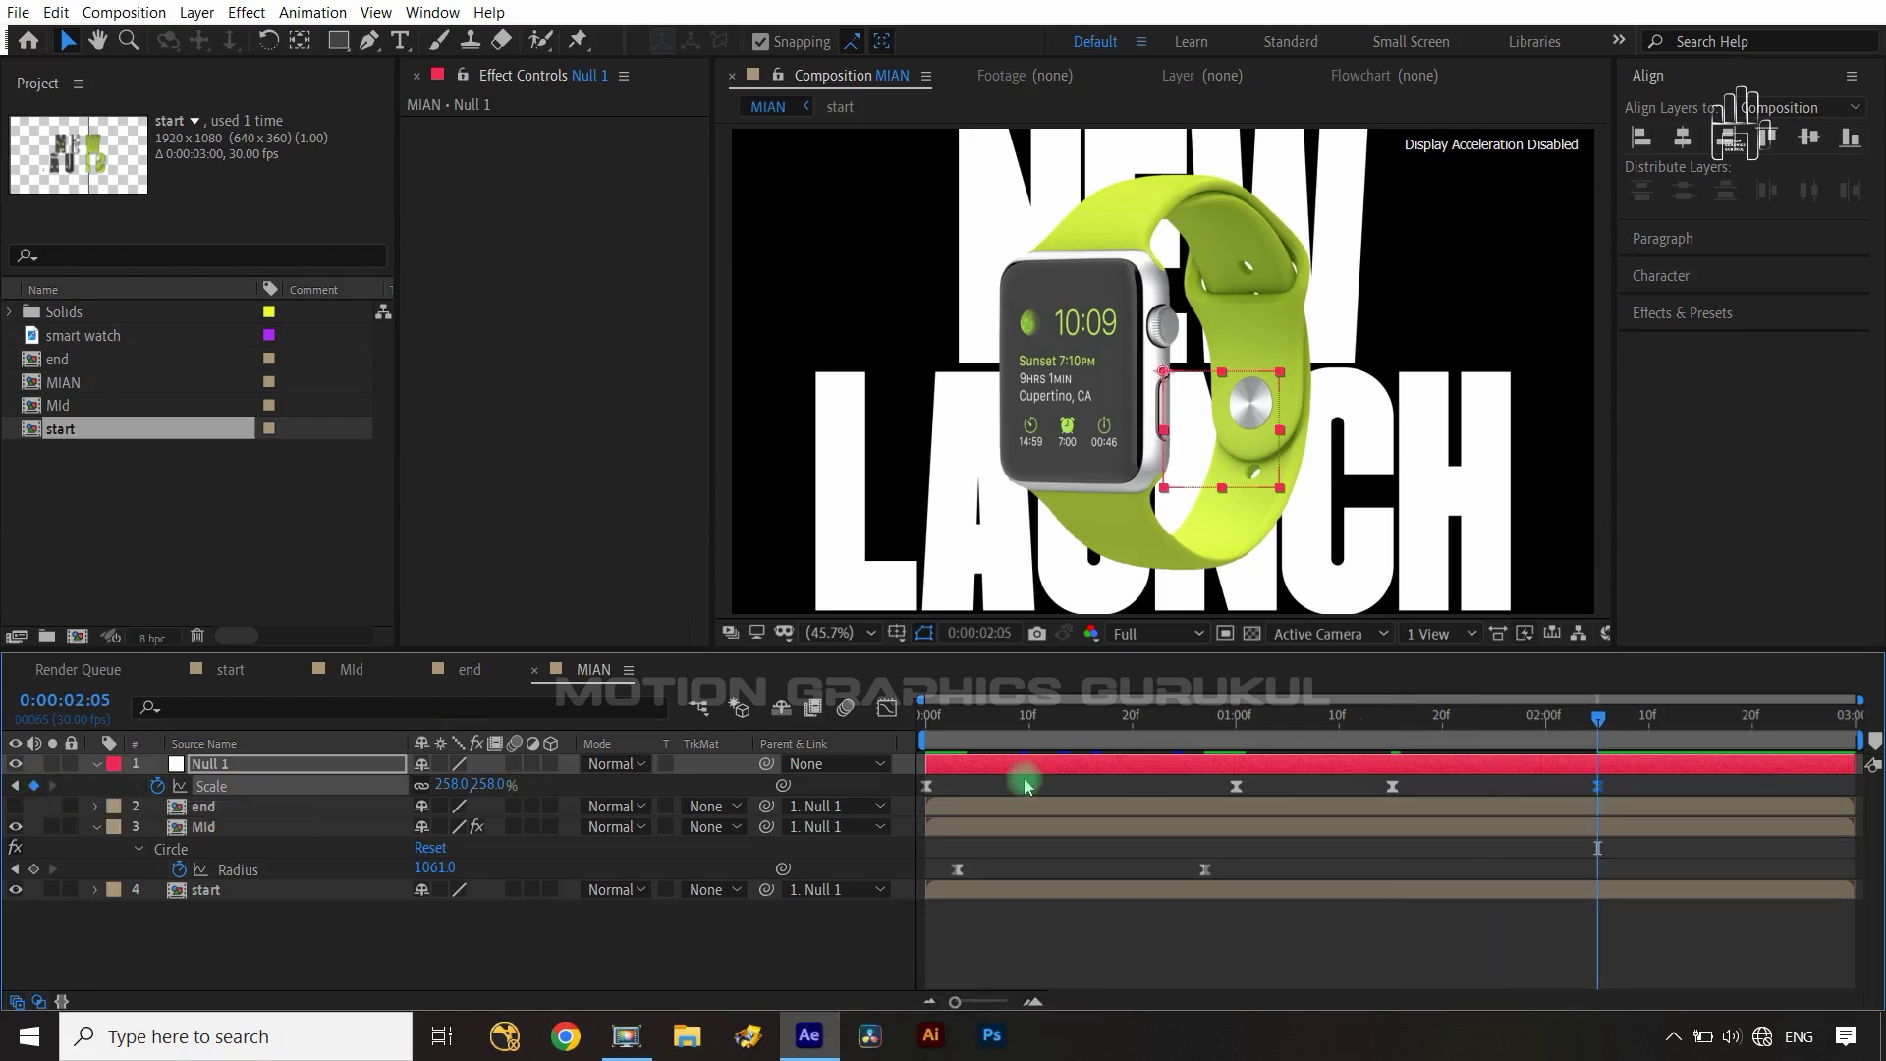
pyautogui.moveTo(498, 789); pyautogui.dragTo(179, 811)
pyautogui.click(21, 811)
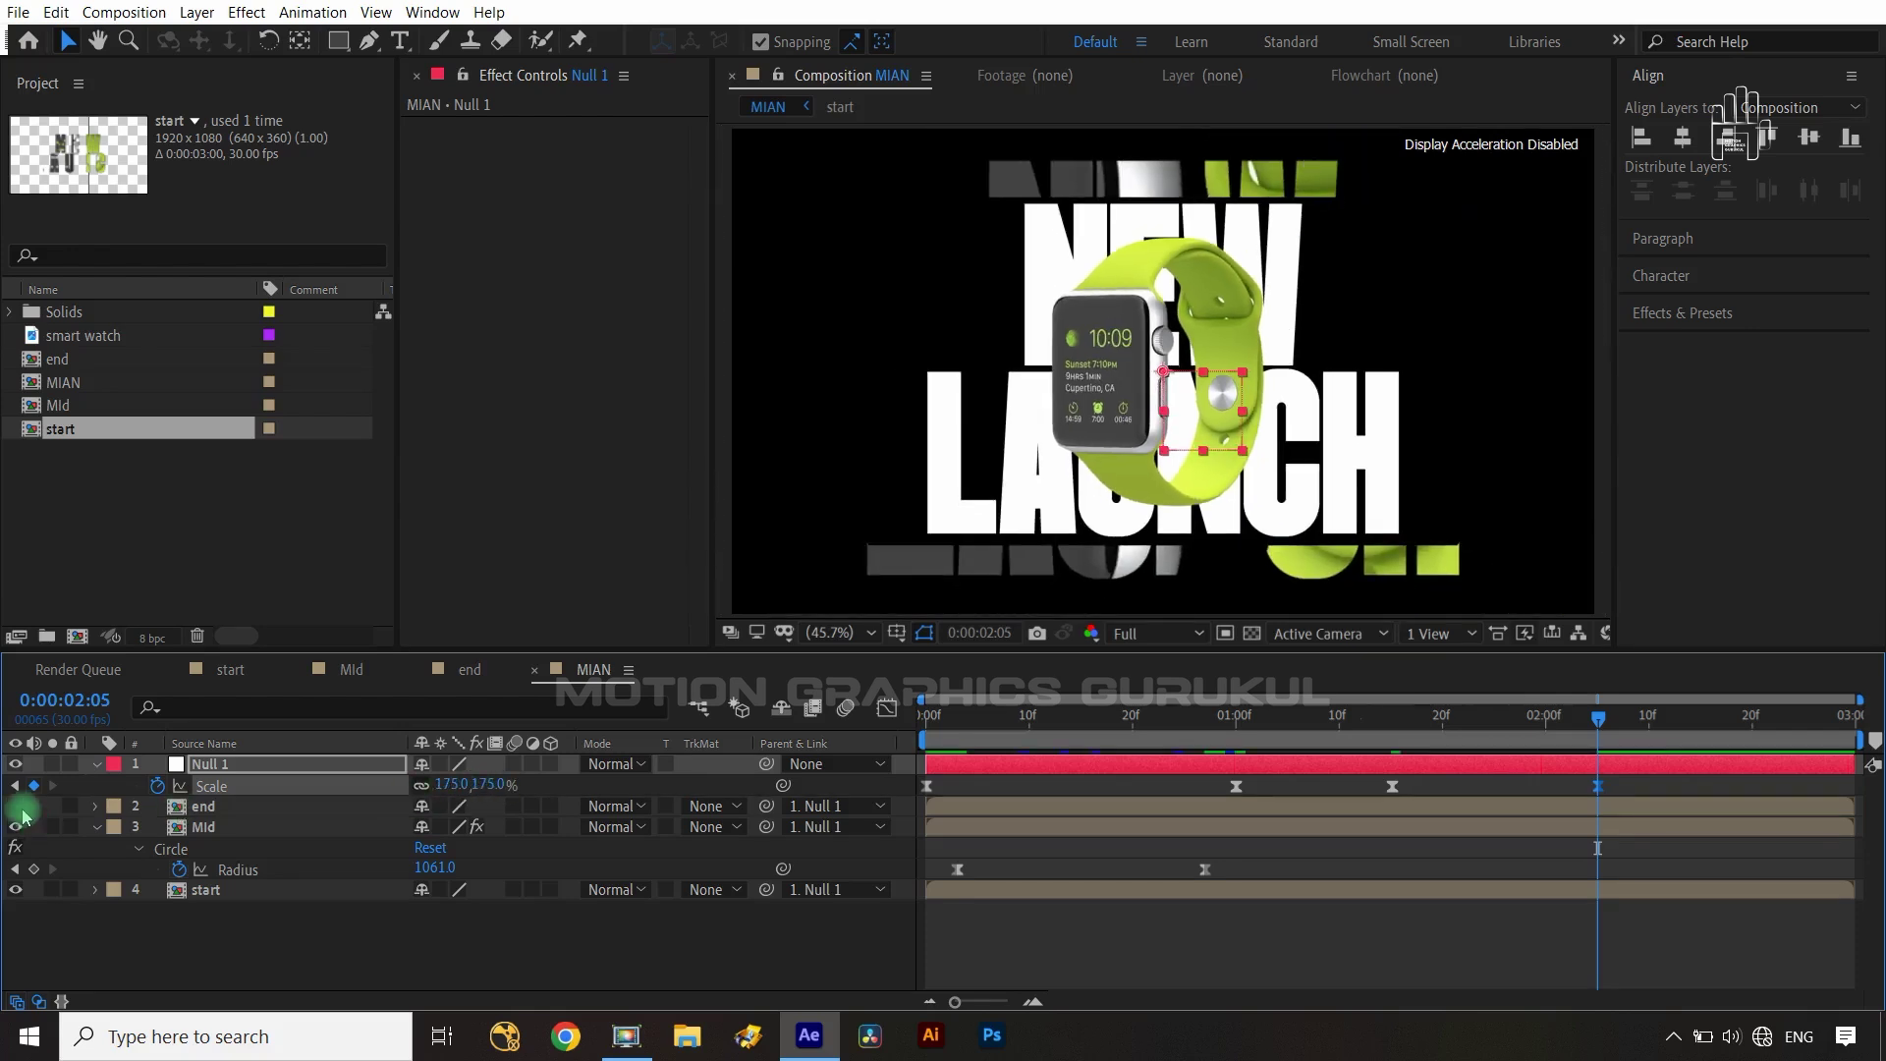
pyautogui.moveTo(490, 787); pyautogui.dragTo(423, 798)
pyautogui.click(619, 938)
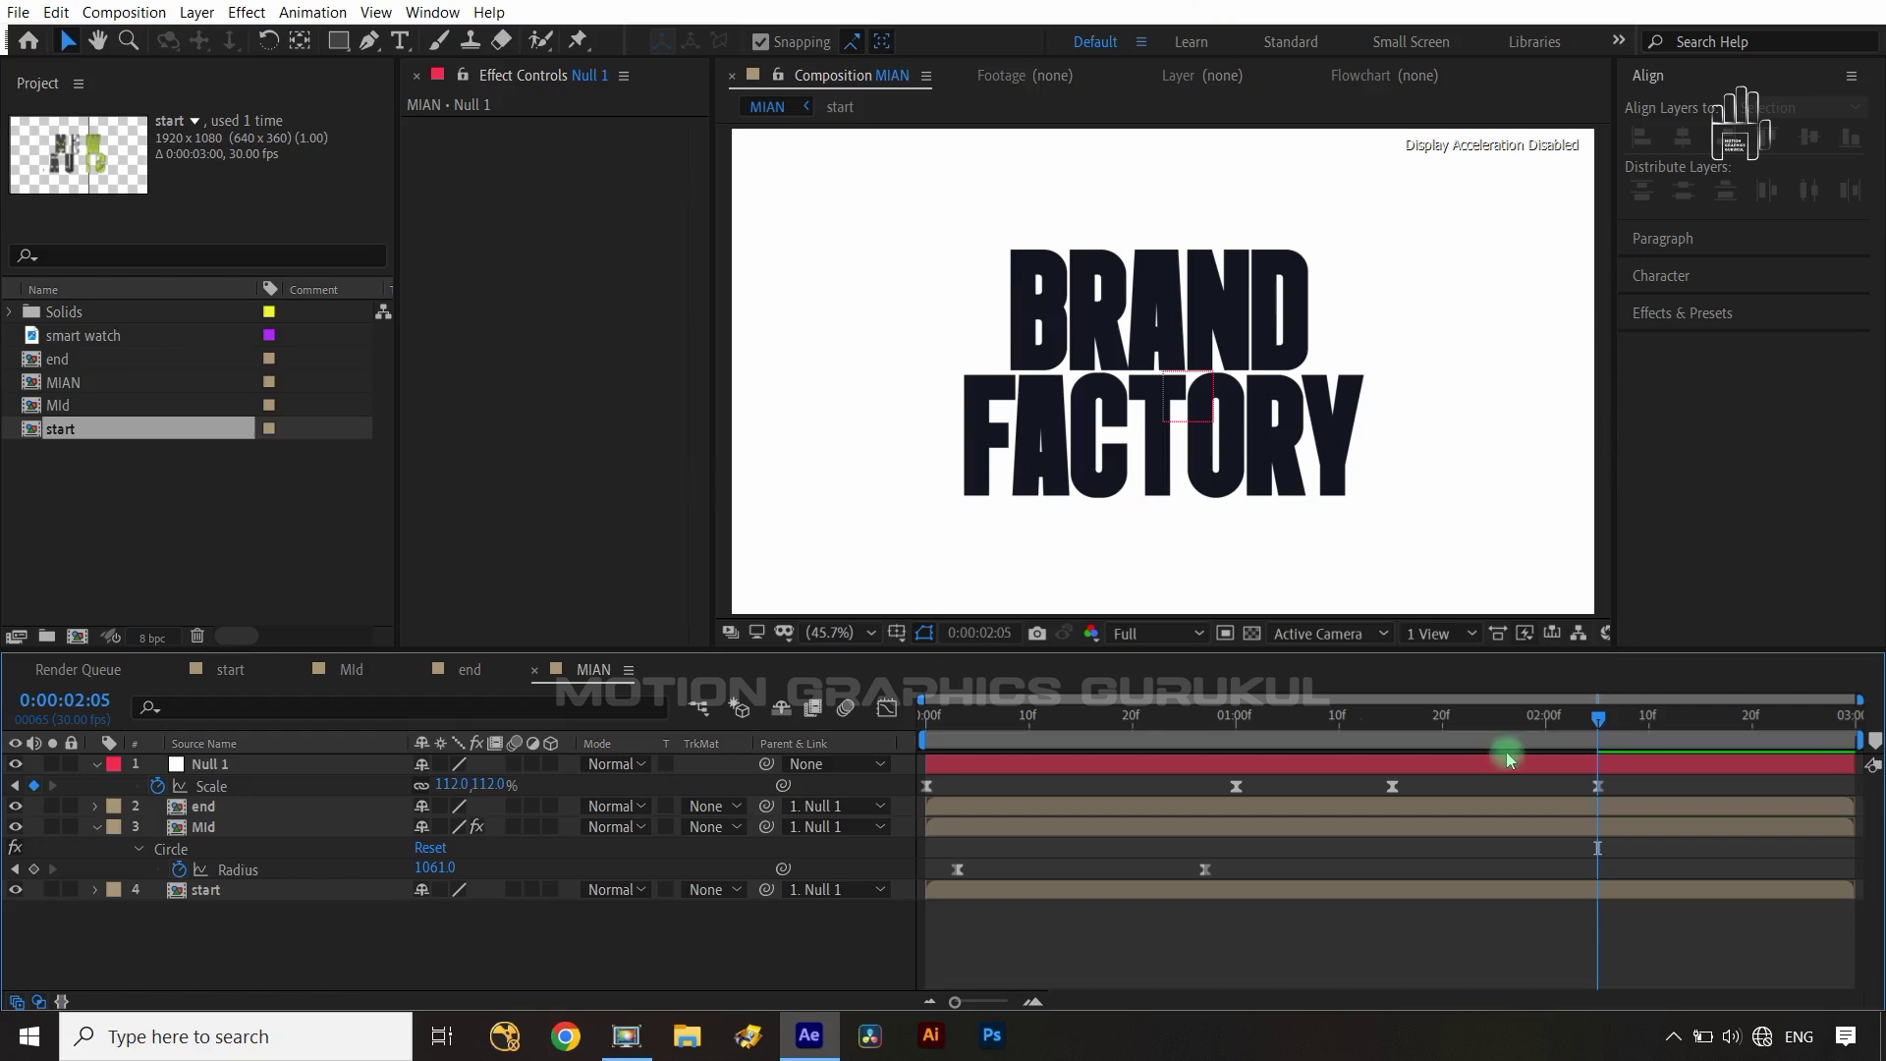
# - Reshape Null 1's Scale curve between 0:00:01:15 and 0:00:02:05 in the Graph Editor, lengthening and raising both facing handles to arc upward before descending
pyautogui.moveTo(1635, 783); pyautogui.dragTo(1371, 800)
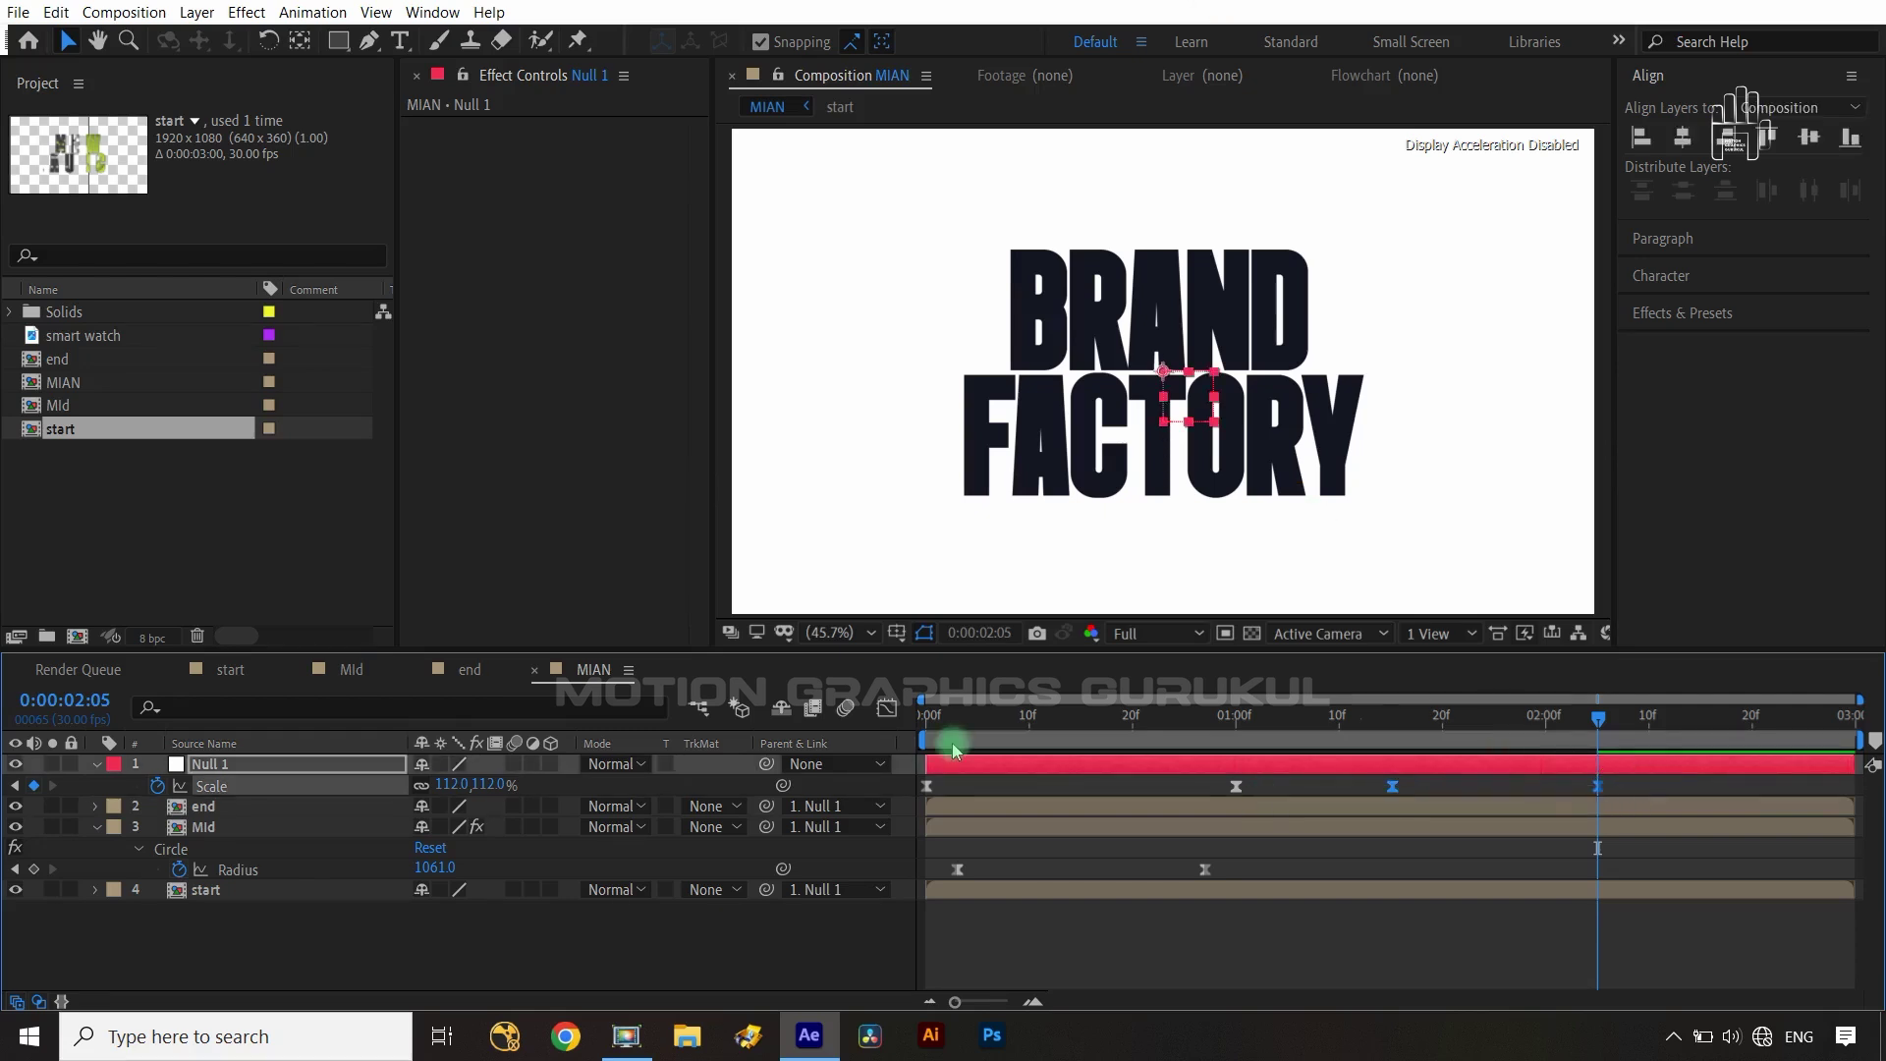
pyautogui.click(889, 712)
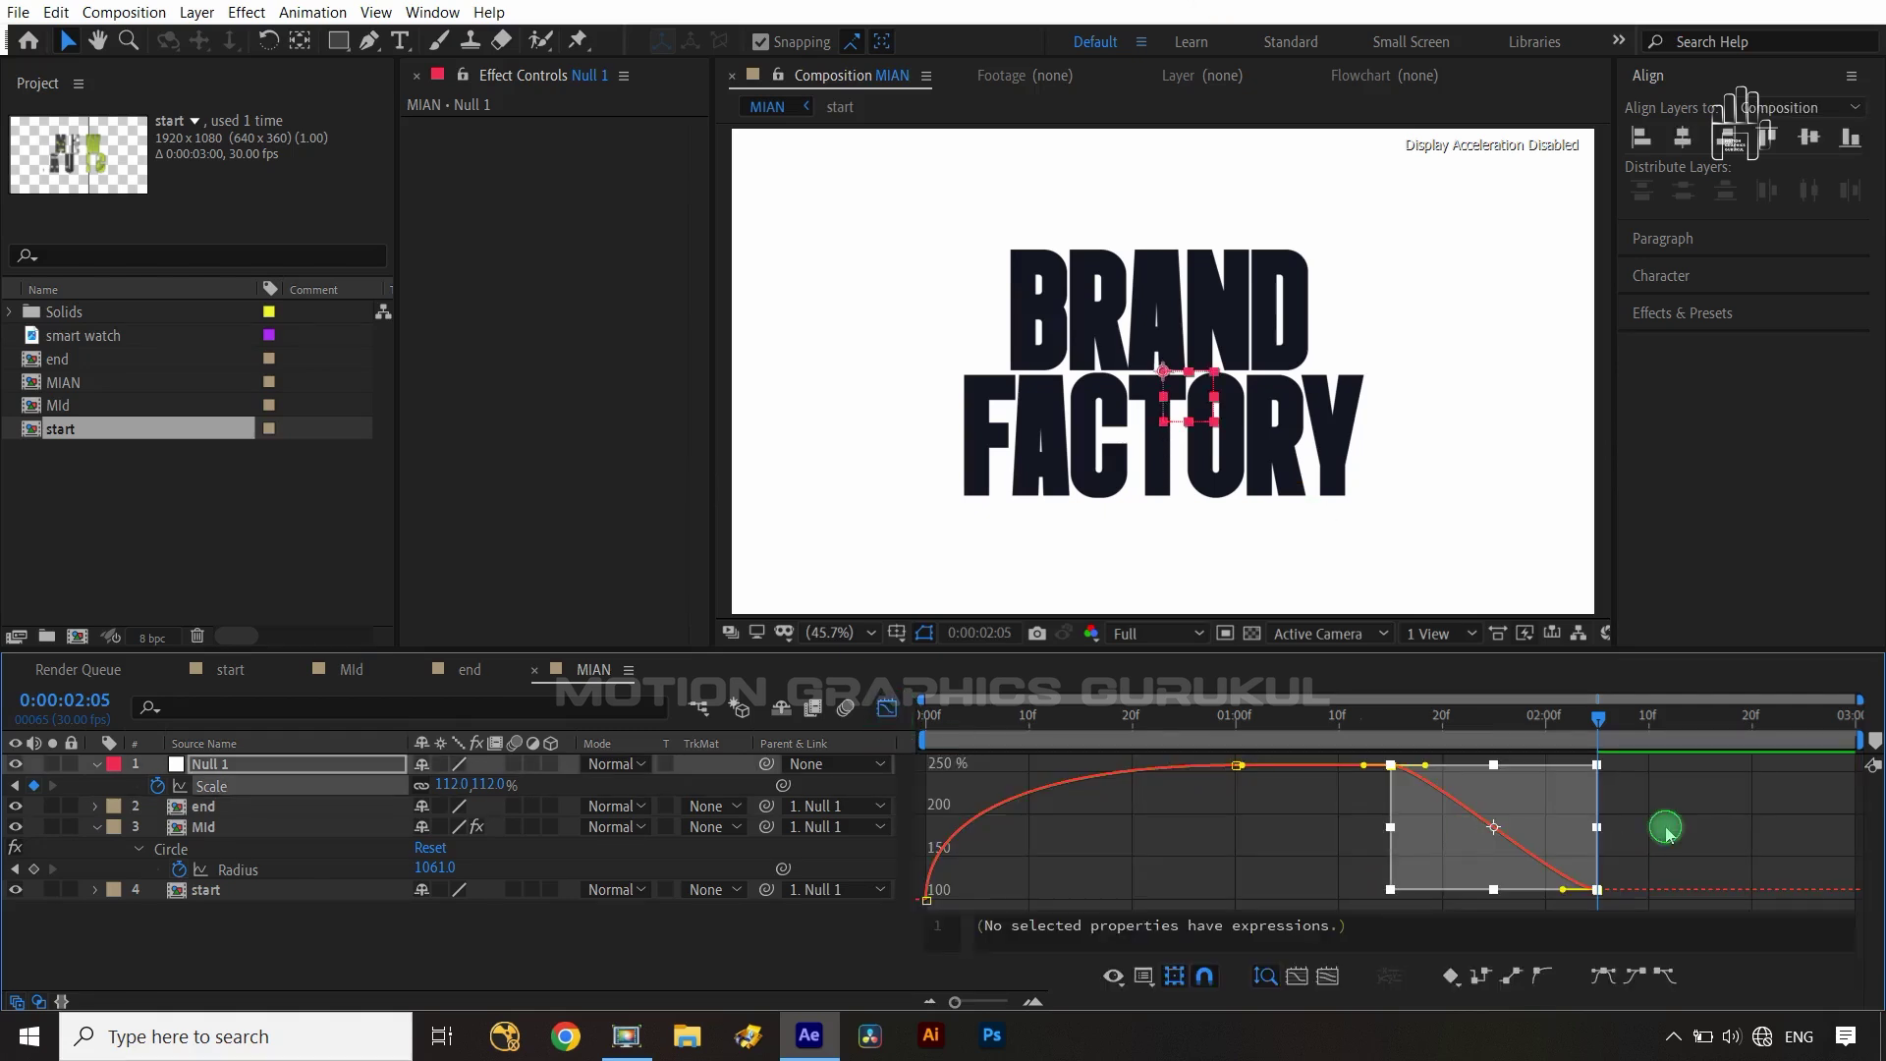
pyautogui.click(1667, 828)
pyautogui.click(1387, 768)
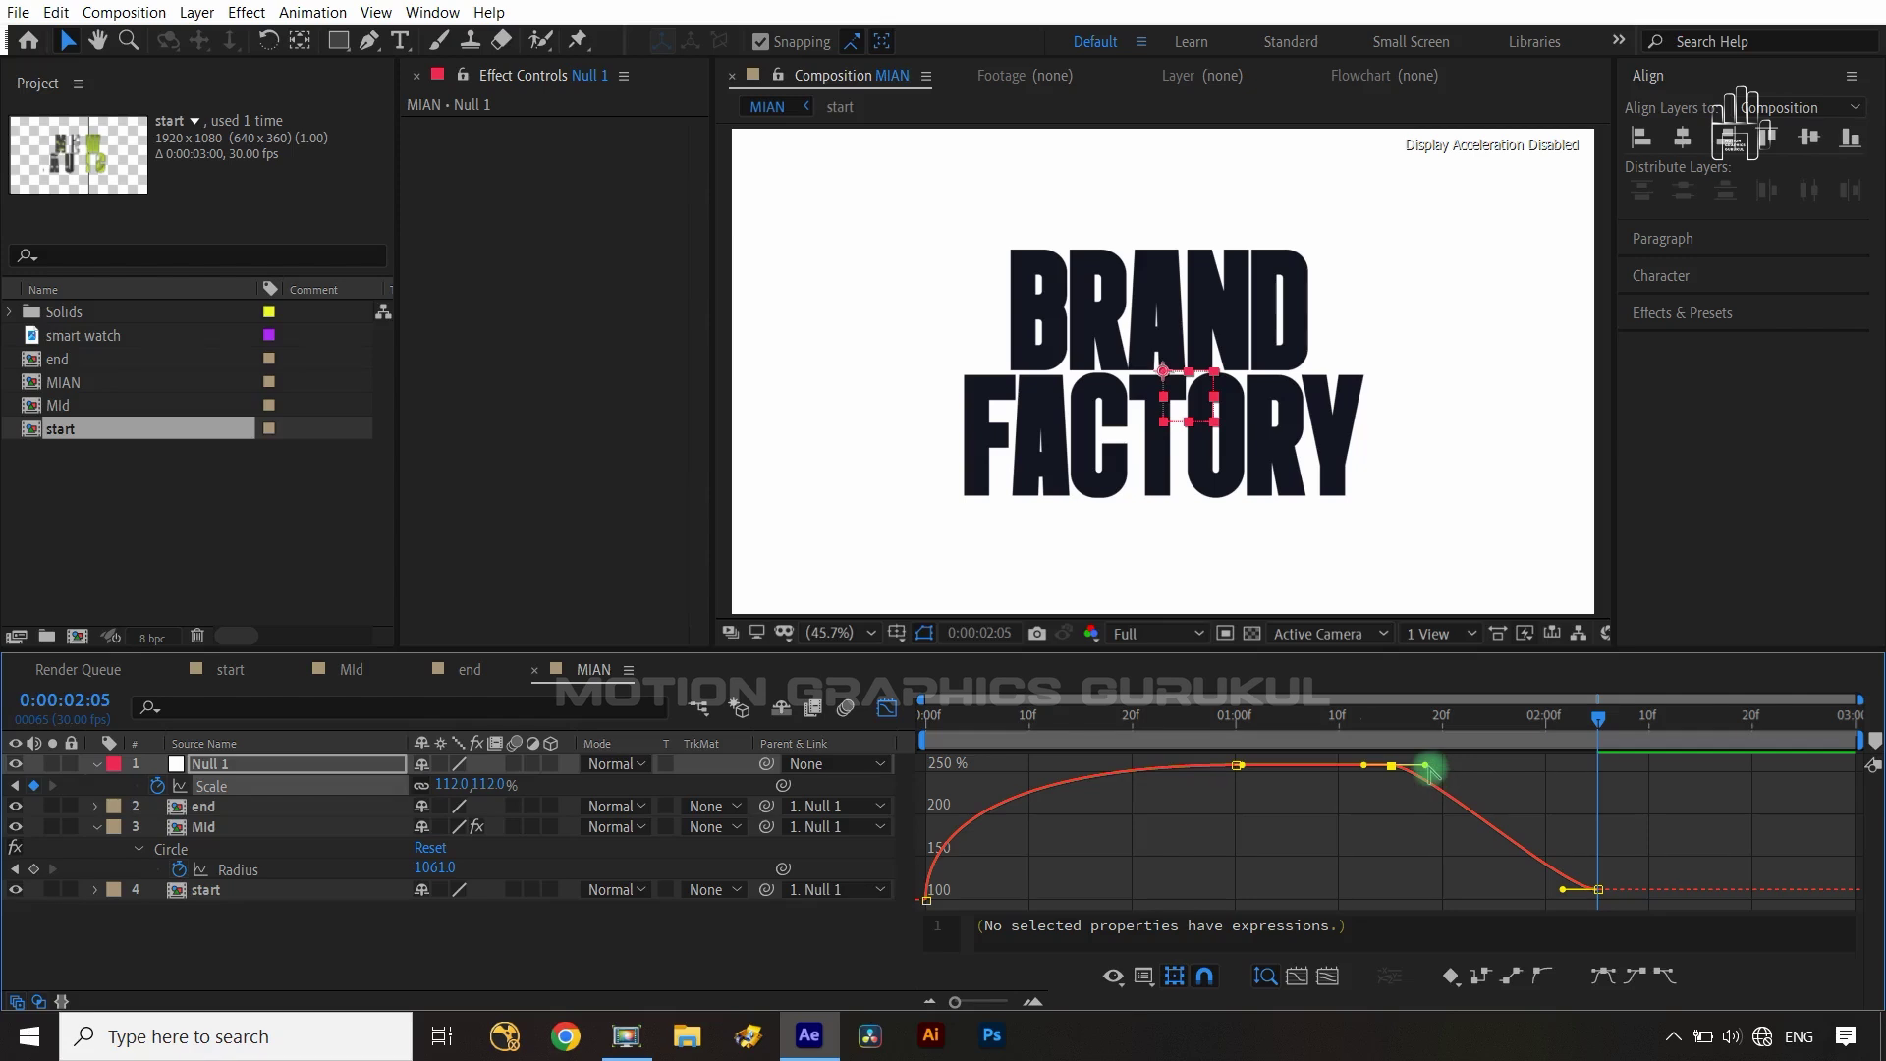
pyautogui.moveTo(1429, 772); pyautogui.dragTo(1483, 768)
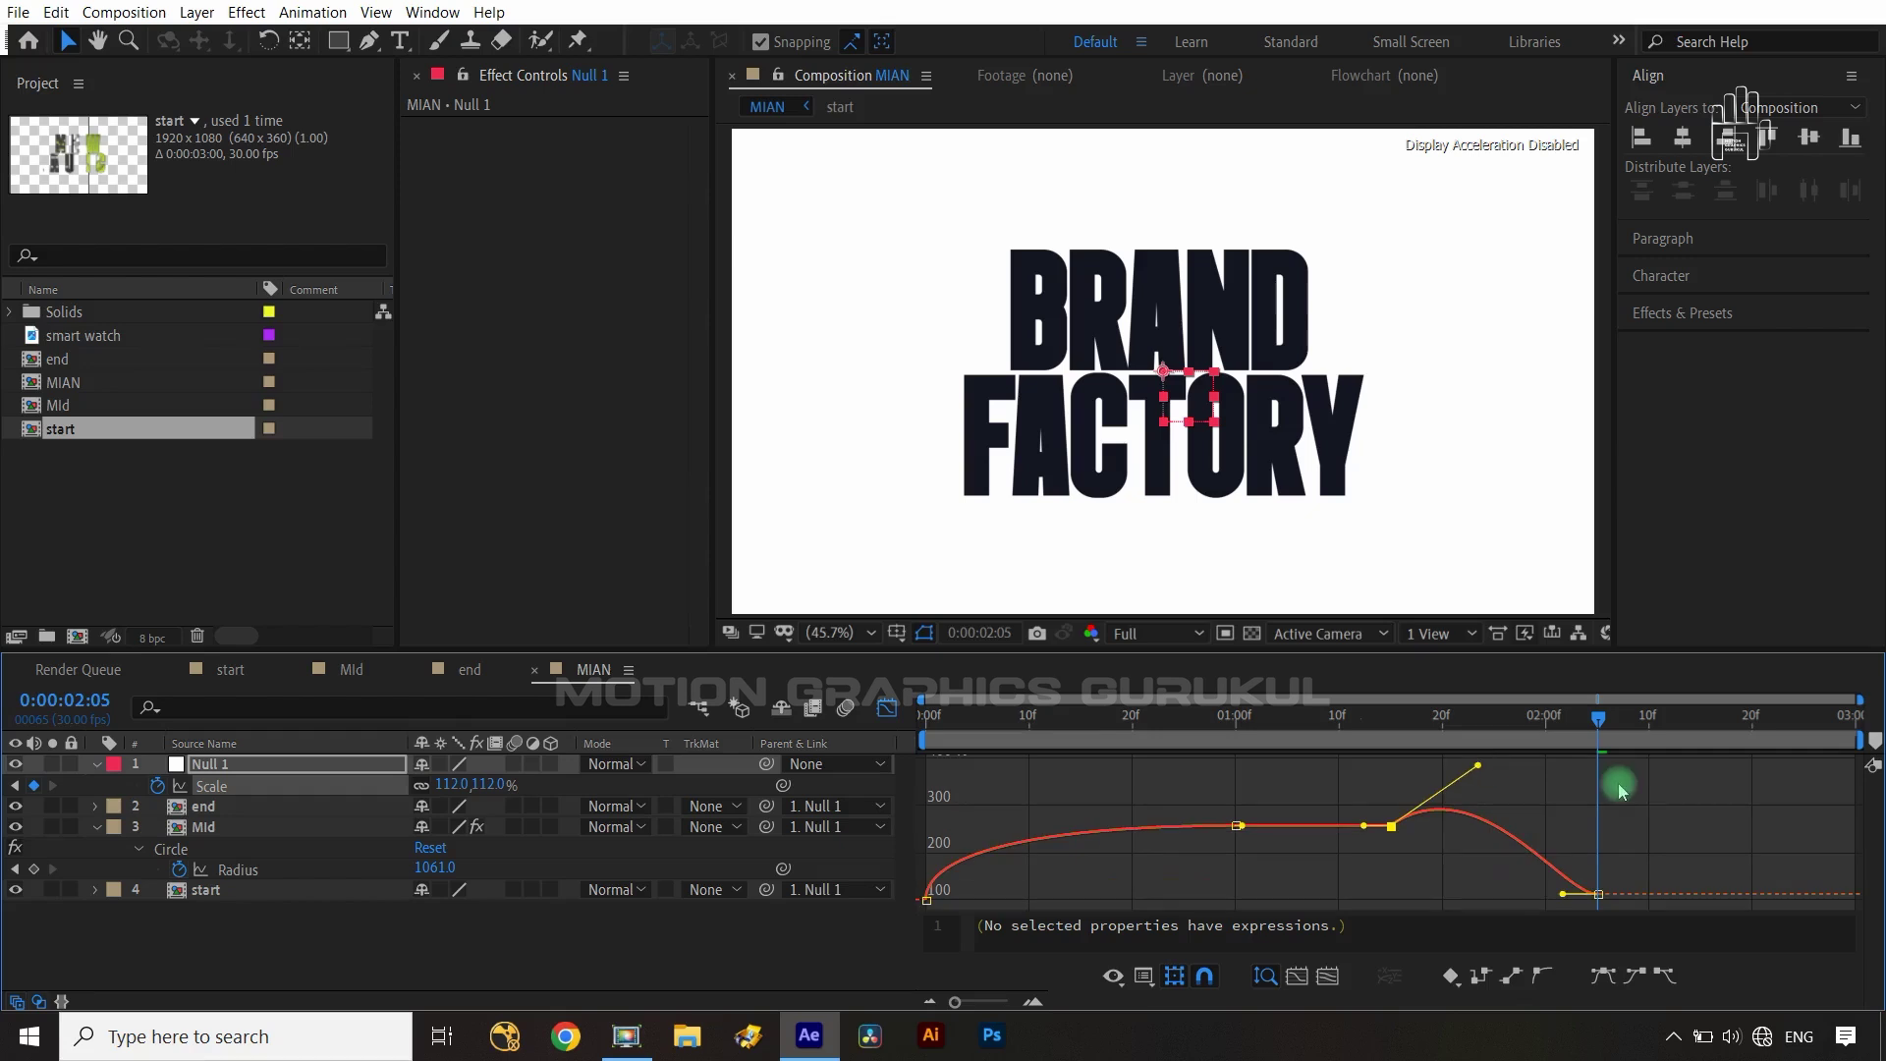
pyautogui.moveTo(1564, 894); pyautogui.dragTo(1549, 828)
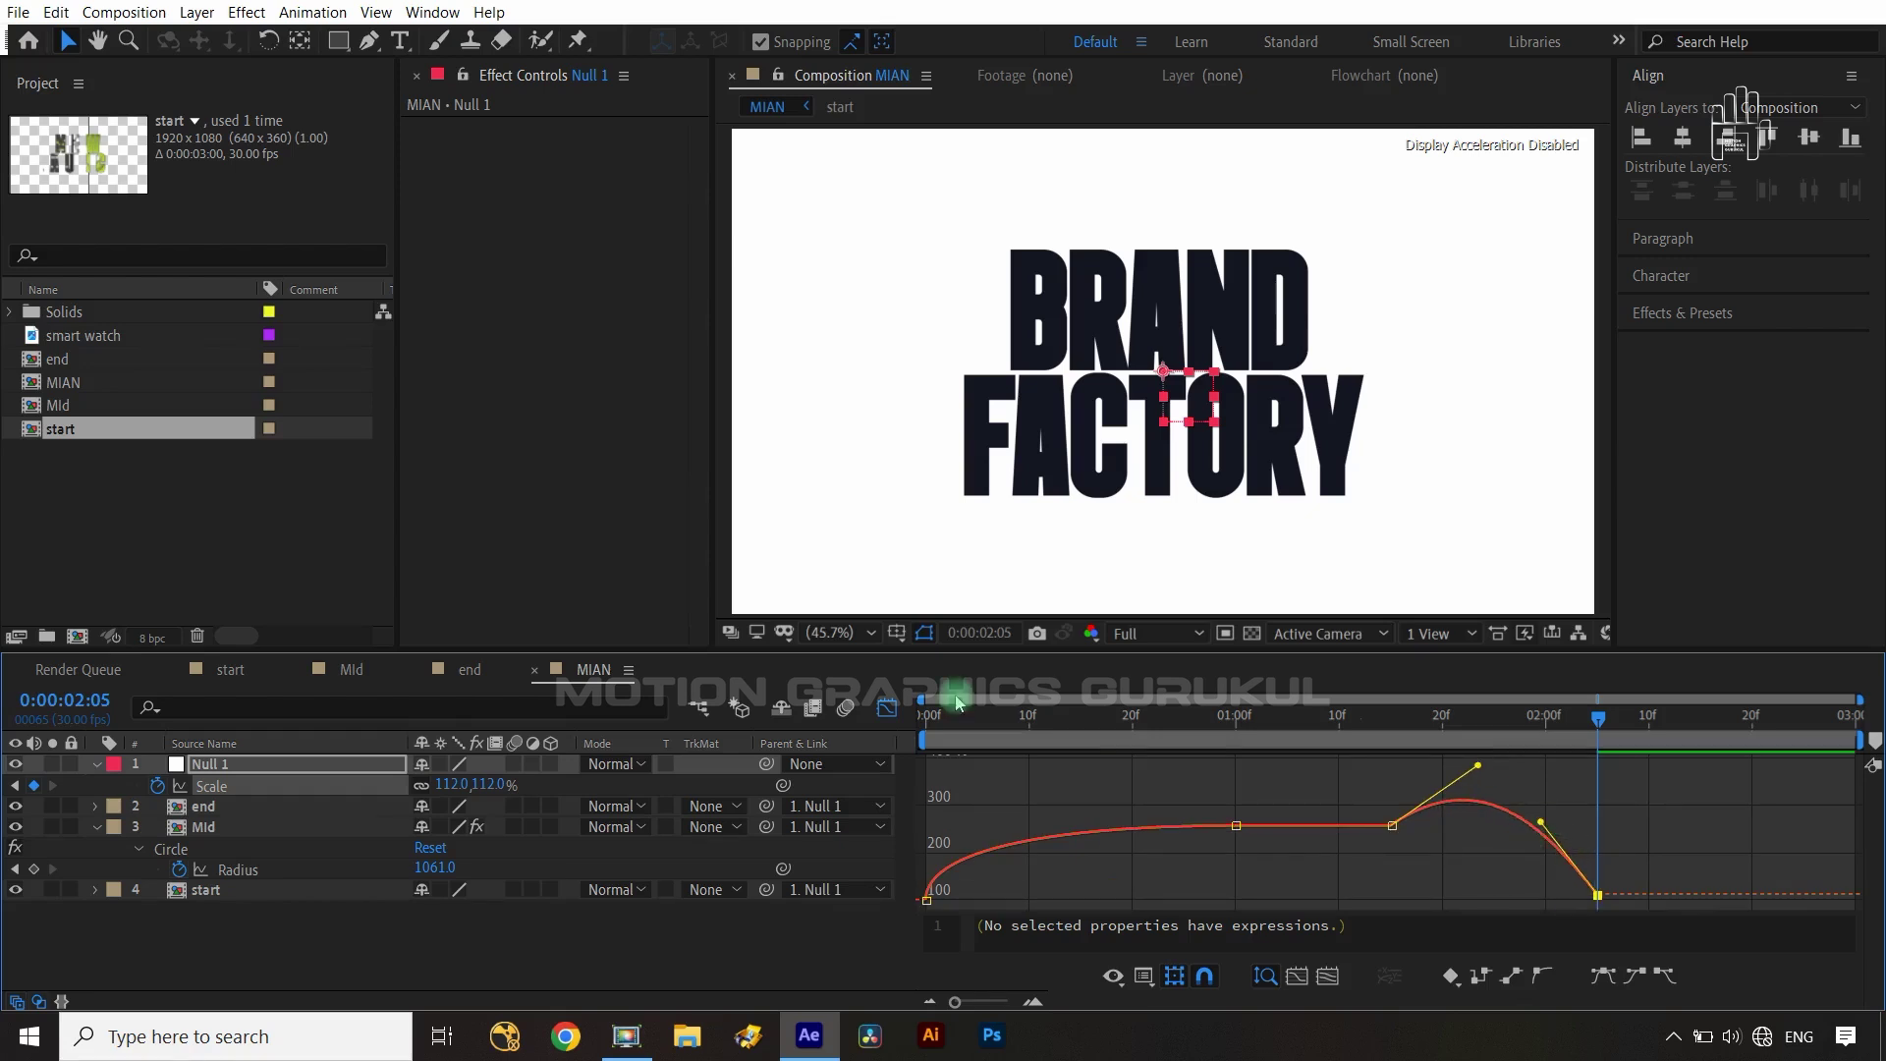
pyautogui.click(887, 710)
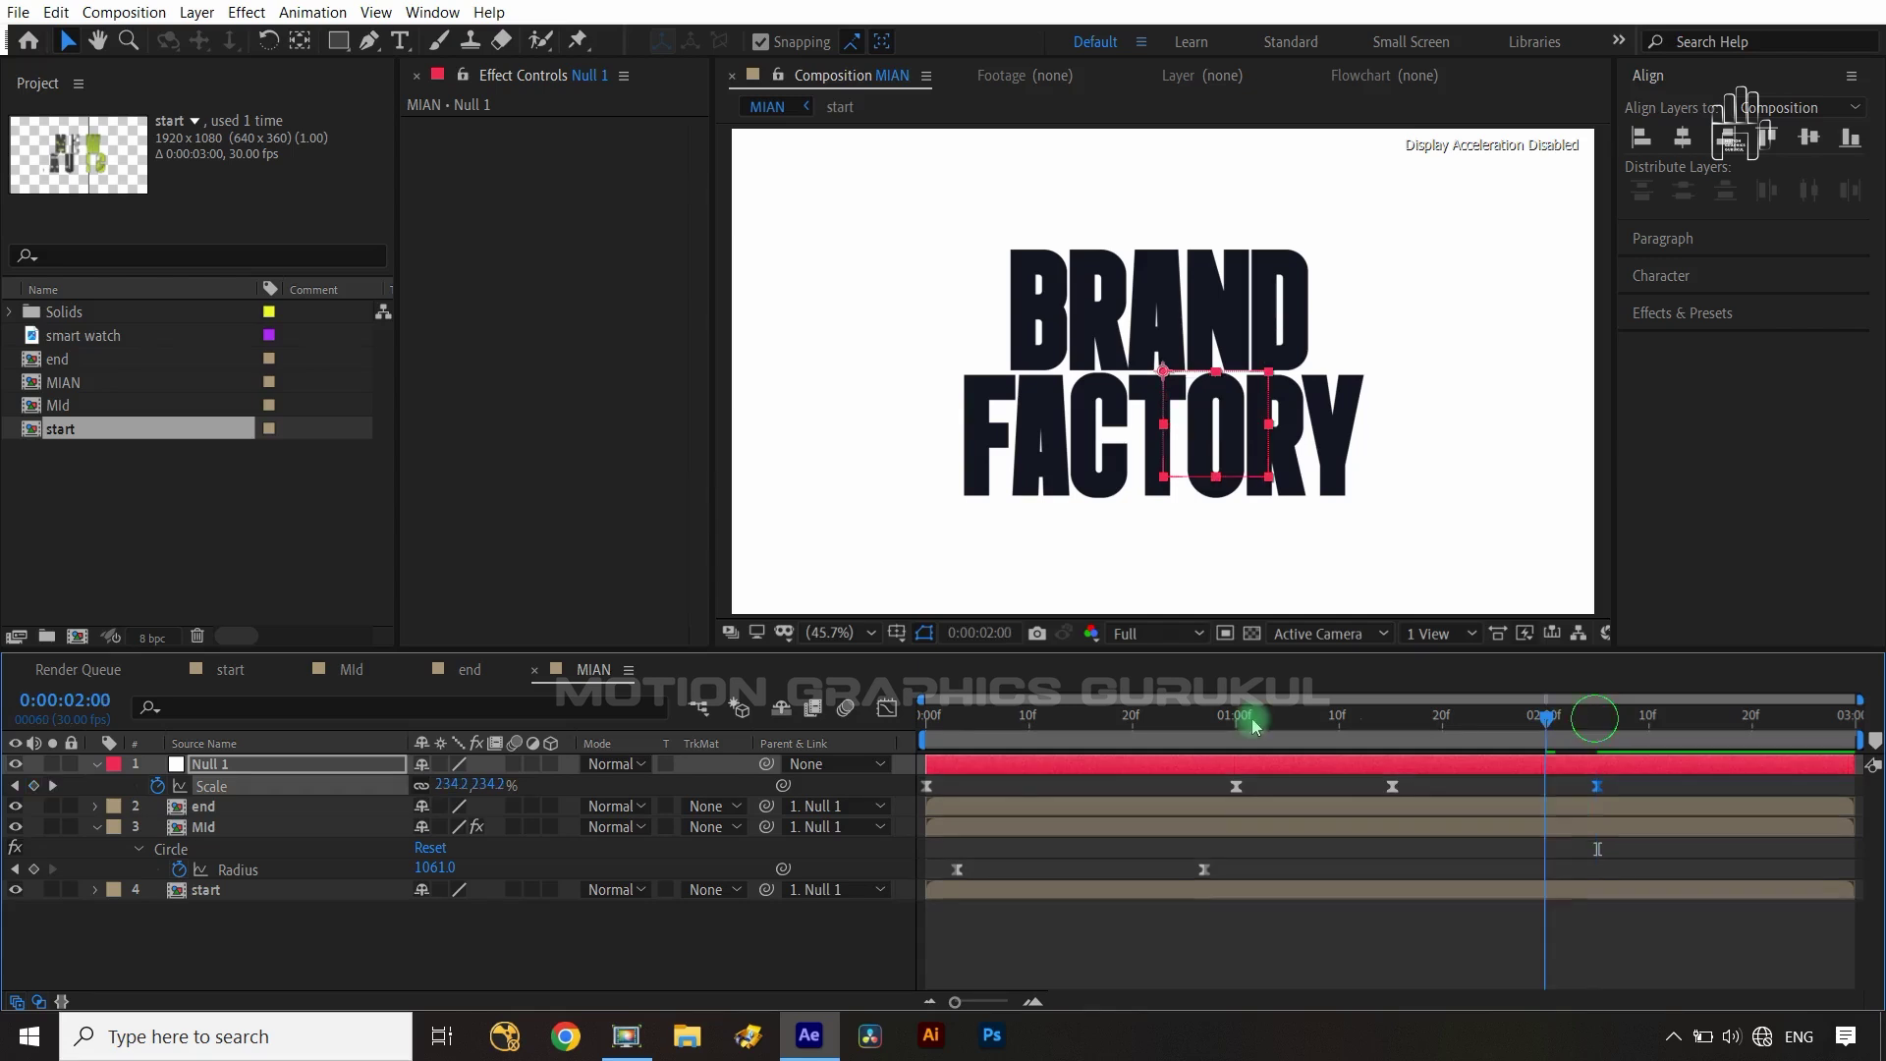
# - Play back the MIAN composition from the first frame to check the reshaped zoom-out
pyautogui.click(923, 725)
pyautogui.press('space')
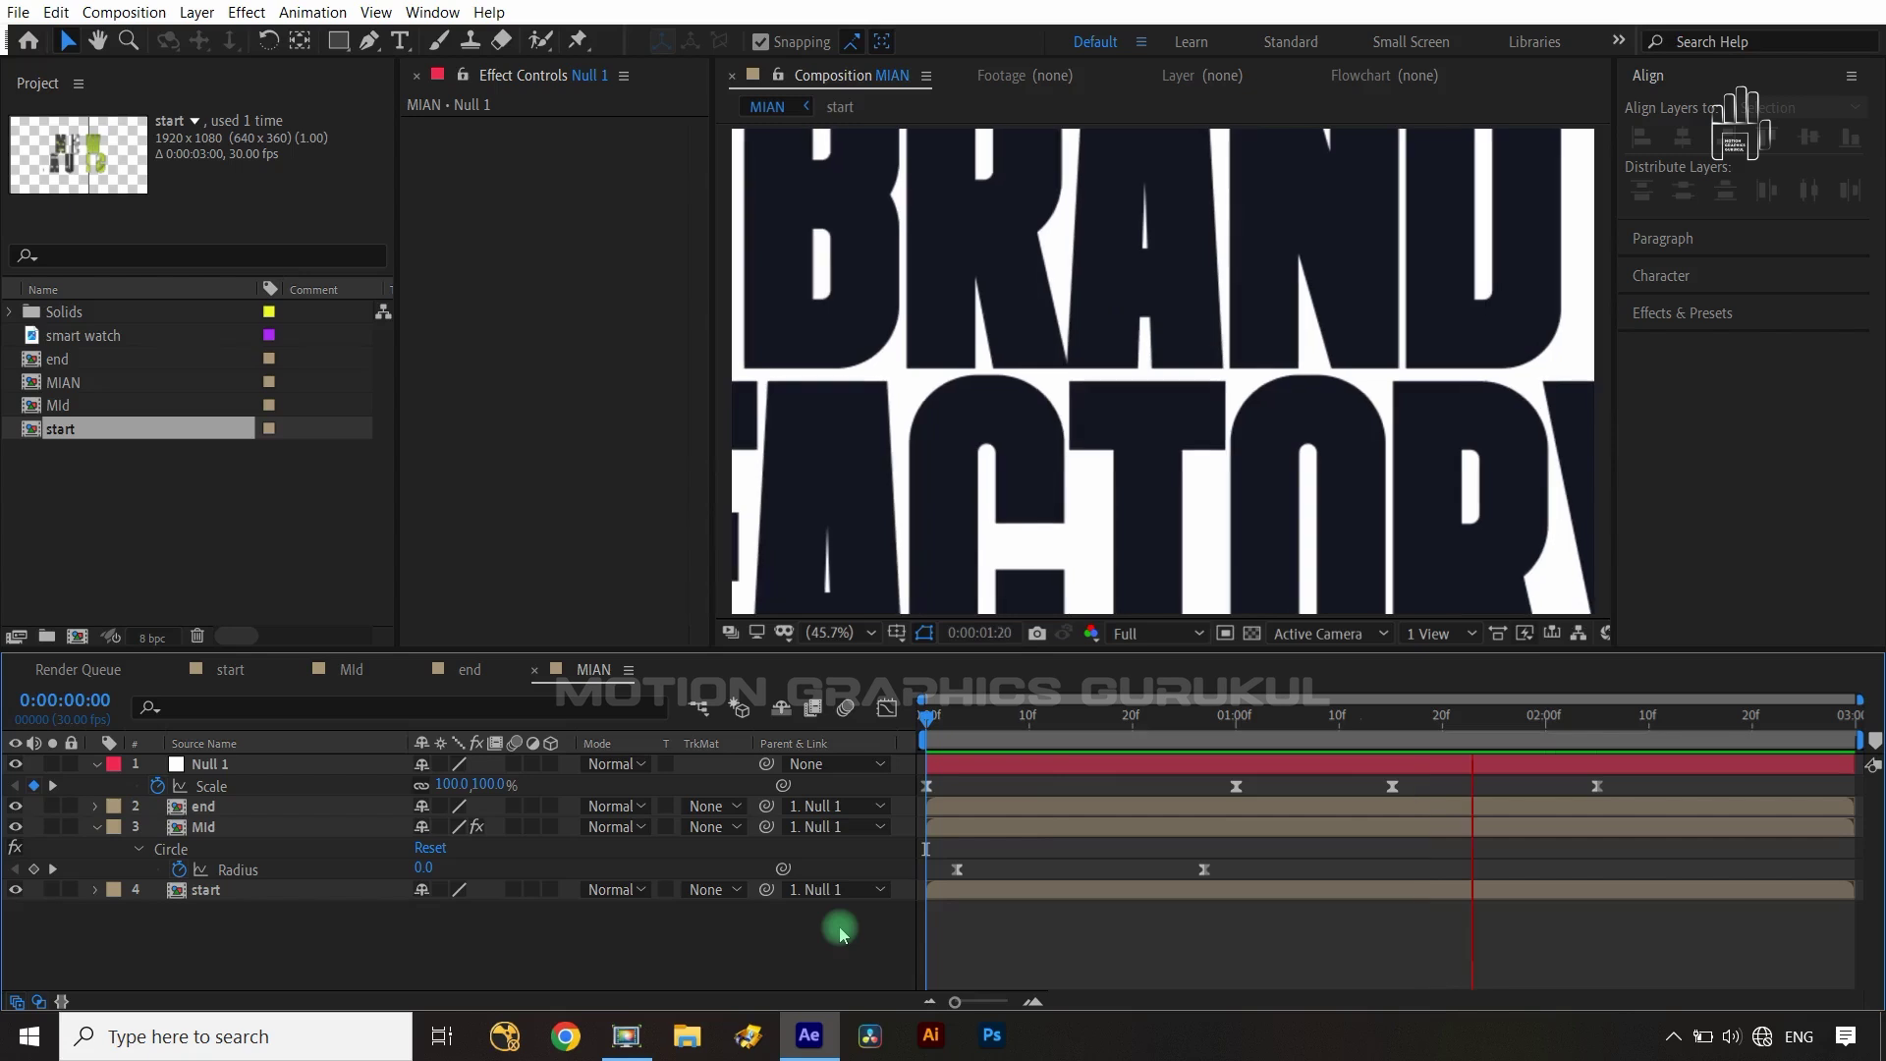
pyautogui.press('space')
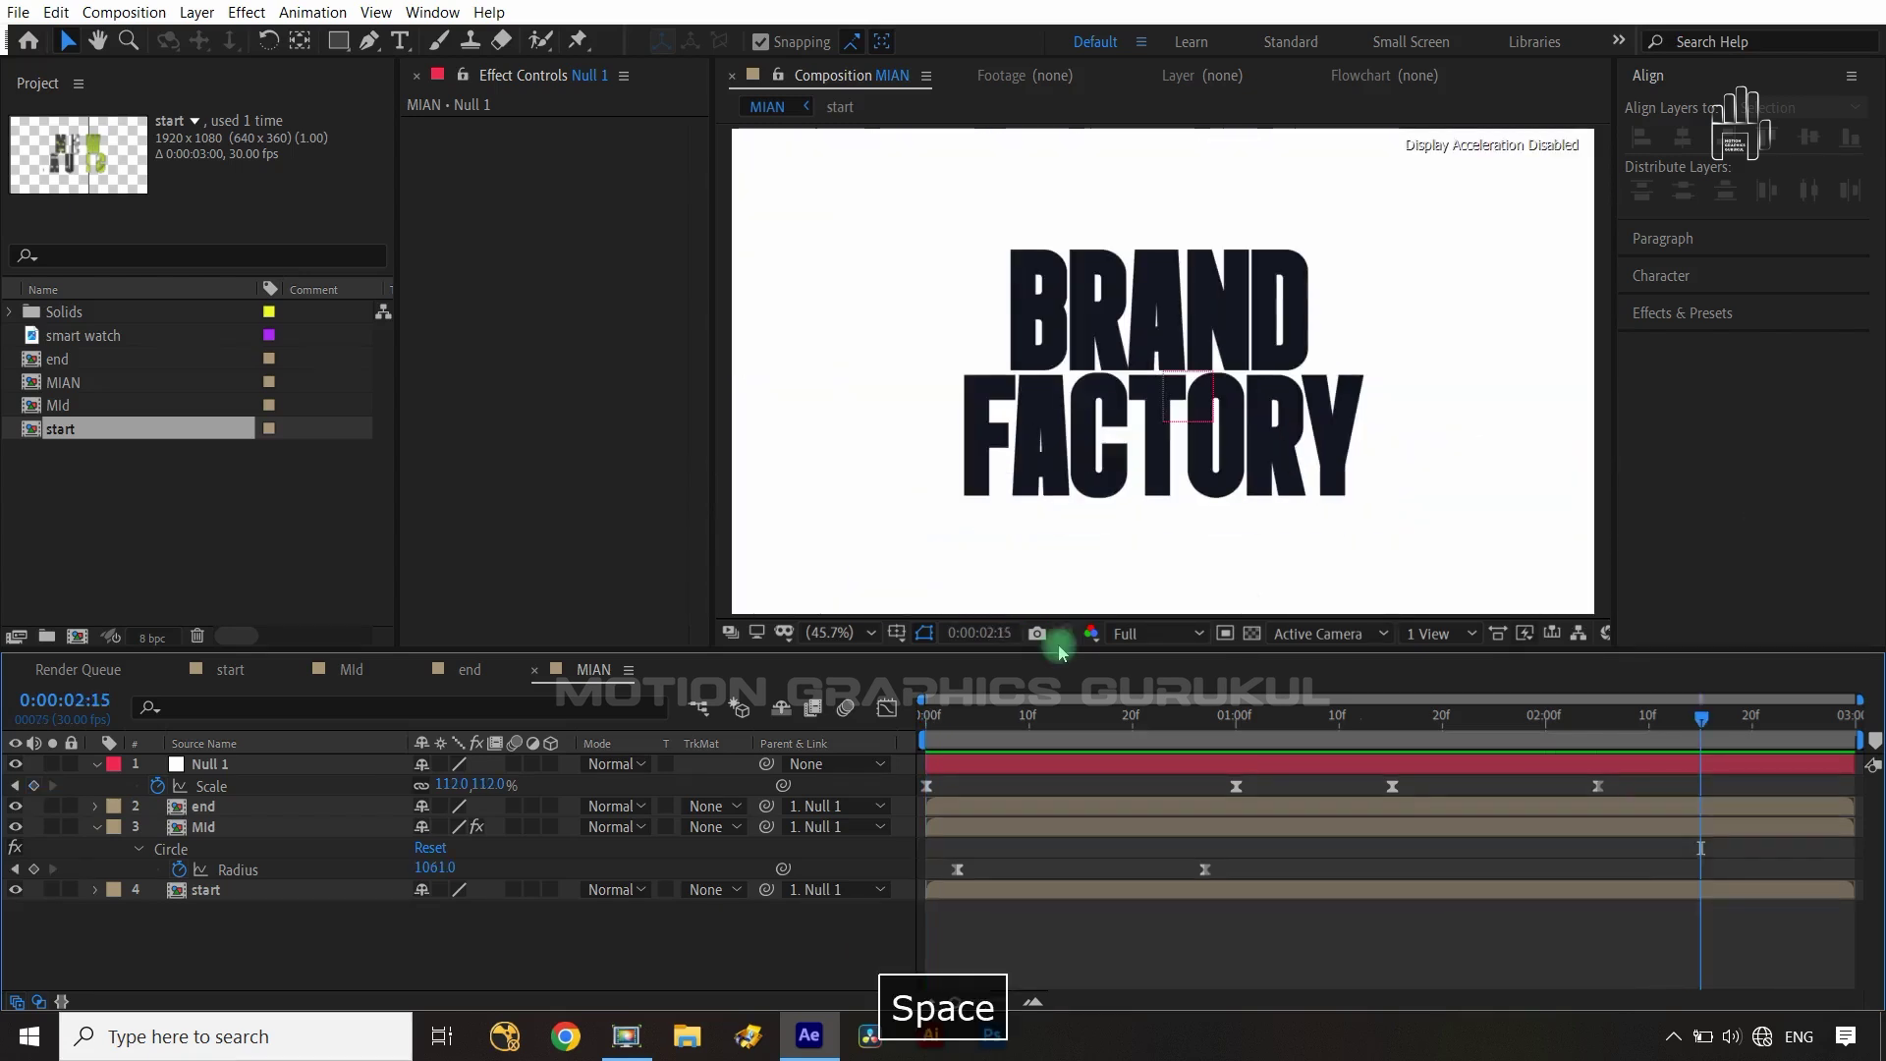
# - Copy the MId layer's Circle effect with its Radius keyframes onto the end layer, starting at 0:00:01:15
pyautogui.moveTo(1706, 724); pyautogui.dragTo(1392, 752)
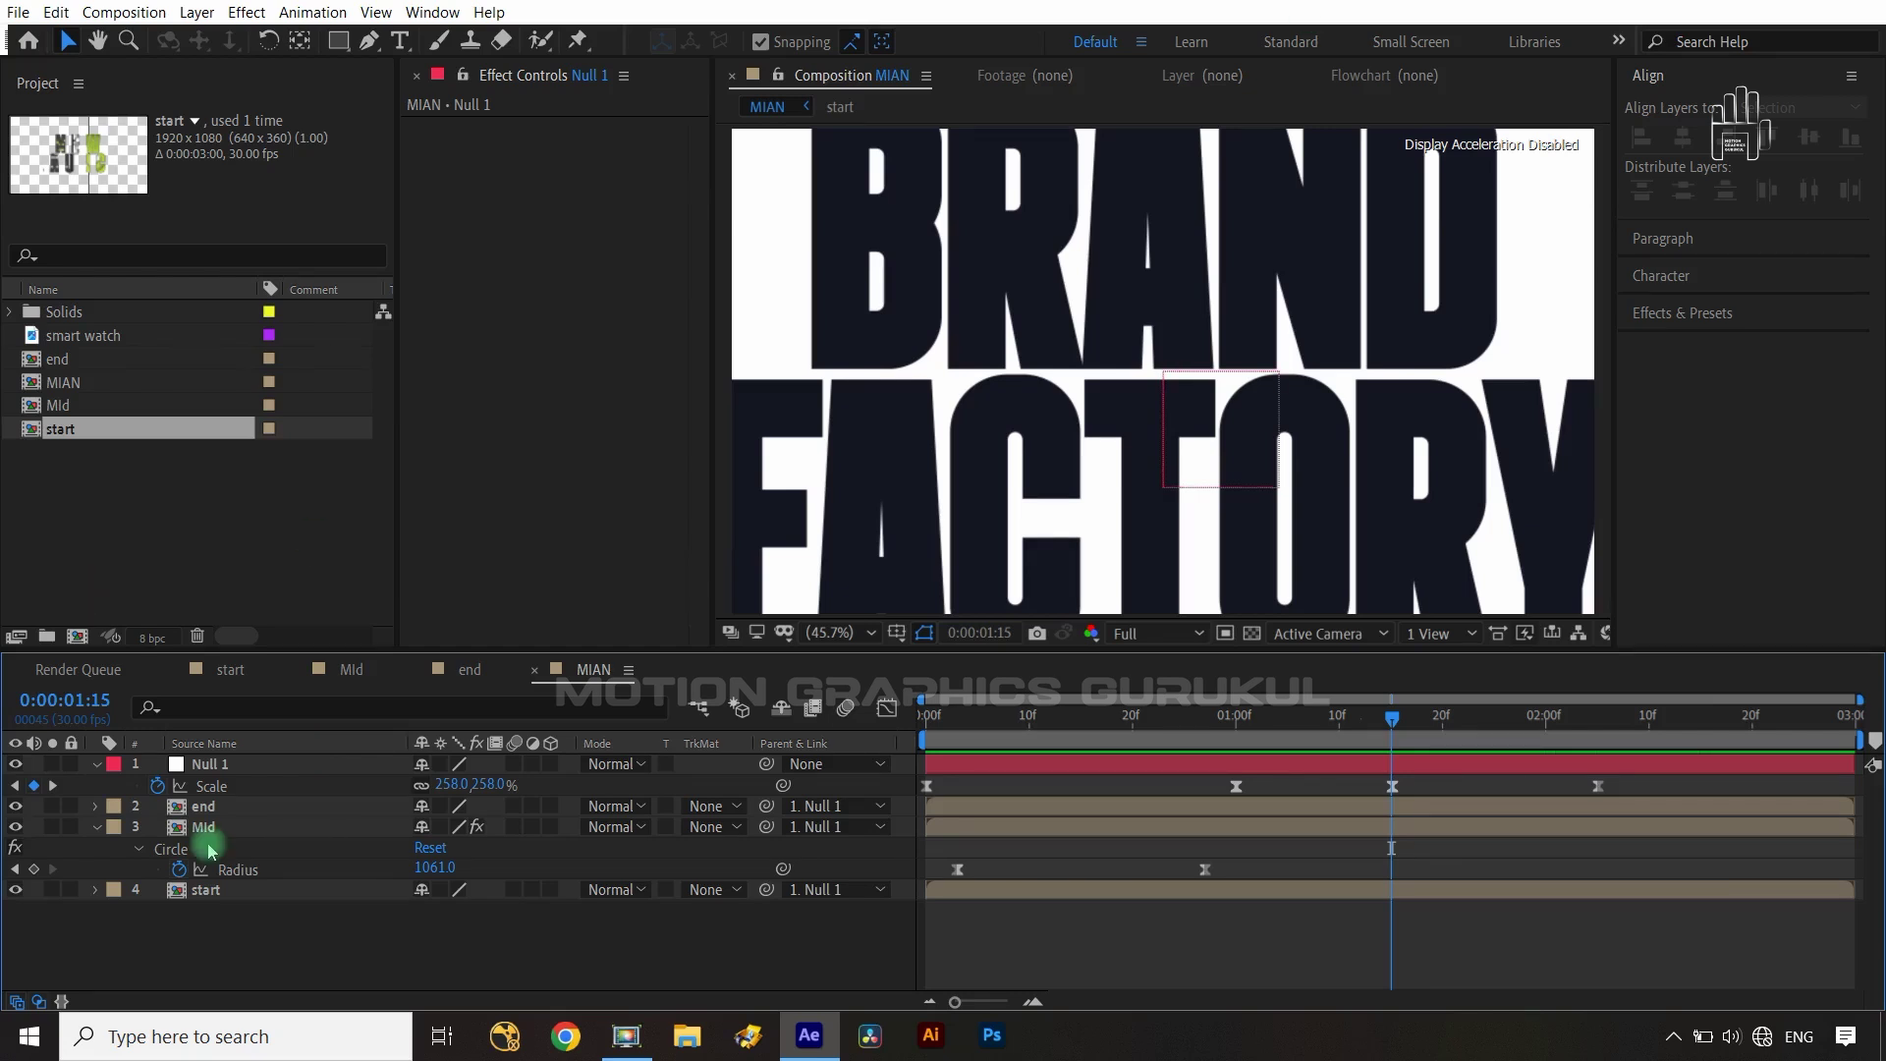
pyautogui.click(263, 826)
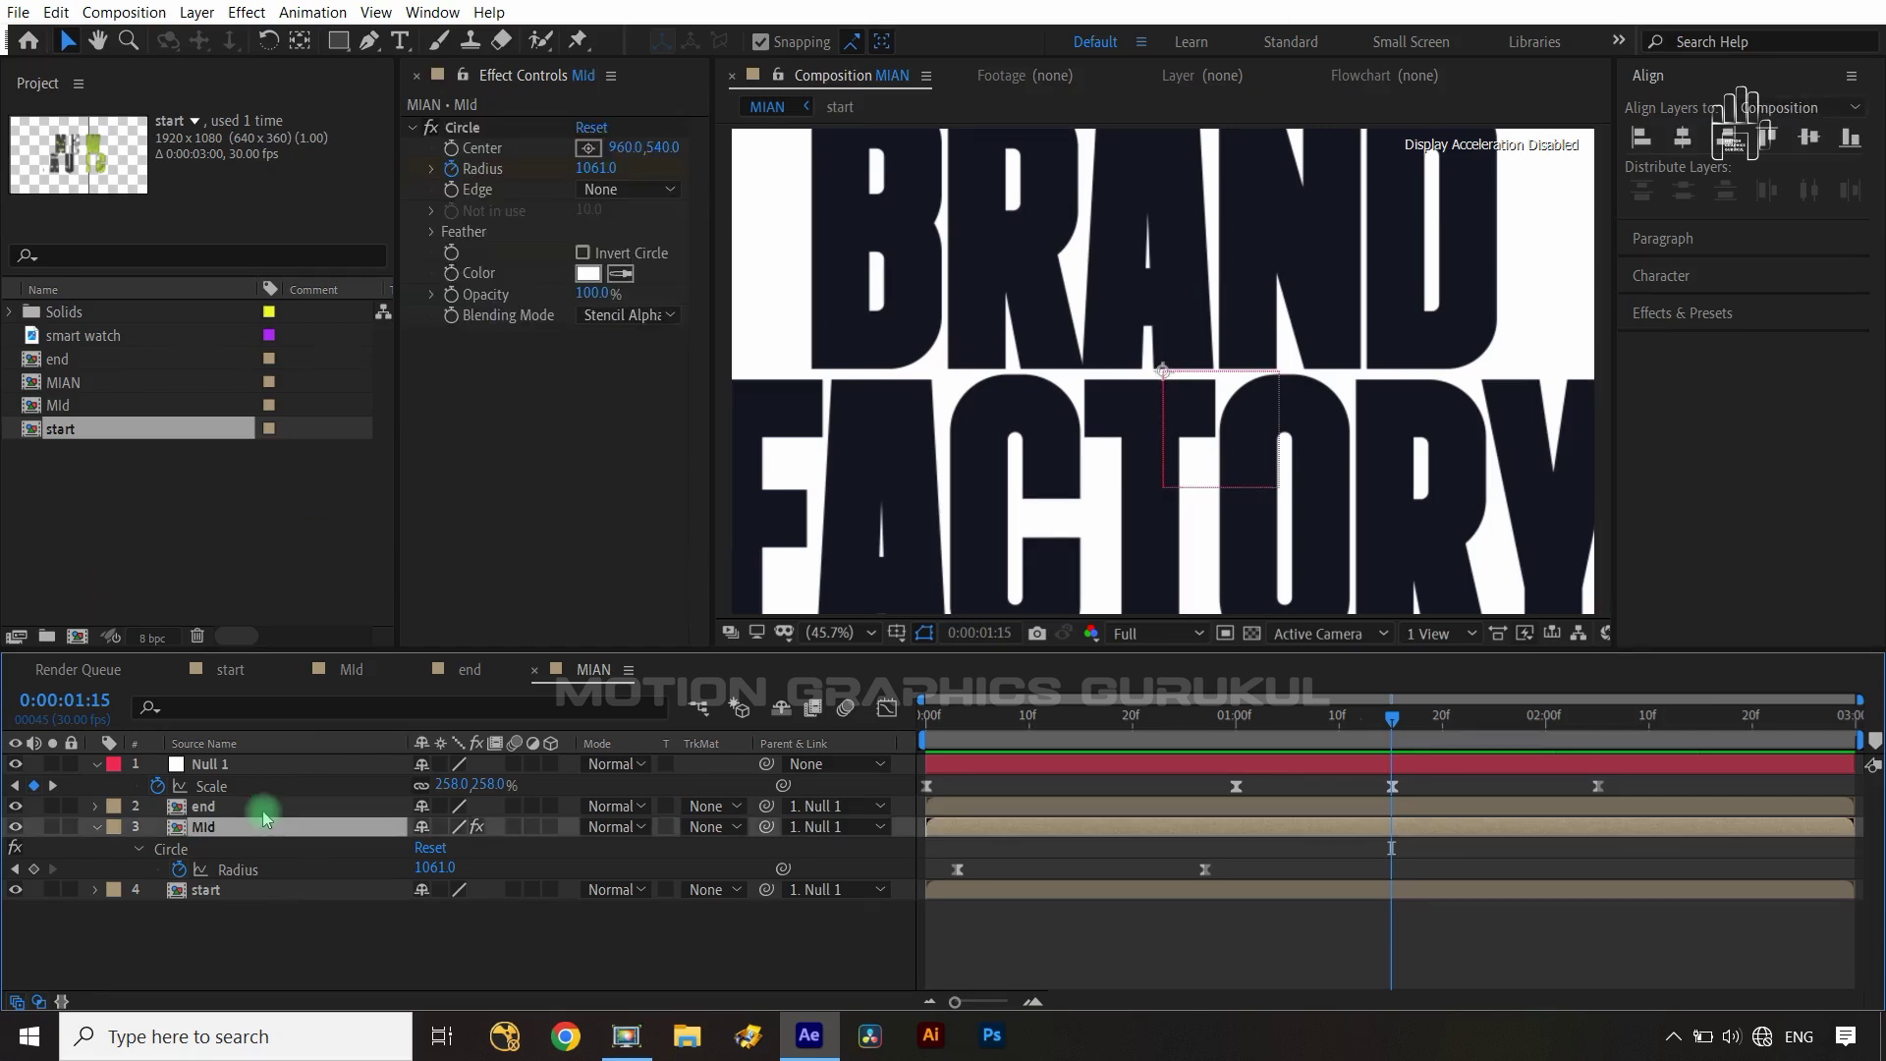
pyautogui.click(461, 127)
pyautogui.hotkey('ctrl', 'c')
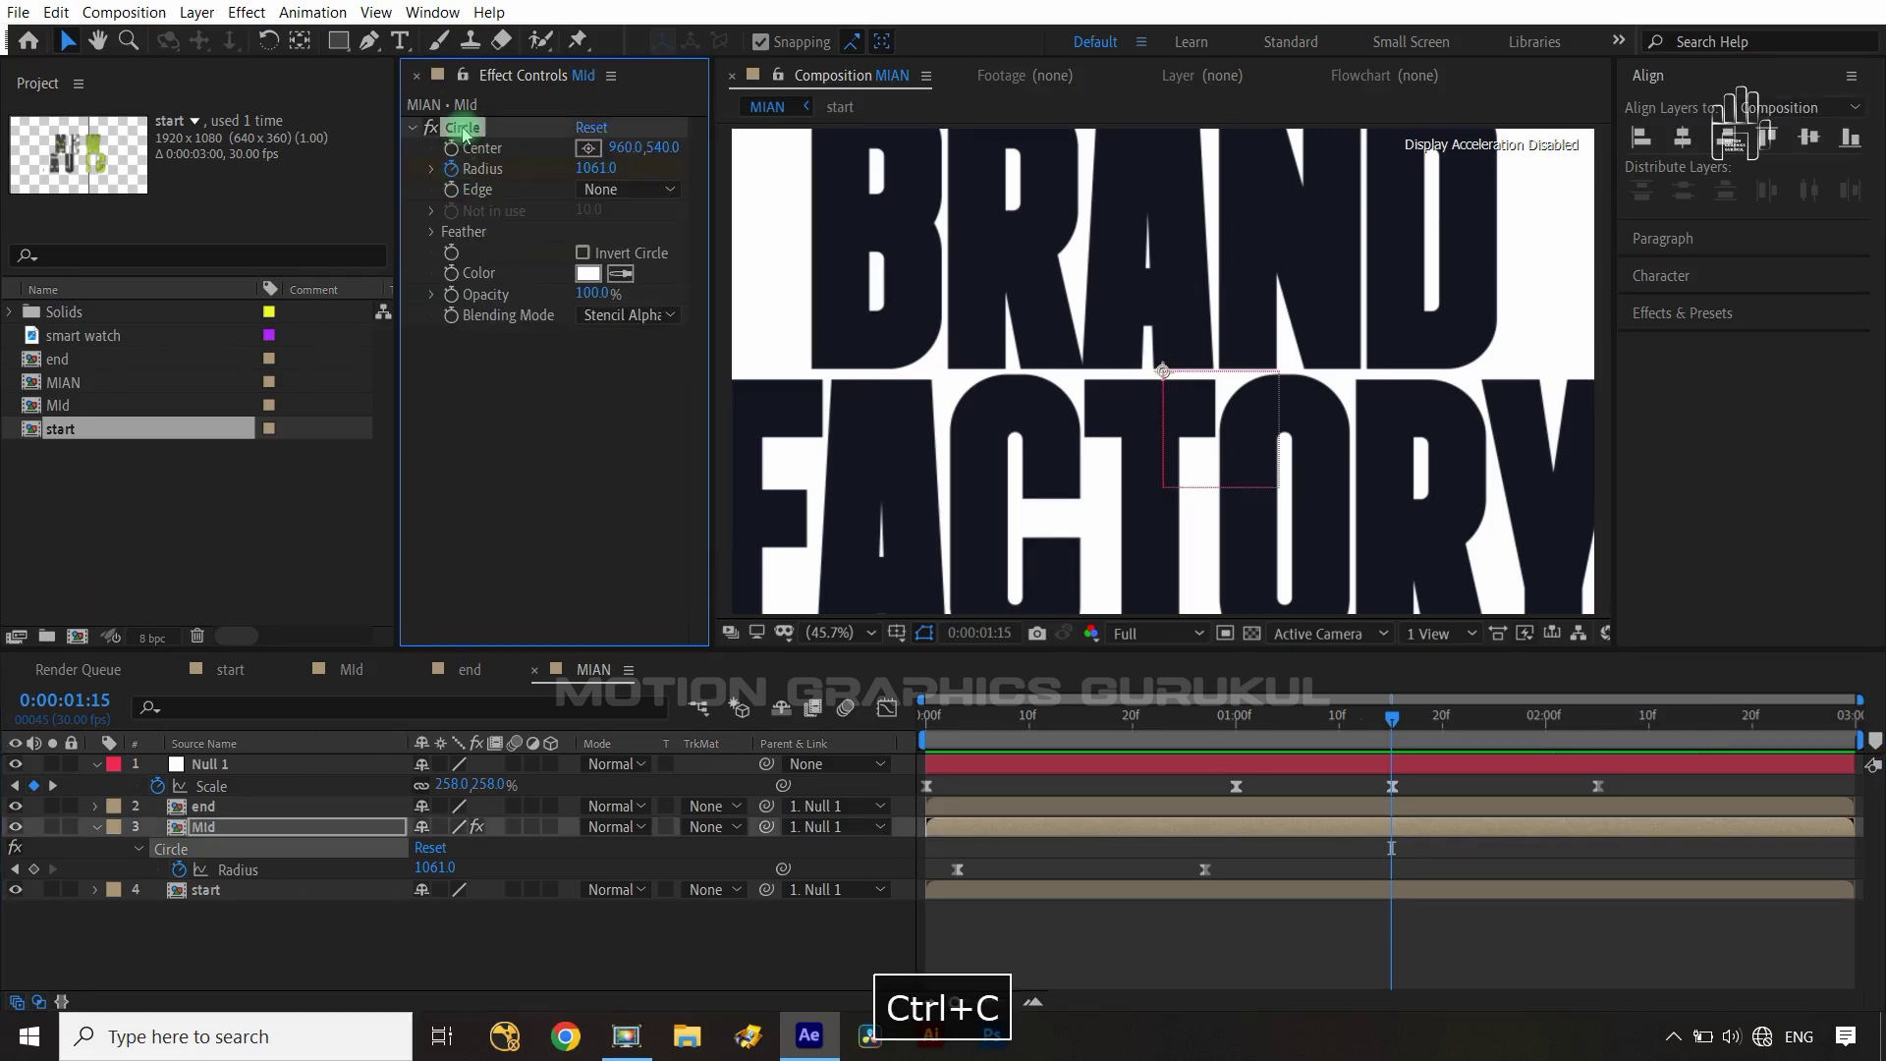
pyautogui.click(235, 808)
pyautogui.hotkey('ctrl', 'v')
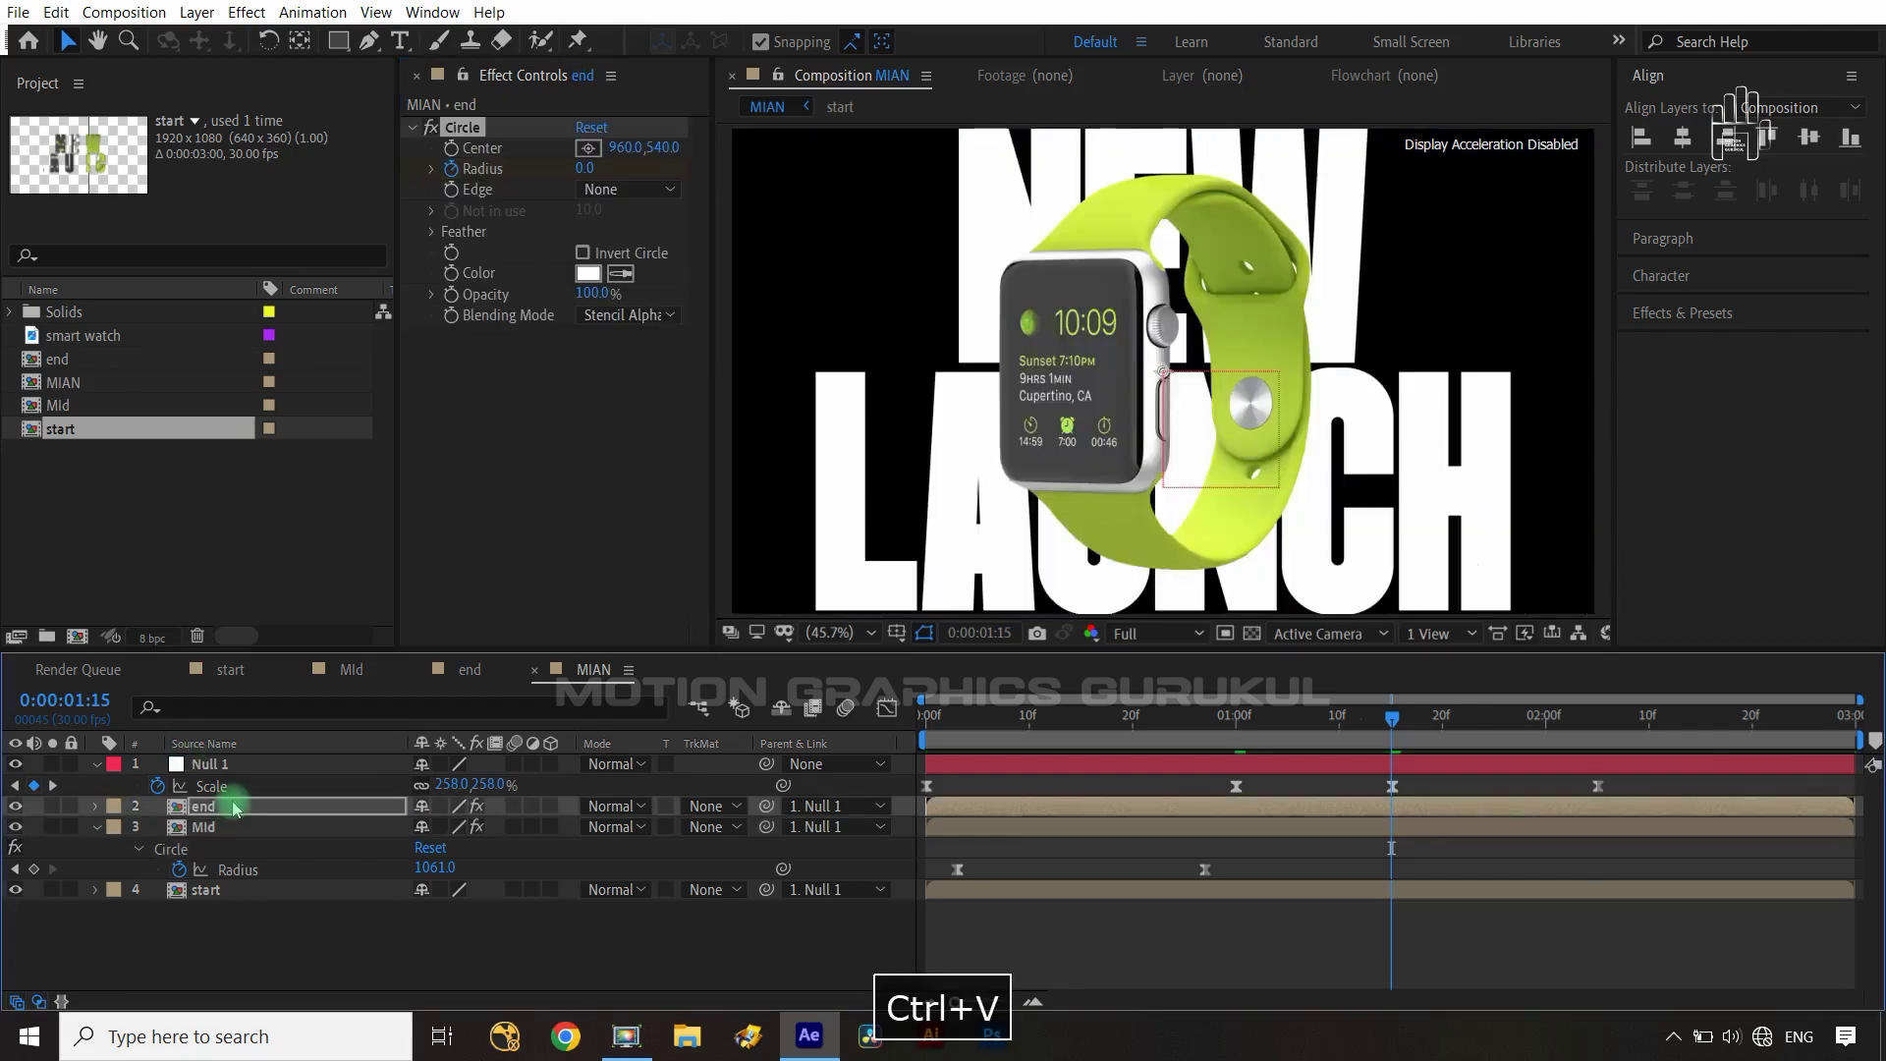
# - Reveal the end layer's Radius keyframes, move the last one to 0:00:02:05 in line with Null 1's final Scale keyframe, and play the composition
pyautogui.click(236, 807)
pyautogui.press('u')
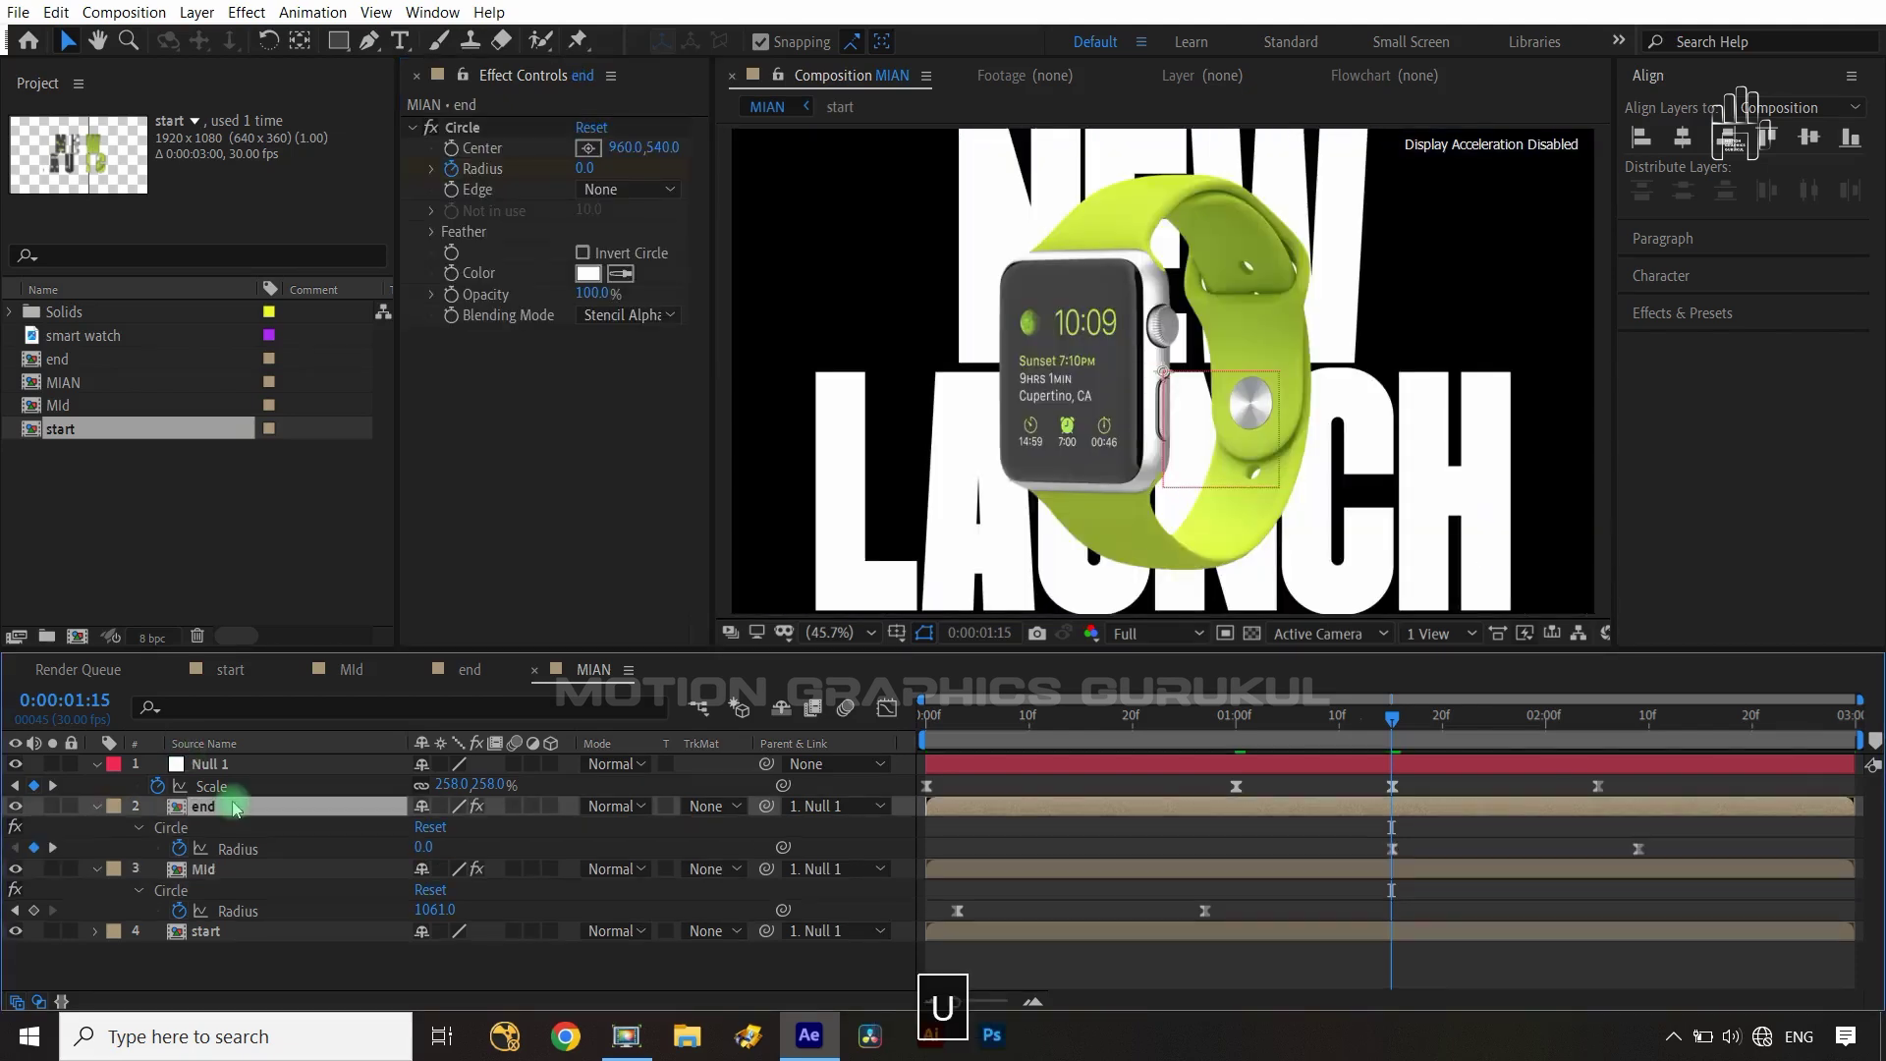
pyautogui.click(1636, 851)
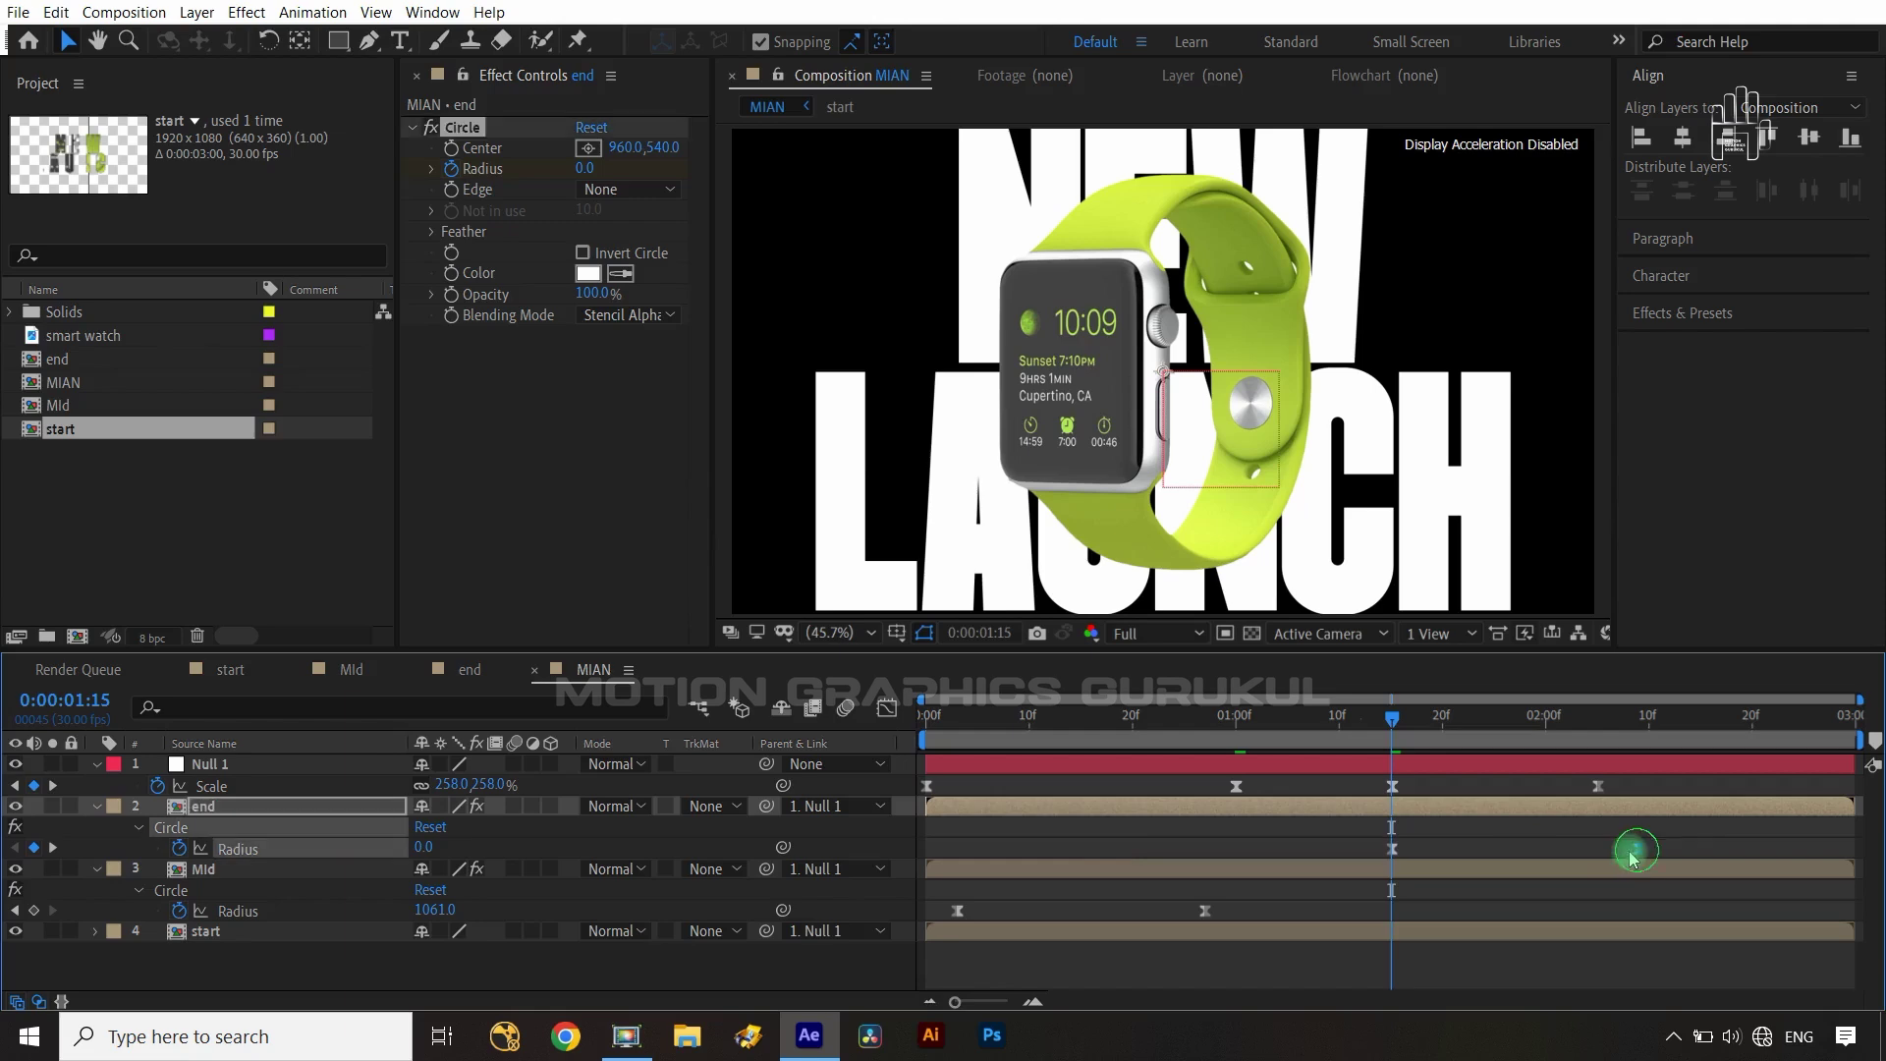
pyautogui.moveTo(1603, 861); pyautogui.dragTo(1599, 861)
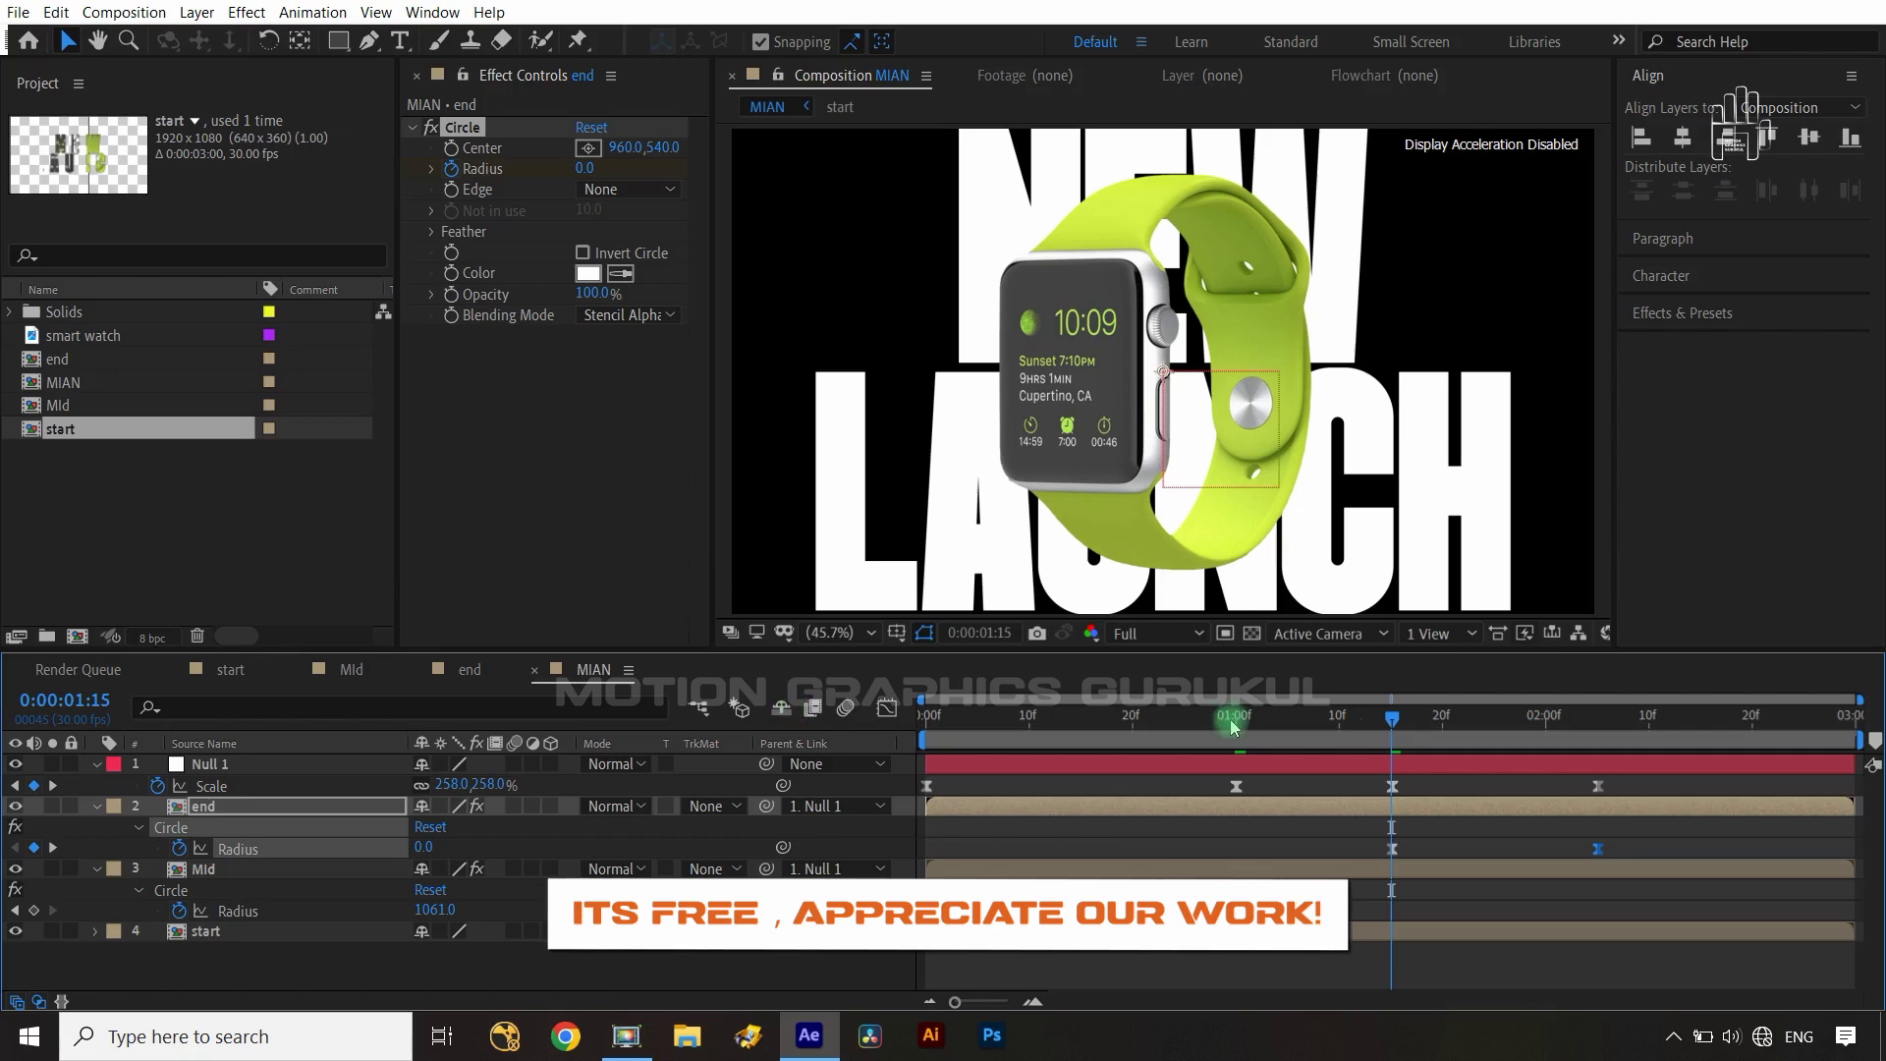
pyautogui.press('space')
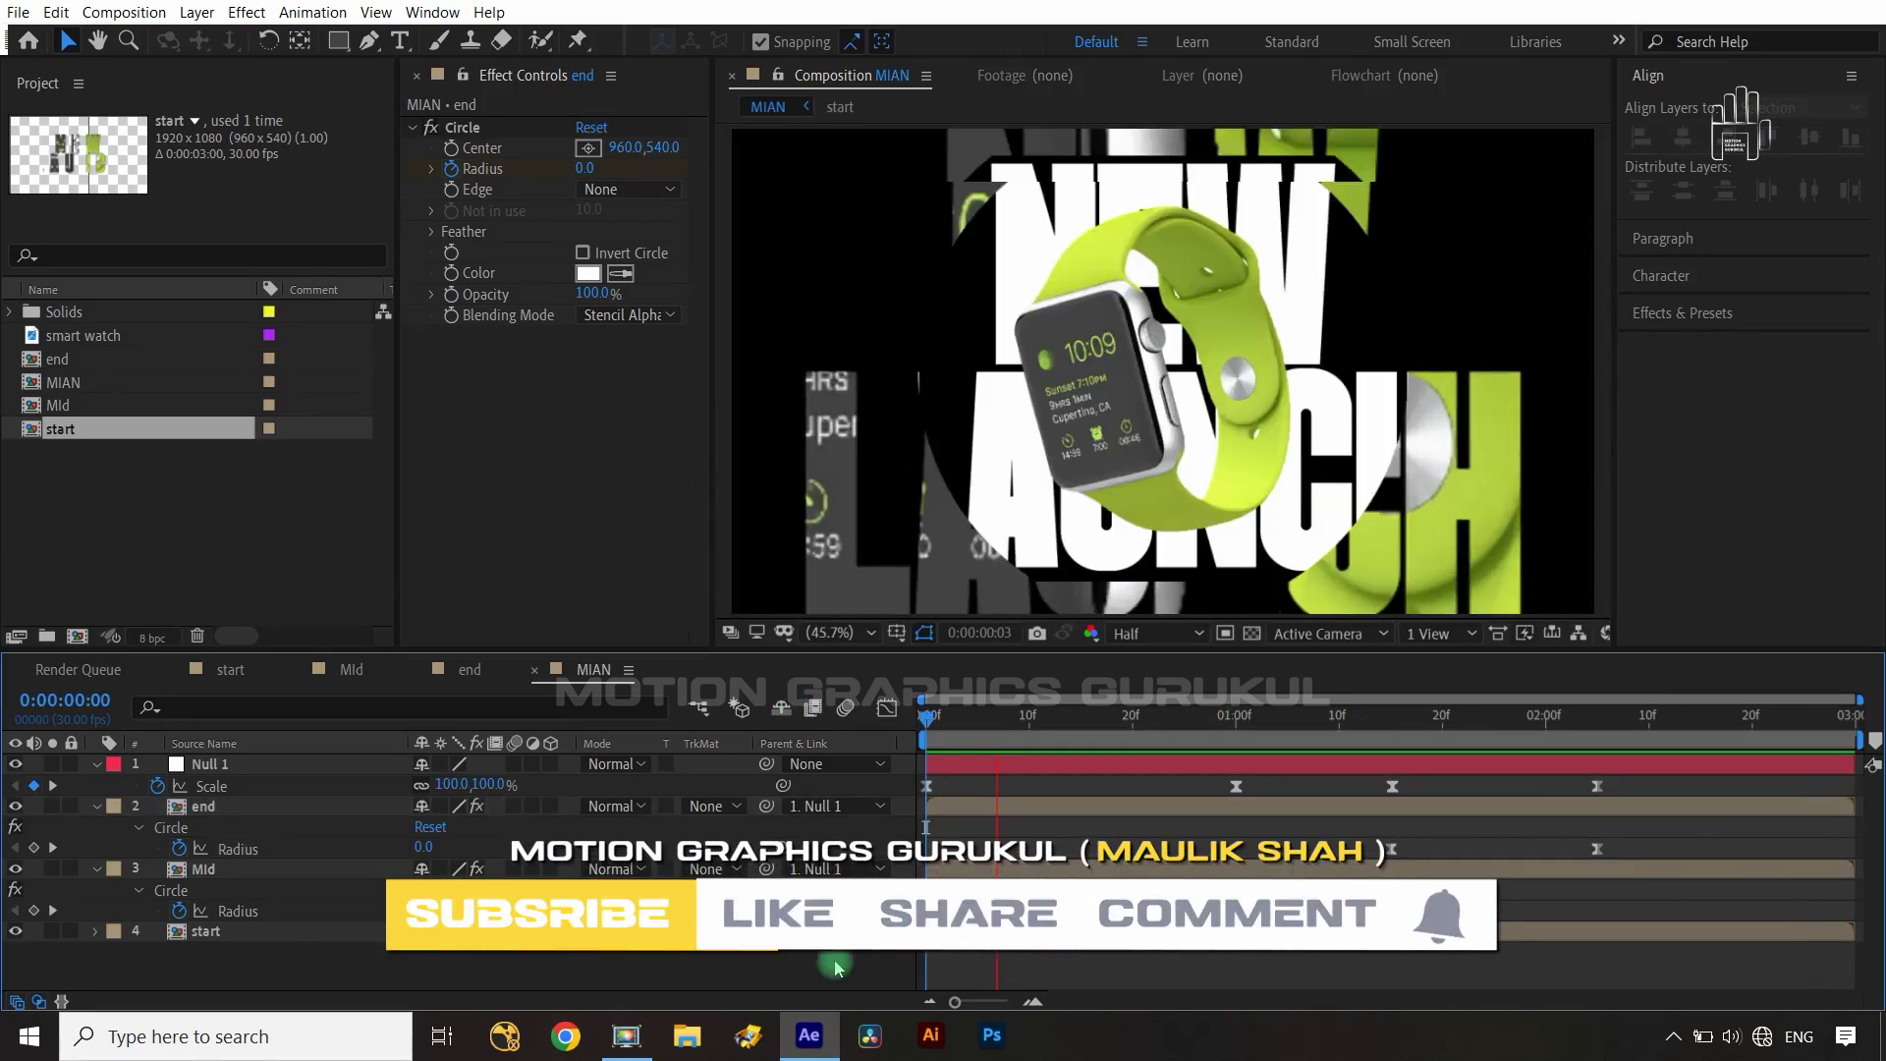